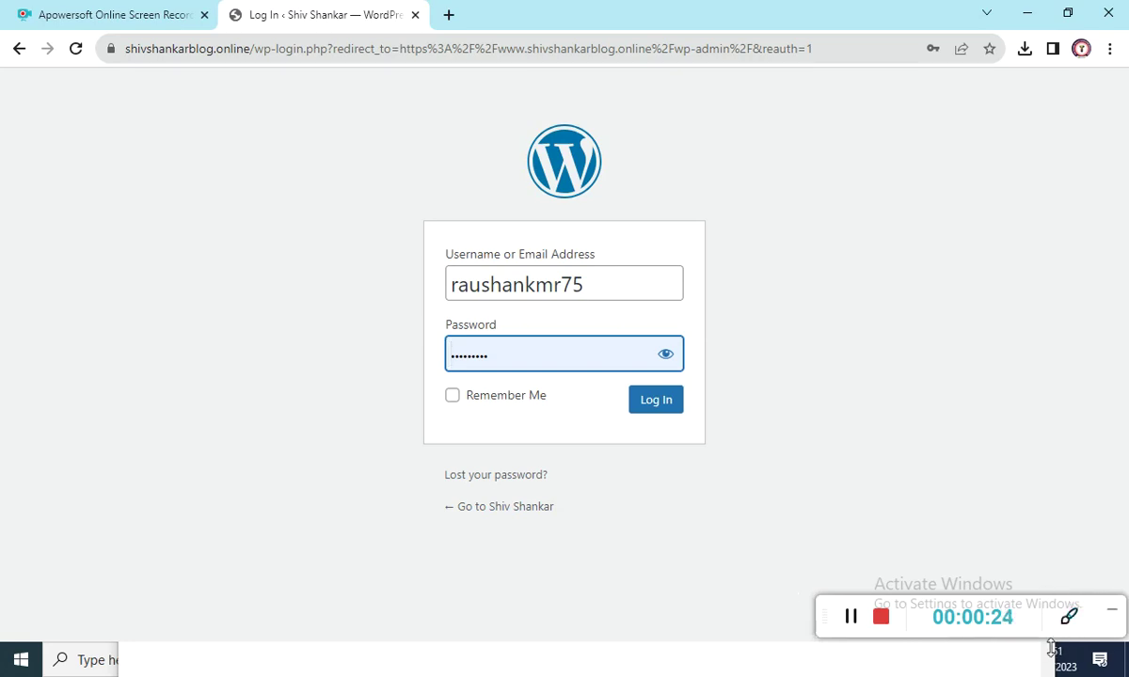
# Submit the WordPress login and switch the computer's Wi-Fi connection to the THE FUTURE TRACk network
pyautogui.click(664, 398)
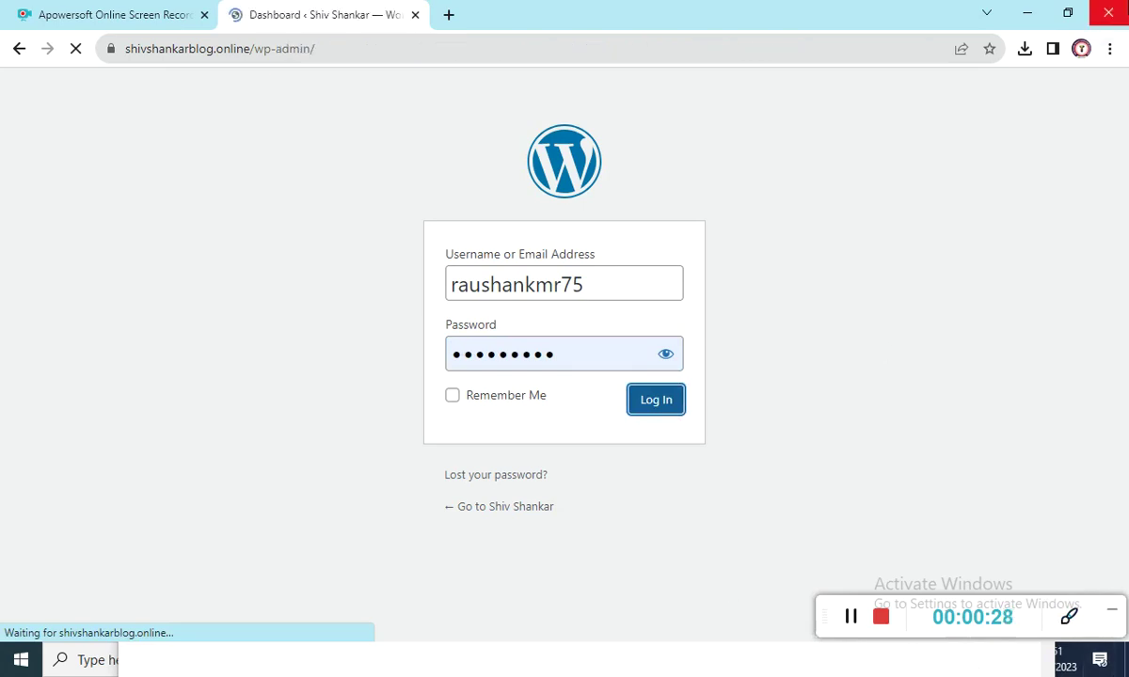
pyautogui.click(1027, 11)
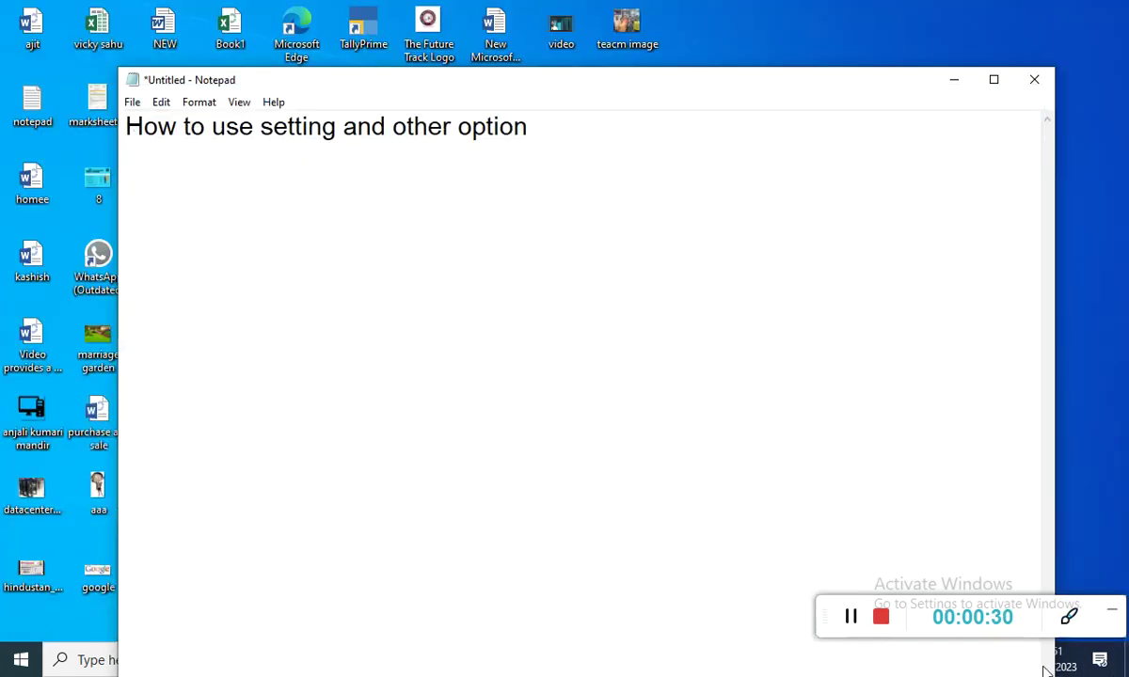
pyautogui.click(955, 79)
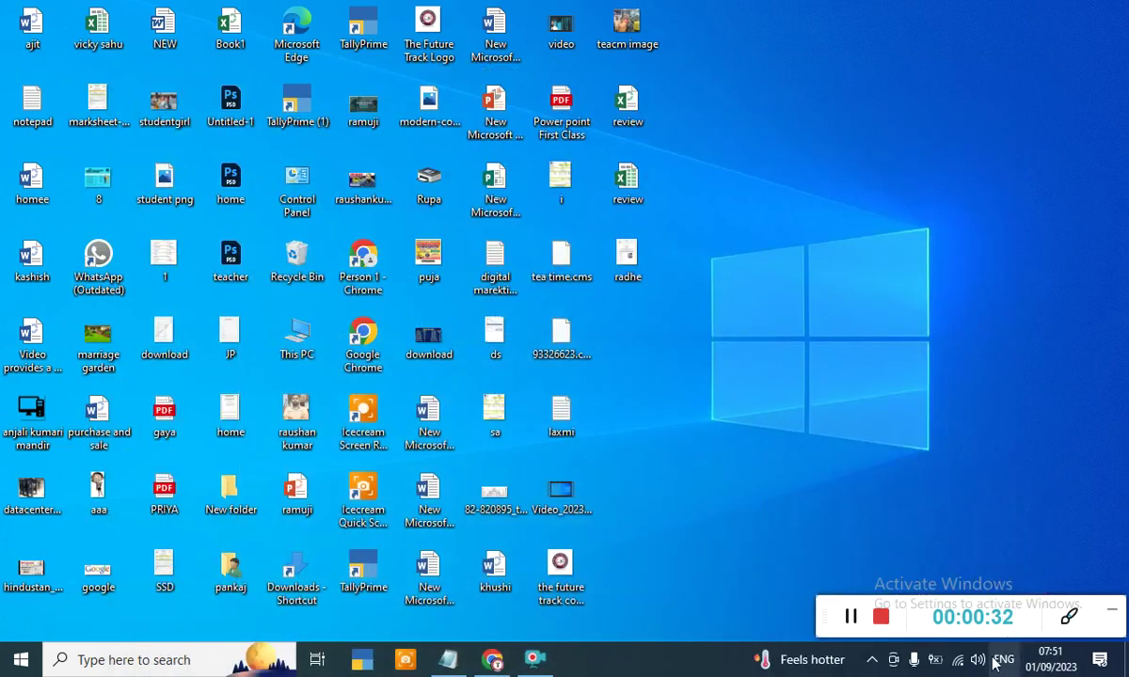
pyautogui.click(957, 661)
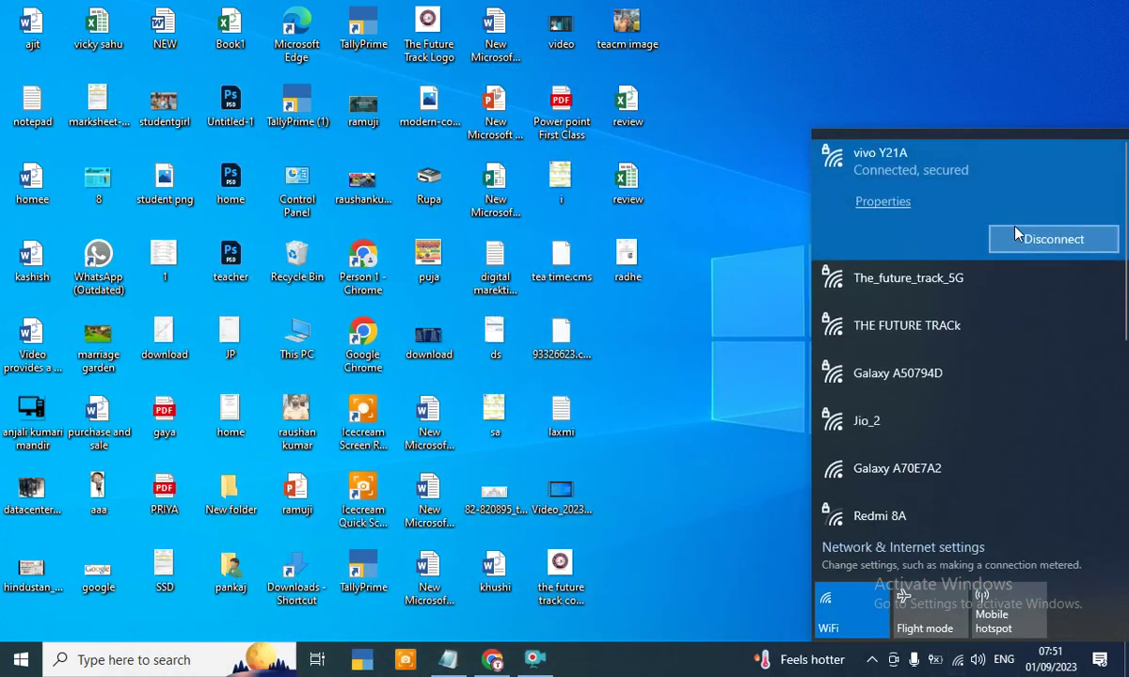
pyautogui.click(970, 331)
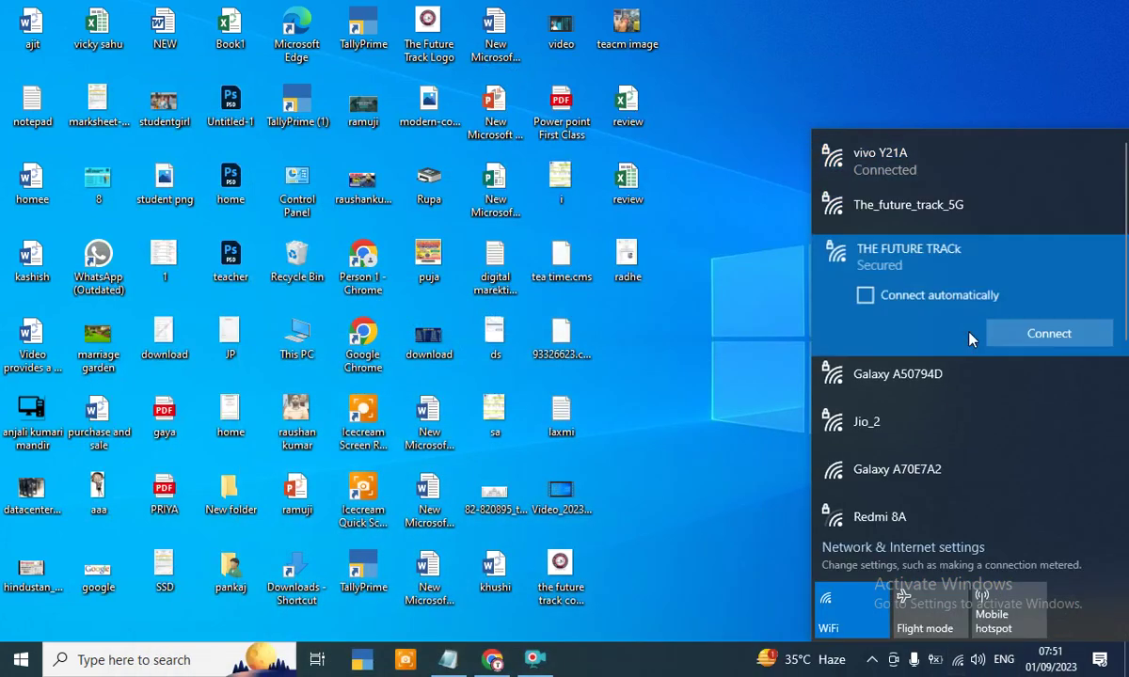
pyautogui.click(1038, 336)
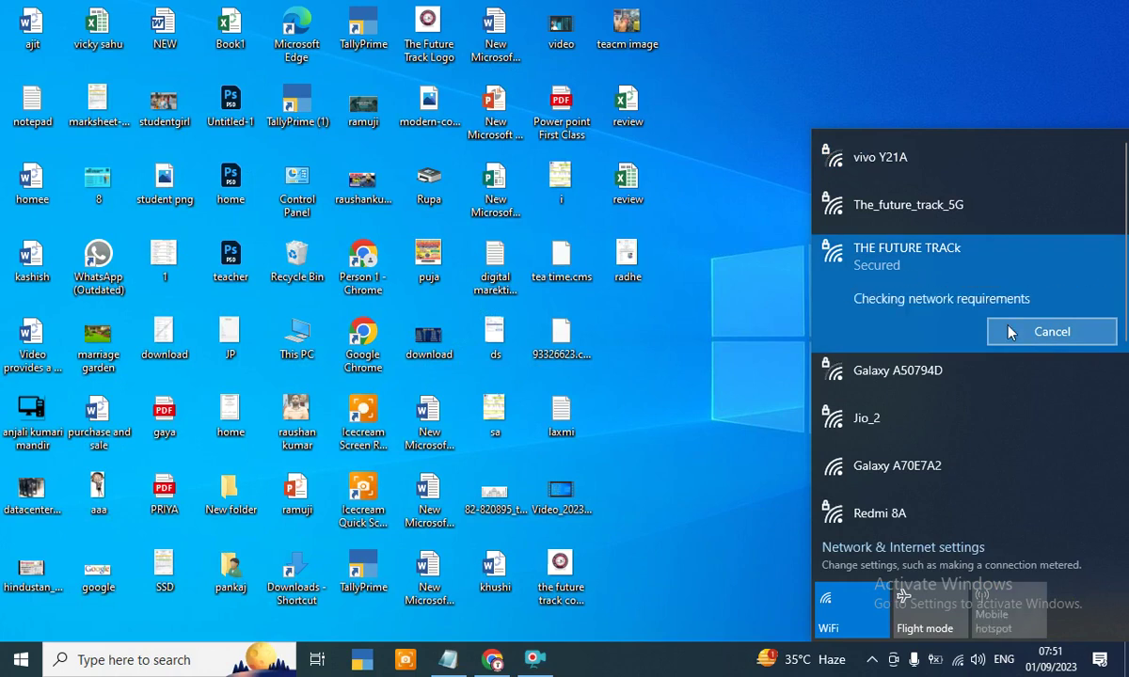
pyautogui.click(762, 504)
pyautogui.click(492, 660)
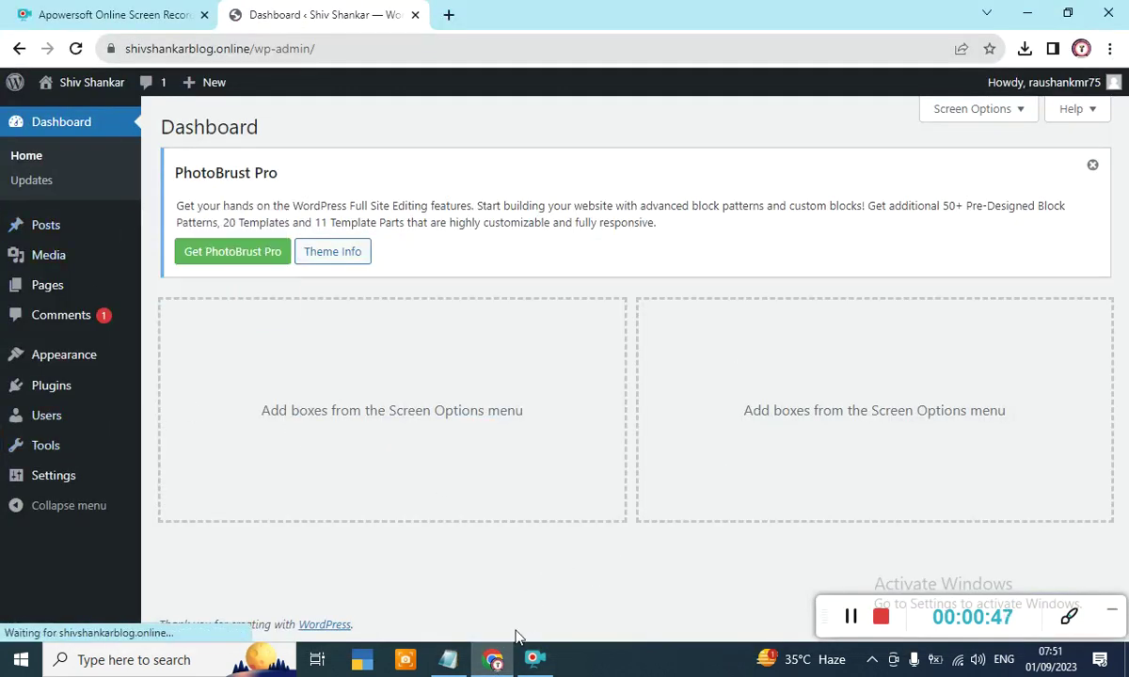
# Visit the Shiv Shankar site's live front page, look it over and return to the admin dashboard
pyautogui.click(93, 112)
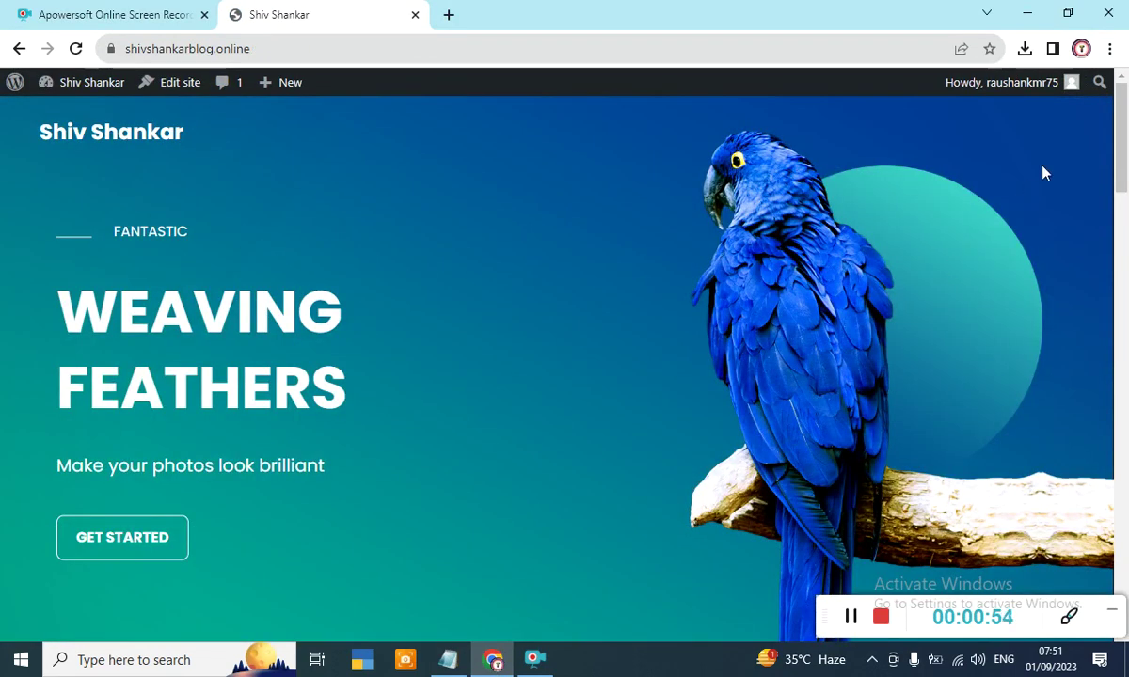
pyautogui.moveTo(1124, 122); pyautogui.dragTo(1118, 8)
pyautogui.moveTo(90, 84)
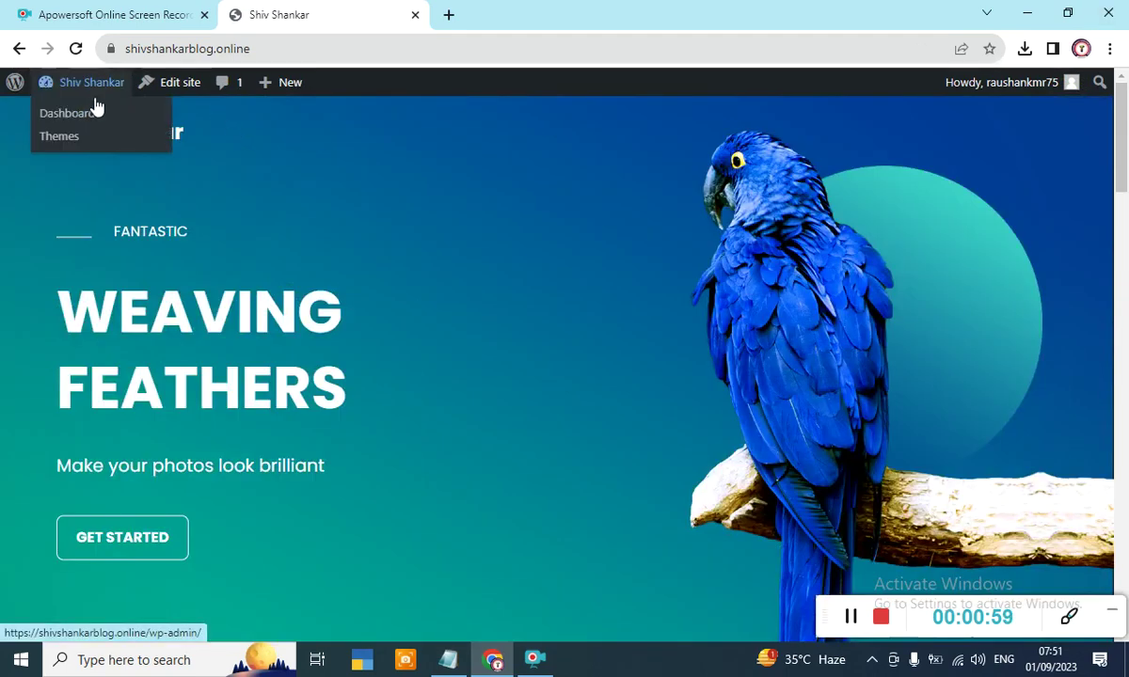
pyautogui.click(83, 118)
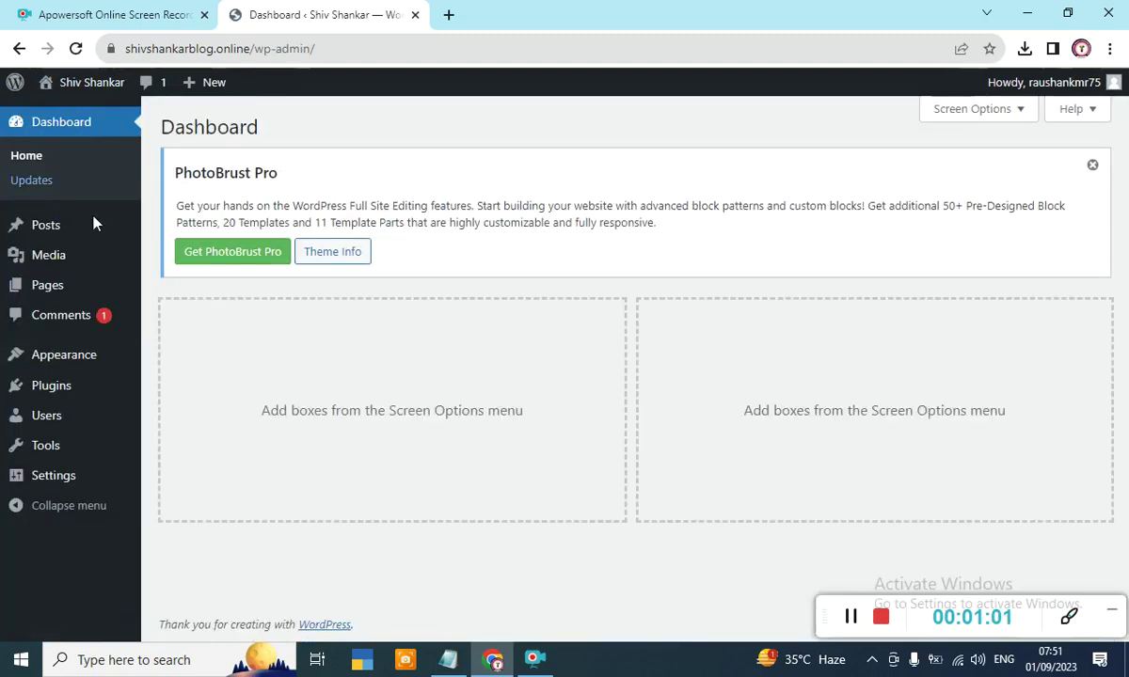
# Dismiss the PhotoBrust Pro notice and review which dashboard boxes the screen options offer, leaving them unchanged
pyautogui.moveTo(83, 356)
pyautogui.click(1092, 167)
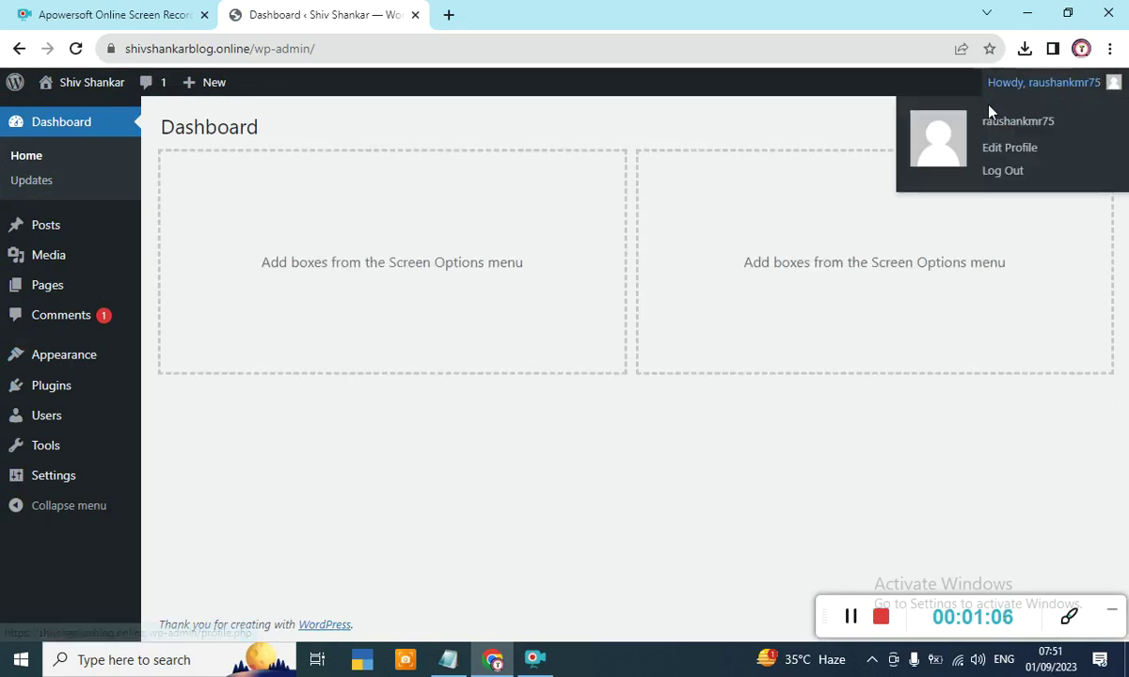
pyautogui.click(939, 111)
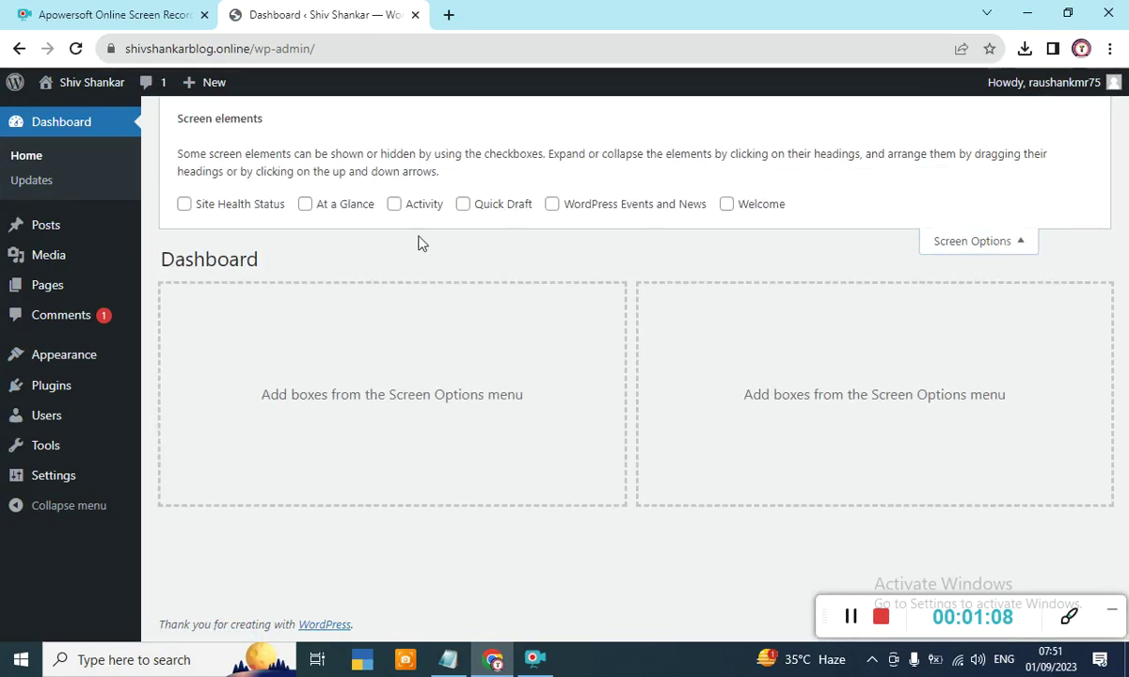
pyautogui.click(977, 242)
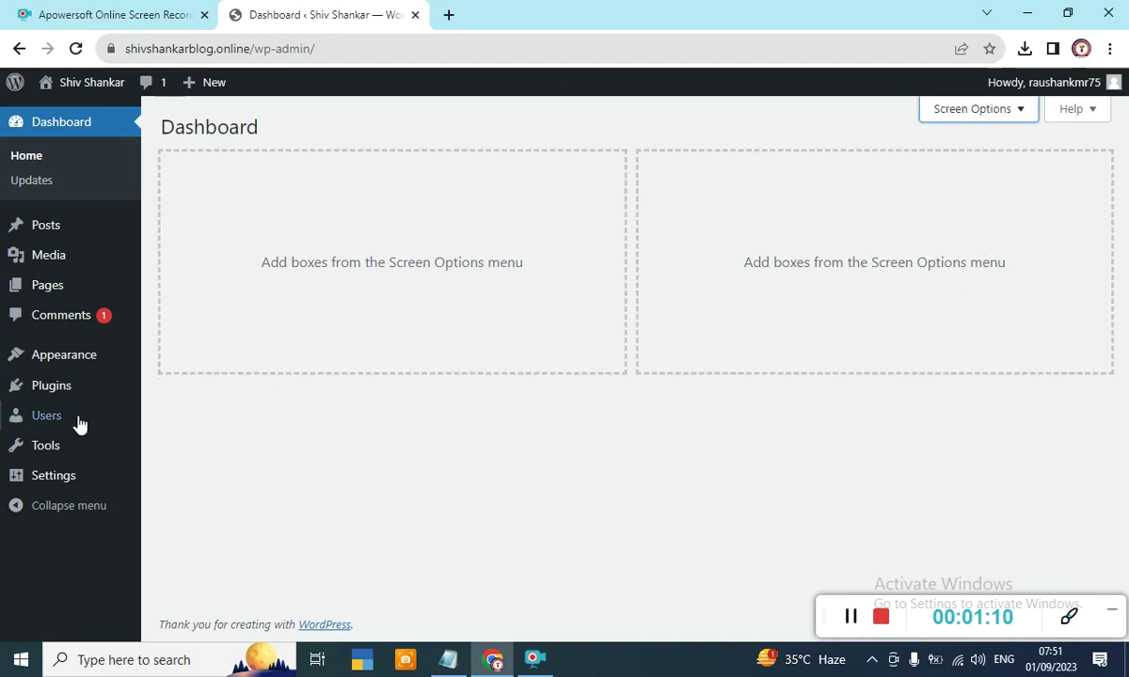
# Review the site's installed plugins and its installed themes, and return to the dashboard home
pyautogui.moveTo(60, 393)
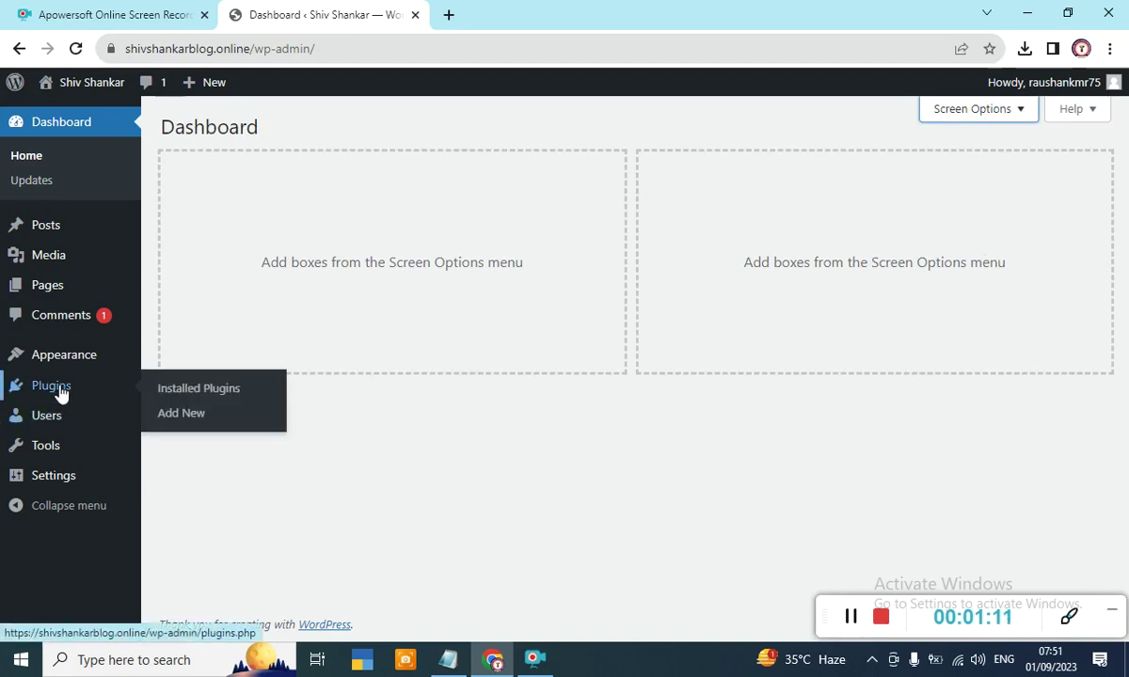
pyautogui.click(231, 391)
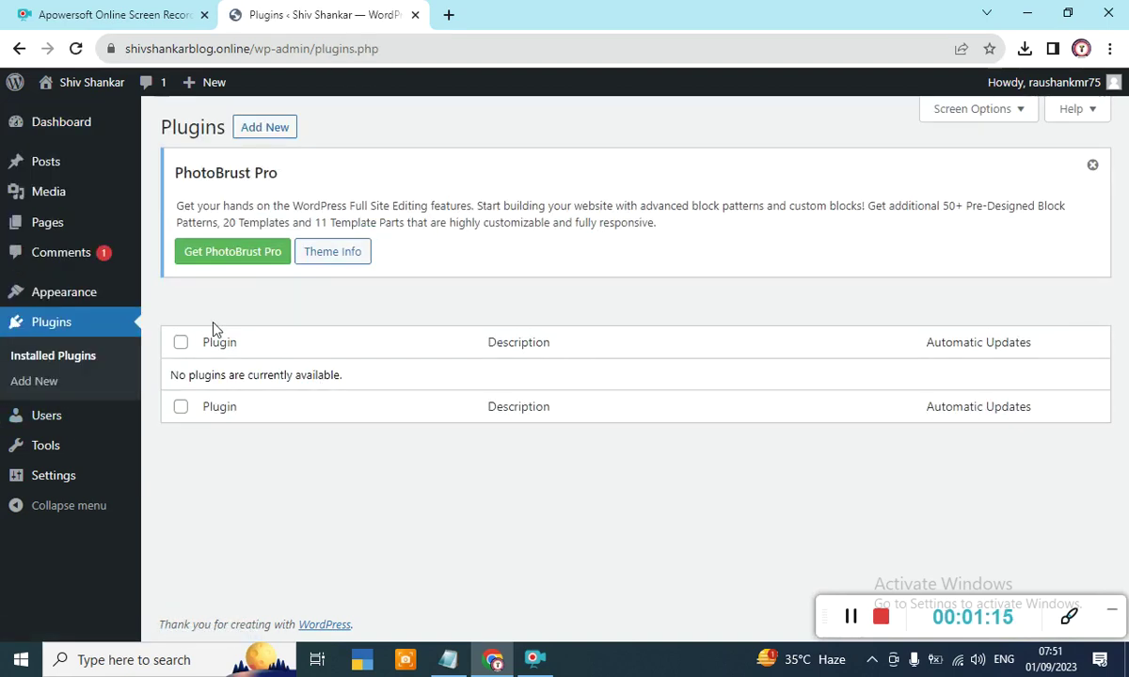
pyautogui.moveTo(64, 291)
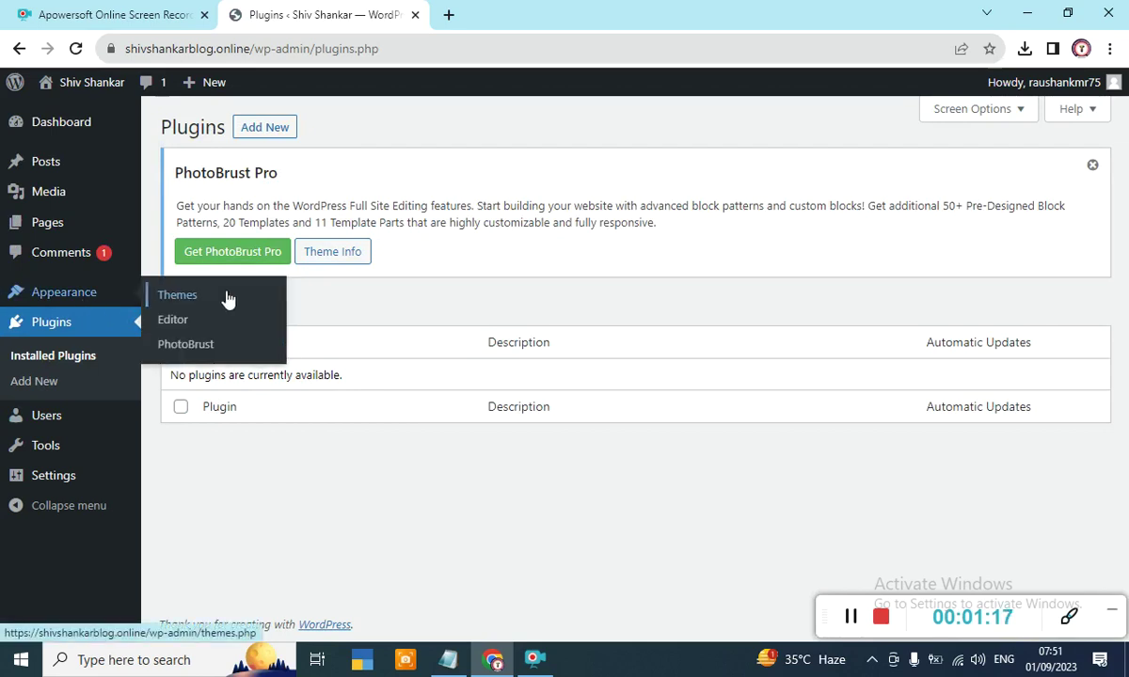
pyautogui.click(218, 299)
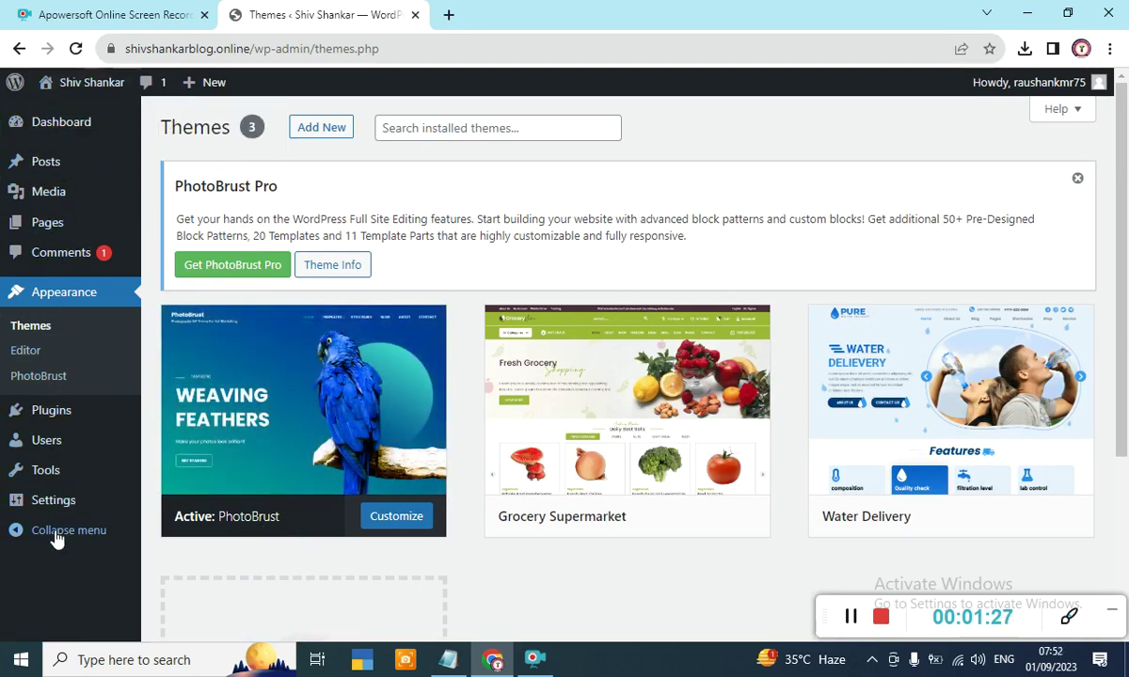
pyautogui.moveTo(54, 134)
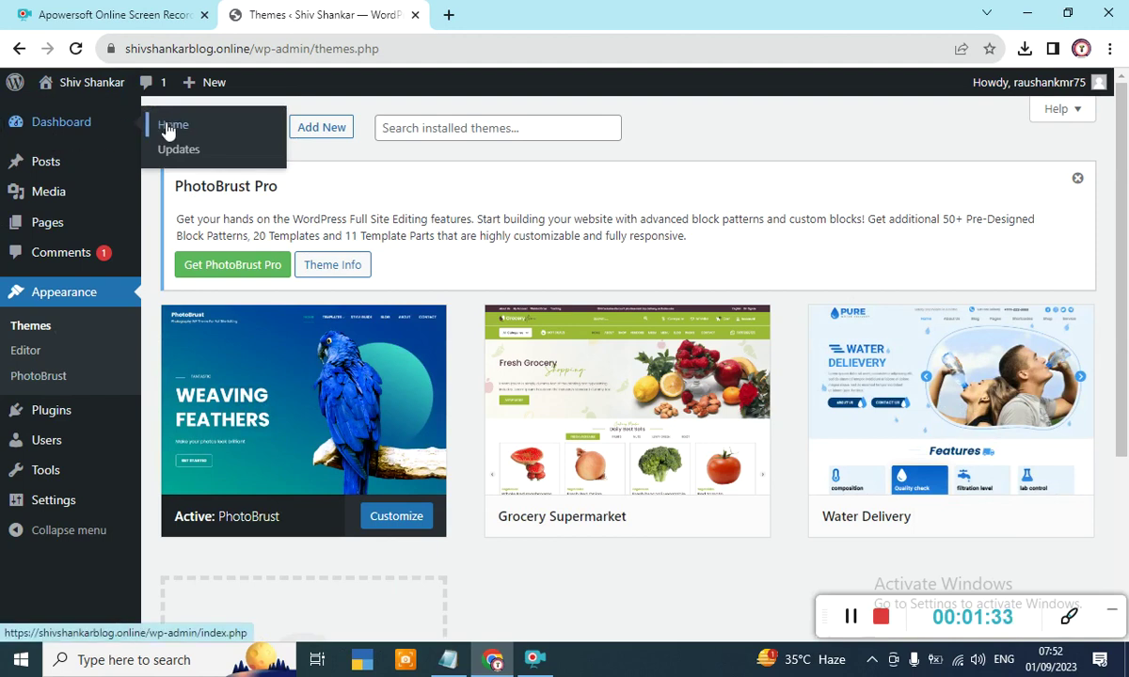
pyautogui.click(174, 127)
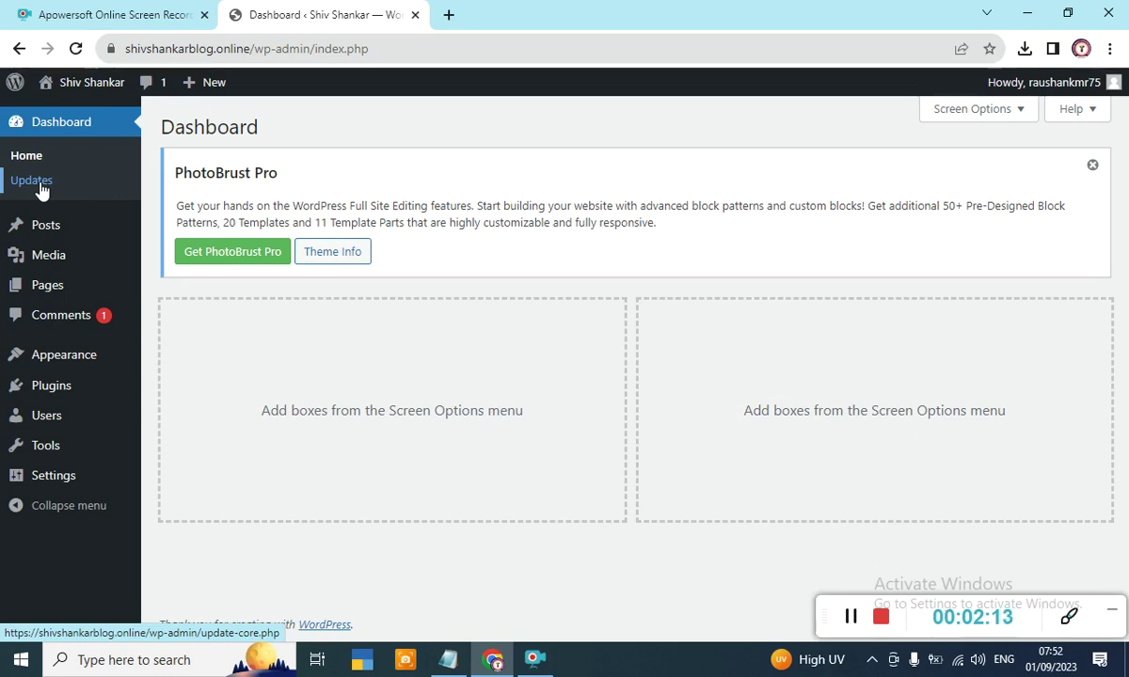
# Open the website thefuturetrack.in in a new browser tab
pyautogui.click(851, 629)
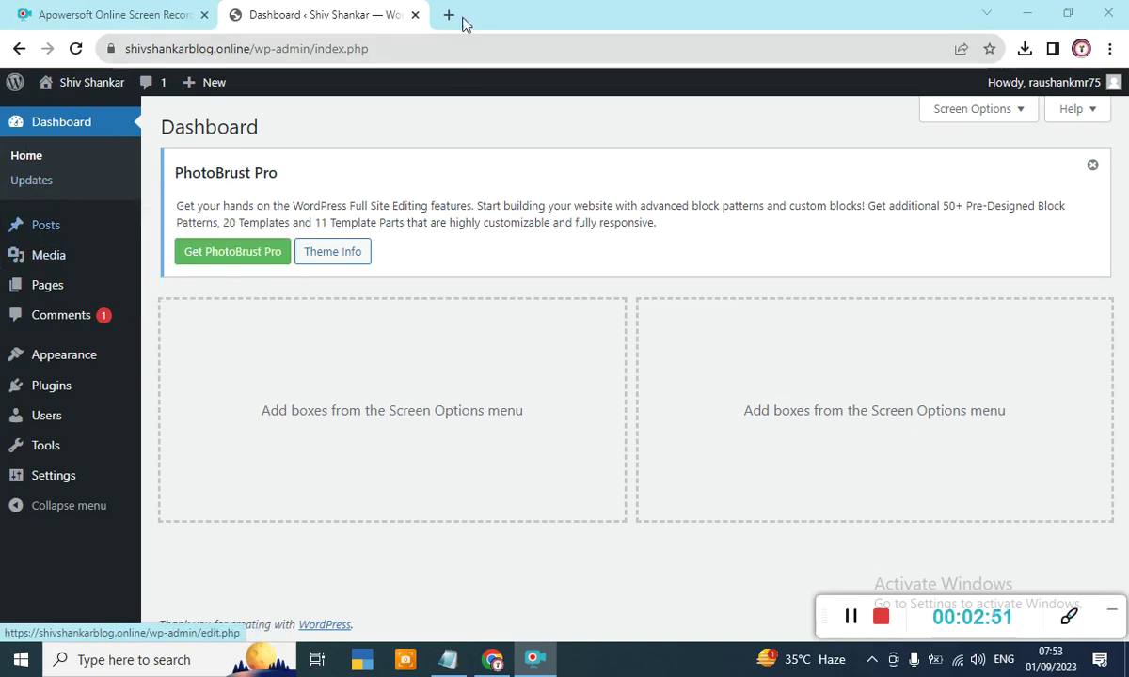
pyautogui.click(445, 15)
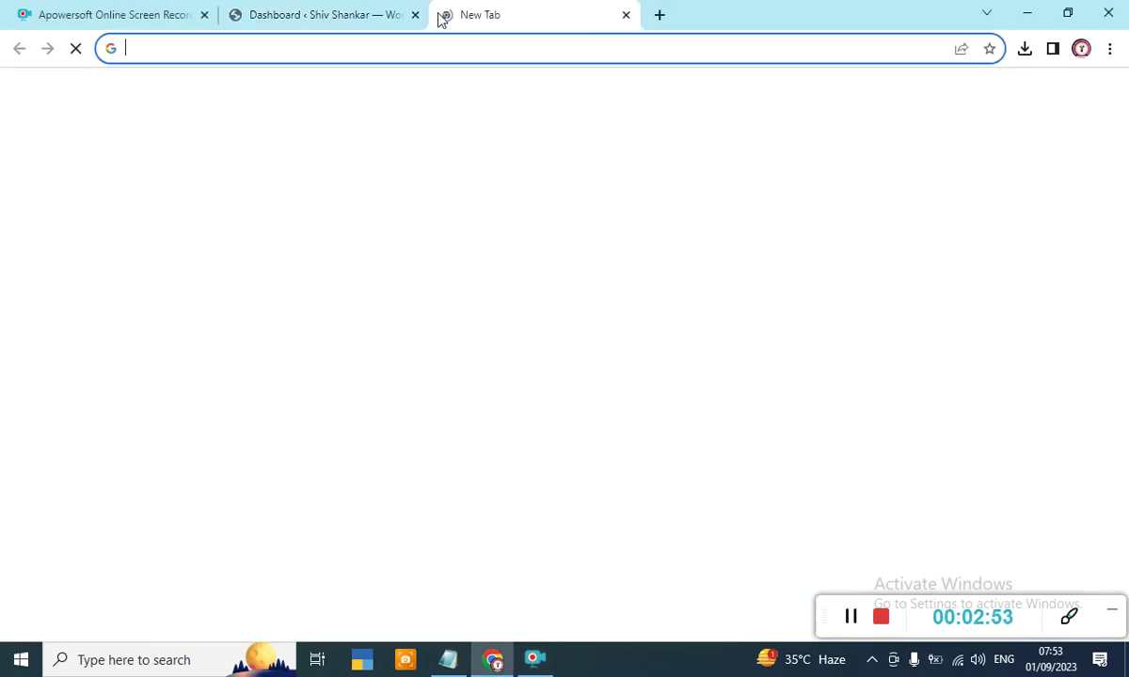
pyautogui.write('the')
pyautogui.press('Return')
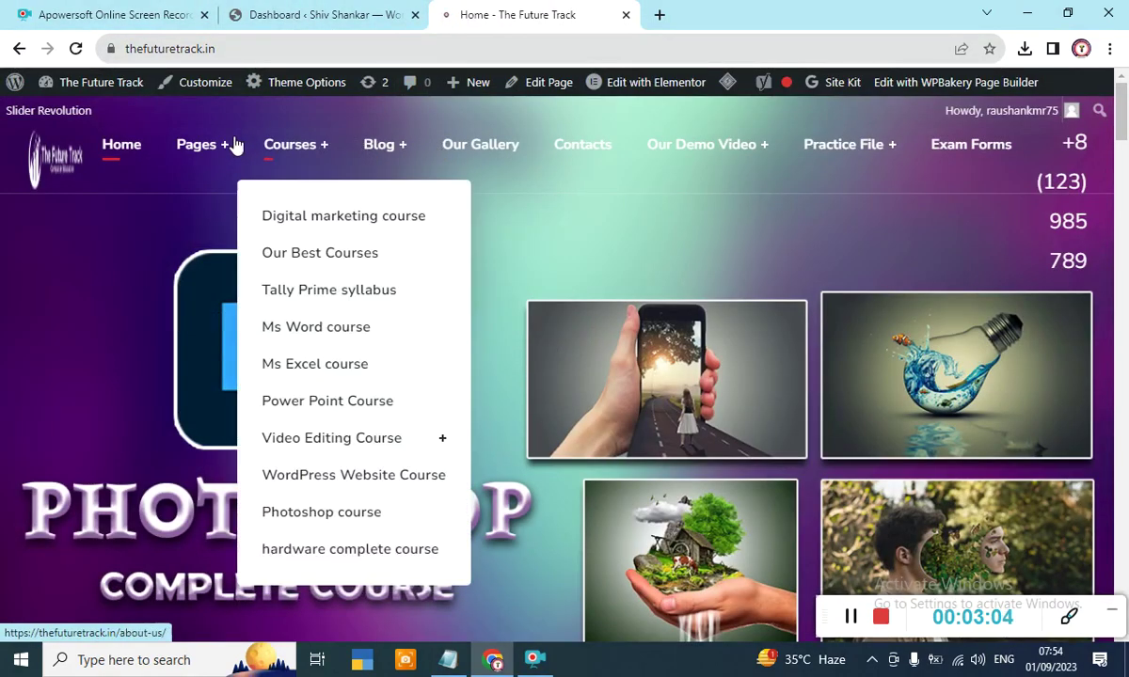
# View the blog post "What is Canva | Canva" from the site's Blog page, closing the ad and finally the site's tab
pyautogui.moveTo(381, 144)
pyautogui.click(411, 211)
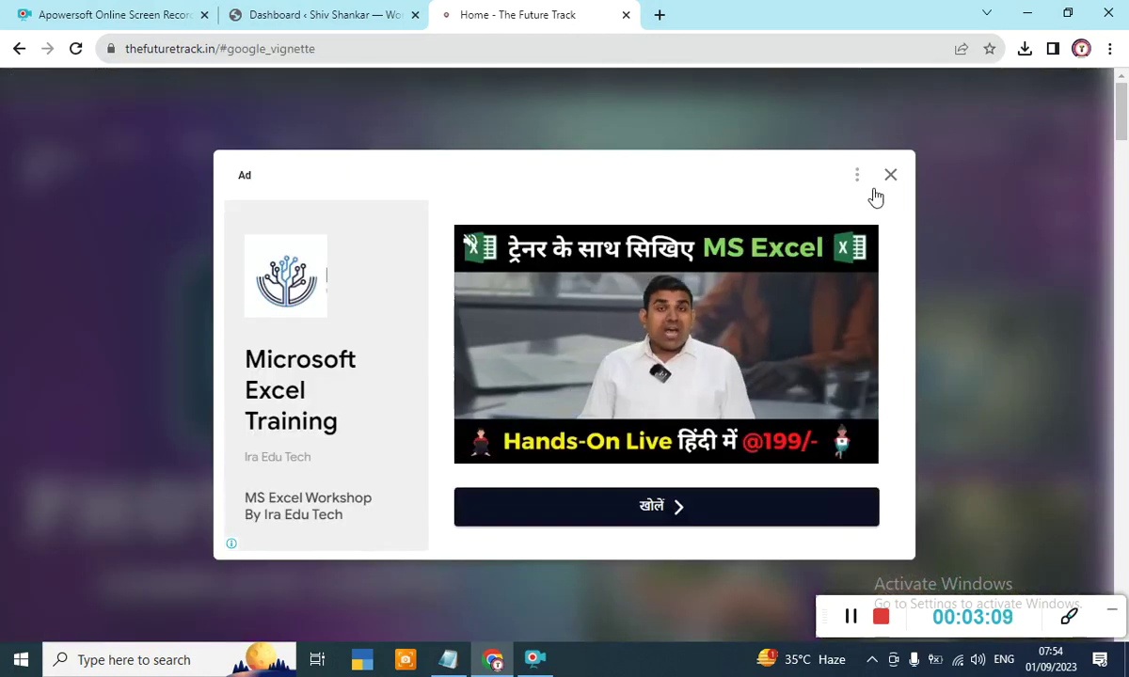
pyautogui.click(886, 178)
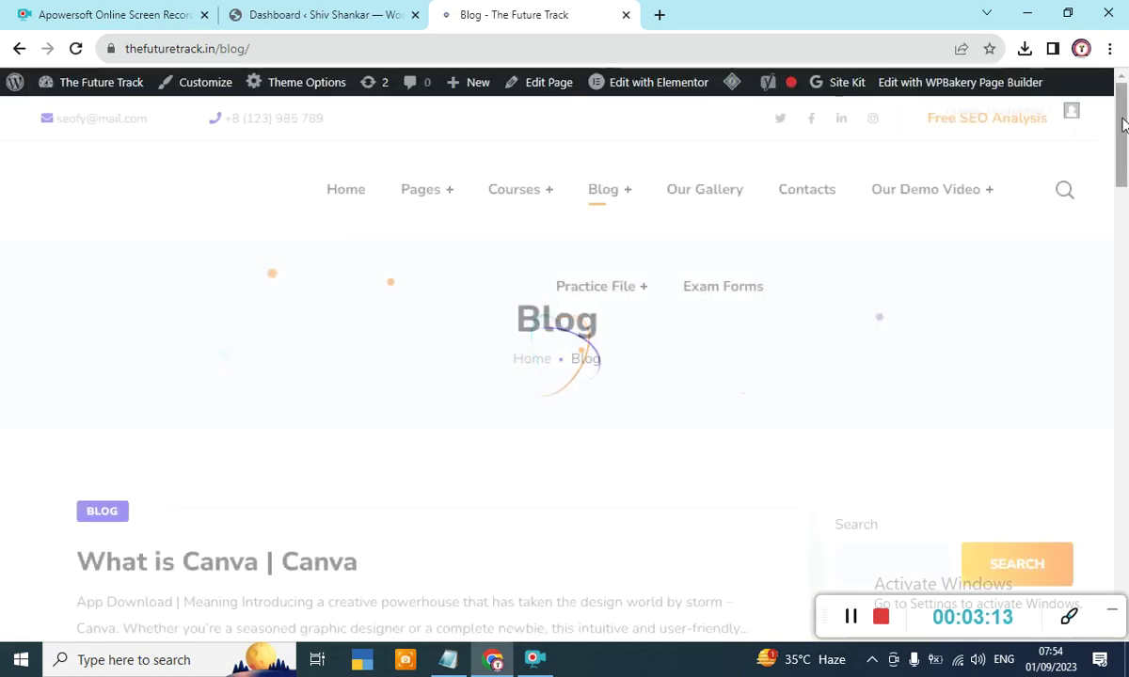
pyautogui.scroll(-3, 1122, 125)
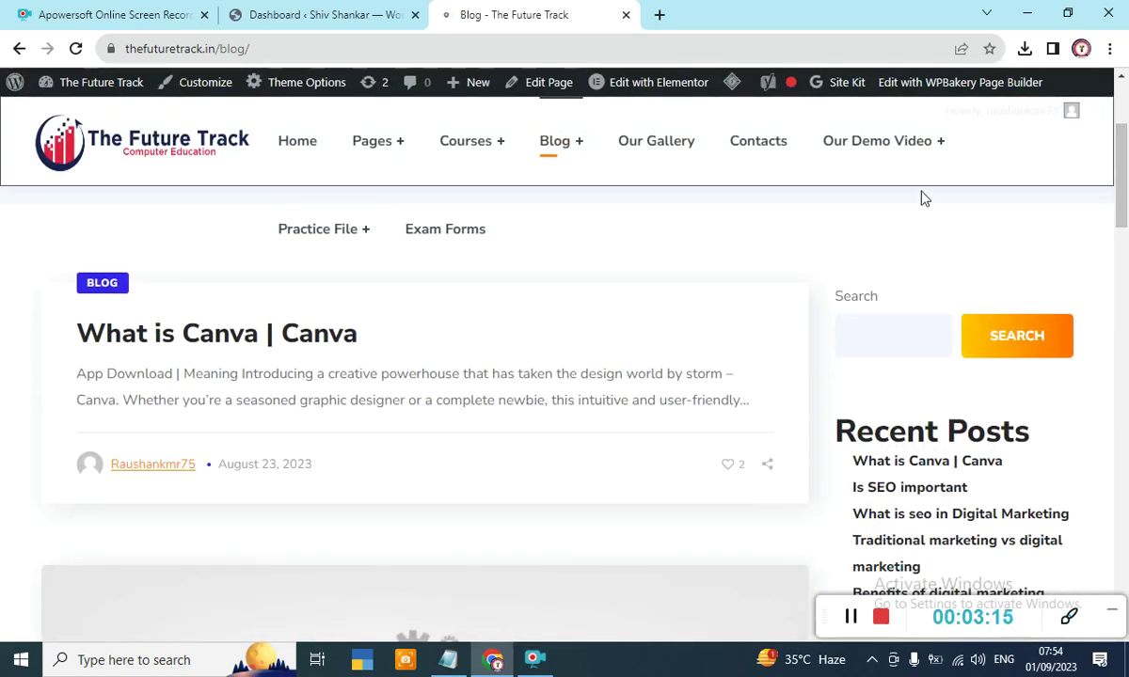
pyautogui.click(271, 333)
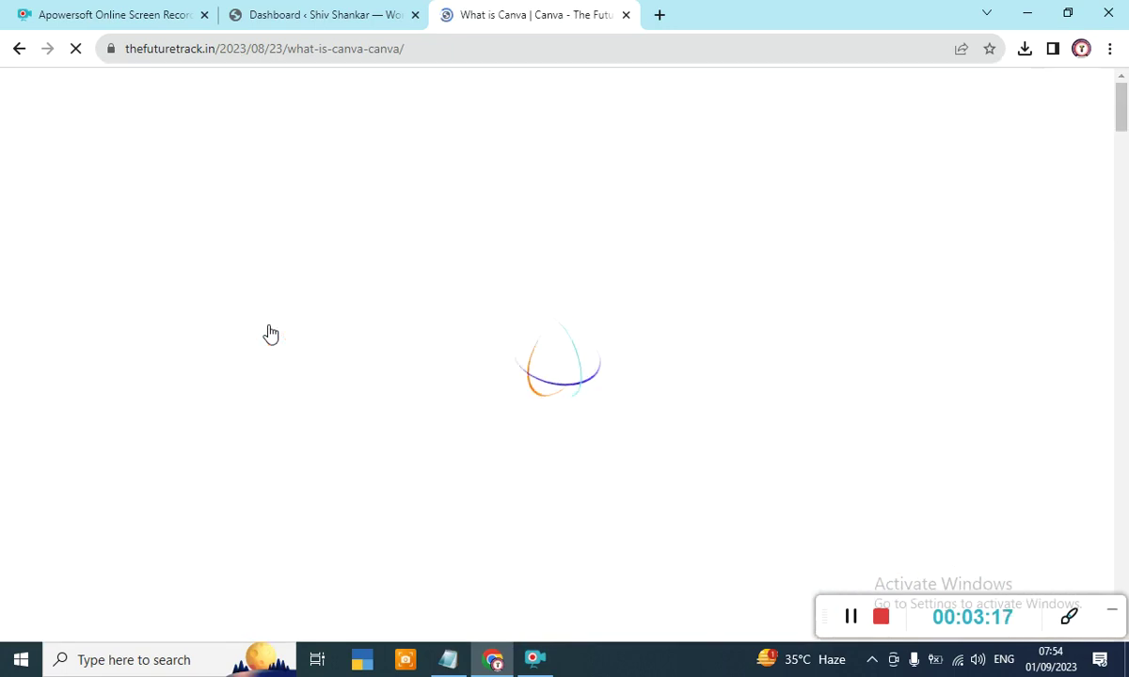
pyautogui.moveTo(1122, 99); pyautogui.dragTo(1112, 77)
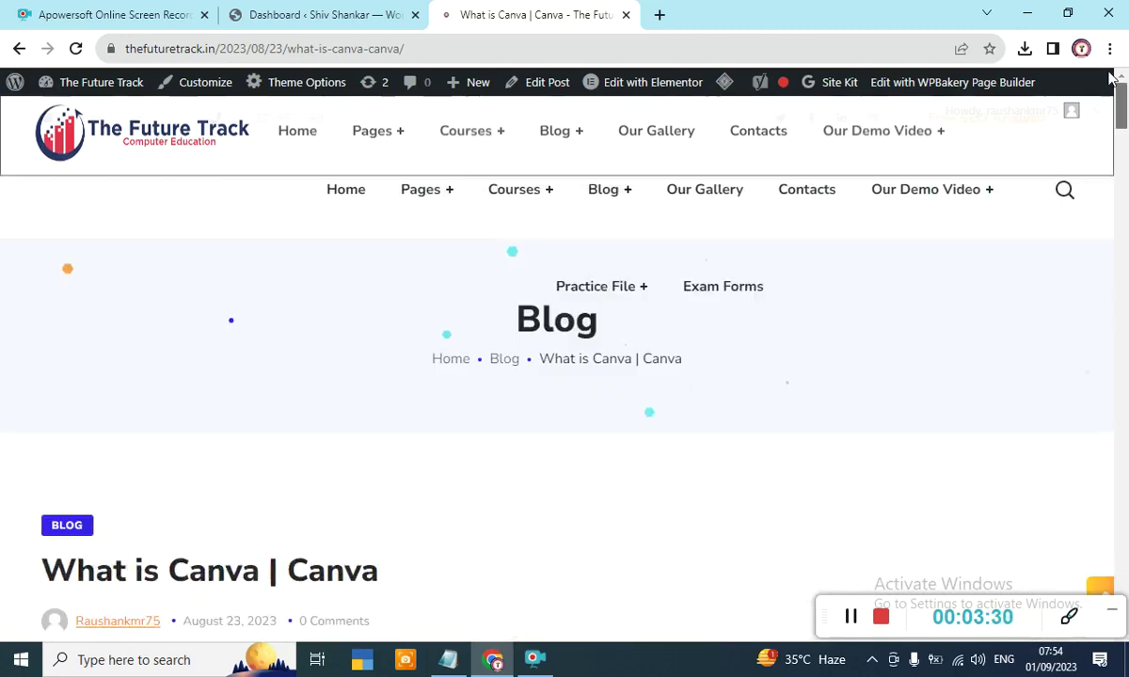
pyautogui.click(626, 15)
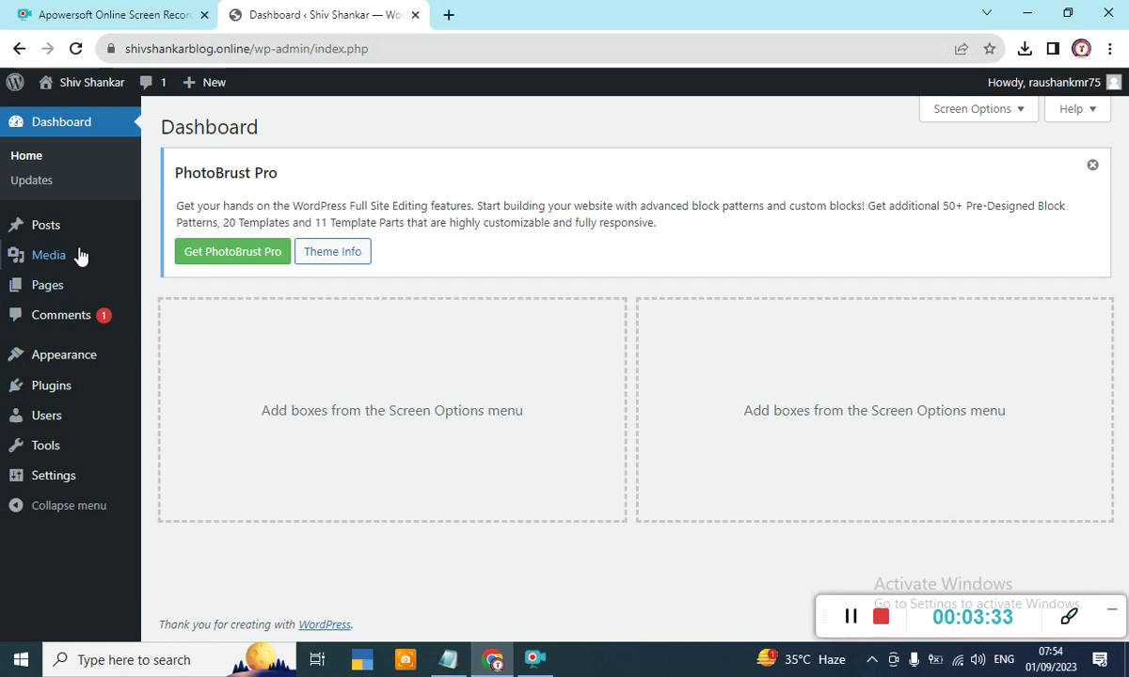
# Open the site's Media Library and bring up the uploader for adding new media
pyautogui.moveTo(66, 226)
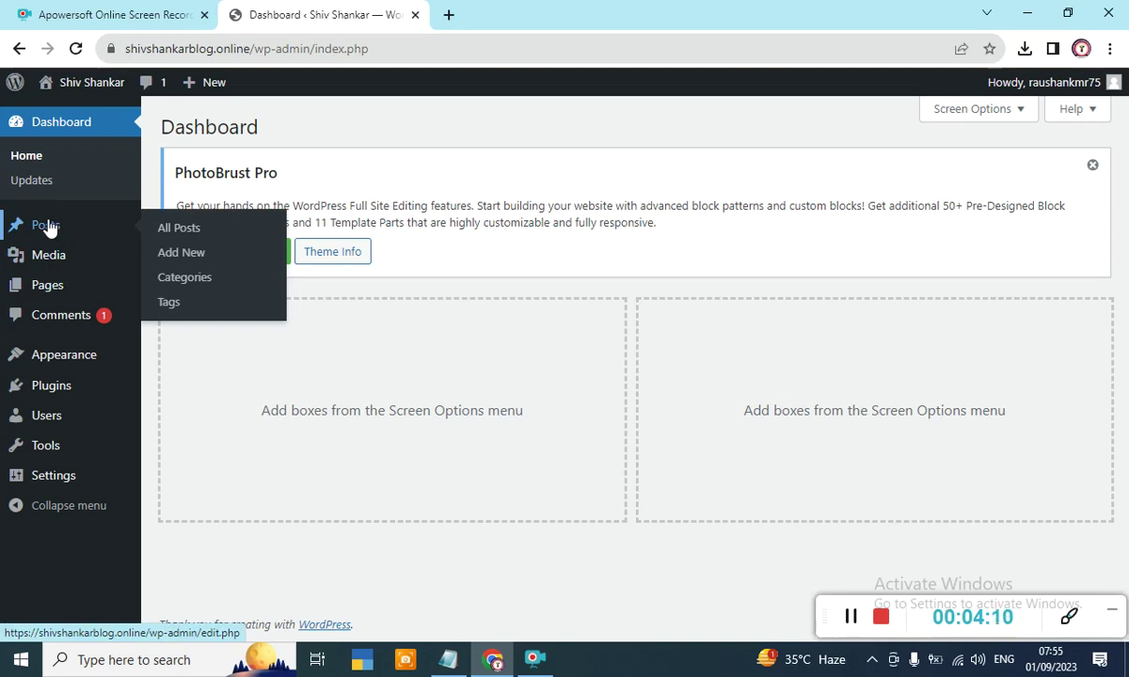
pyautogui.moveTo(60, 263)
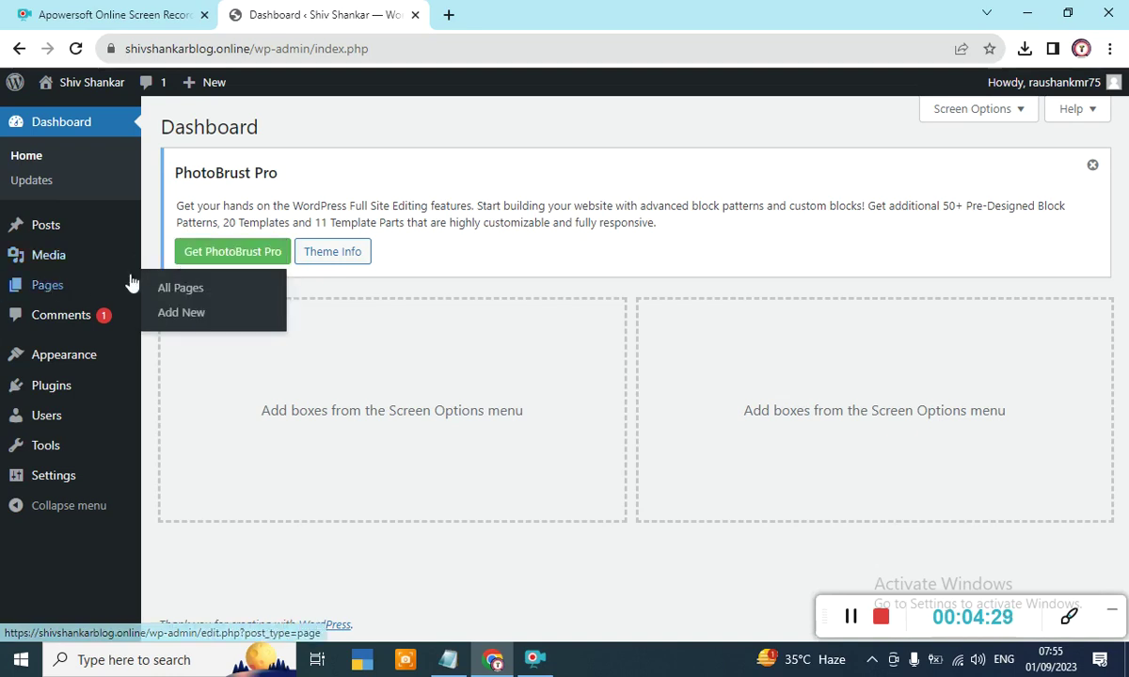
pyautogui.click(172, 258)
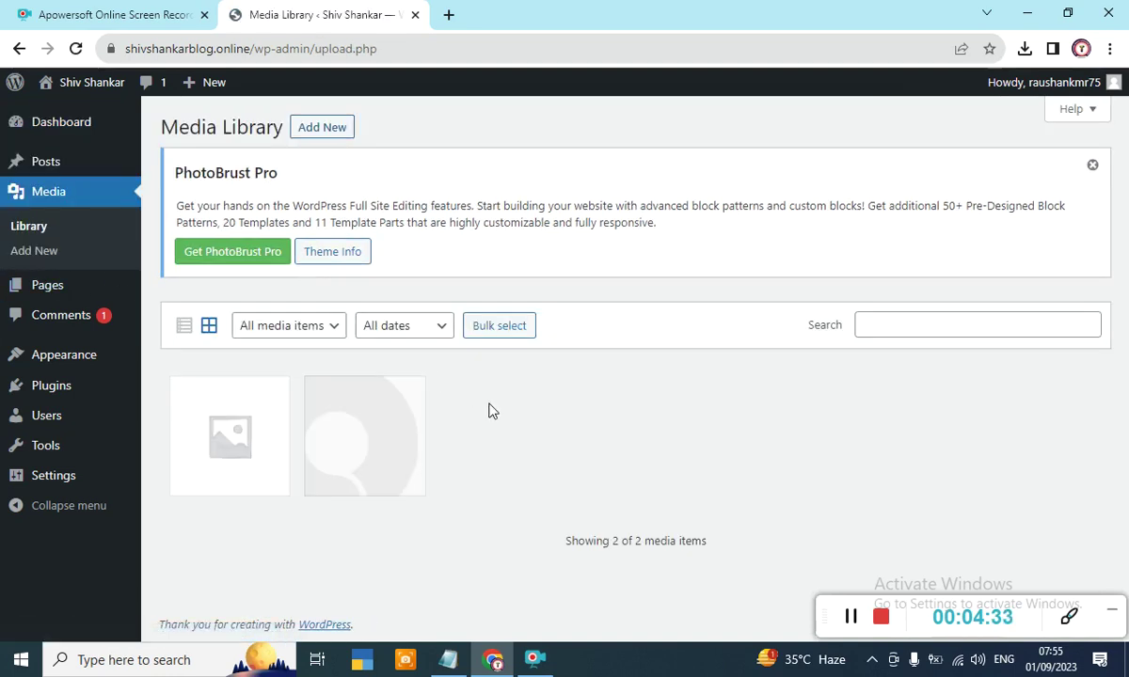
pyautogui.click(320, 132)
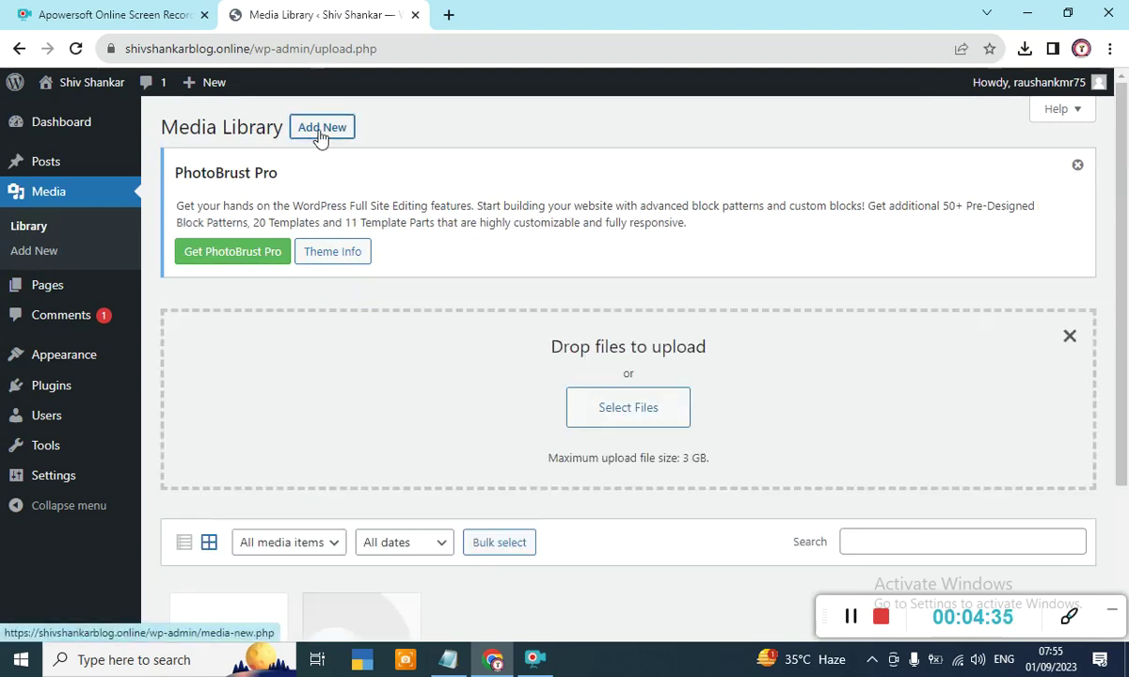
# Try to upload the text file License free from Local Disk (E:) to the Media Library
pyautogui.click(629, 410)
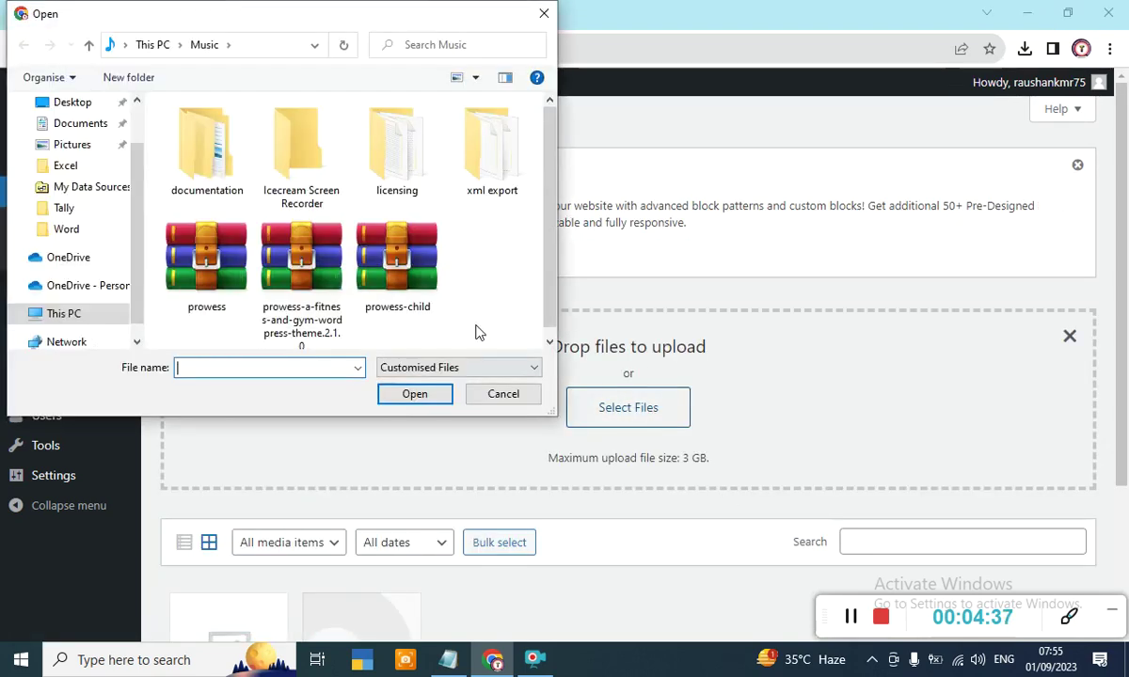
pyautogui.click(83, 316)
pyautogui.moveTo(548, 148); pyautogui.dragTo(553, 224)
pyautogui.doubleClick(315, 287)
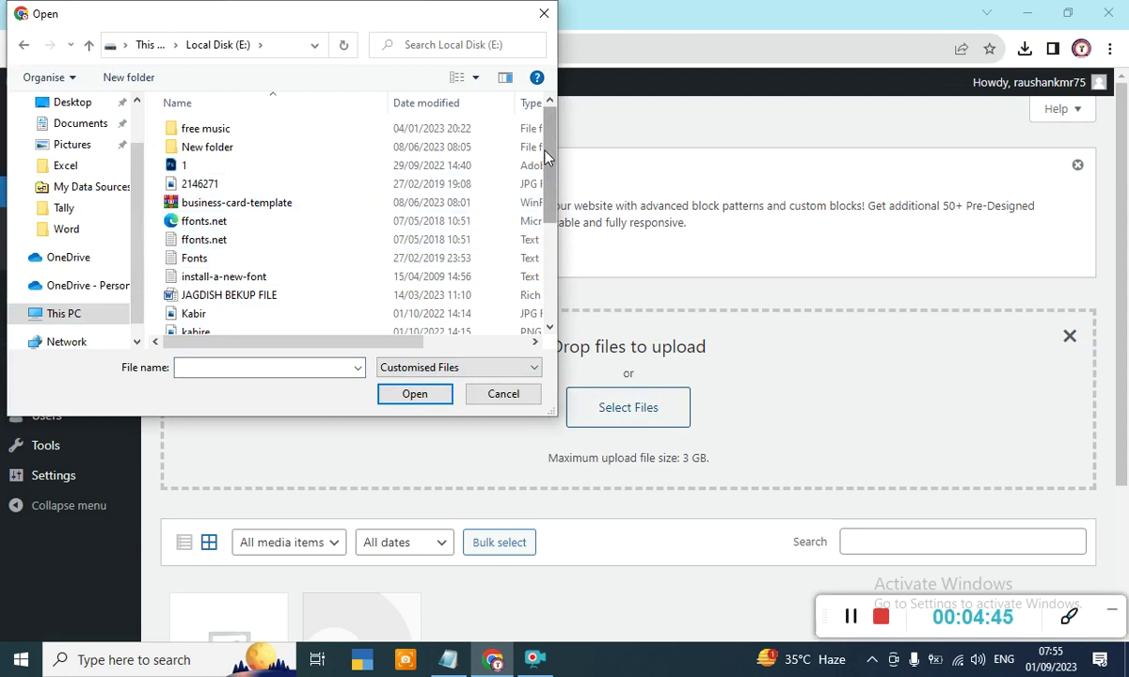
pyautogui.moveTo(556, 207); pyautogui.dragTo(551, 207)
pyautogui.moveTo(547, 166); pyautogui.dragTo(548, 260)
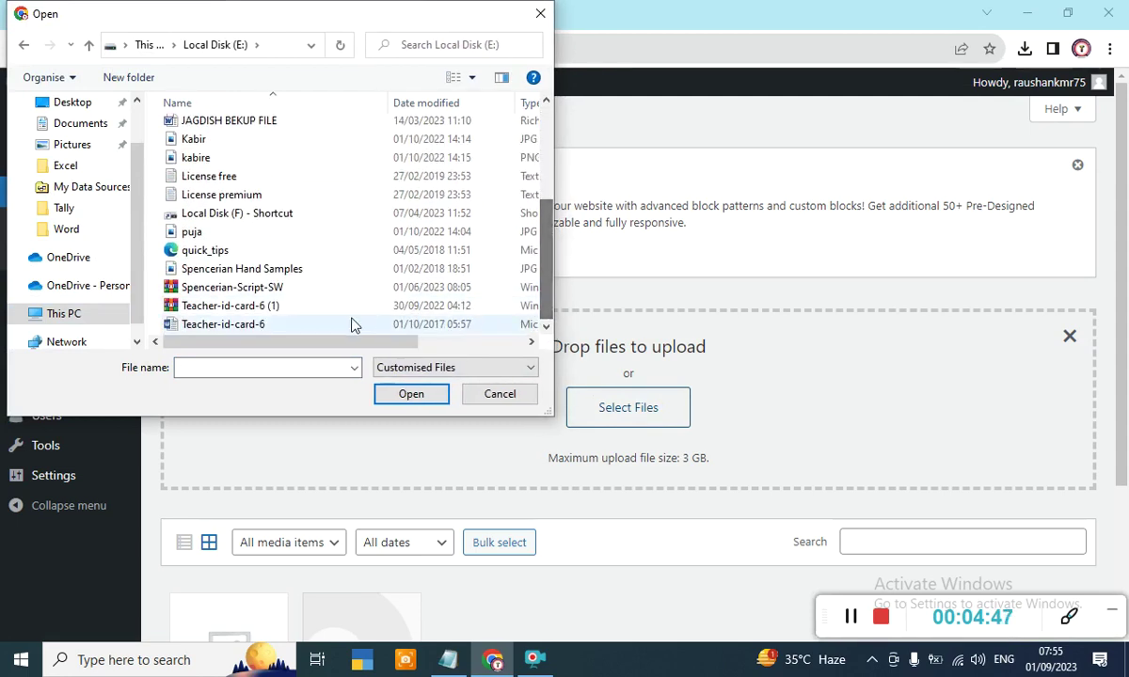
pyautogui.doubleClick(247, 178)
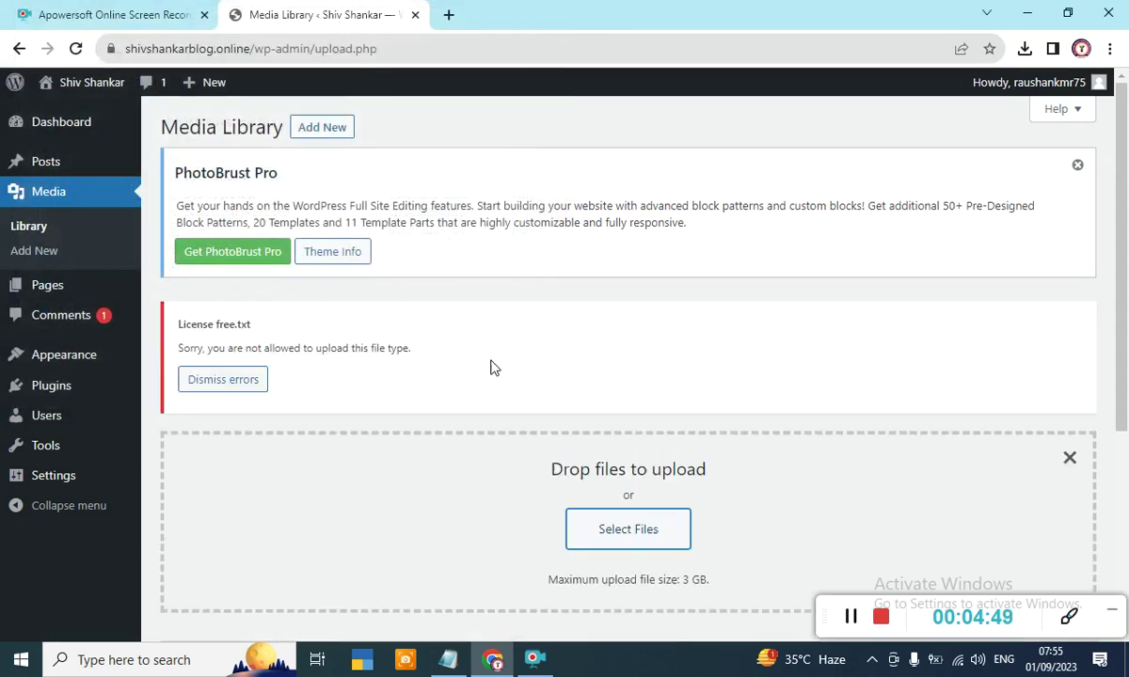
pyautogui.click(625, 531)
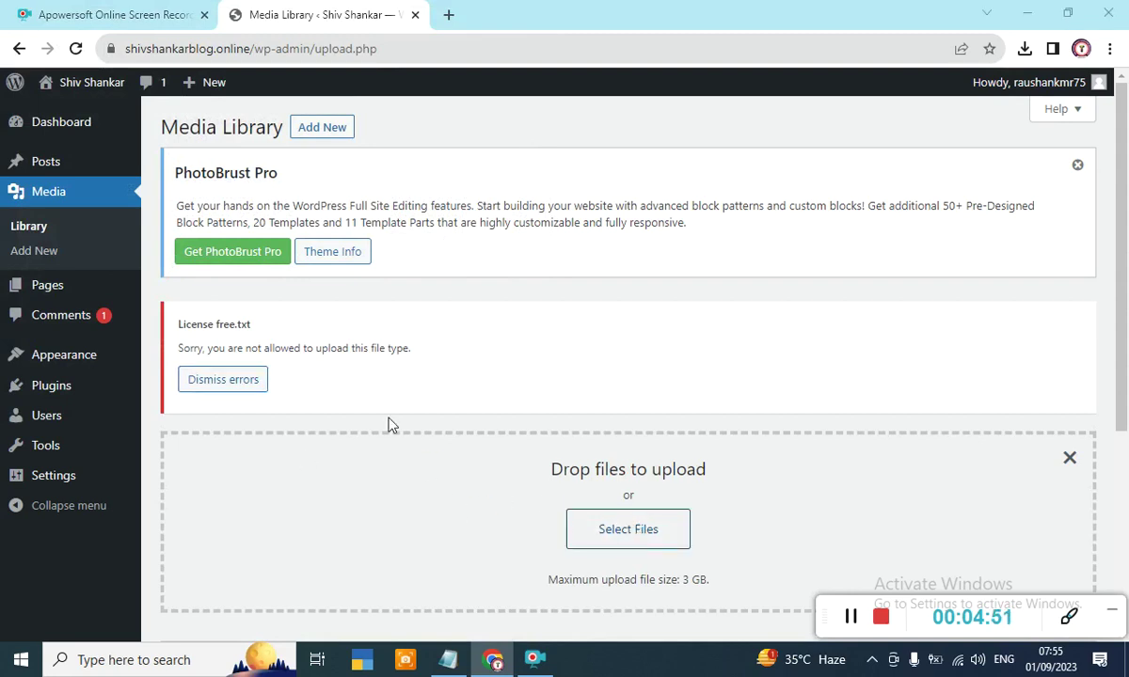
pyautogui.moveTo(547, 132); pyautogui.dragTo(557, 246)
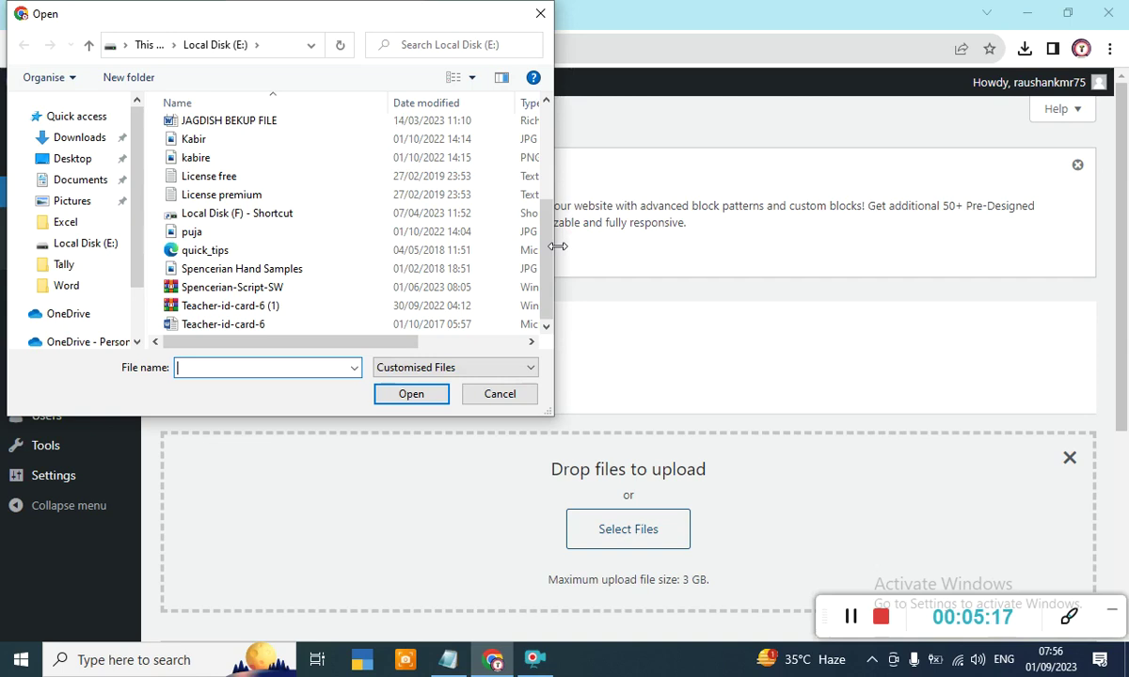
pyautogui.click(505, 399)
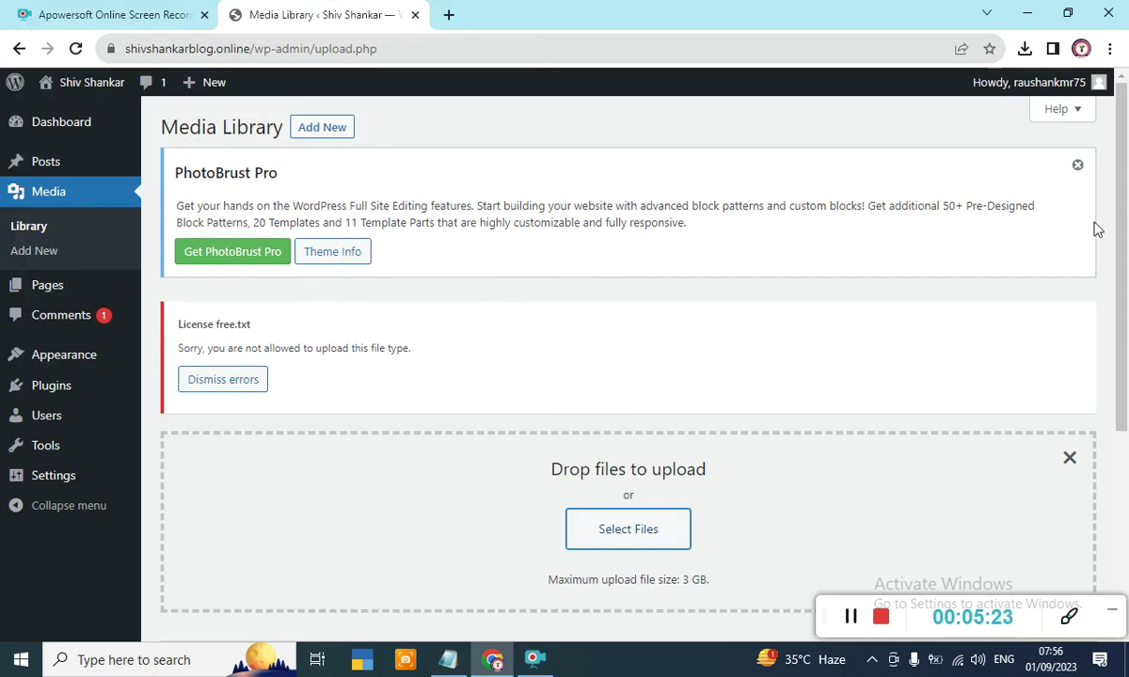
pyautogui.scroll(-4, 1124, 467)
pyautogui.scroll(4, 1124, 468)
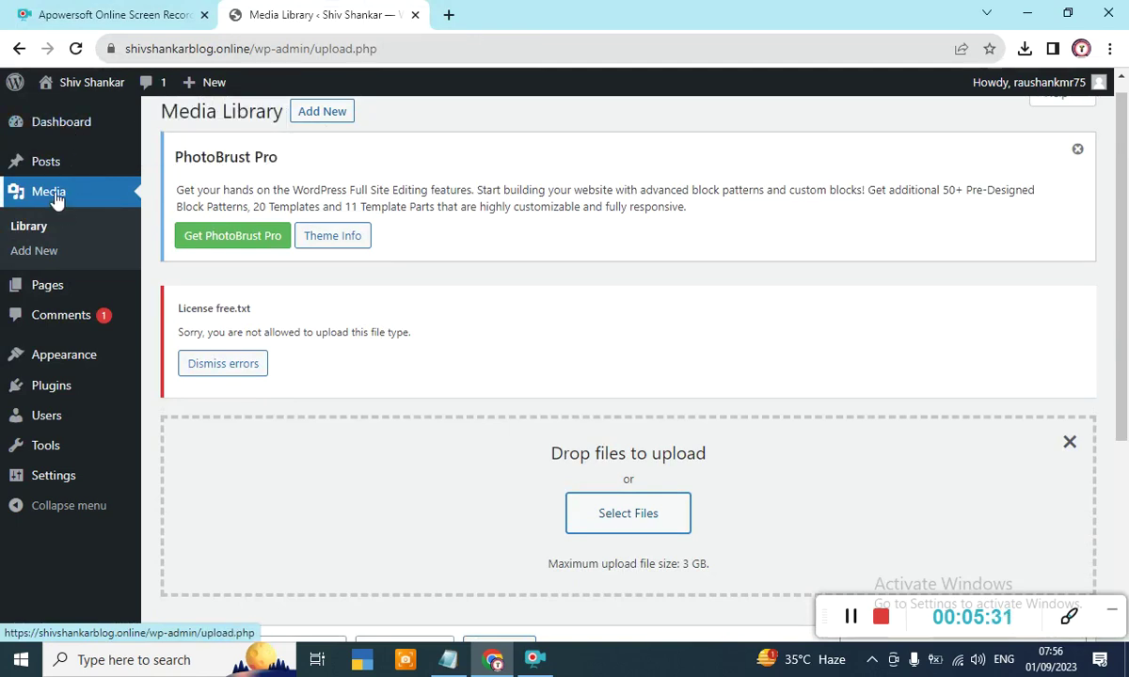
# Upload the Durga Puja image from Local Disk (E:) and view it among the media items
pyautogui.click(623, 518)
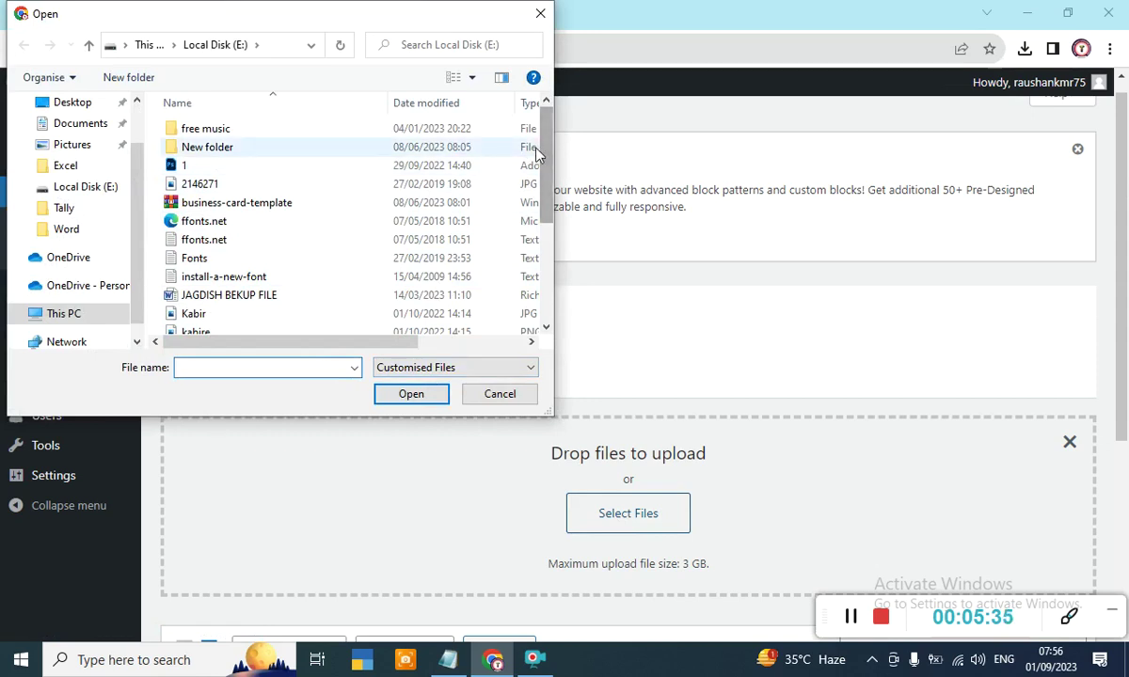
pyautogui.click(223, 314)
pyautogui.doubleClick(223, 314)
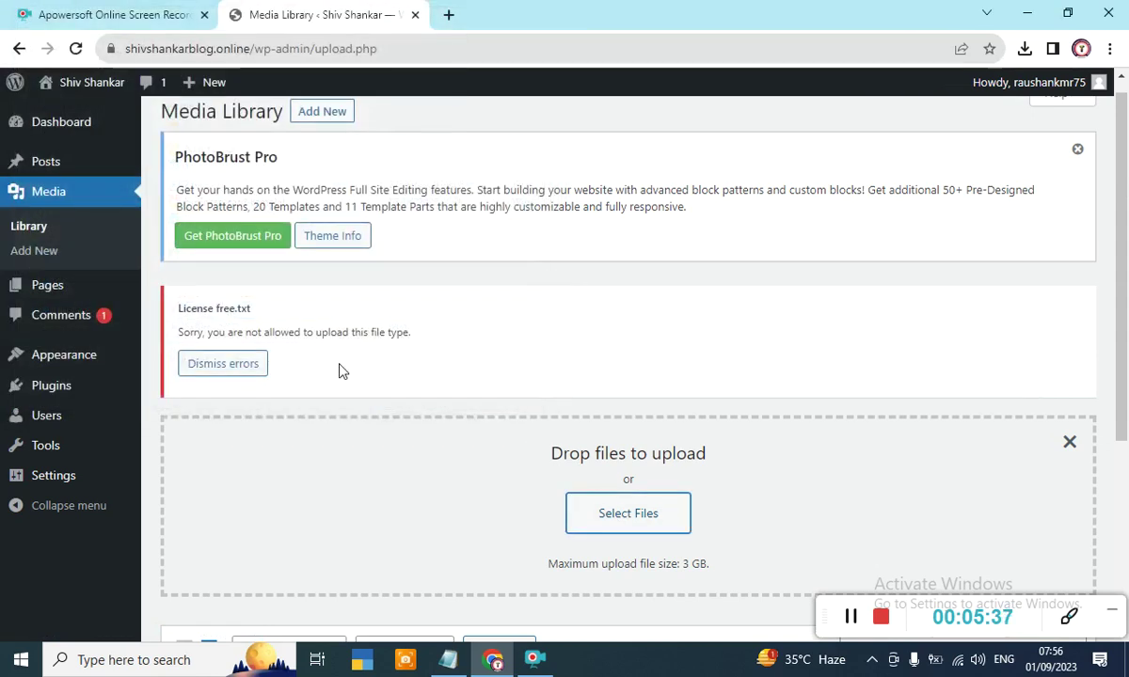
pyautogui.scroll(-3, 1126, 155)
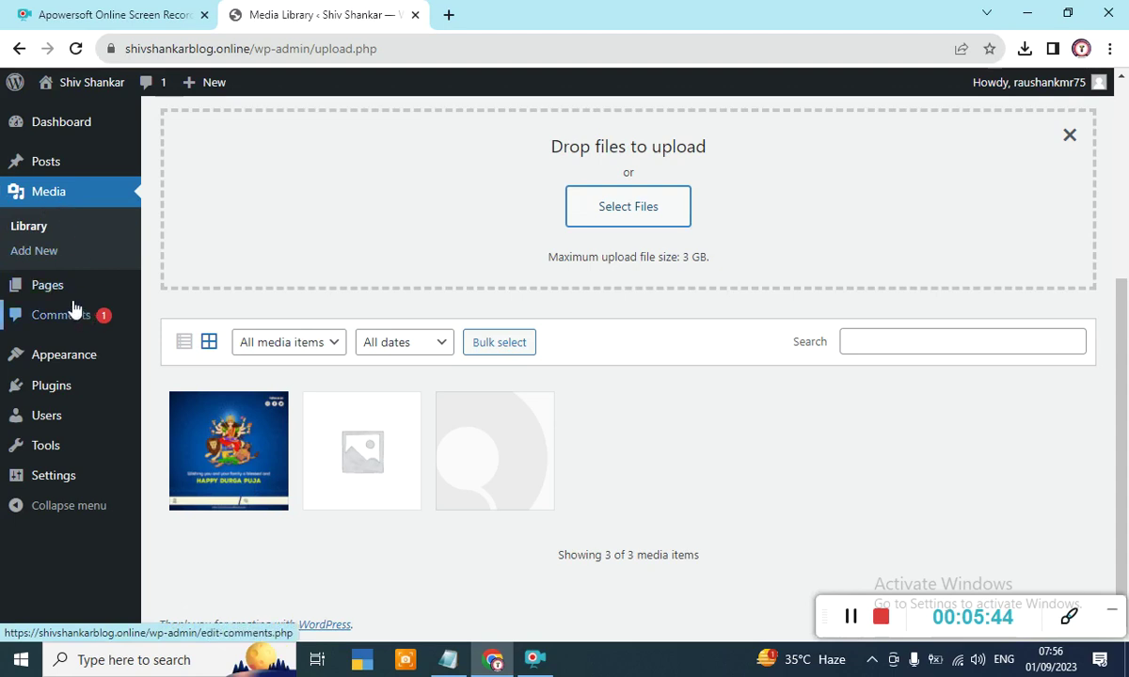
# Open the list of all the site's pages and look over the Appearance and Plugins options
pyautogui.moveTo(45, 285)
pyautogui.click(211, 296)
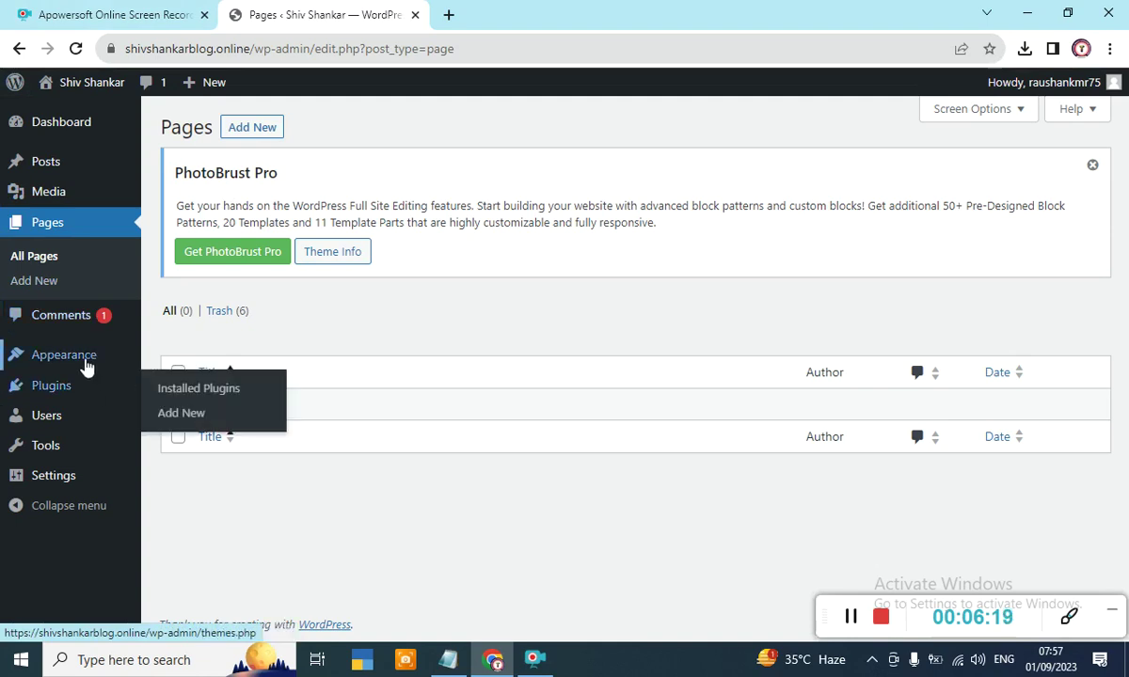
pyautogui.moveTo(18, 362)
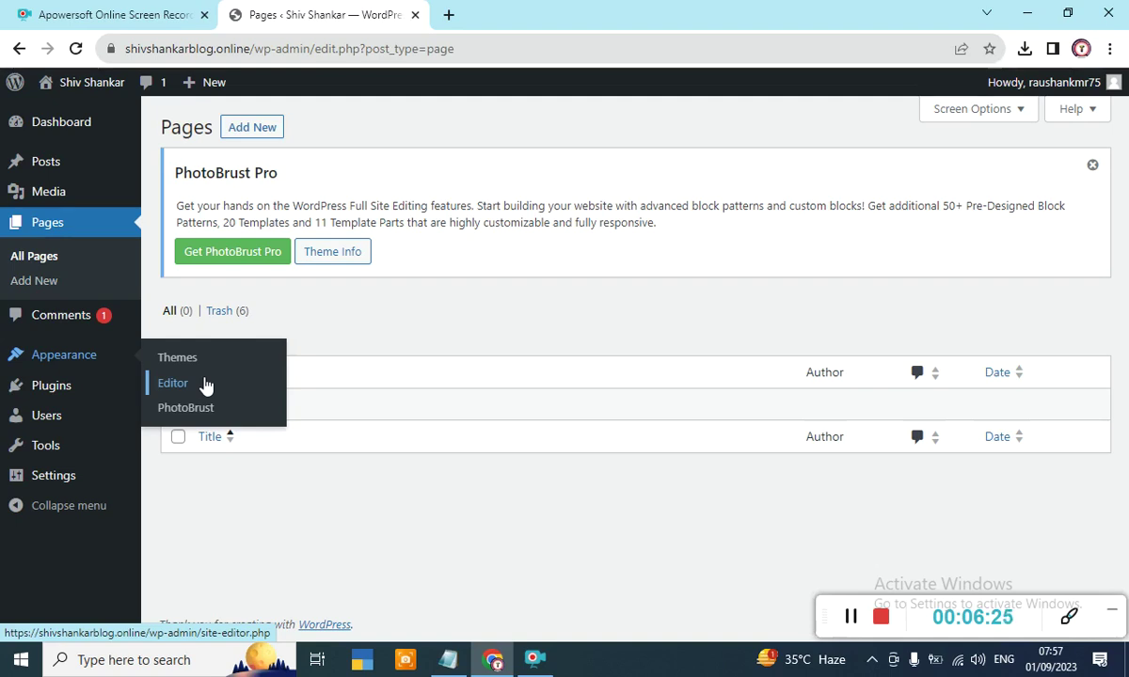
pyautogui.moveTo(73, 397)
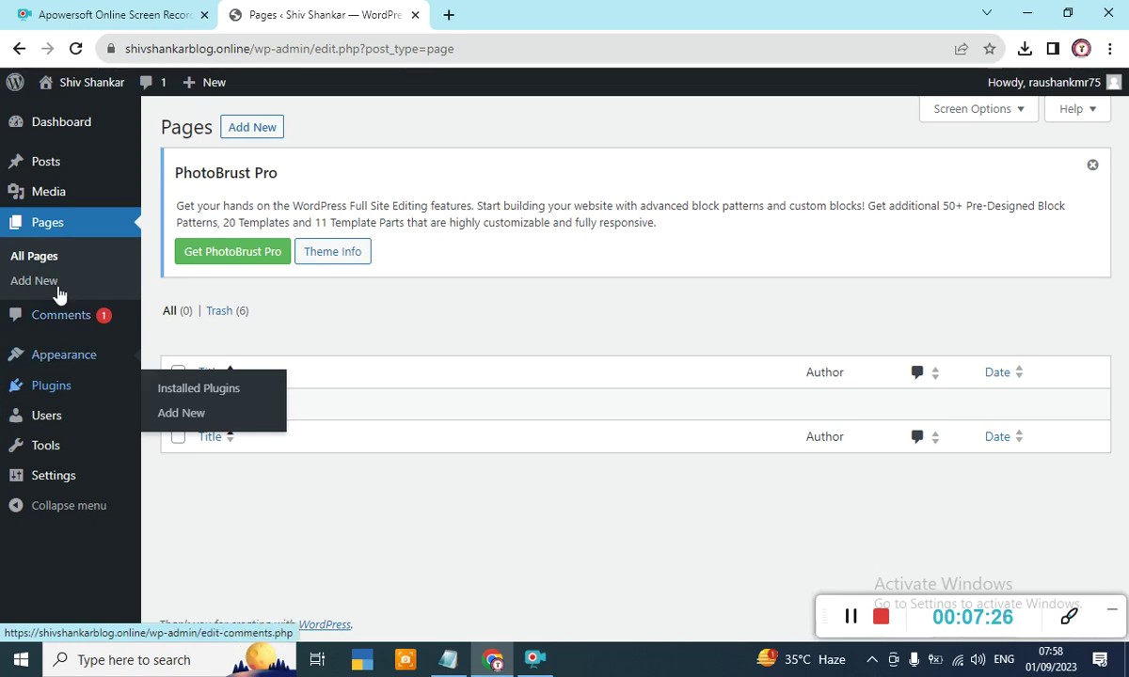
# Search for "google" in a new browser tab and open Google's home page from the results
pyautogui.click(449, 14)
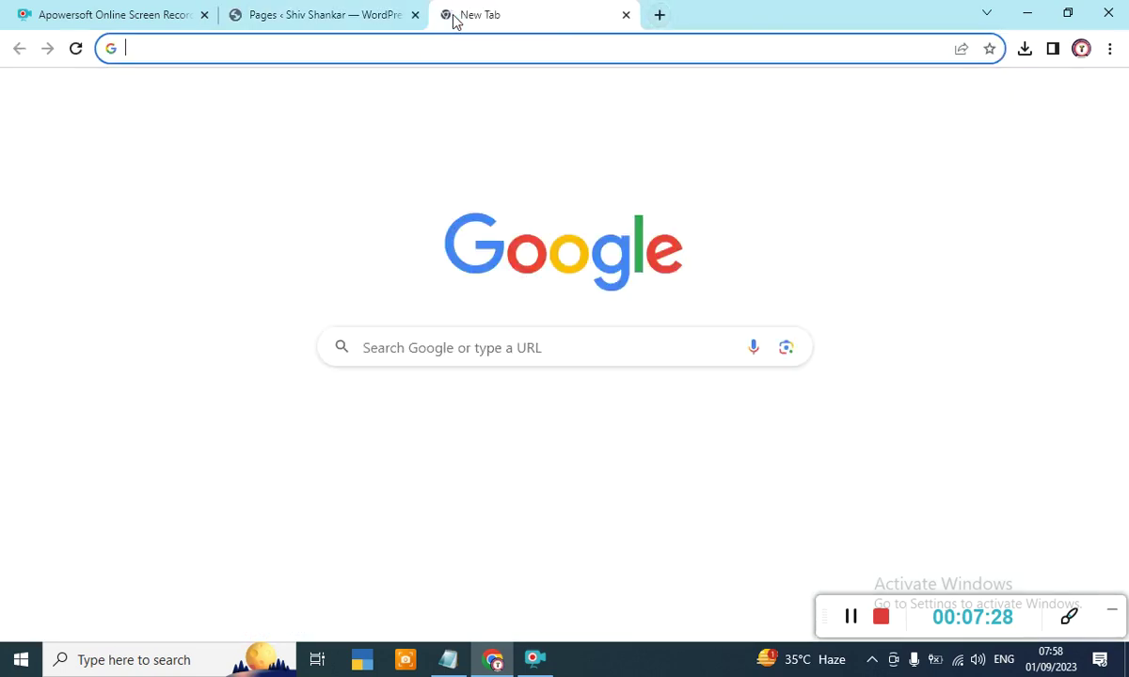
pyautogui.write('fl')
pyautogui.press('BackSpace')
pyautogui.press('BackSpace')
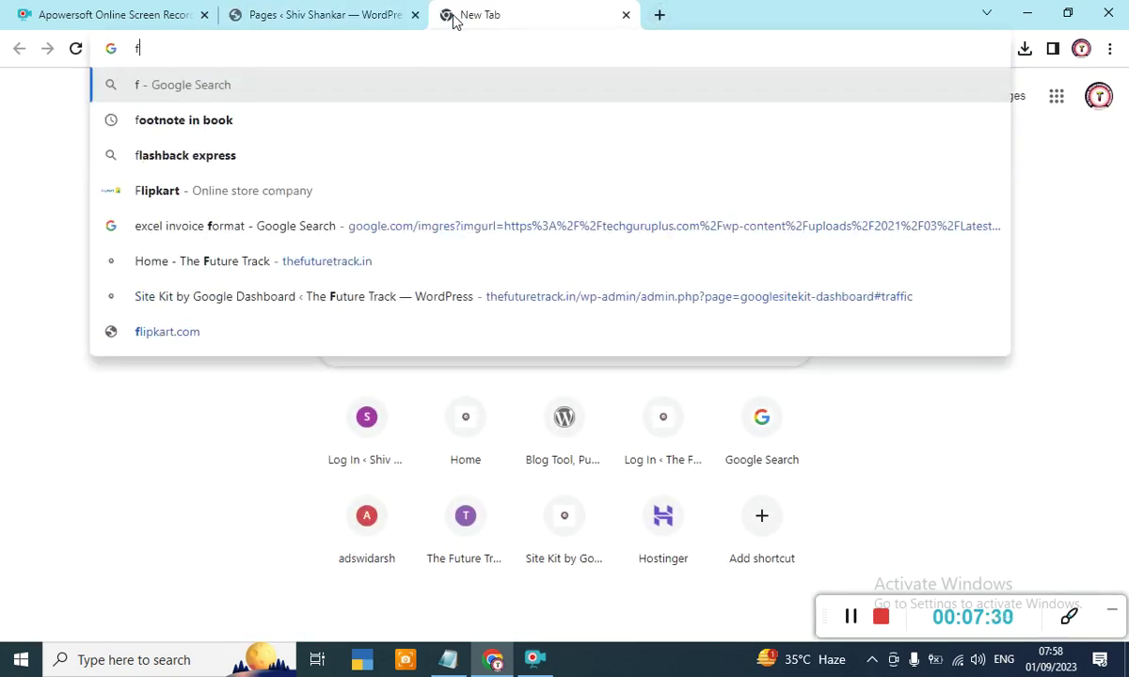
pyautogui.write('google')
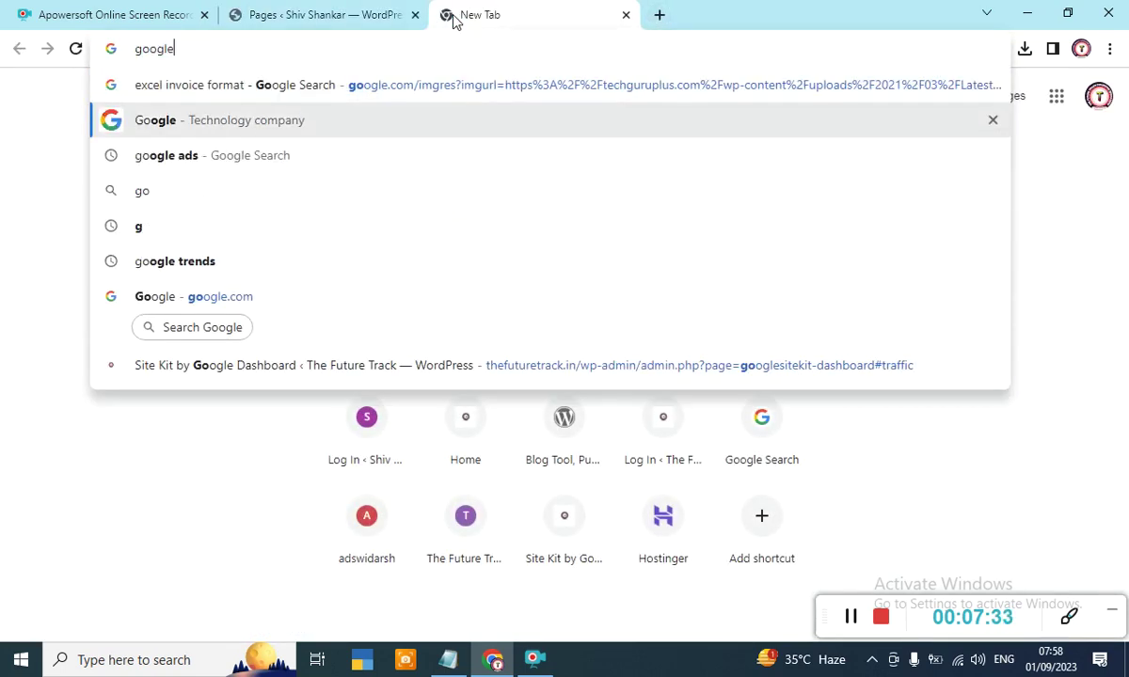
pyautogui.press('Return')
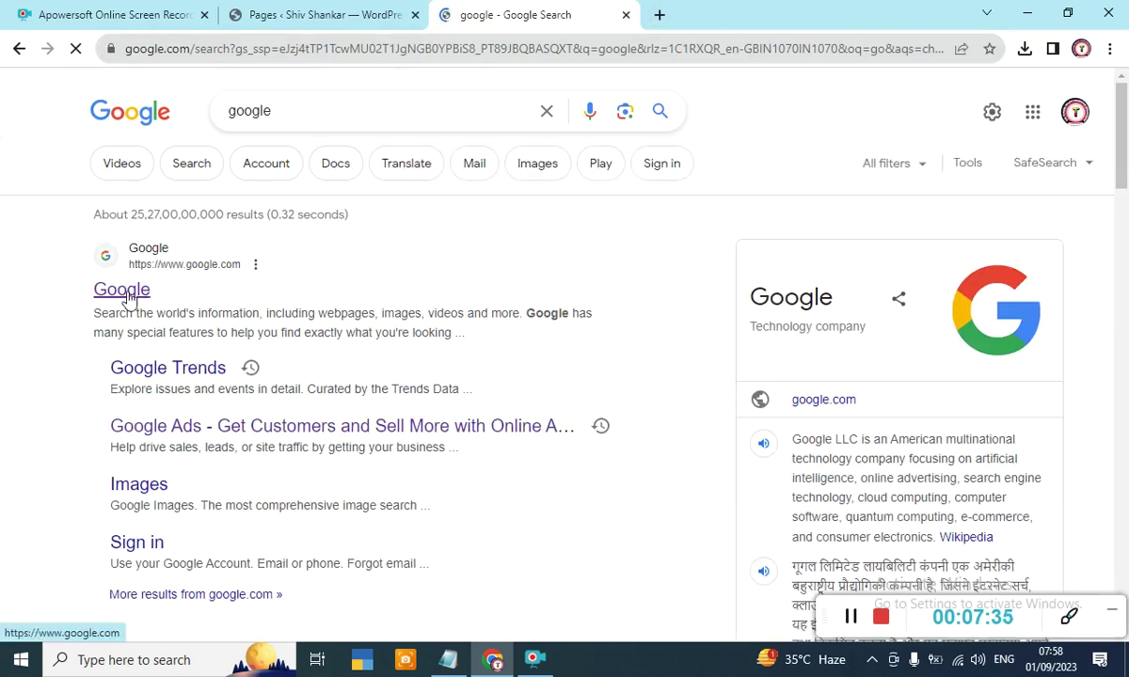
pyautogui.click(128, 297)
# Search Google for "flipkart", view the Flipkart website and close its tab
pyautogui.write('f')
pyautogui.press('BackSpace')
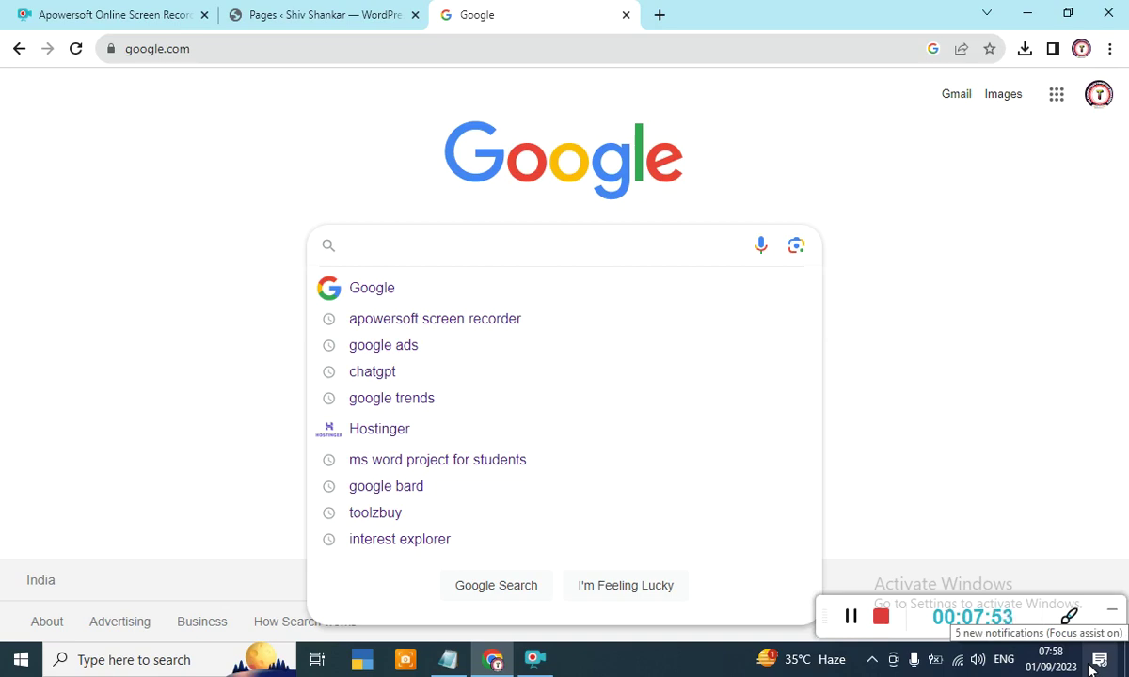
pyautogui.write('flipkart')
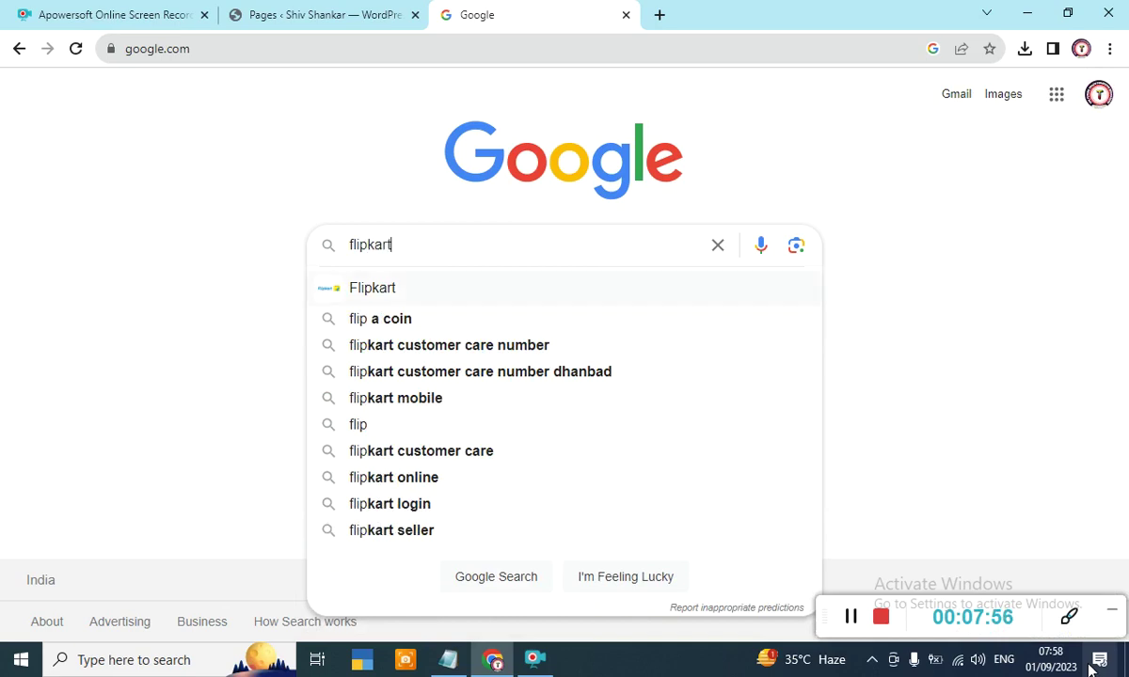
pyautogui.press('Return')
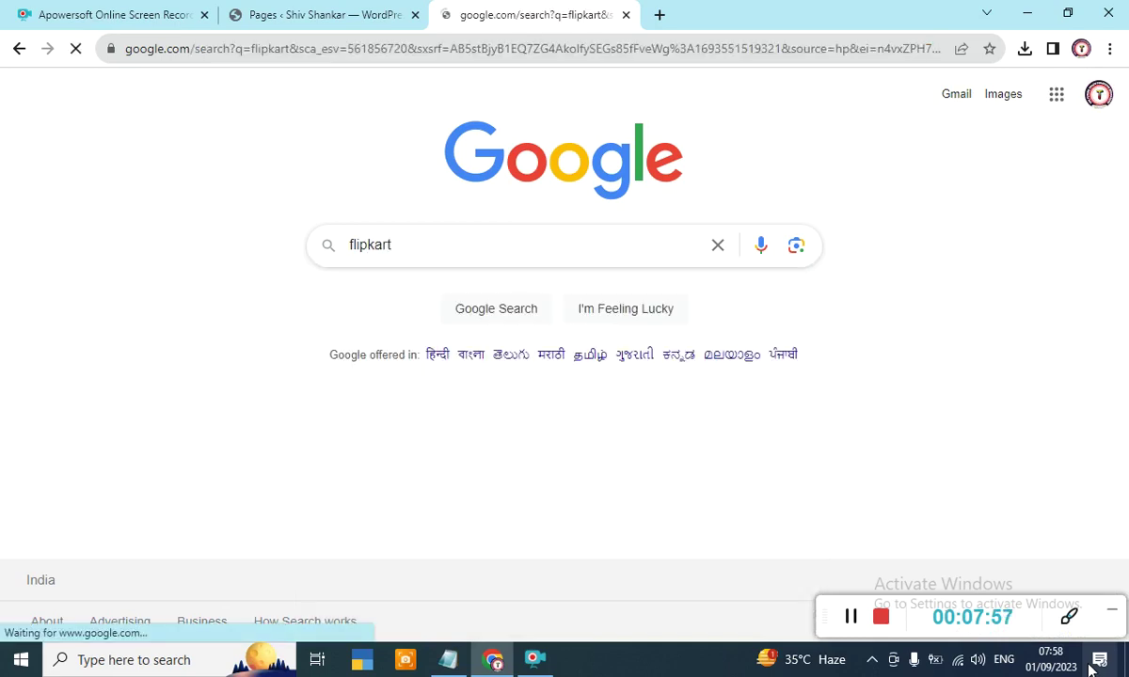
pyautogui.click(122, 287)
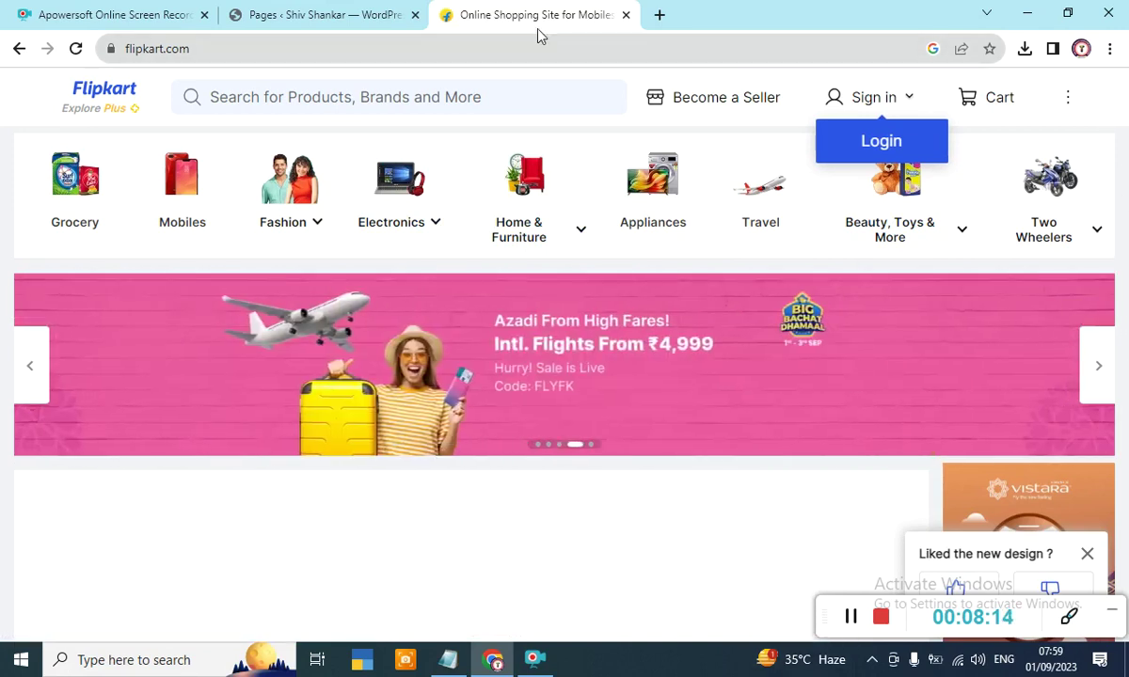
pyautogui.click(625, 15)
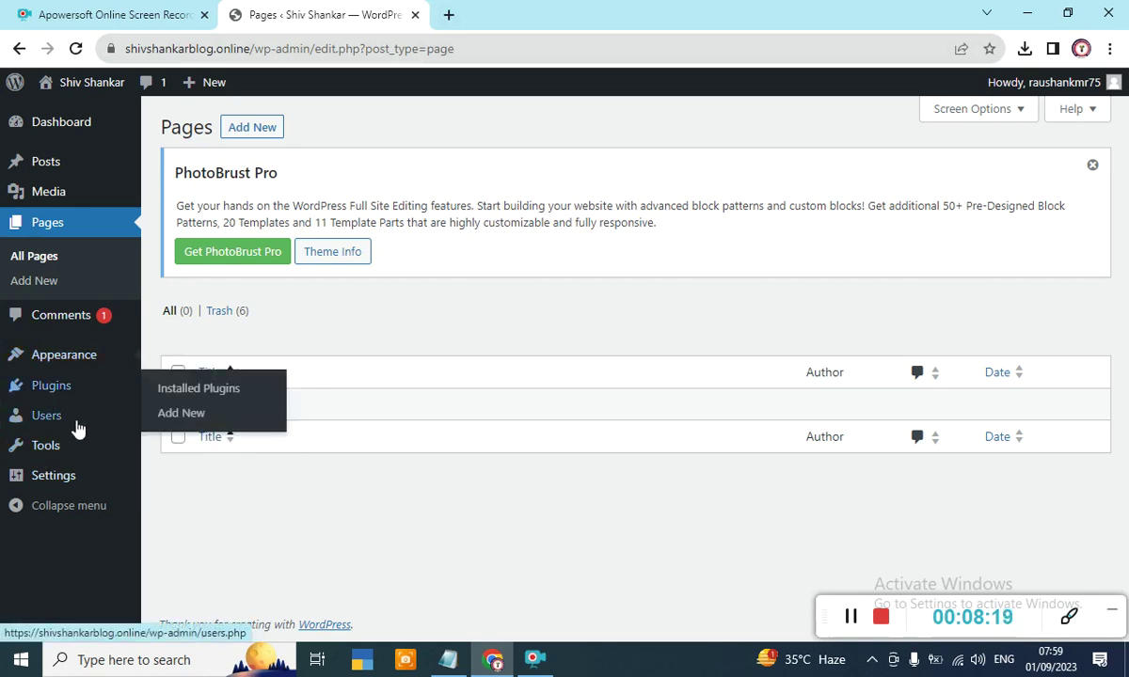
pyautogui.moveTo(44, 421)
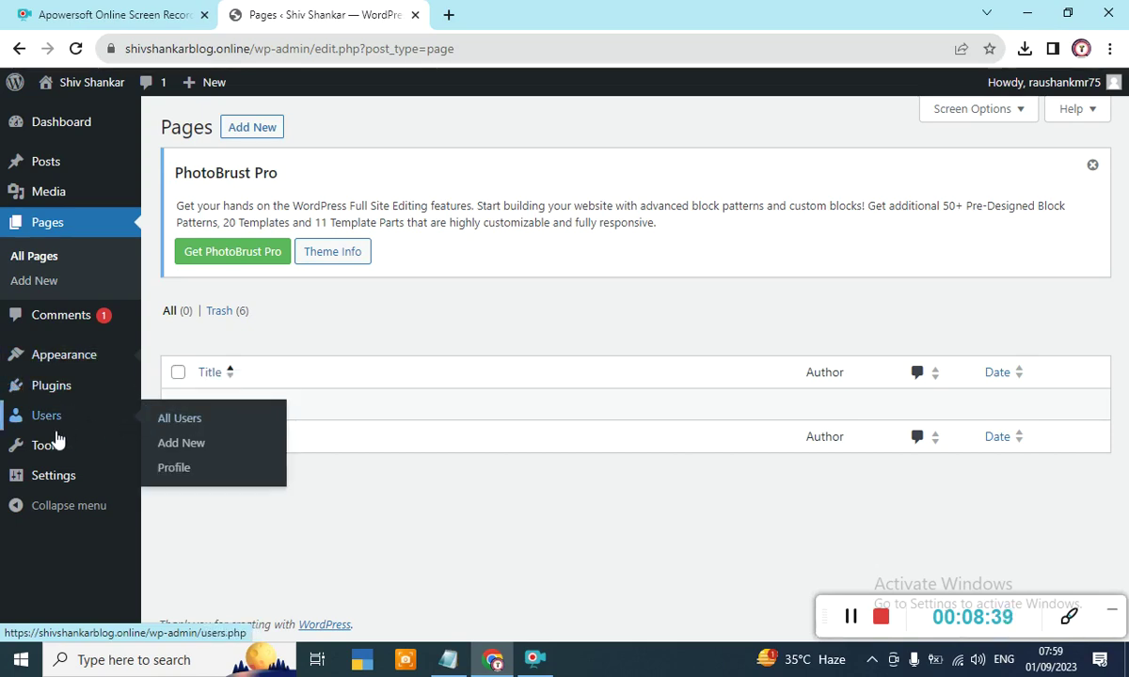
pyautogui.moveTo(42, 442)
pyautogui.moveTo(111, 366)
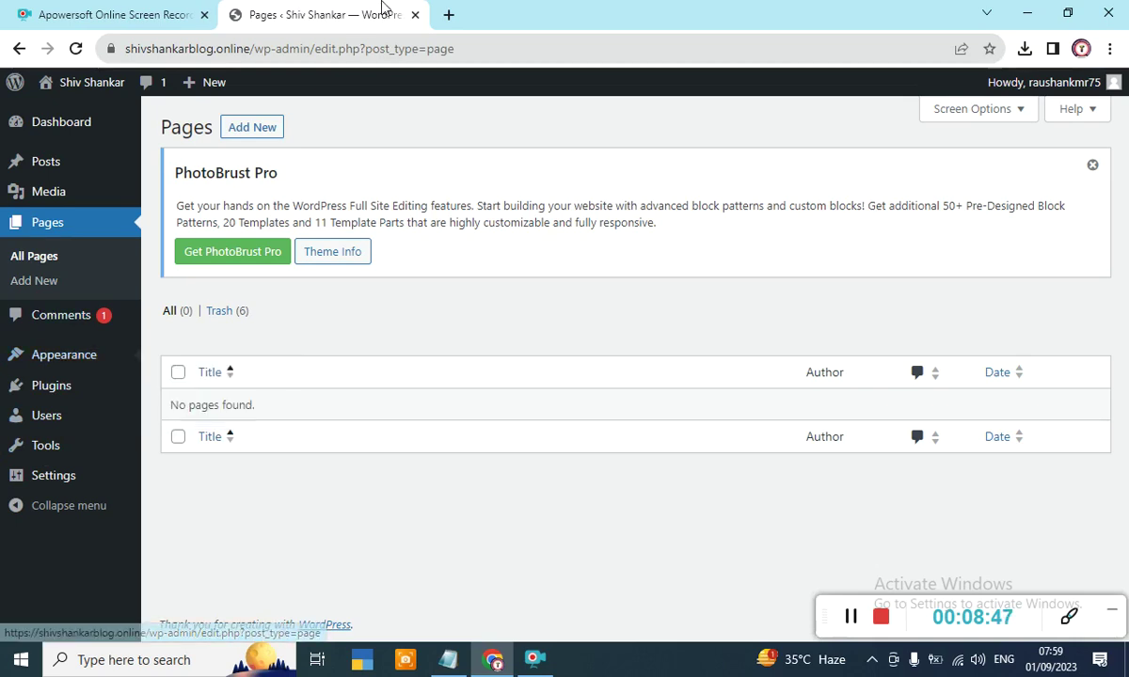
# Search for "flipkart" in a new browser tab and open the Flipkart website from the results
pyautogui.click(449, 16)
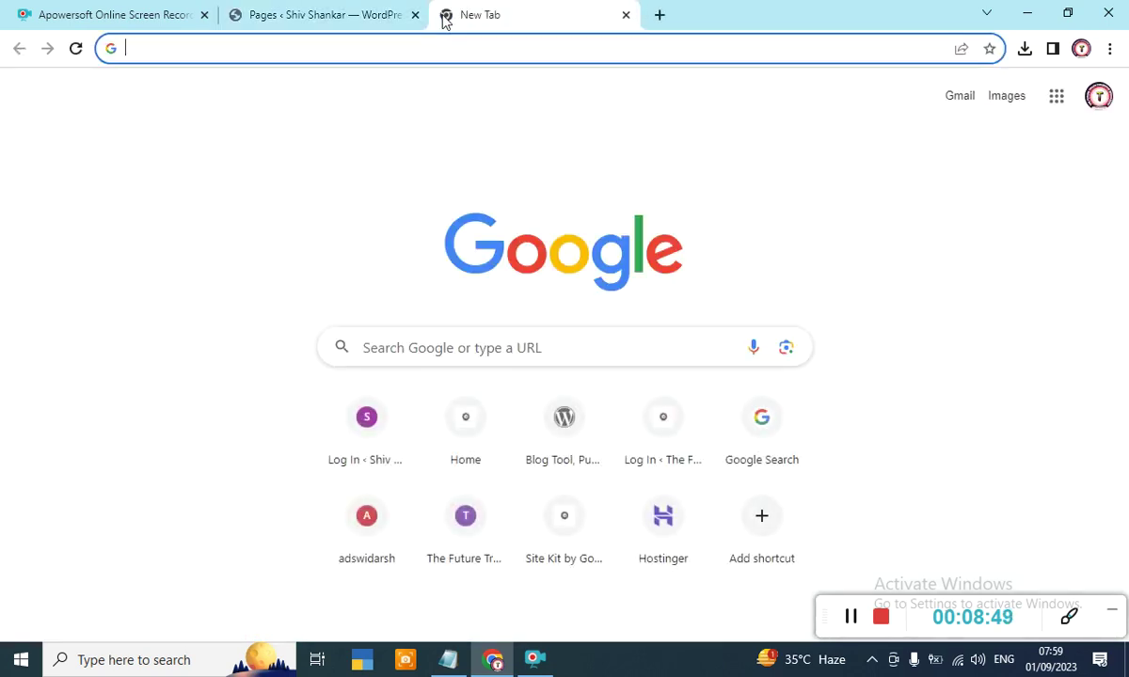
pyautogui.write('the')
pyautogui.press('BackSpace')
pyautogui.press('BackSpace')
pyautogui.press('BackSpace')
pyautogui.press('BackSpace')
pyautogui.write('f')
pyautogui.press('BackSpace')
pyautogui.press('BackSpace')
pyautogui.write('f')
pyautogui.press('Return')
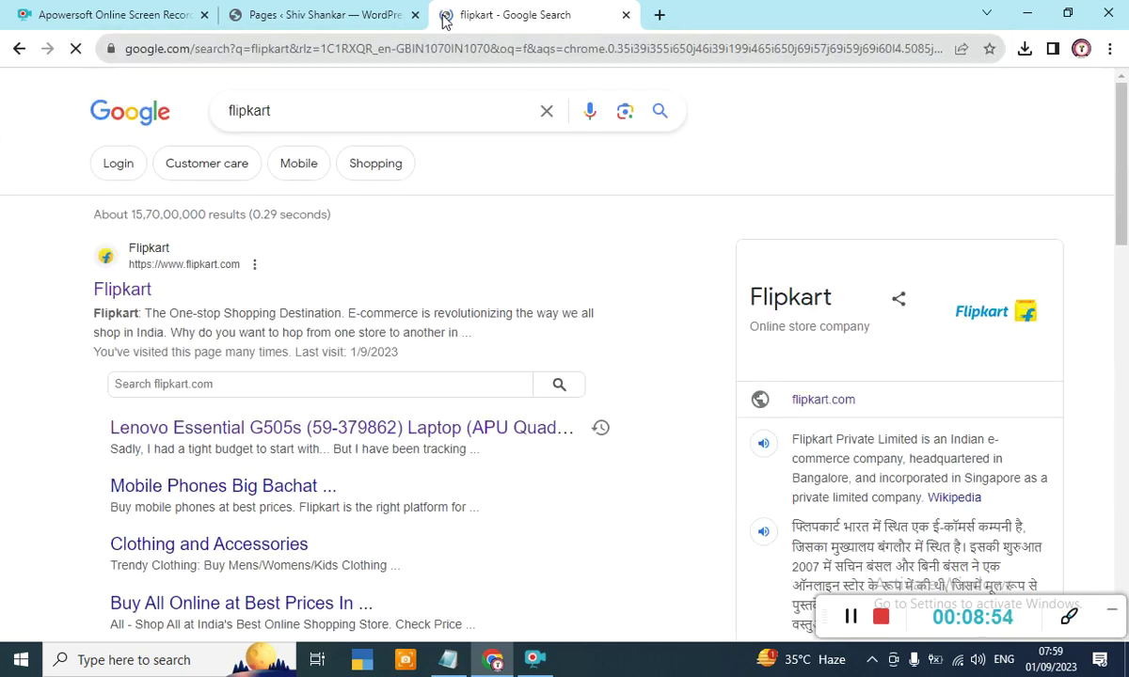
pyautogui.click(100, 292)
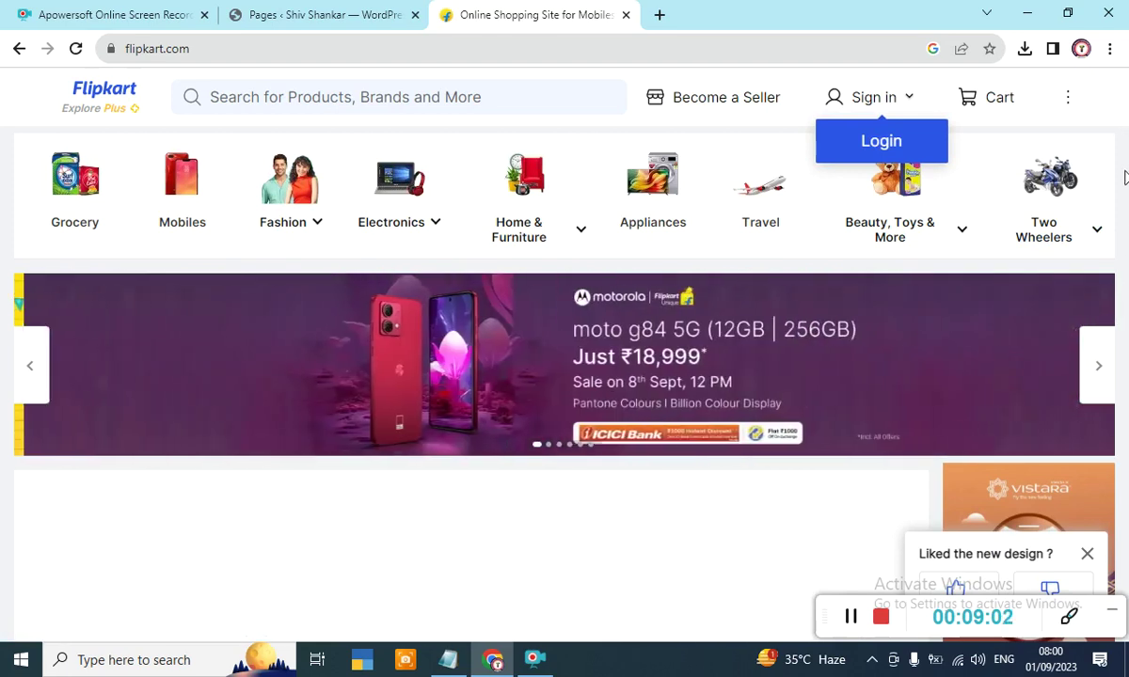
# Browse Flipkart's home page banners, view the page behind the international flights banner with the location request dismissed, and return to the banners
pyautogui.click(1104, 365)
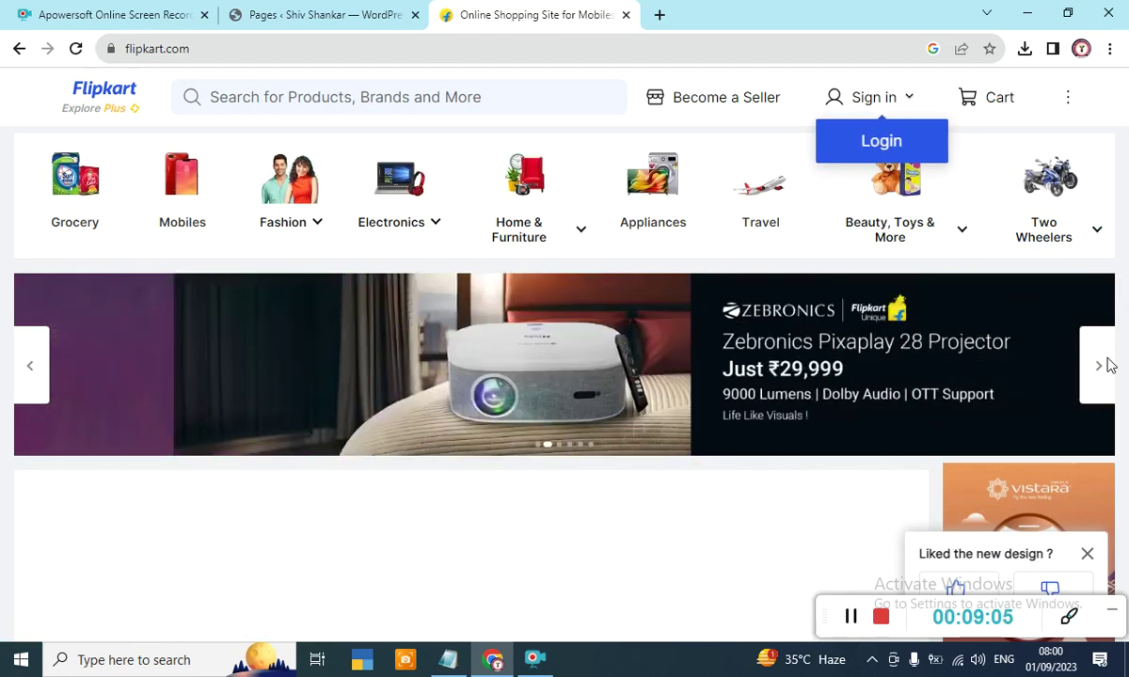
pyautogui.click(1107, 365)
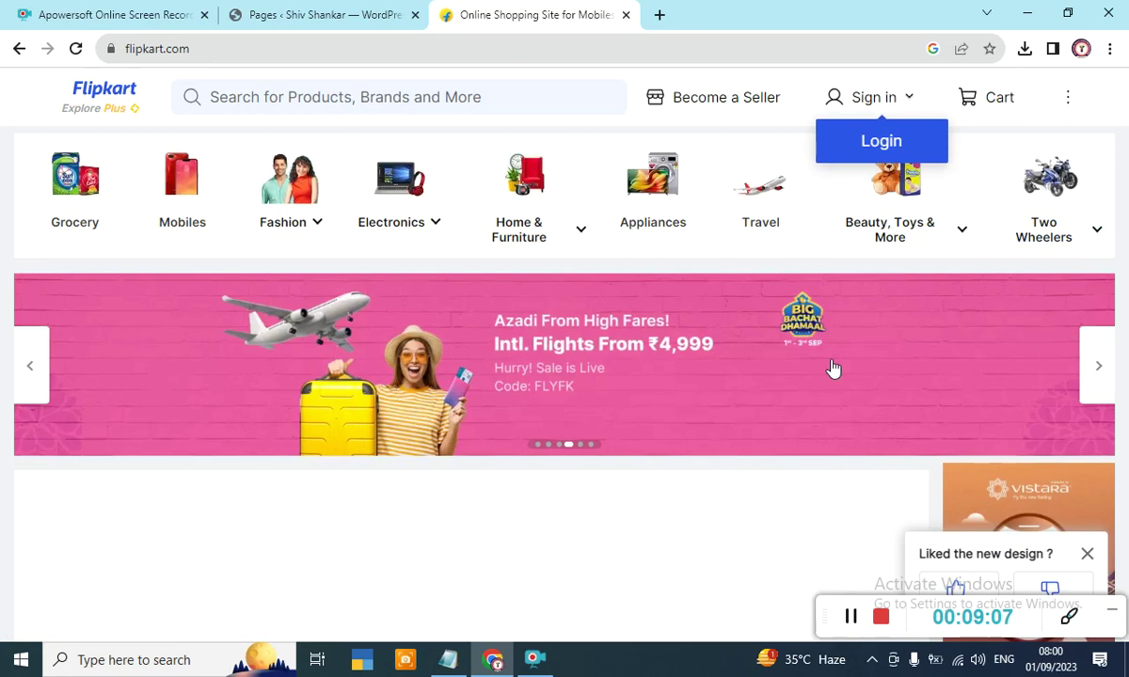
pyautogui.click(655, 371)
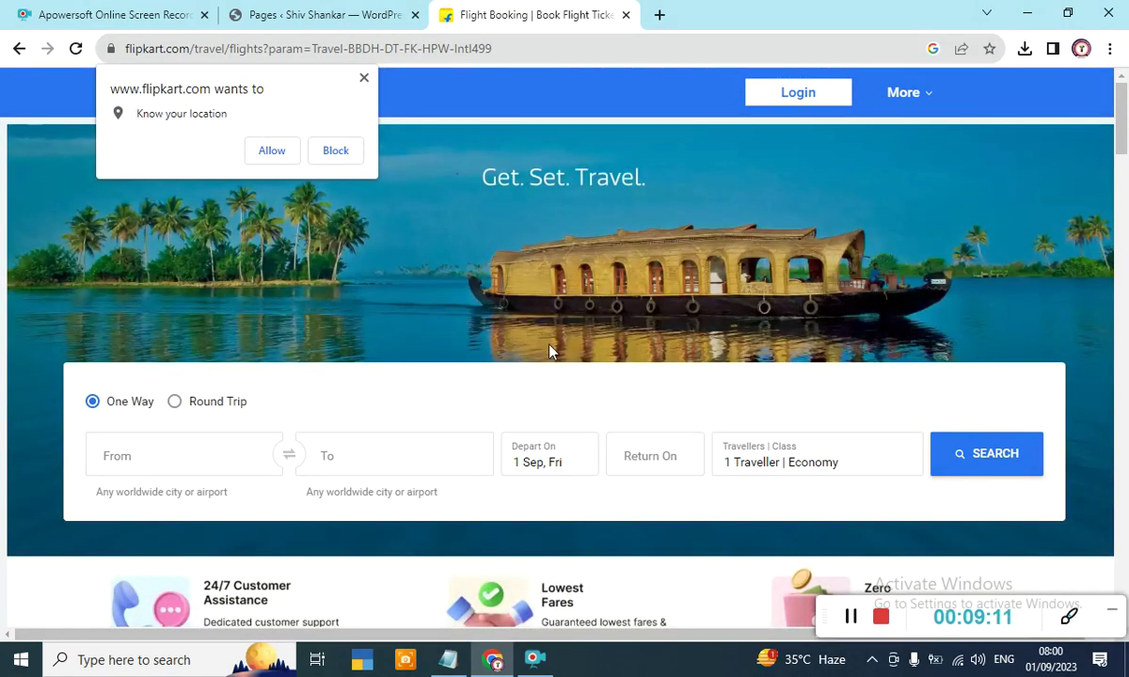
pyautogui.click(364, 78)
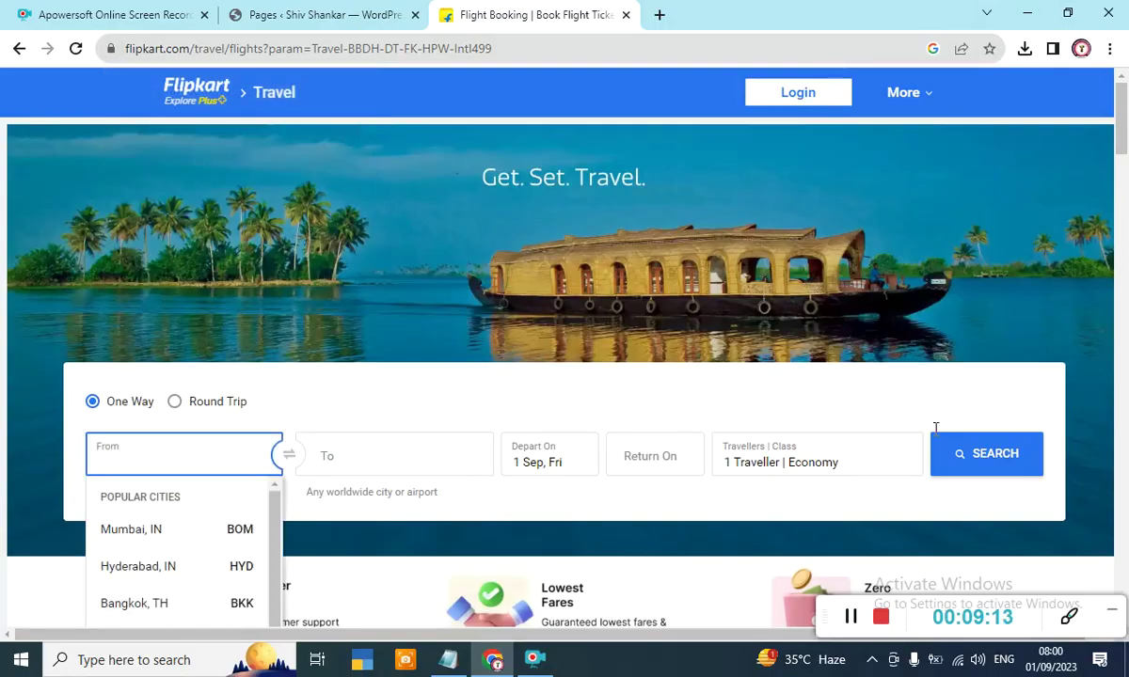
pyautogui.moveTo(1119, 185); pyautogui.dragTo(1058, 146)
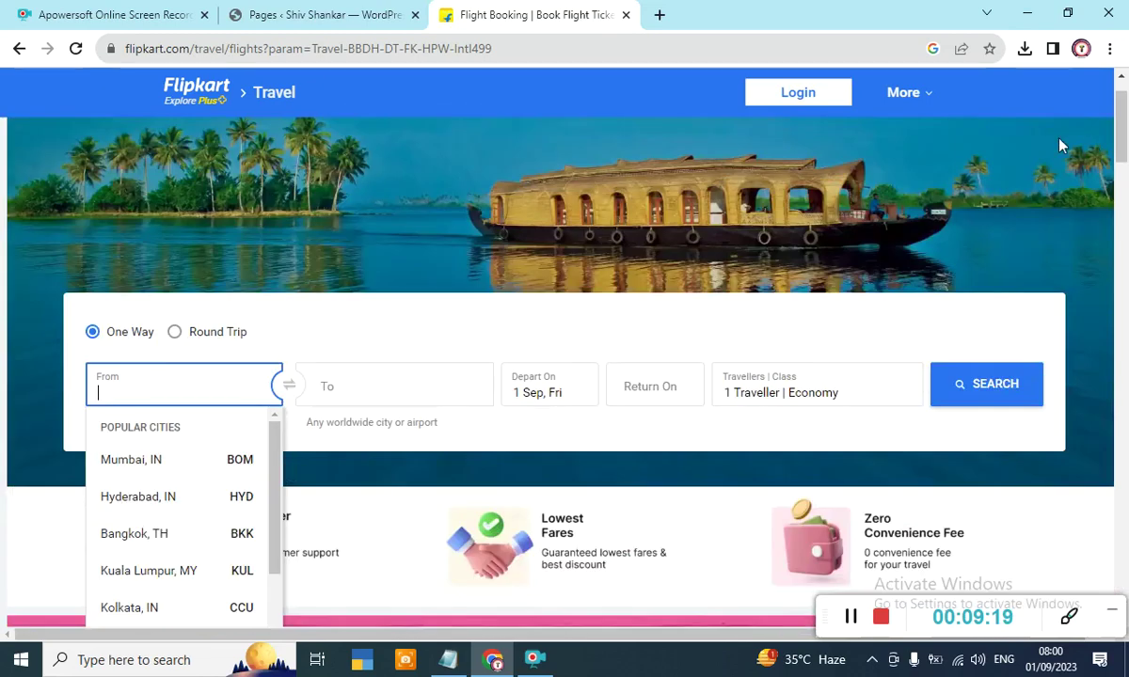
pyautogui.click(19, 50)
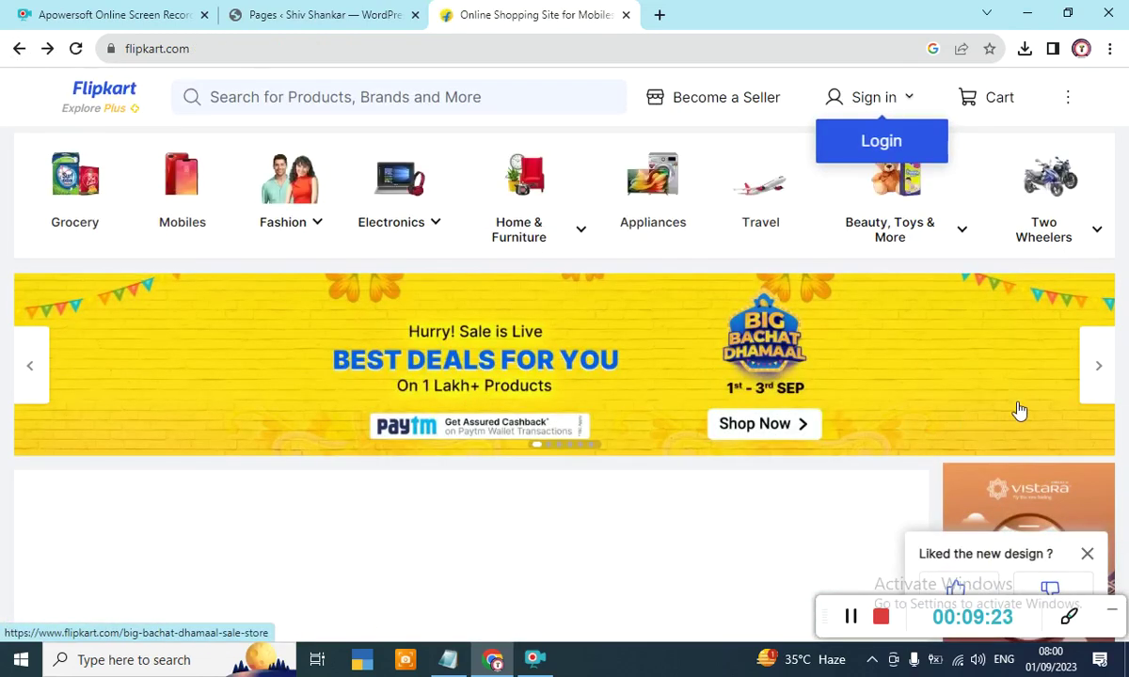
pyautogui.click(1098, 363)
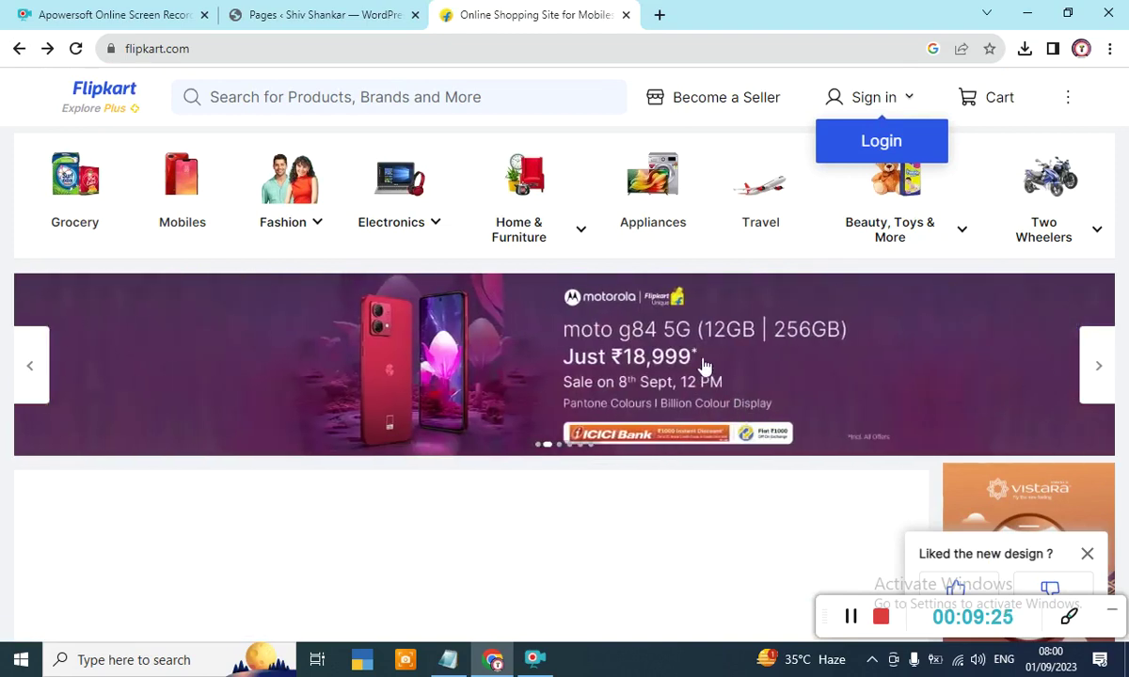
# View the moto g84 5G product page and its photos from the Flipkart banner, and close the Flipkart tab
pyautogui.click(703, 365)
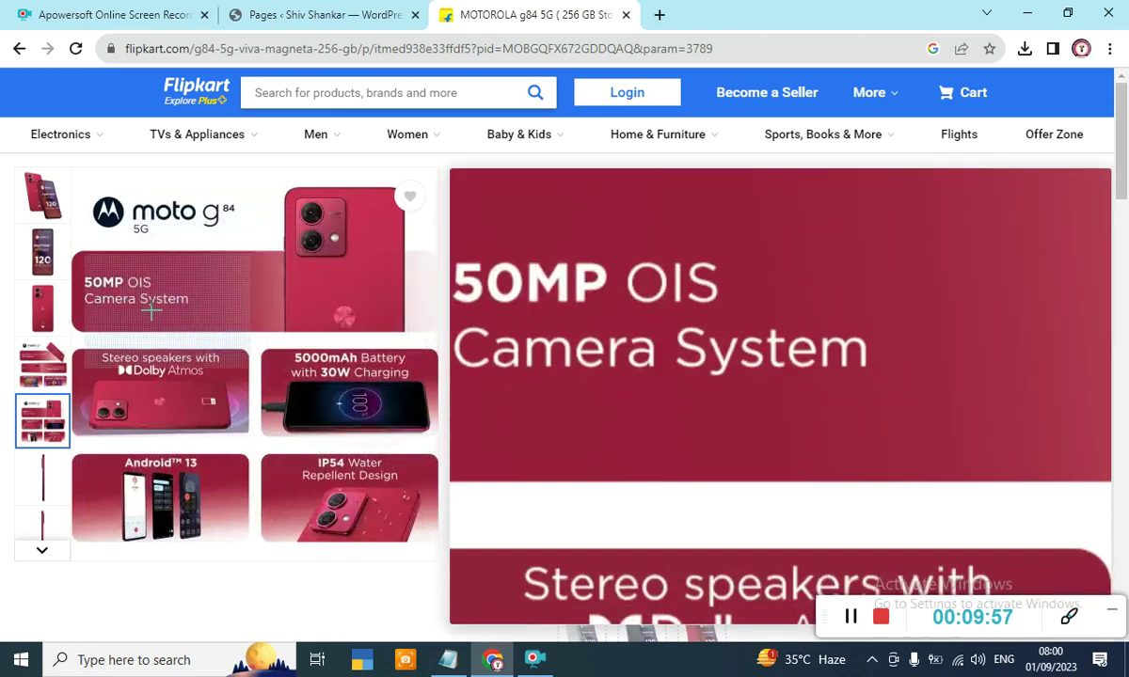
pyautogui.moveTo(47, 254)
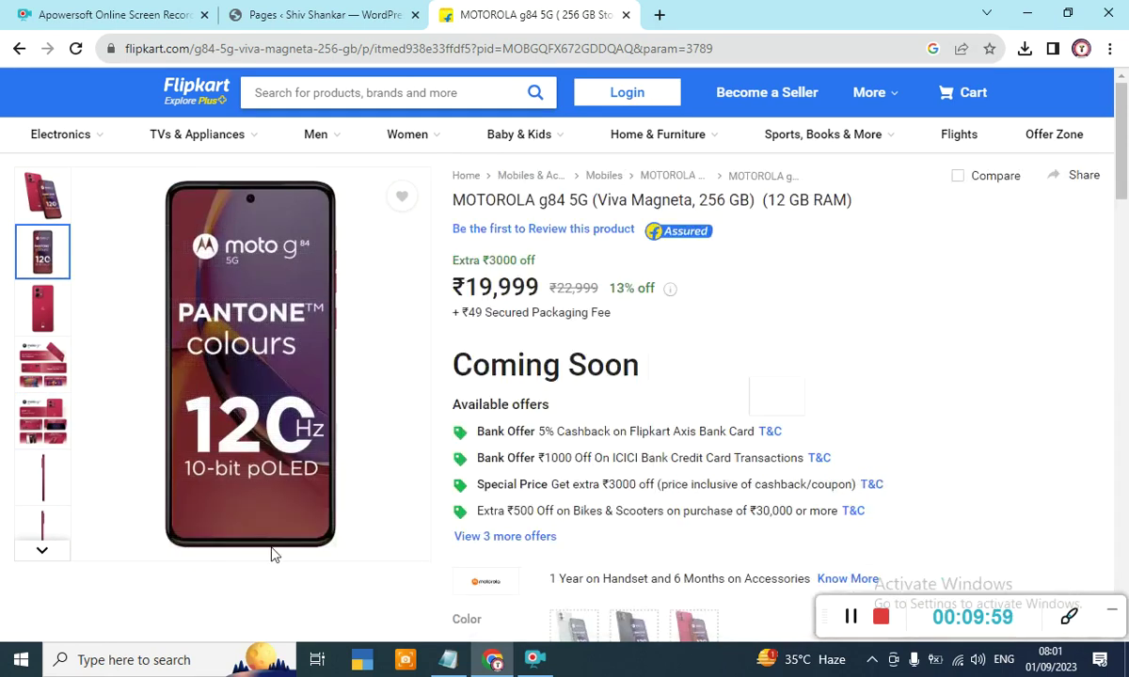
pyautogui.click(625, 15)
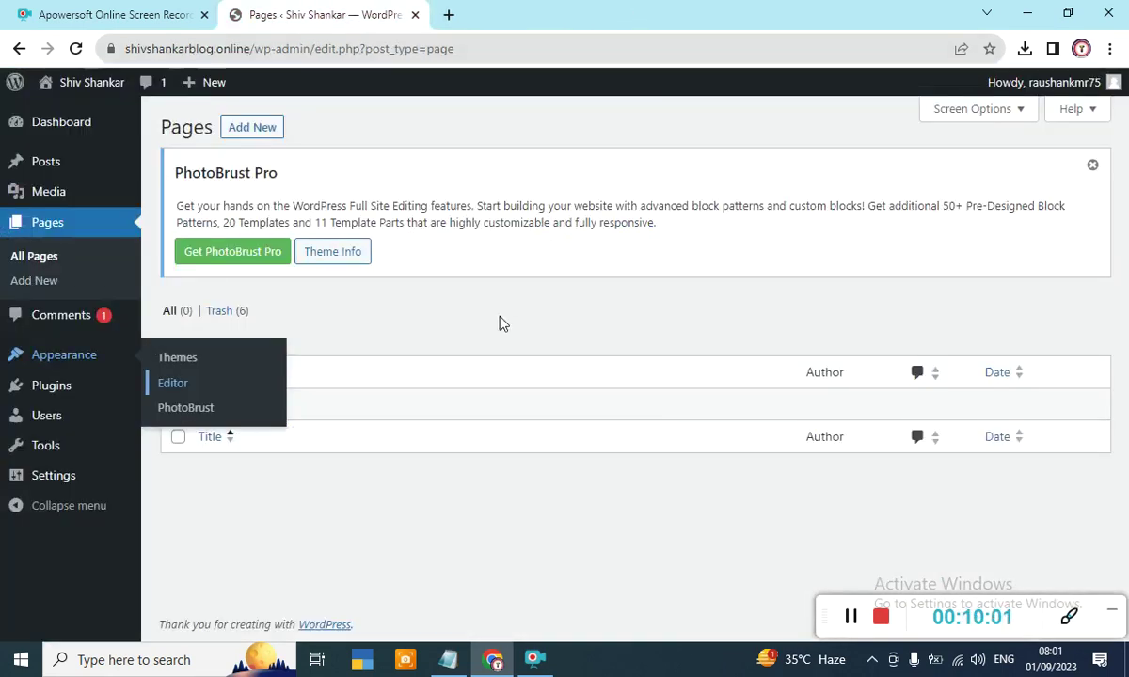
# Open the installed themes of the WordPress site and delete the Grocery Supermarket theme
pyautogui.moveTo(105, 402)
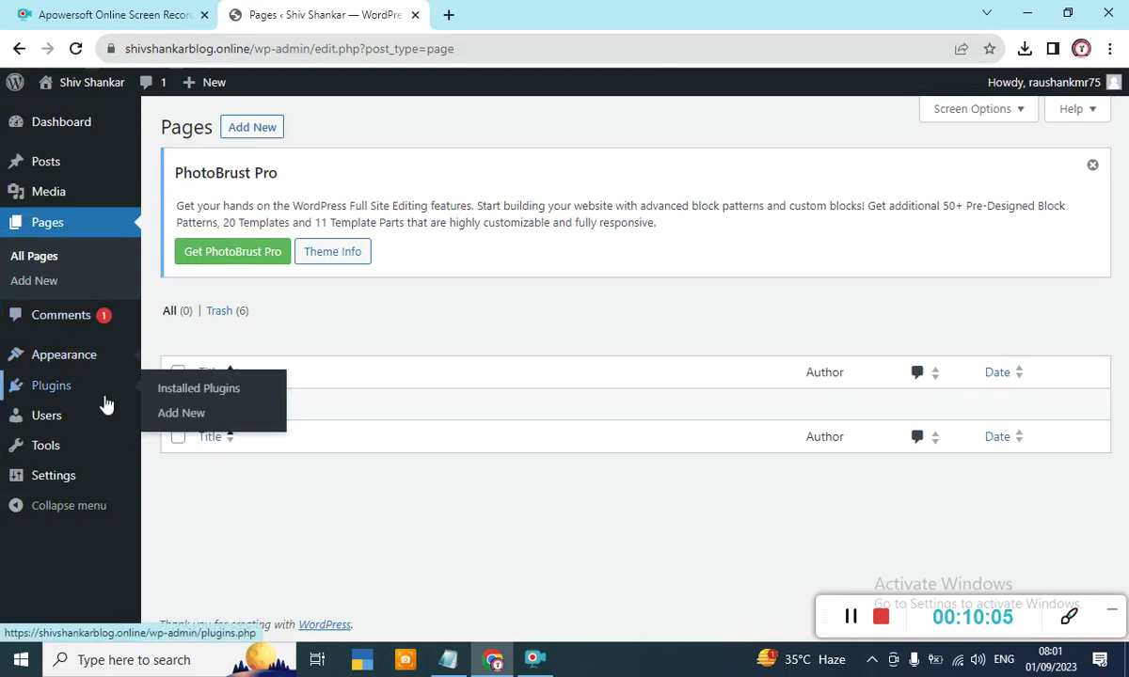
pyautogui.moveTo(92, 363)
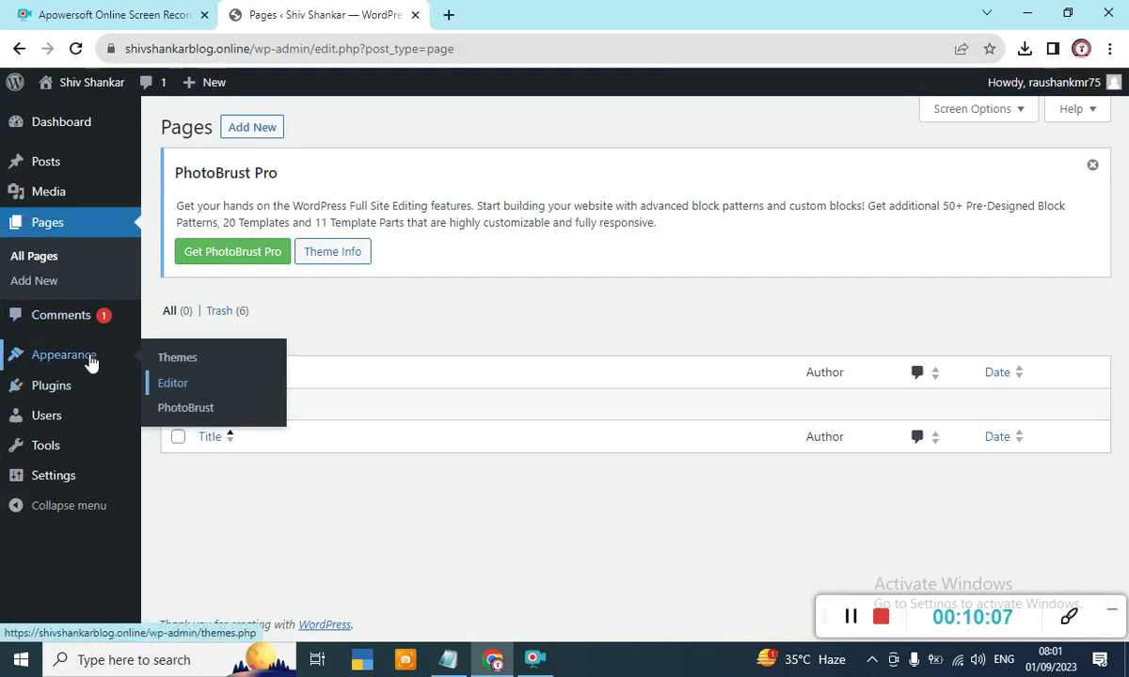
pyautogui.click(207, 366)
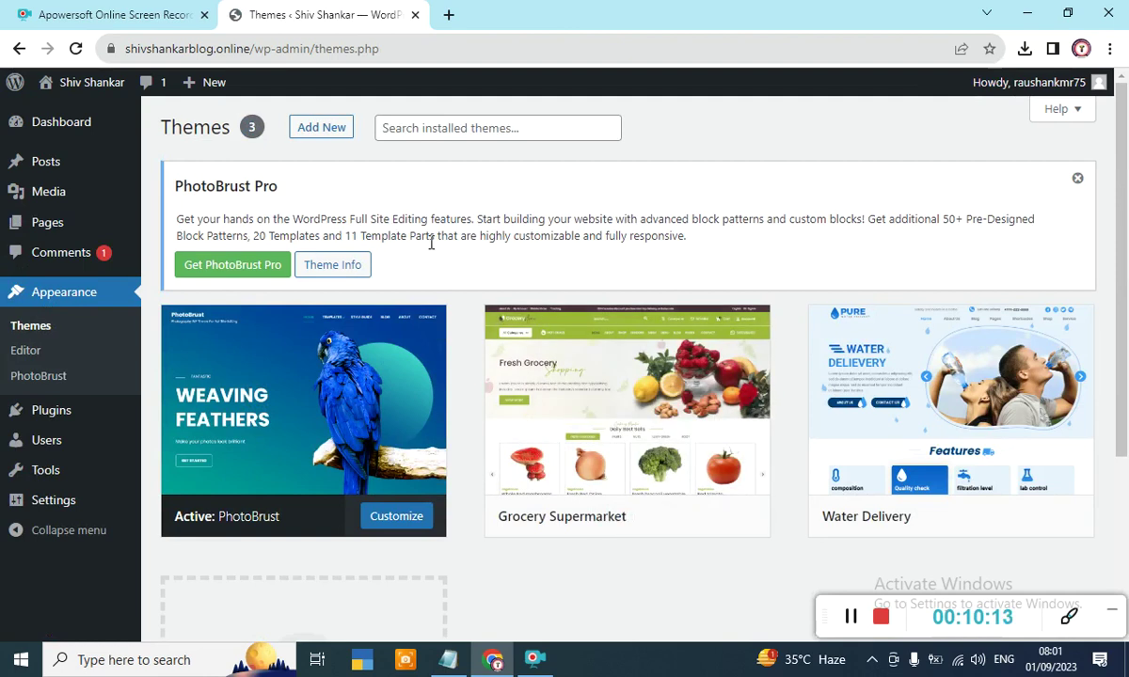
pyautogui.click(616, 320)
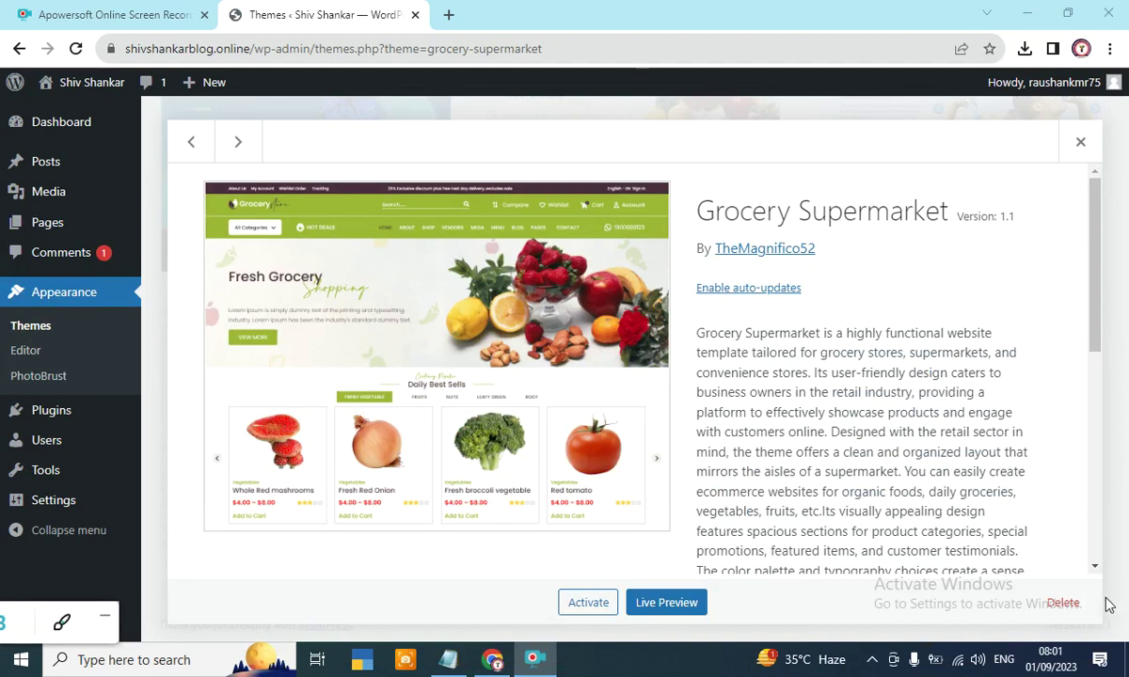
pyautogui.click(1063, 603)
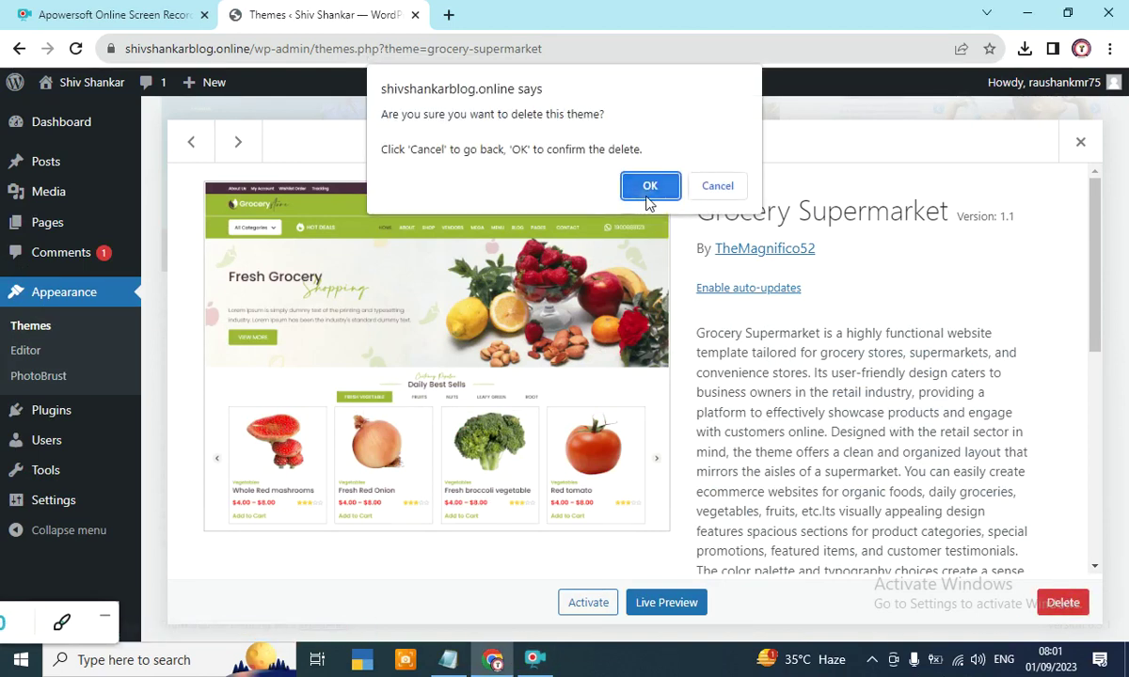
pyautogui.click(649, 188)
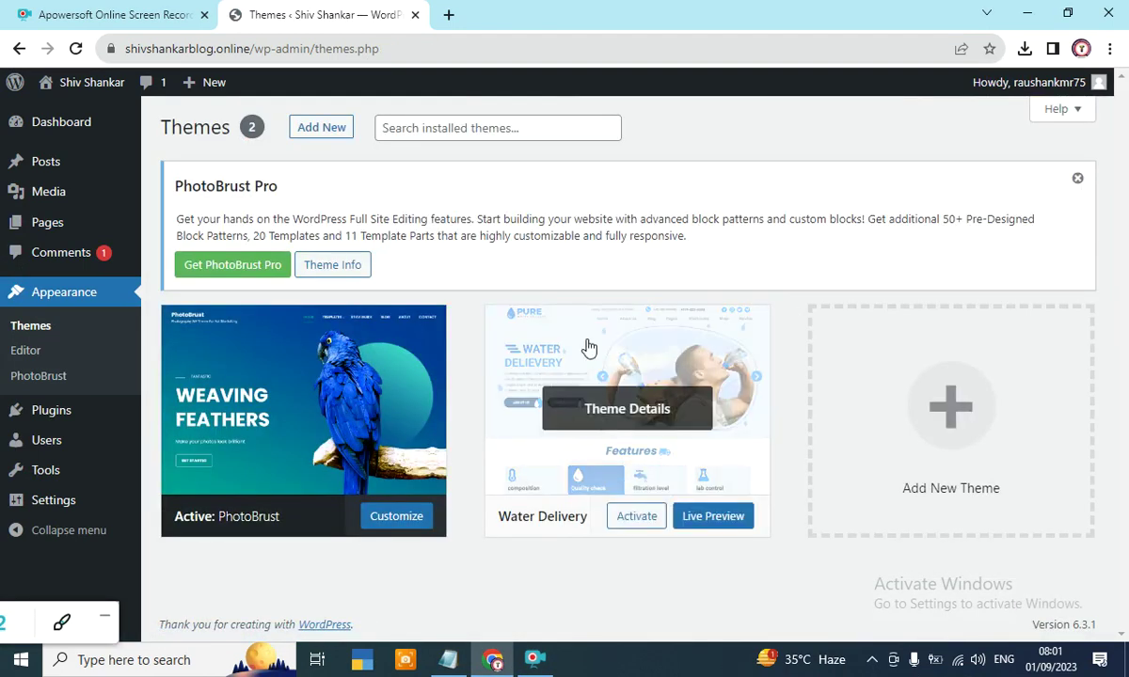
# Delete the Water Delivery theme from the installed themes, confirming the deletion
pyautogui.click(588, 348)
pyautogui.click(1063, 603)
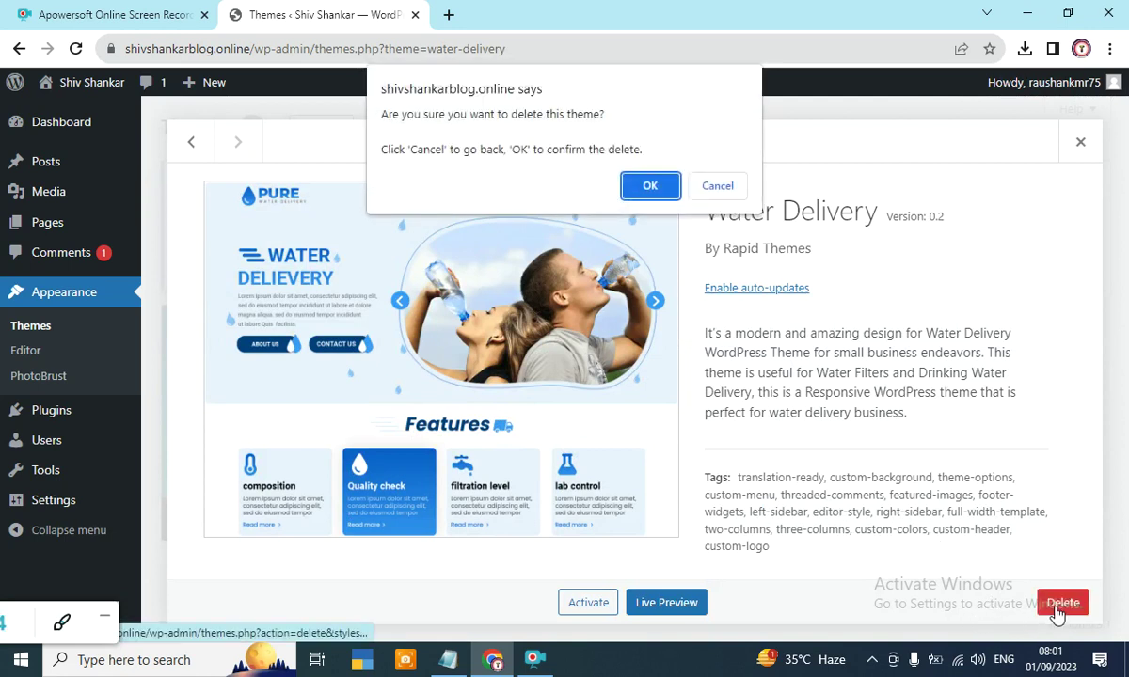
pyautogui.click(653, 185)
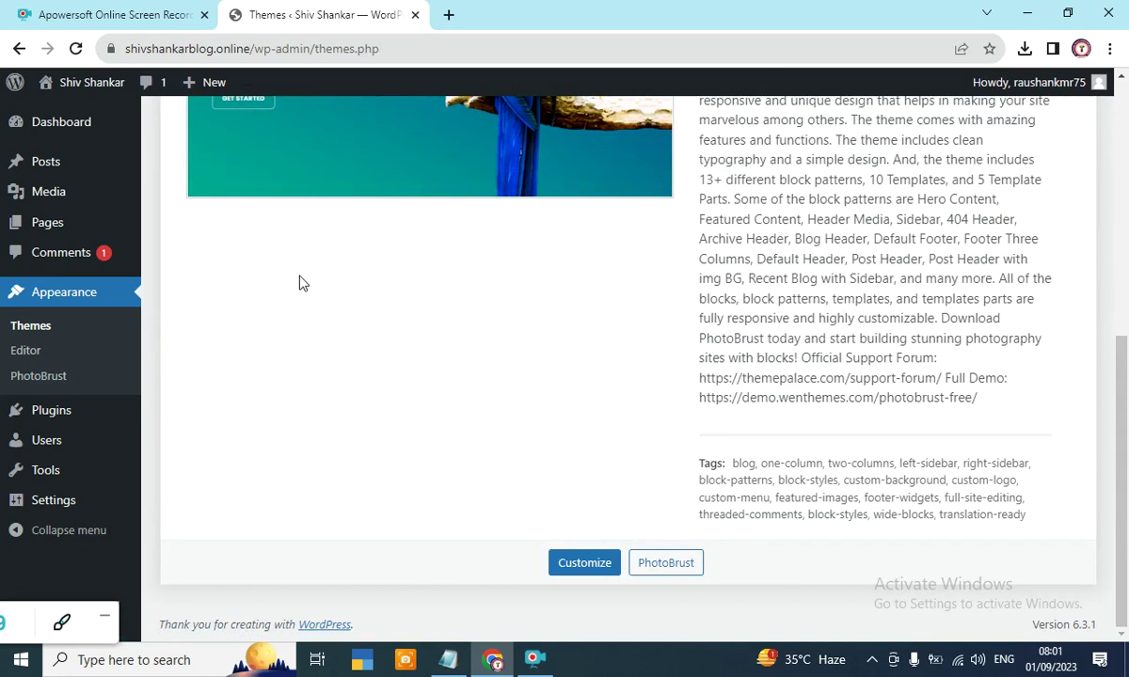
pyautogui.scroll(5, 1044, 207)
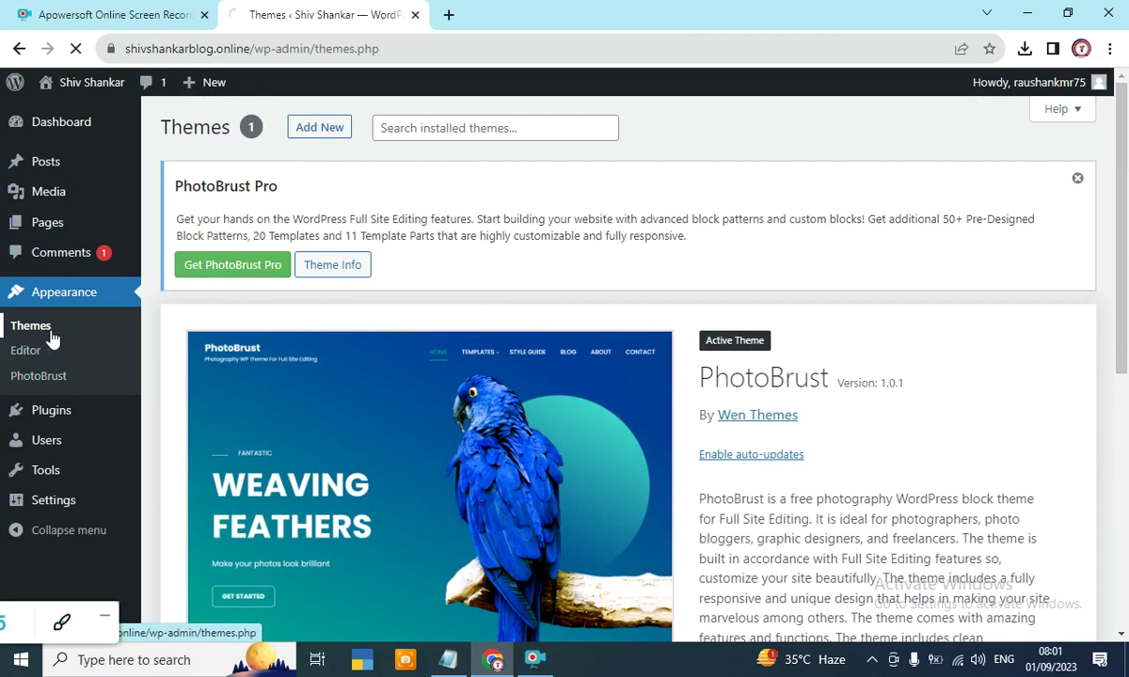
# Look over the PhotoBrust theme details, open the page for adding a new theme and browse the popular themes
pyautogui.scroll(-5, 330, 233)
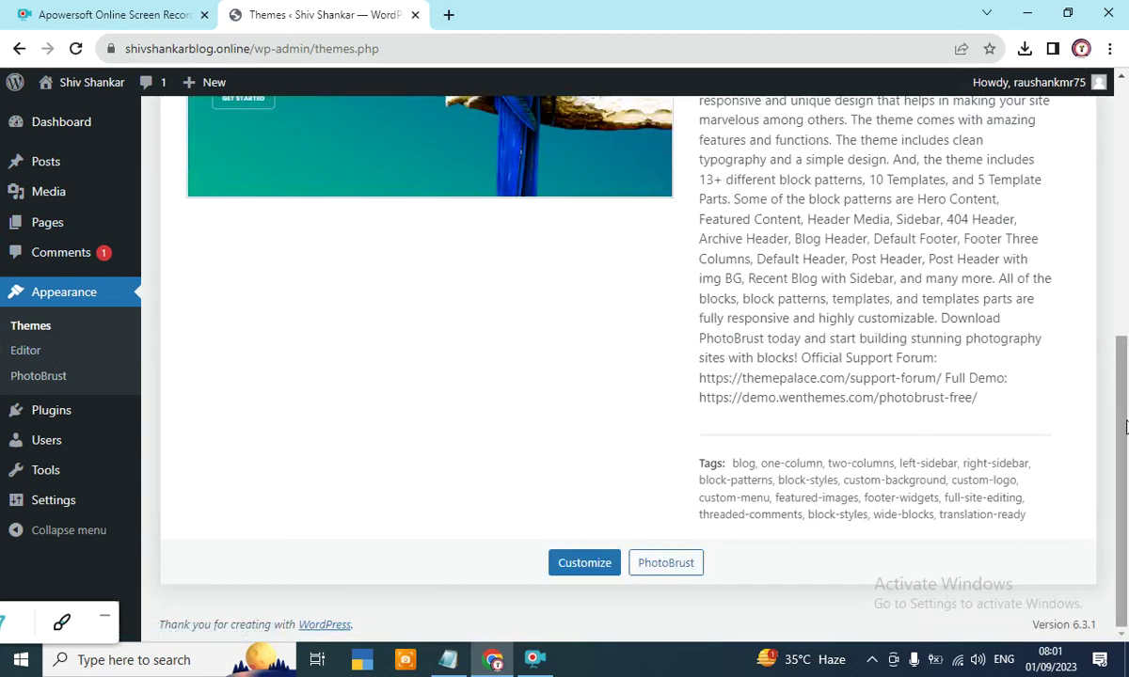
pyautogui.scroll(5, 658, 235)
pyautogui.click(320, 128)
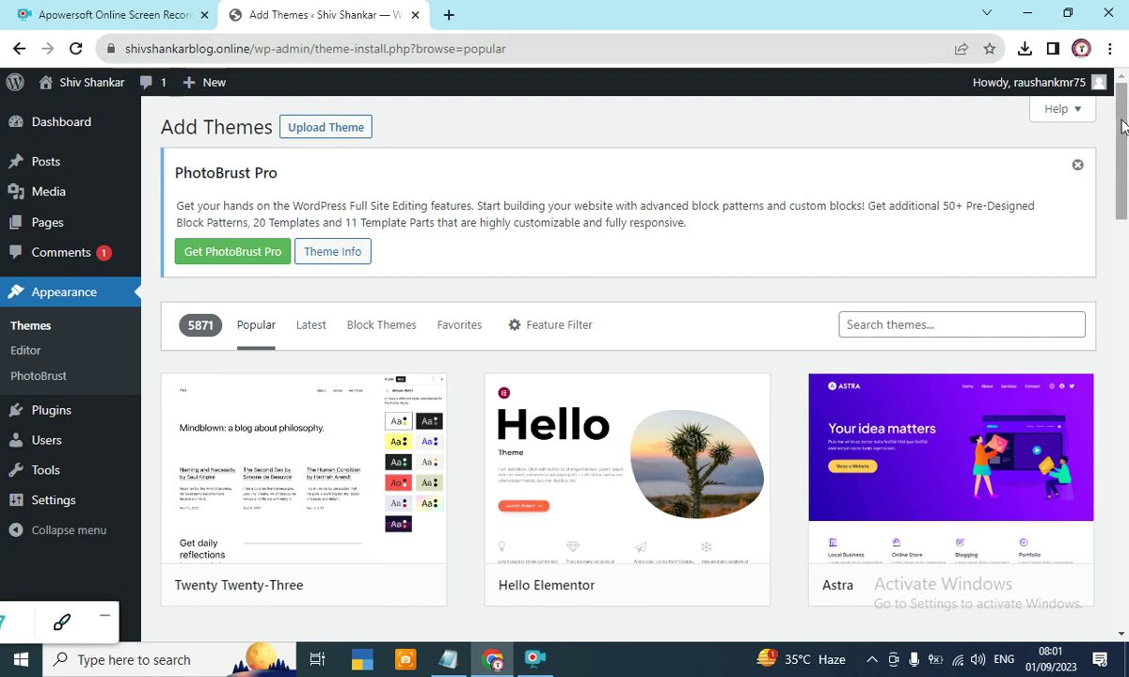
pyautogui.scroll(-8, 1123, 125)
pyautogui.scroll(8, 1122, 125)
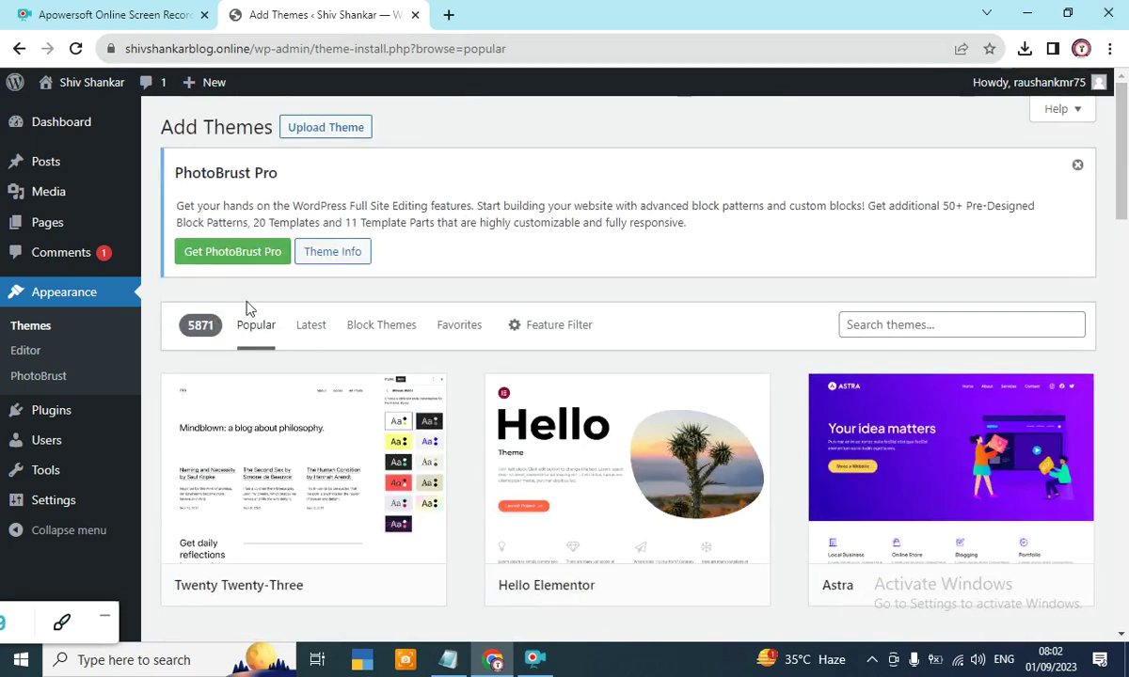
# Search the theme directory for "oceanwp", and install and activate the OceanWP theme
pyautogui.click(864, 323)
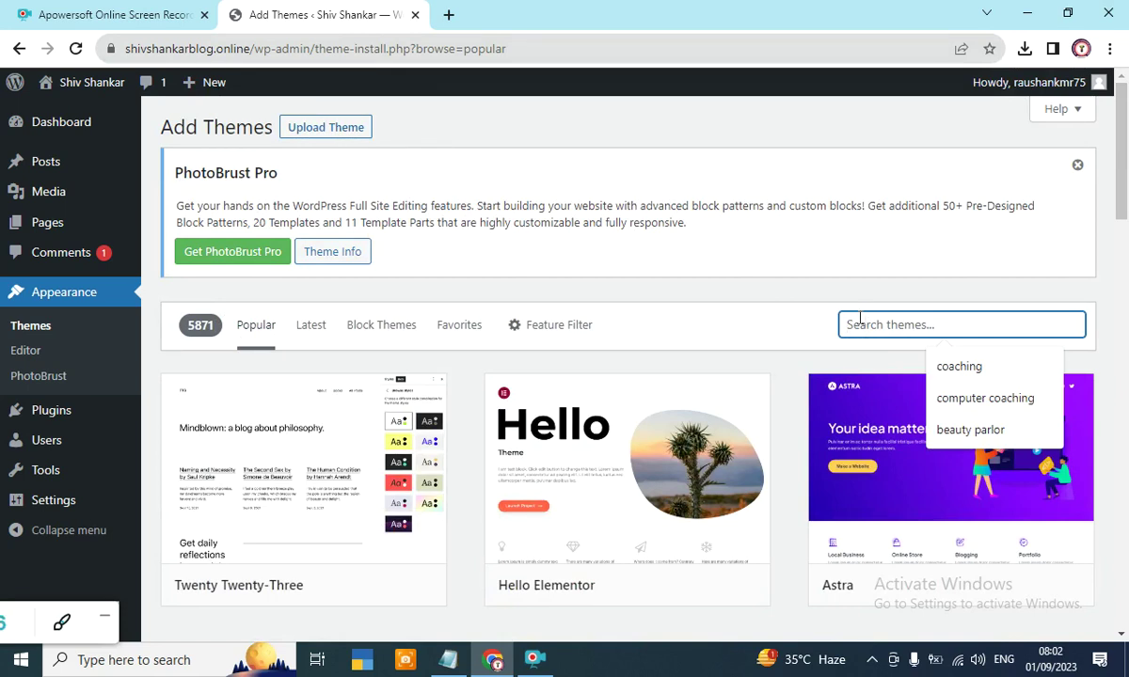
pyautogui.write('oceanwp')
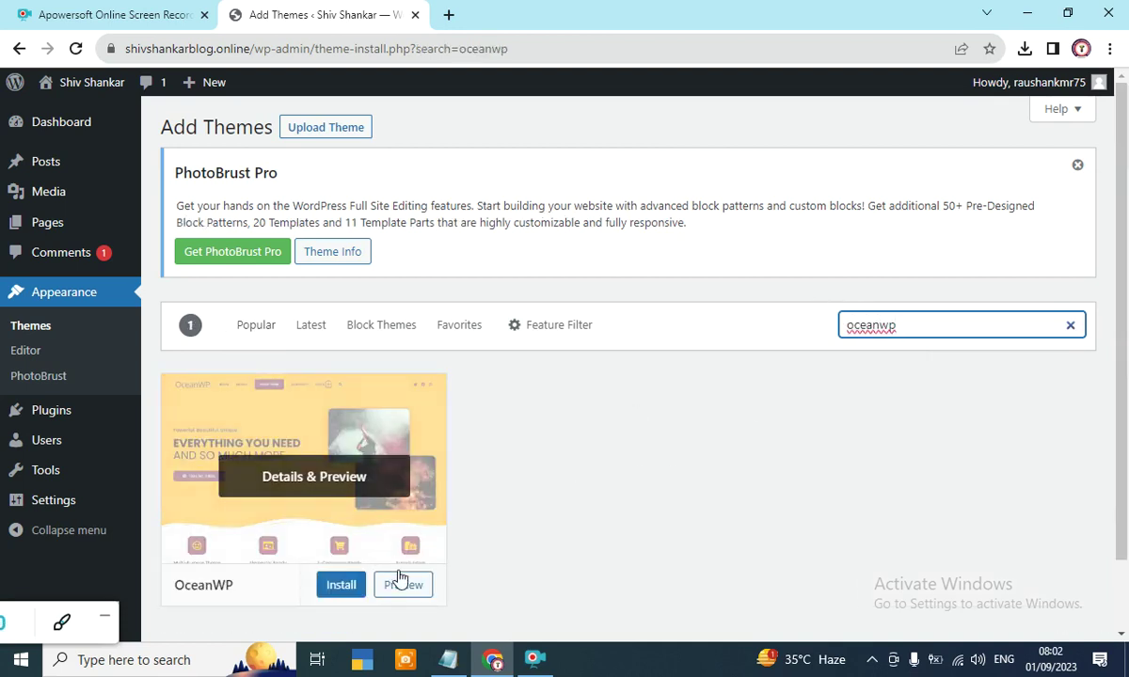
pyautogui.click(341, 591)
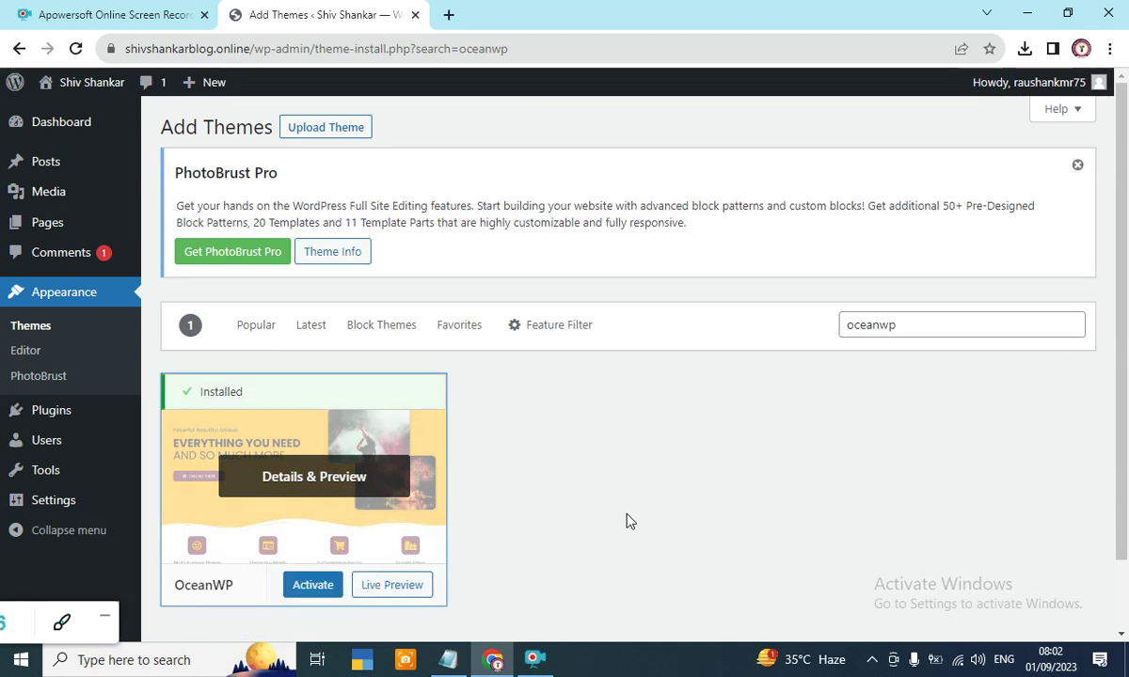
pyautogui.click(309, 586)
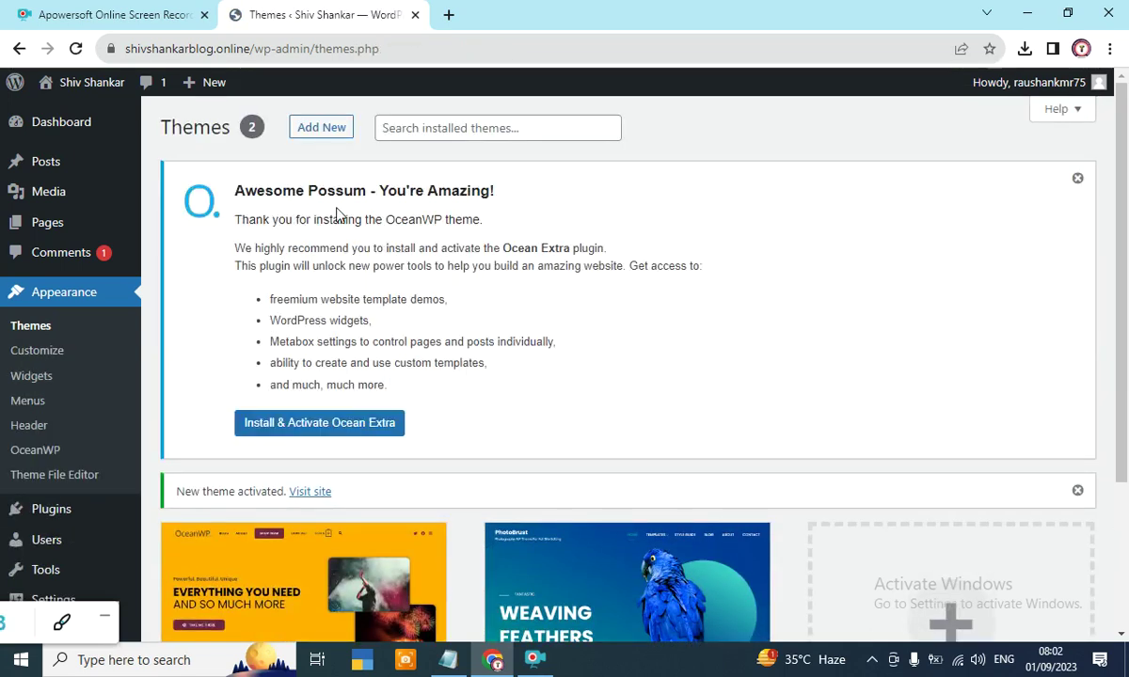
# Install and activate the recommended Ocean Extra plugin, and allow the OceanWP opt-in to continue to its panel
pyautogui.click(318, 428)
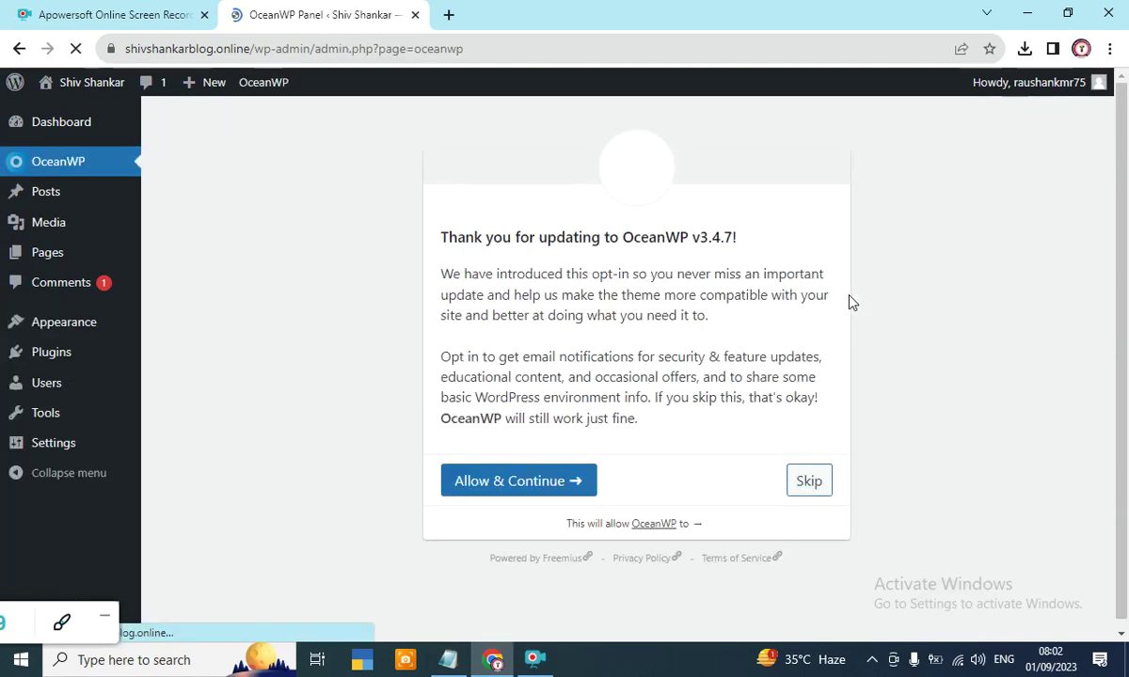
pyautogui.click(499, 481)
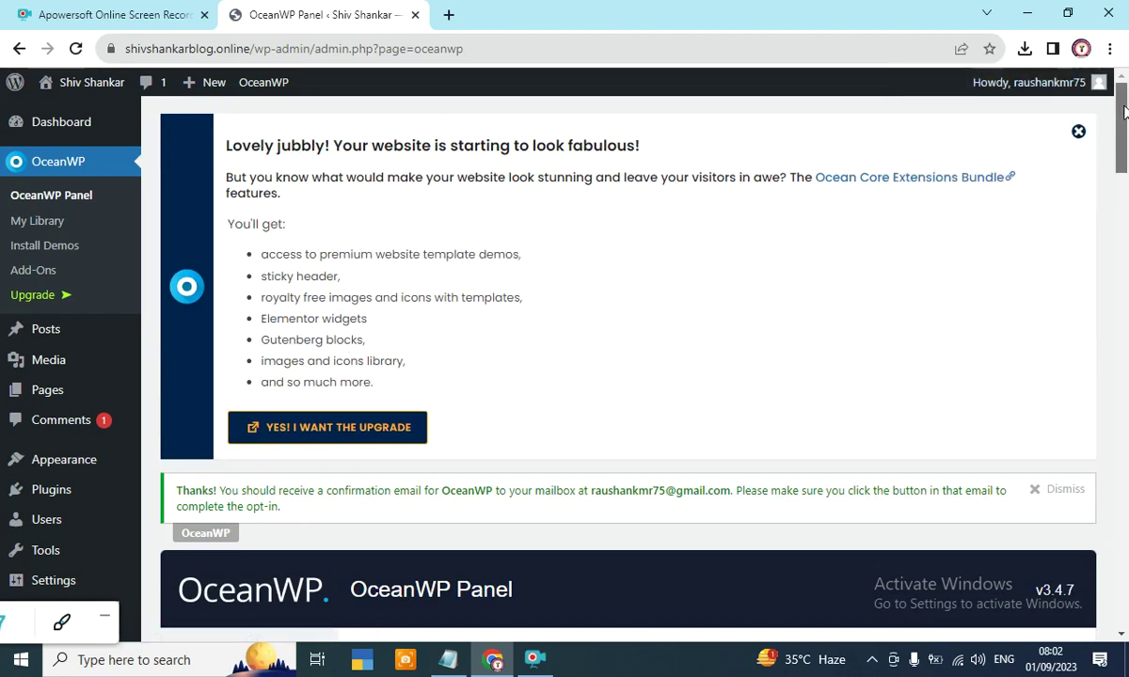
pyautogui.moveTo(1126, 115); pyautogui.dragTo(1110, 211)
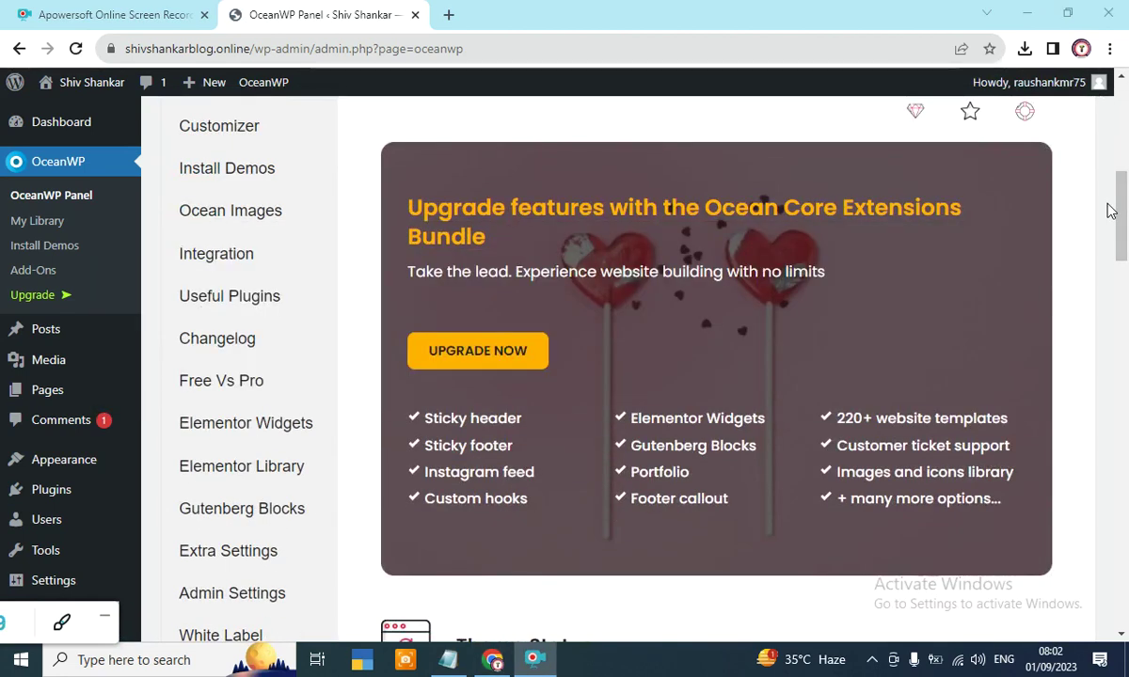
# Switch to the untitled Notepad note and add the line "Click on apperance" directly below its heading
pyautogui.hotkey('alt', 'Tab')
pyautogui.press('Tab')
pyautogui.press('Tab')
pyautogui.press('Tab')
pyautogui.press('Tab')
pyautogui.press('Tab')
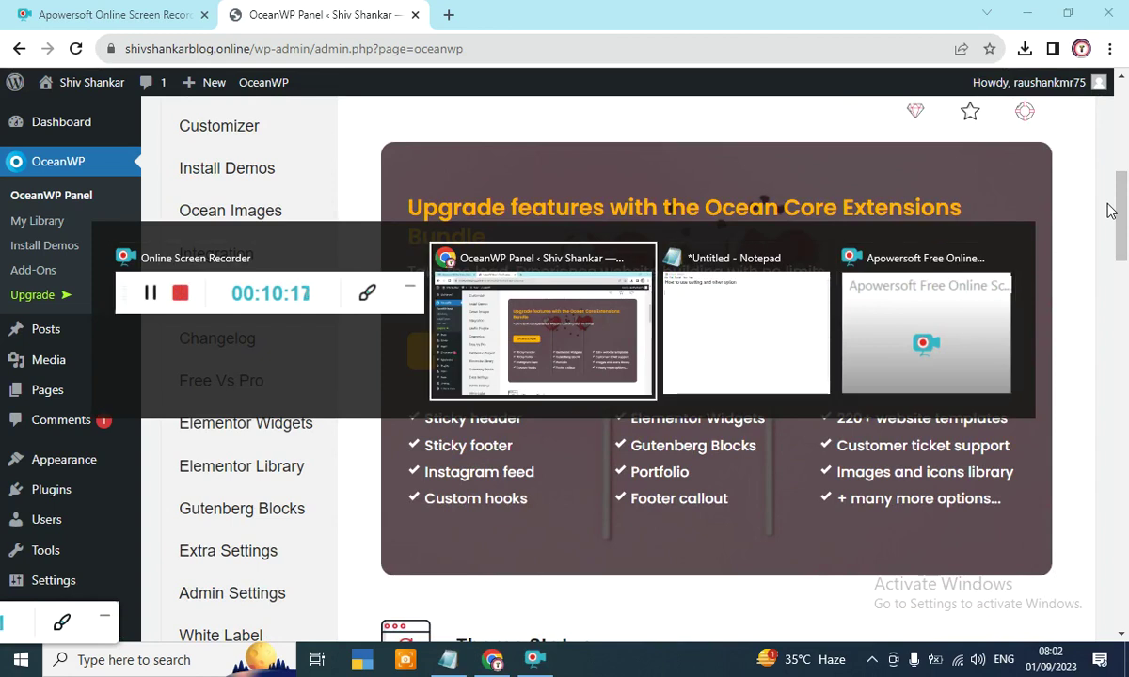
pyautogui.write('click on')
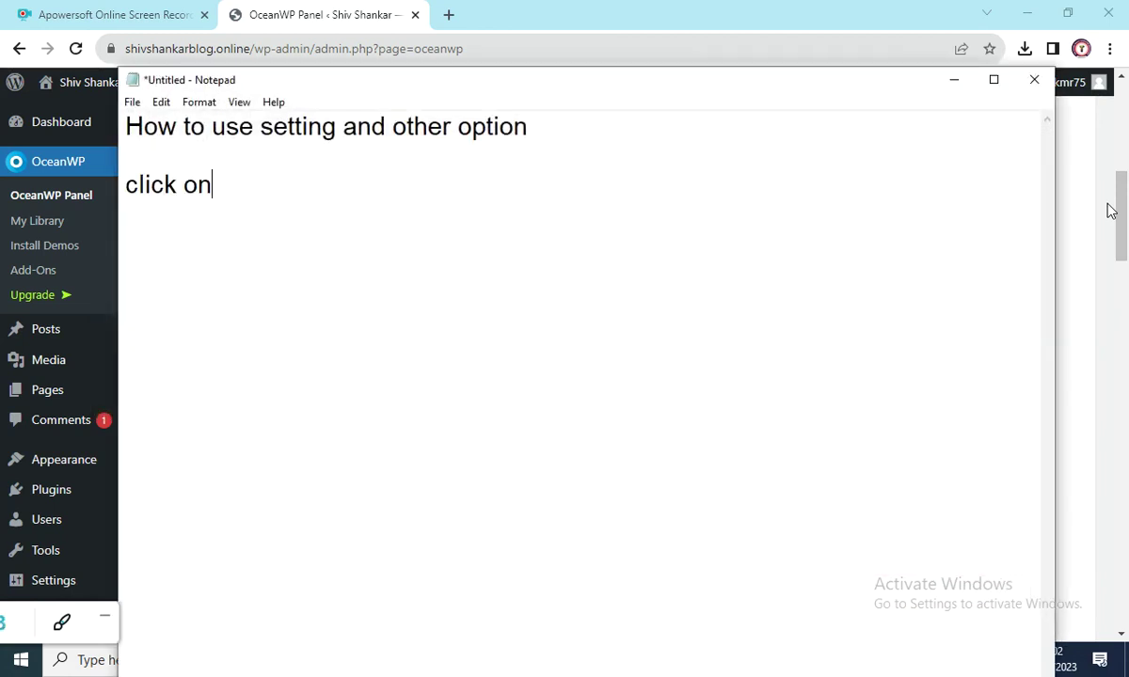
pyautogui.press('BackSpace')
pyautogui.press('BackSpace')
pyautogui.press('BackSpace')
pyautogui.press('BackSpace')
pyautogui.press('BackSpace')
pyautogui.press('BackSpace')
pyautogui.press('BackSpace')
pyautogui.press('BackSpace')
pyautogui.write('Click on apperance ')
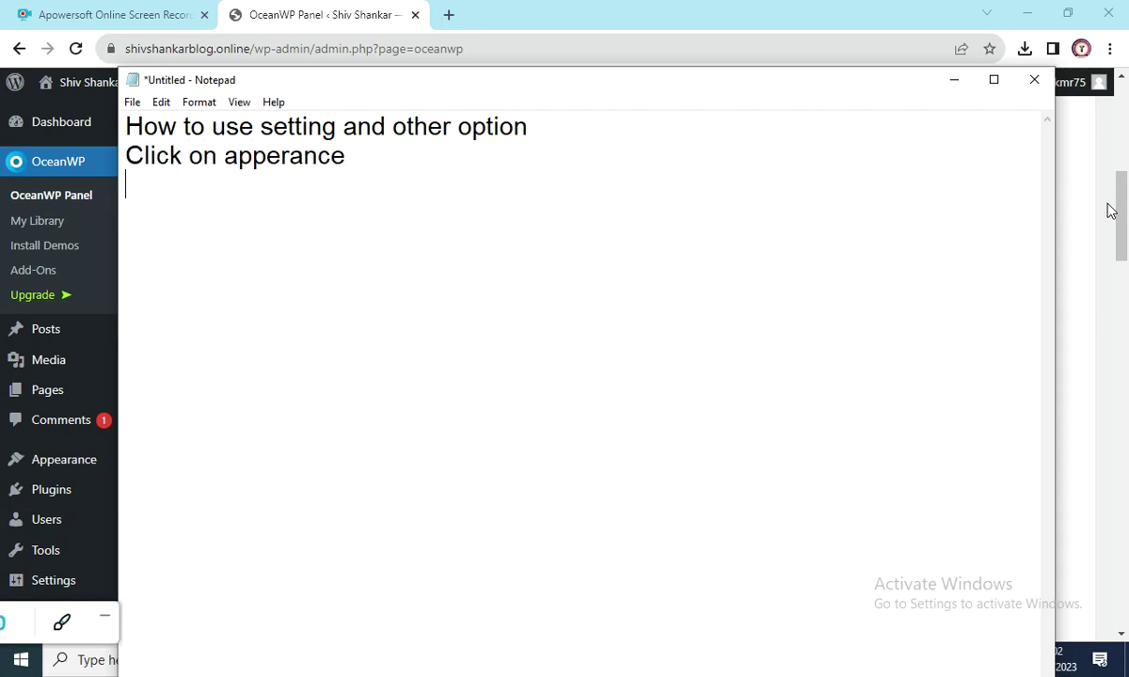
# Add the lines "click on theme", "click on add new" and "click on oceanwp" to the note
pyautogui.write('click on theme')
pyautogui.press('Return')
pyautogui.write('click on add n')
pyautogui.press('BackSpace')
pyautogui.write('add new')
pyautogui.press('Return')
pyautogui.write('lick')
pyautogui.press('BackSpace')
pyautogui.press('BackSpace')
pyautogui.press('BackSpace')
pyautogui.press('BackSpace')
pyautogui.write('click on ')
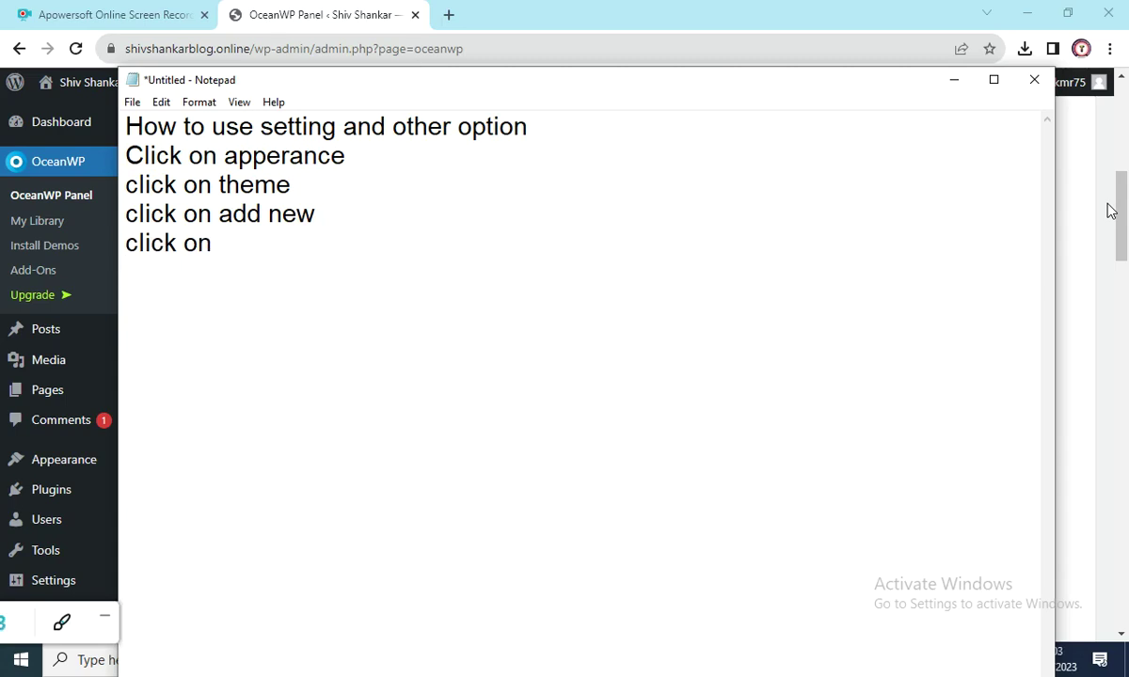
pyautogui.write('oceanwp')
pyautogui.press('Return')
# Add the lines "click on install" and "click on active" at the end of the note
pyautogui.write('click on o')
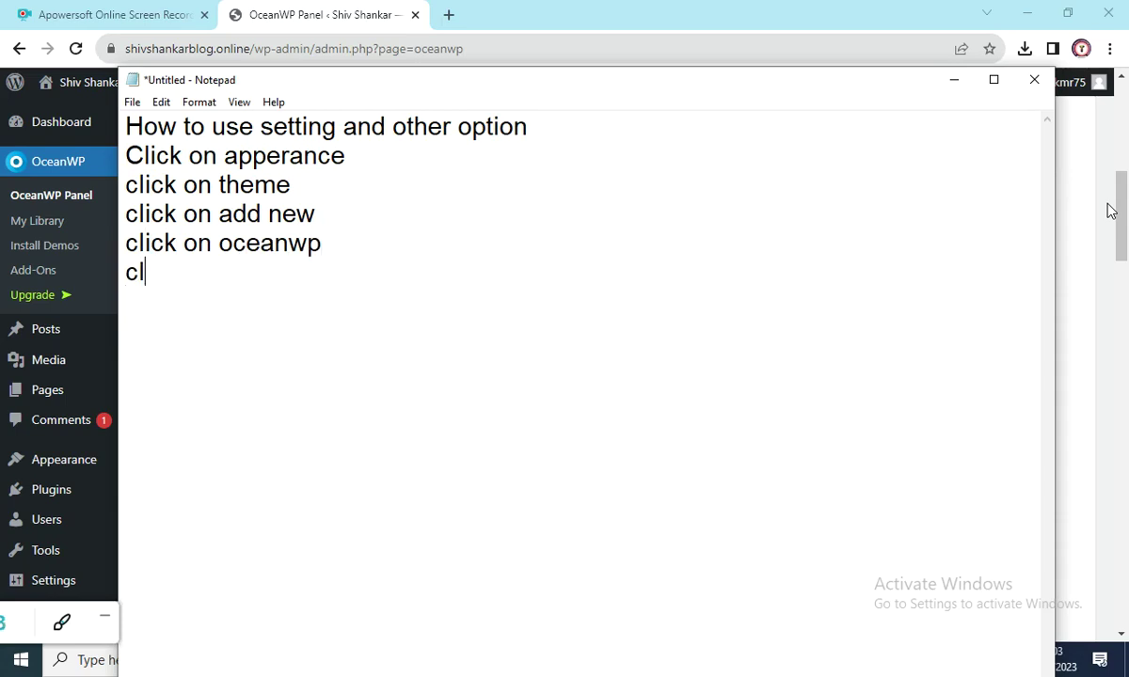
pyautogui.press('BackSpace')
pyautogui.press('BackSpace')
pyautogui.press('BackSpace')
pyautogui.press('BackSpace')
pyautogui.press('BackSpace')
pyautogui.press('BackSpace')
pyautogui.press('BackSpace')
pyautogui.press('BackSpace')
pyautogui.press('BackSpace')
pyautogui.write('lick on ok')
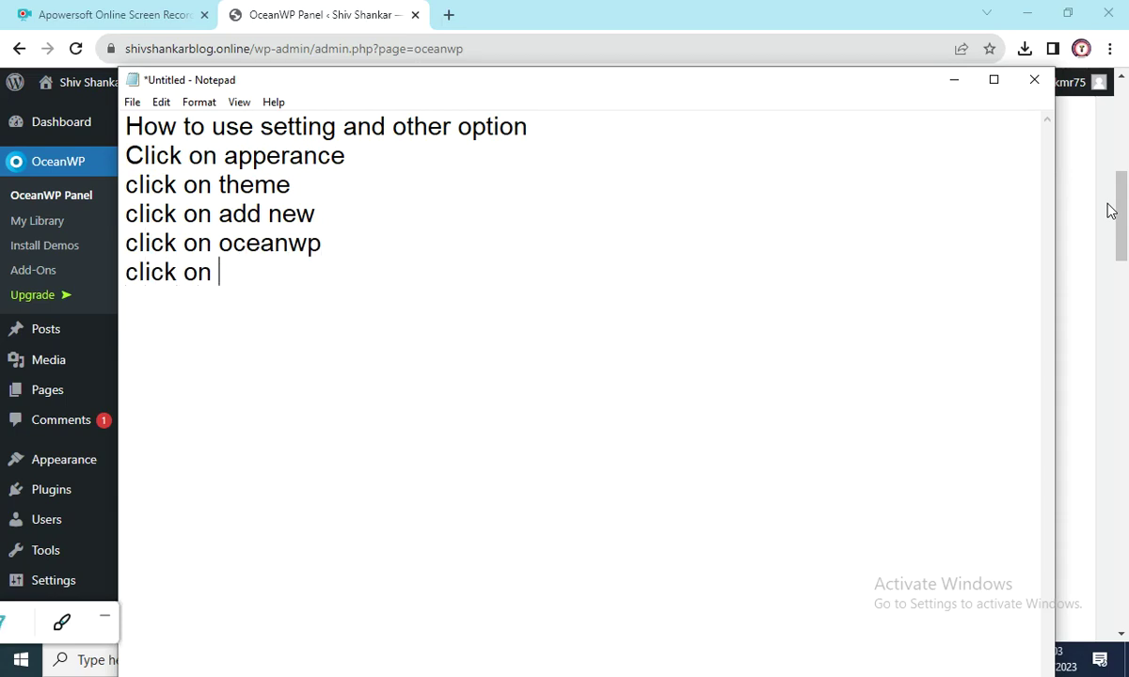
pyautogui.press('Return')
pyautogui.press('BackSpace')
pyautogui.press('BackSpace')
pyautogui.press('BackSpace')
pyautogui.press('BackSpace')
pyautogui.press('BackSpace')
pyautogui.press('BackSpace')
pyautogui.press('BackSpace')
pyautogui.press('BackSpace')
pyautogui.press('BackSpace')
pyautogui.press('BackSpace')
pyautogui.press('BackSpace')
pyautogui.write('click on install')
pyautogui.press('Return')
pyautogui.write('click on active')
pyautogui.press('Return')
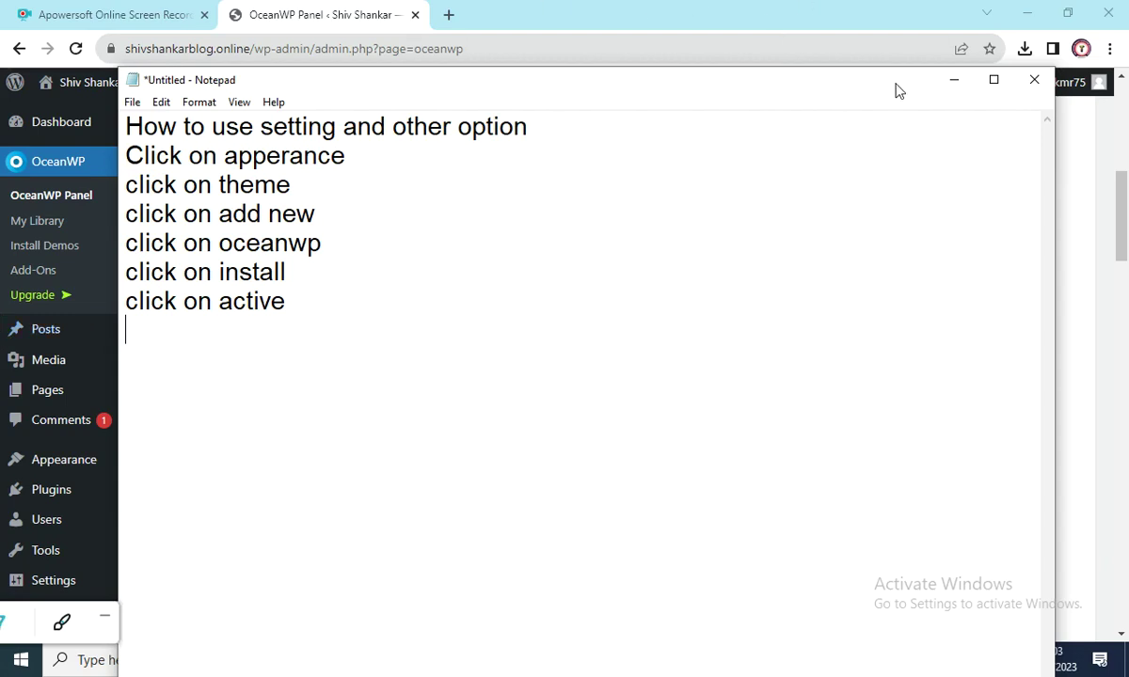
# Minimize Notepad, open Install Demos in the OceanWP Panel and view the available demo templates
pyautogui.click(955, 85)
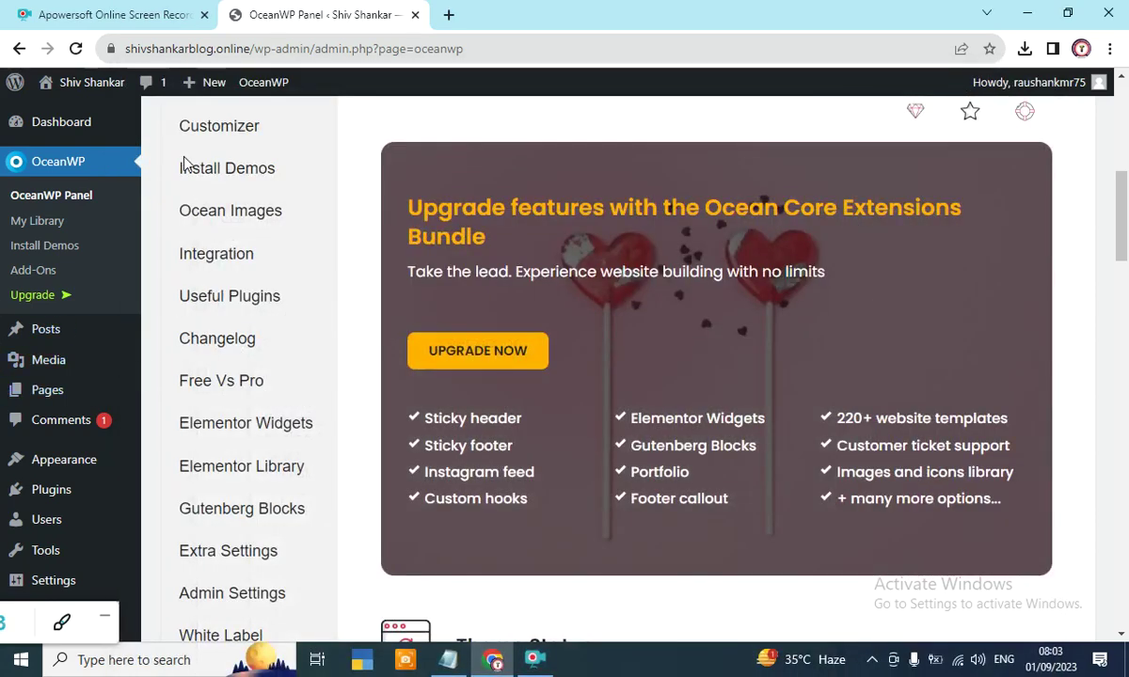
pyautogui.click(214, 182)
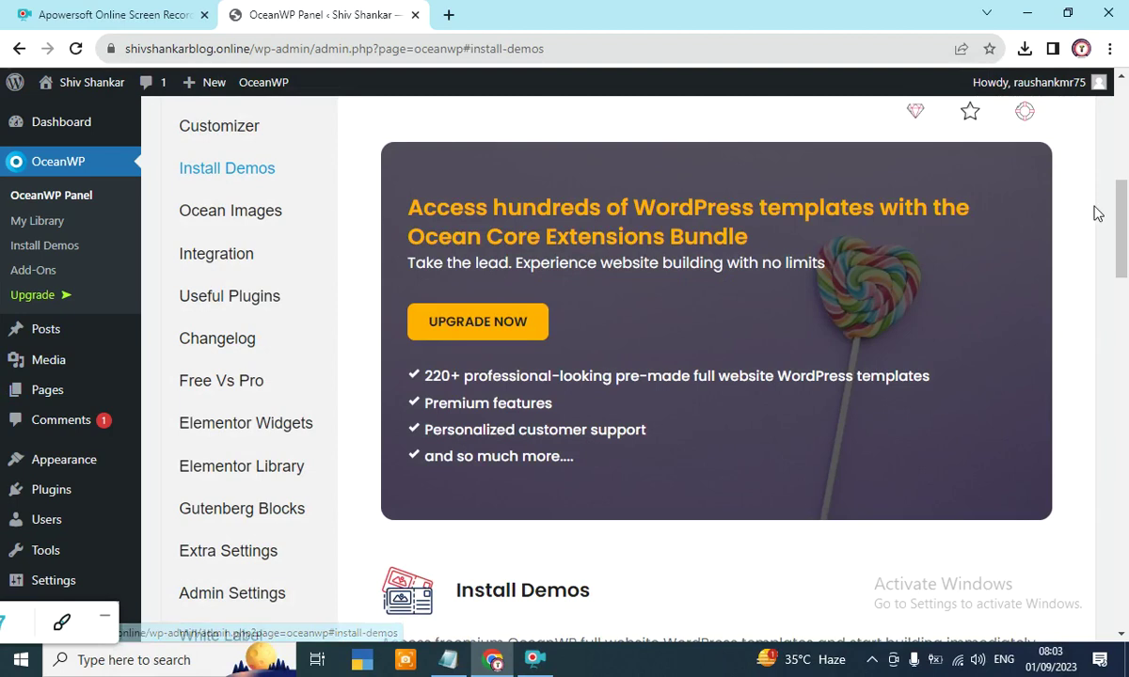
pyautogui.moveTo(1121, 221); pyautogui.dragTo(1125, 357)
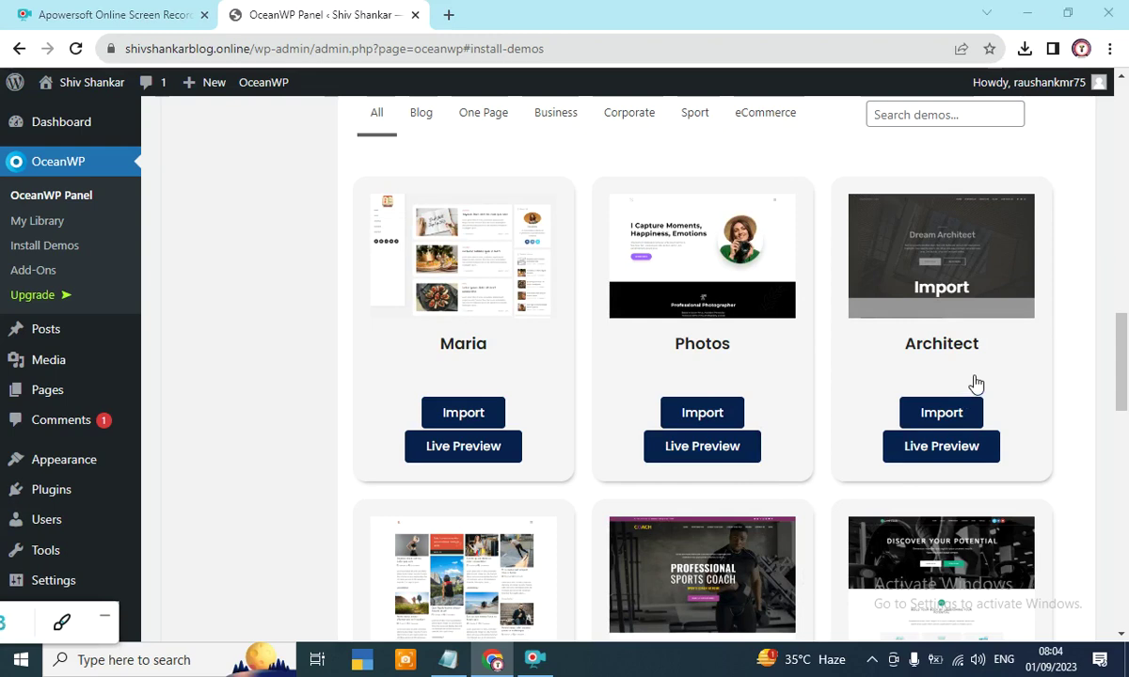
# Switch to Notepad and, after a blank line, add the lines "click on oceanwp" and "click on install demo" to the note
pyautogui.hotkey('alt', 'Tab')
pyautogui.press('Return')
pyautogui.press('Return')
pyautogui.write('click on')
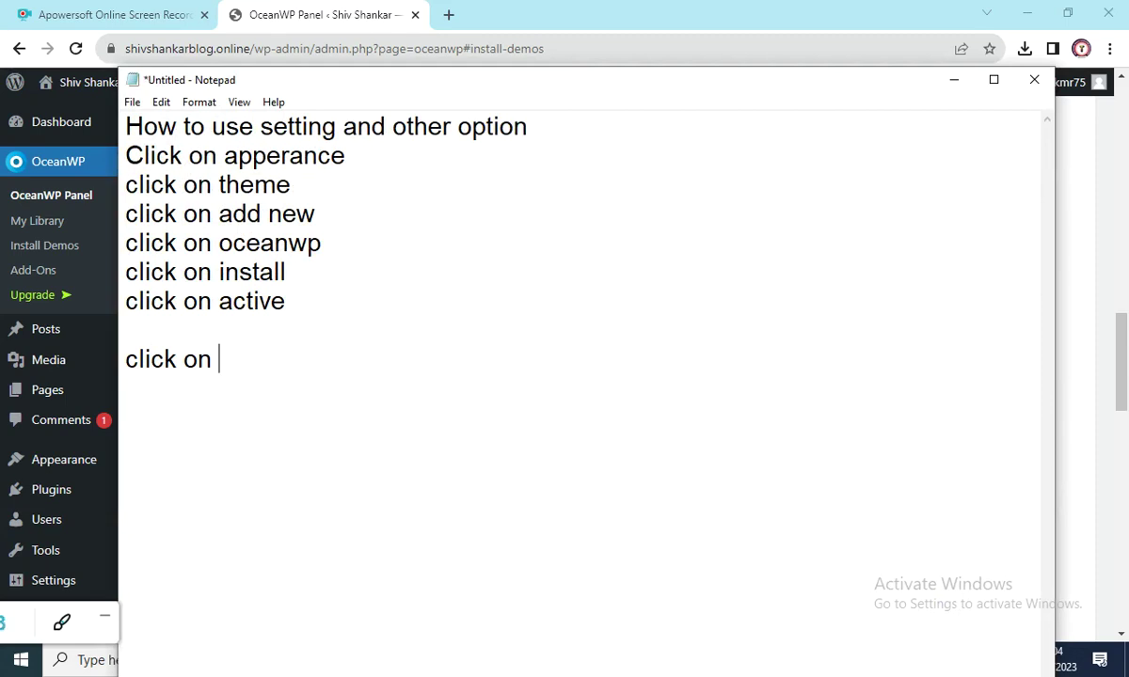
pyautogui.write('ocean')
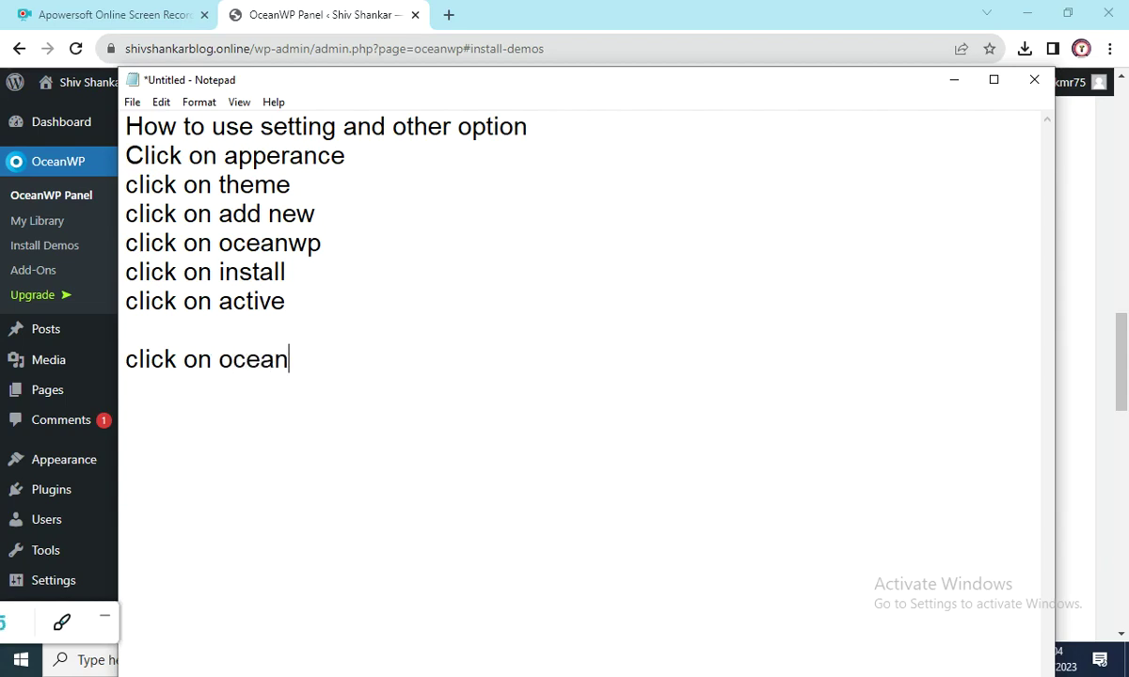
pyautogui.press('BackSpace')
pyautogui.press('BackSpace')
pyautogui.press('BackSpace')
pyautogui.write('ceanwp')
pyautogui.press('Return')
pyautogui.write('click on install d')
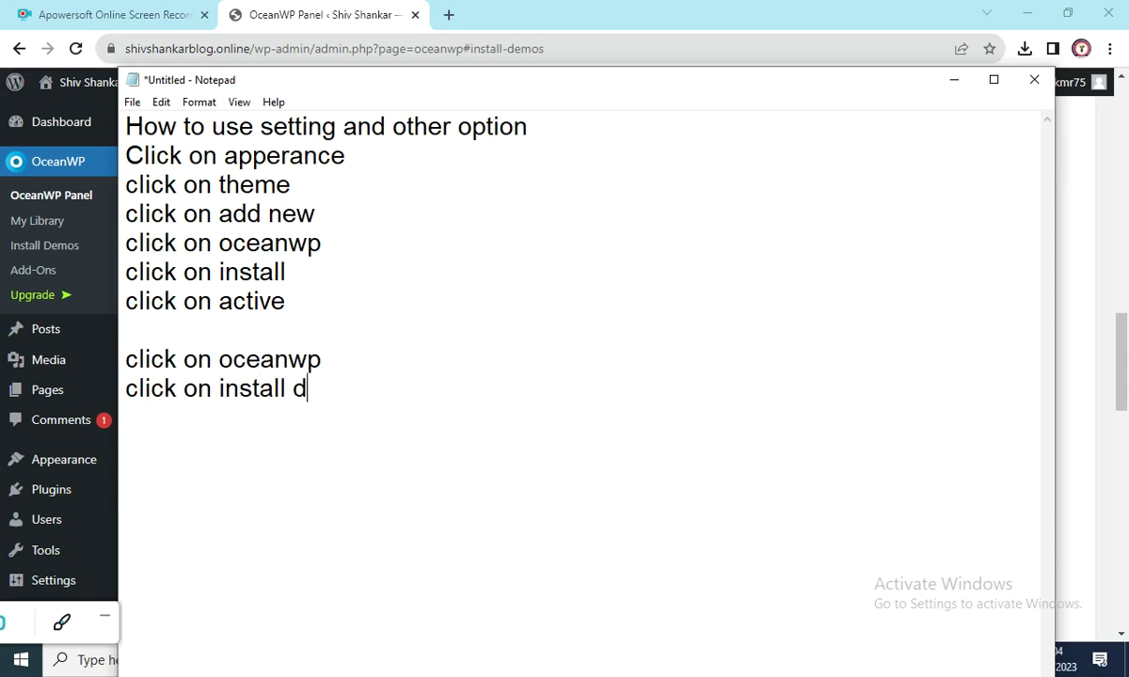
pyautogui.press('BackSpace')
pyautogui.write('demo')
# Minimize Notepad, browse the Blog, One Page and Business demo categories, and open the import dialog for the Coach demo
pyautogui.click(954, 79)
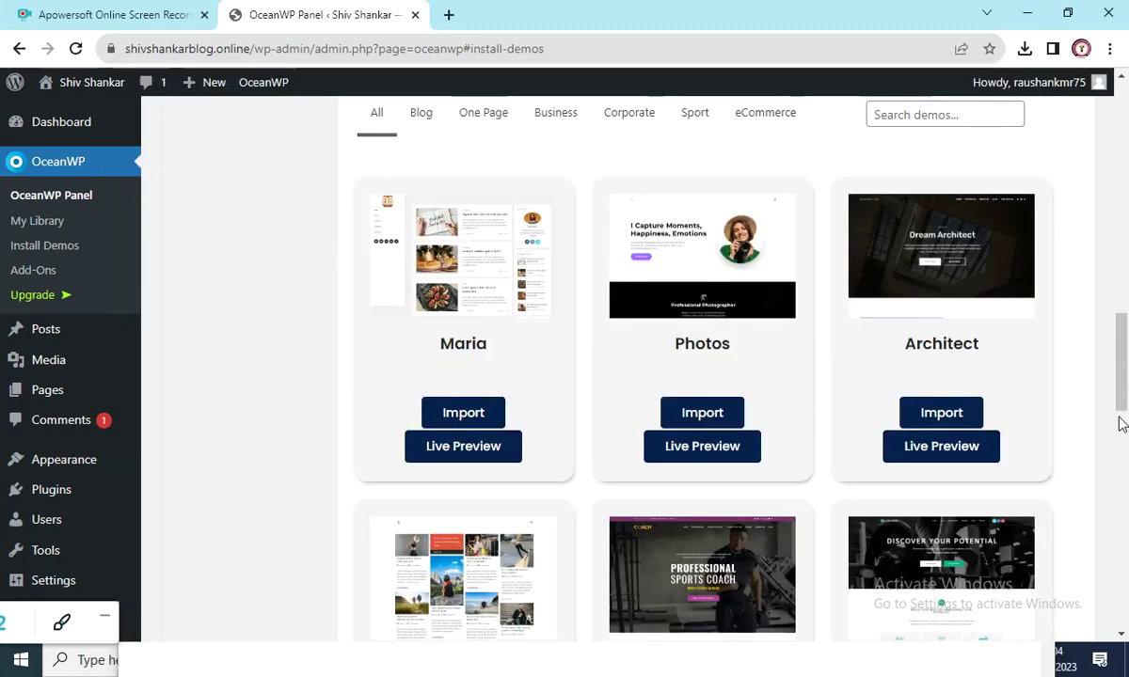
pyautogui.moveTo(1122, 370); pyautogui.dragTo(1125, 340)
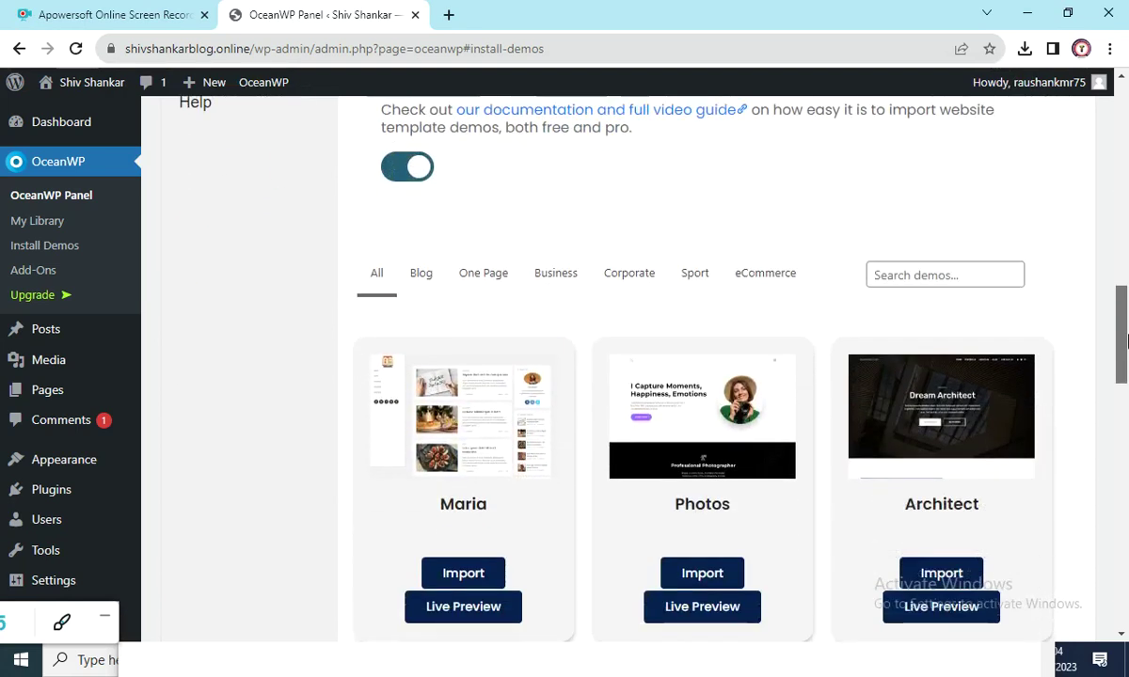
pyautogui.click(435, 279)
pyautogui.click(477, 276)
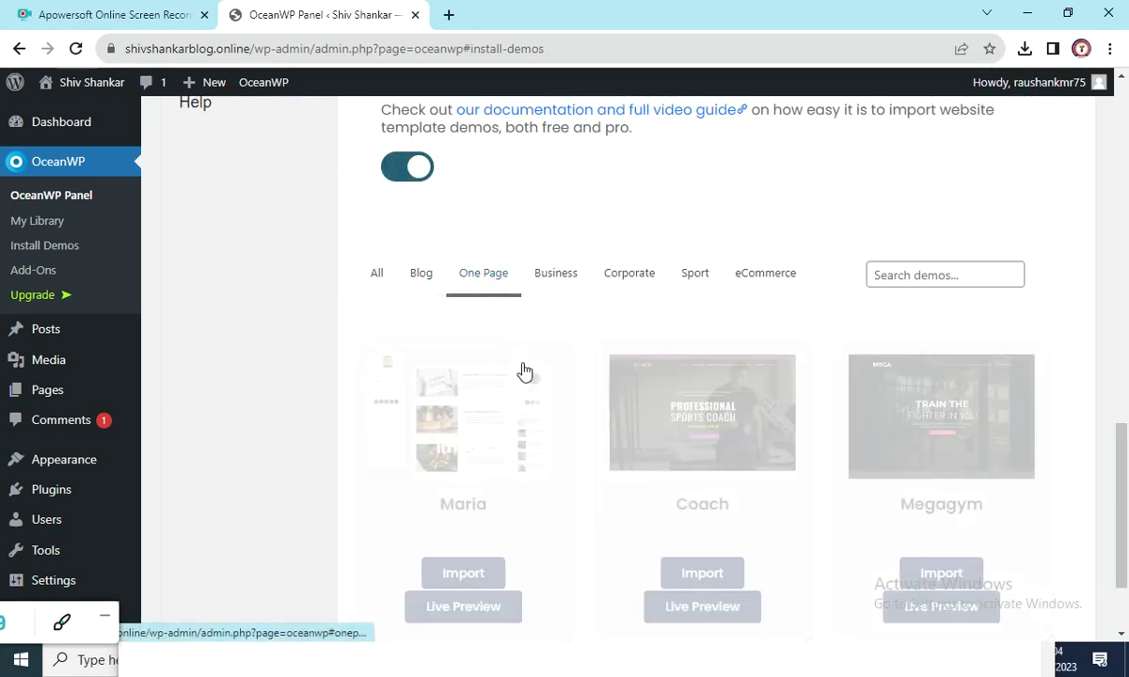
pyautogui.click(553, 277)
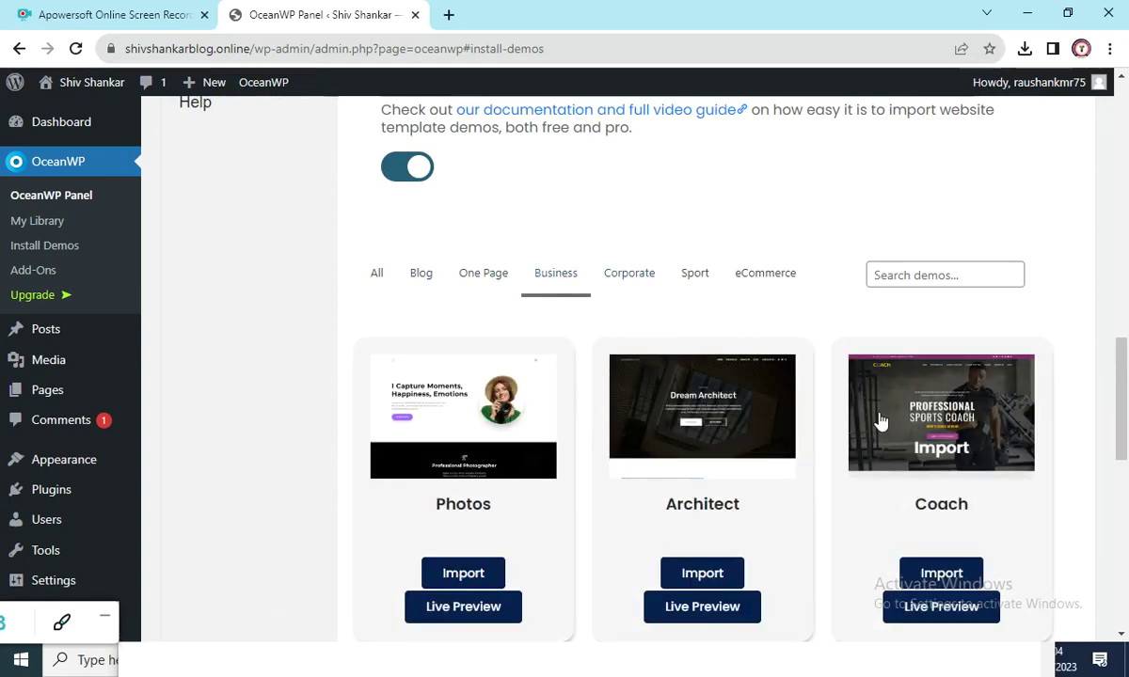
pyautogui.click(954, 584)
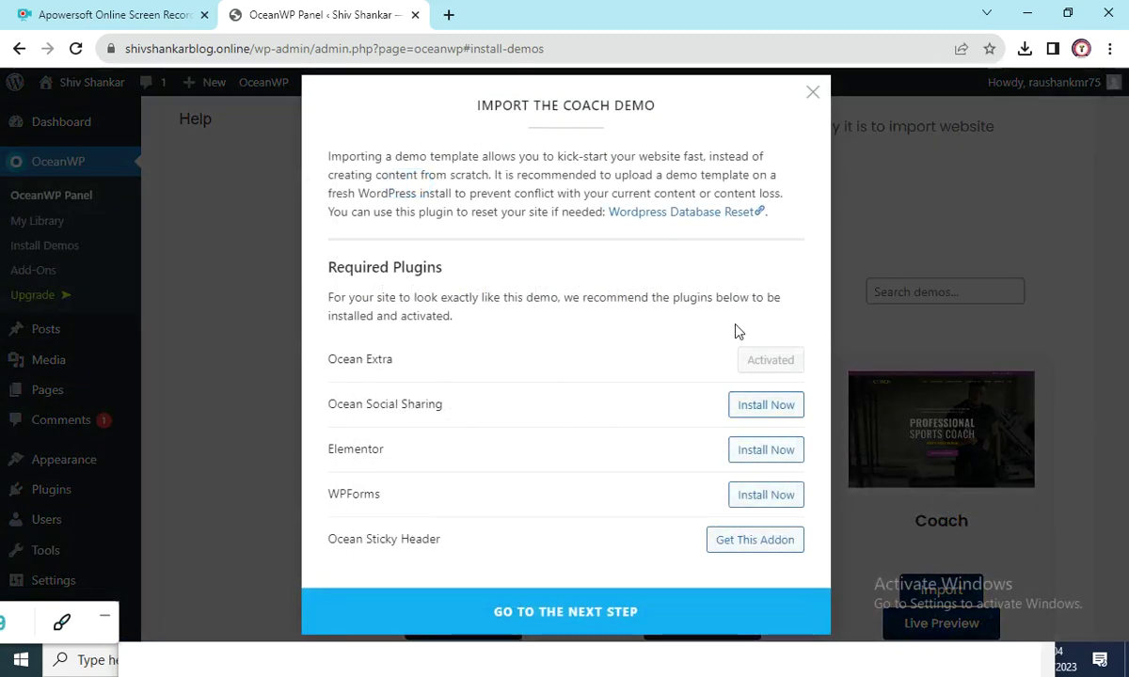
# Install the Ocean Social Sharing, Elementor and WPForms plugins, and import the Coach demo with all content options selected
pyautogui.click(795, 404)
pyautogui.click(780, 458)
pyautogui.click(758, 497)
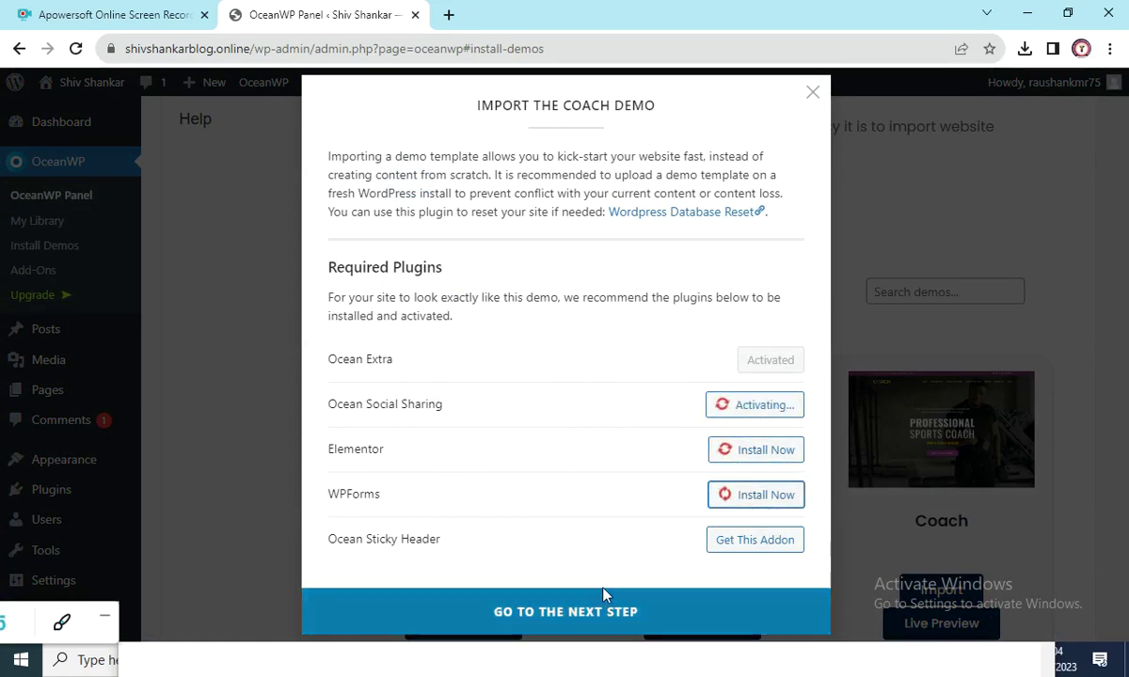
pyautogui.click(606, 623)
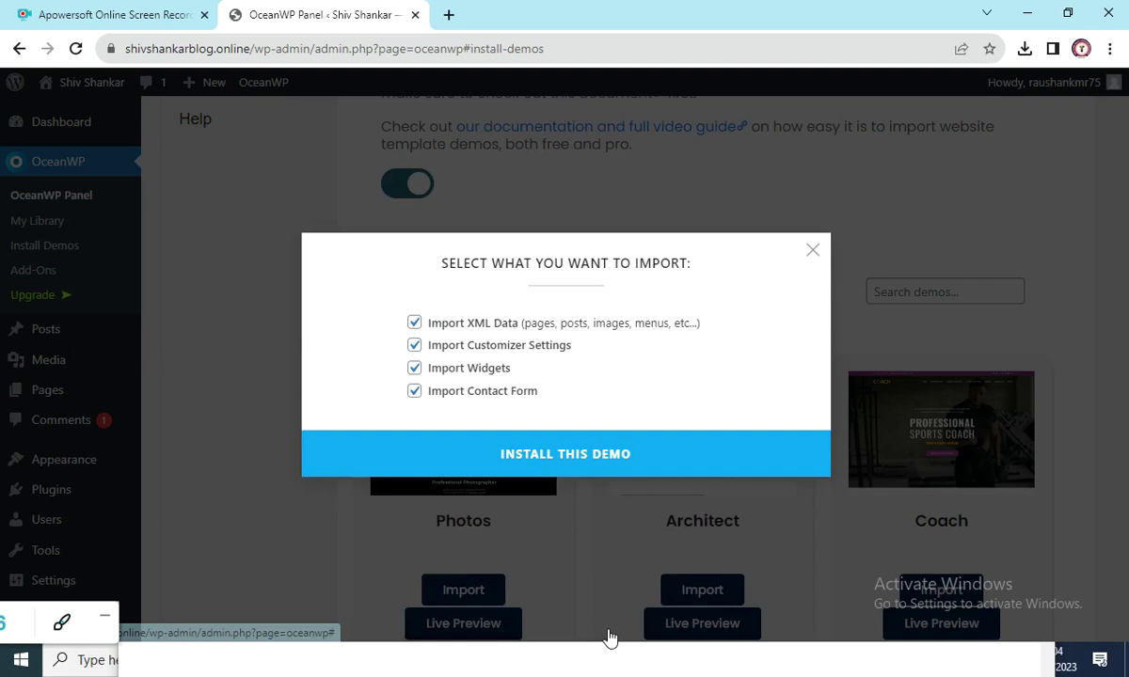
pyautogui.click(565, 452)
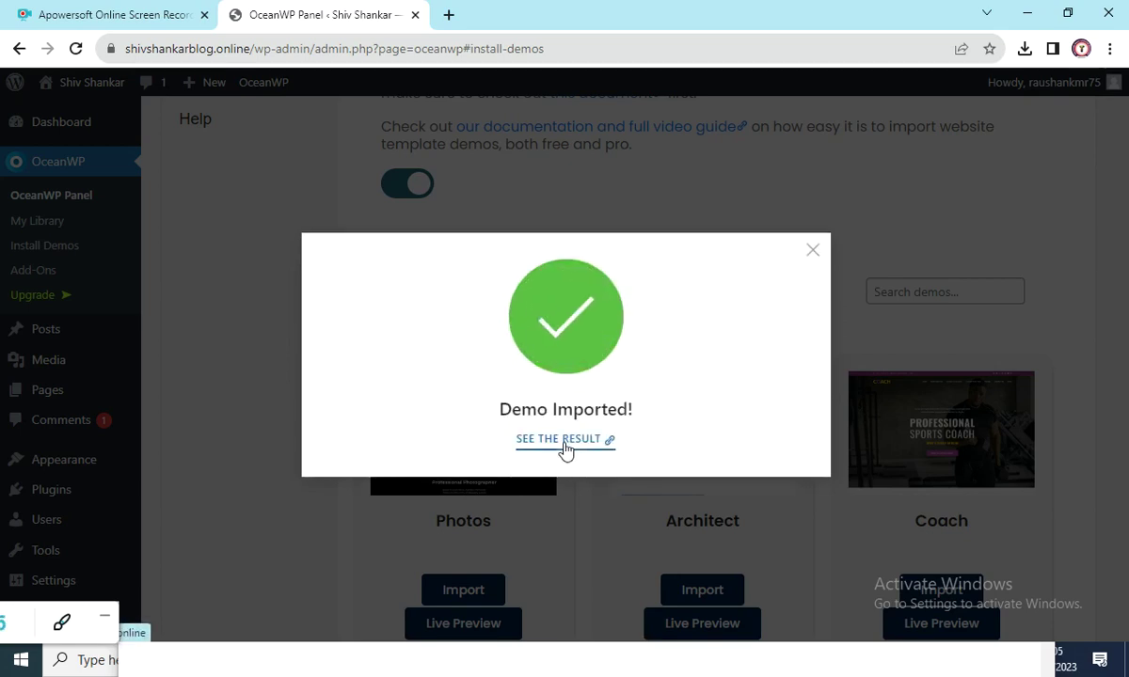
# Open the imported site and look through the Coach homepage down to its footer and back to the start
pyautogui.click(564, 440)
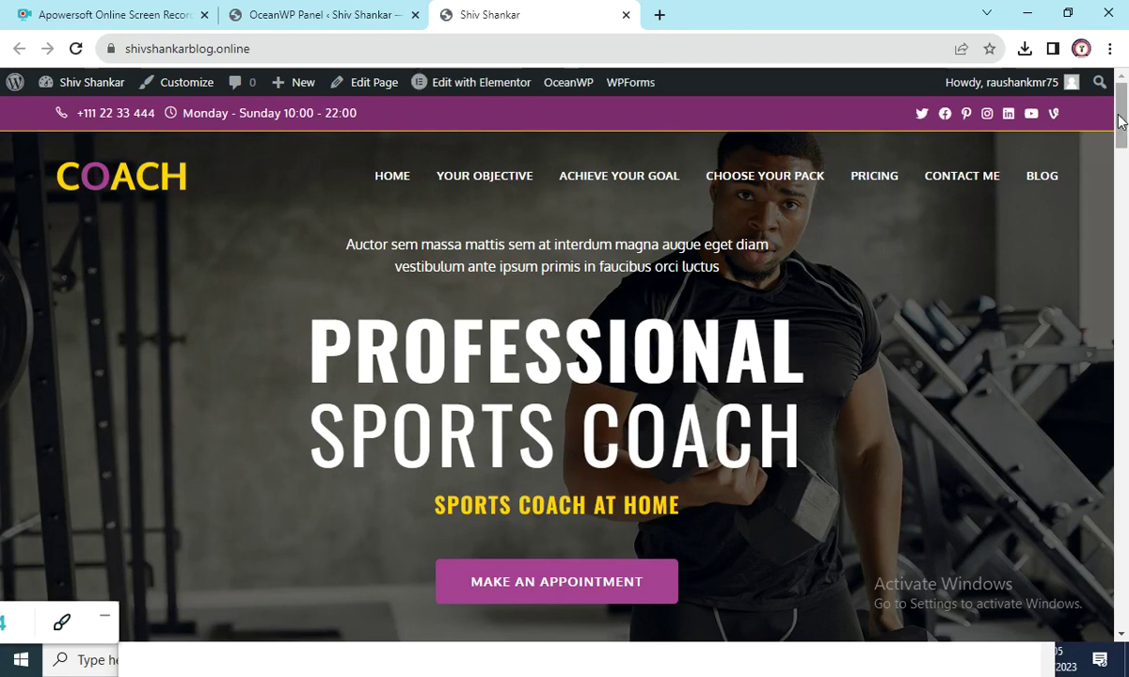
pyautogui.scroll(-6, 1123, 241)
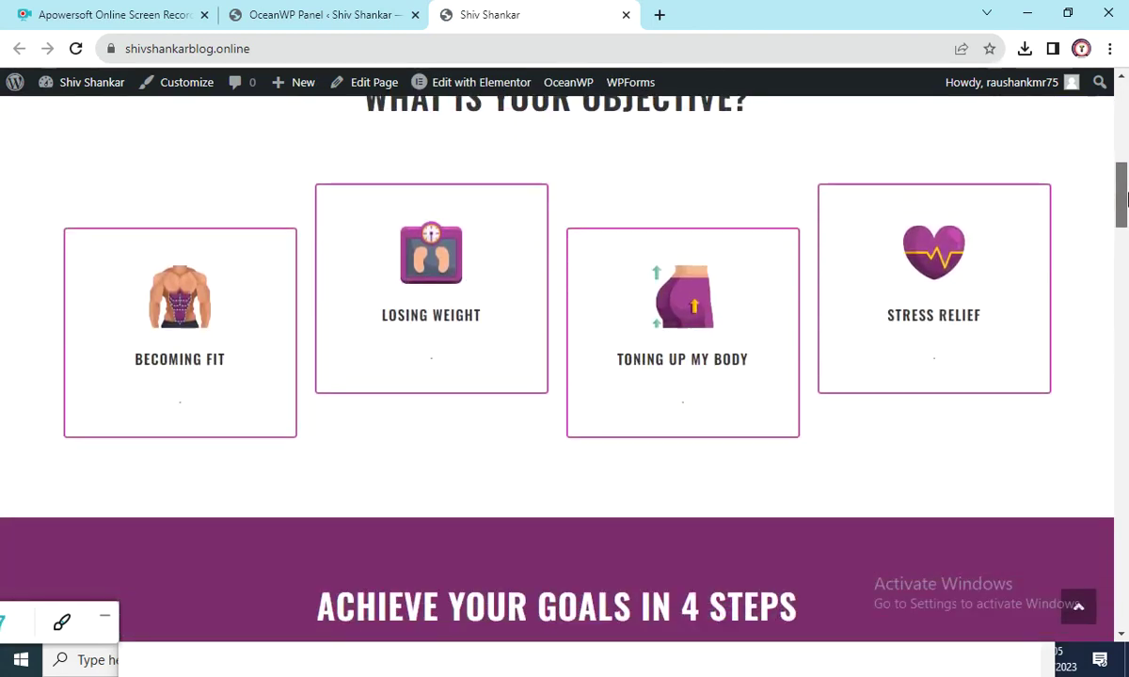
pyautogui.scroll(-3, 1125, 196)
pyautogui.scroll(4, 1125, 196)
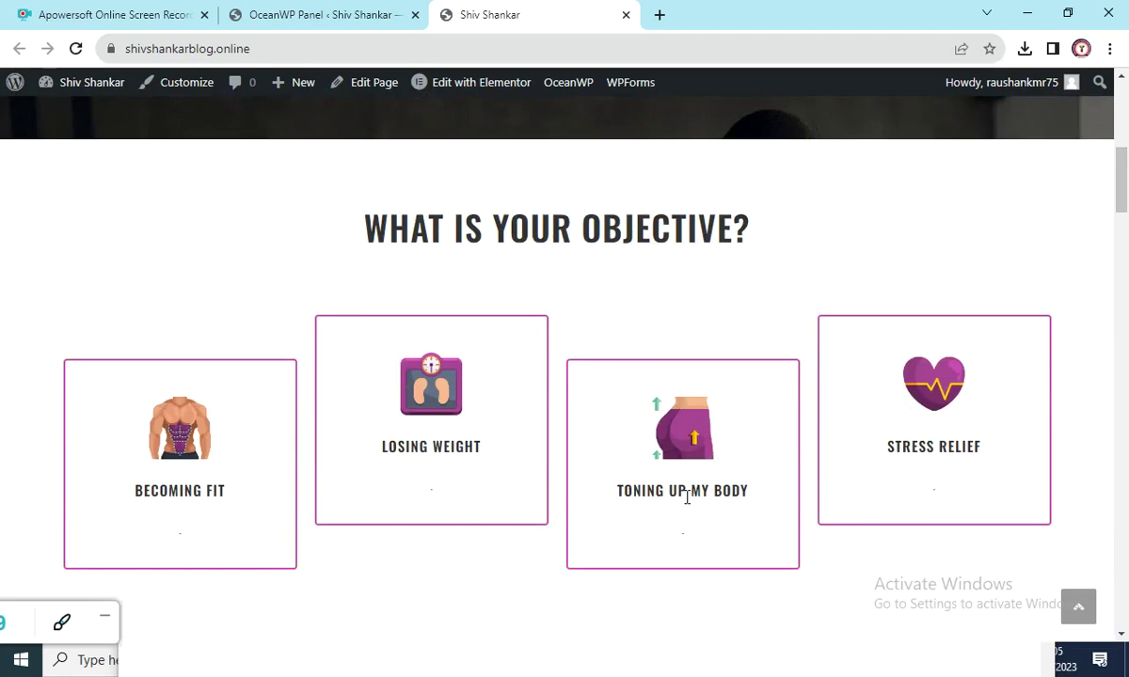
pyautogui.moveTo(1121, 188); pyautogui.dragTo(1122, 628)
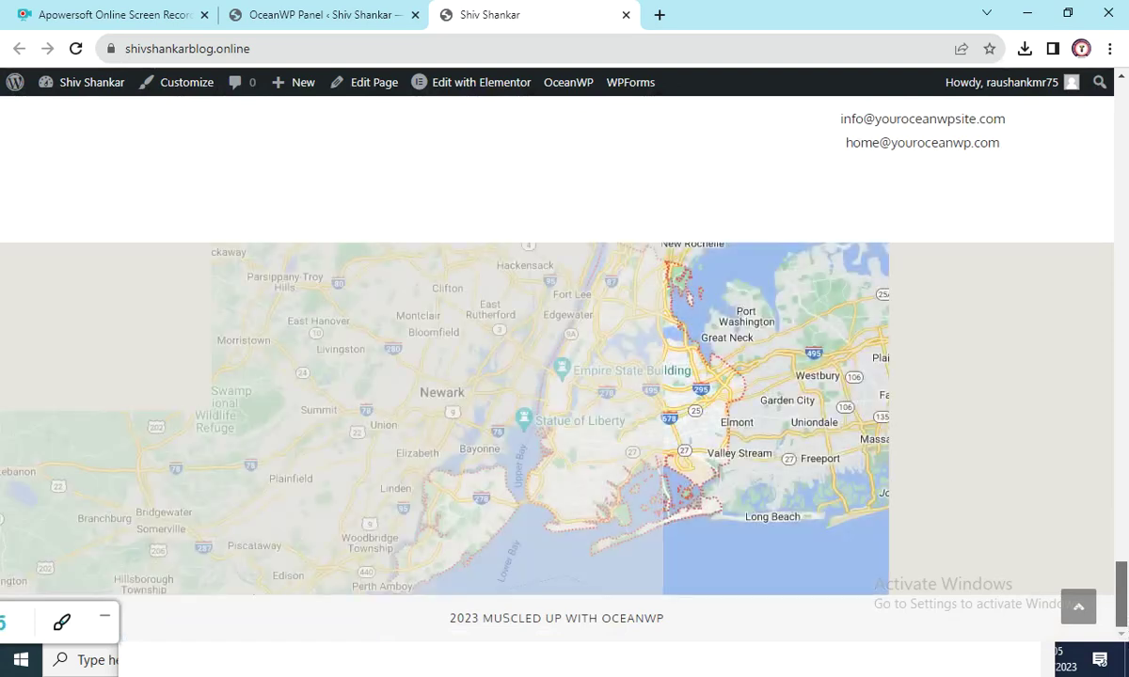
pyautogui.click(1078, 607)
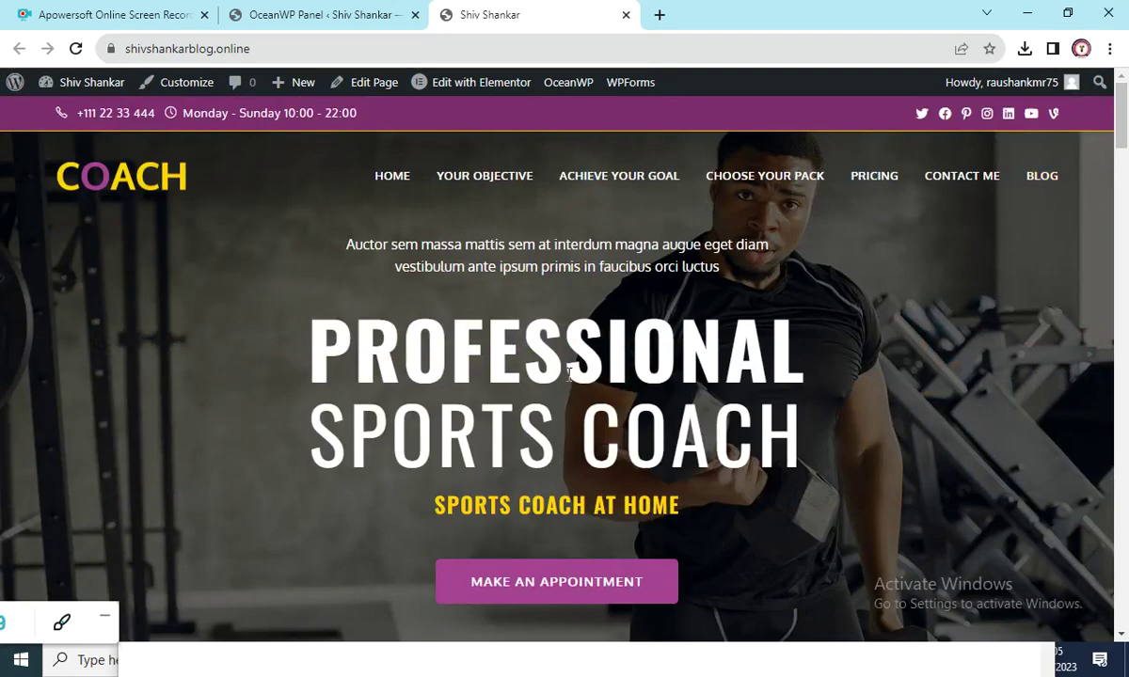
# Switch from the live site to its WordPress dashboard, visit the site again, and return to the dashboard
pyautogui.moveTo(83, 82)
pyautogui.click(90, 114)
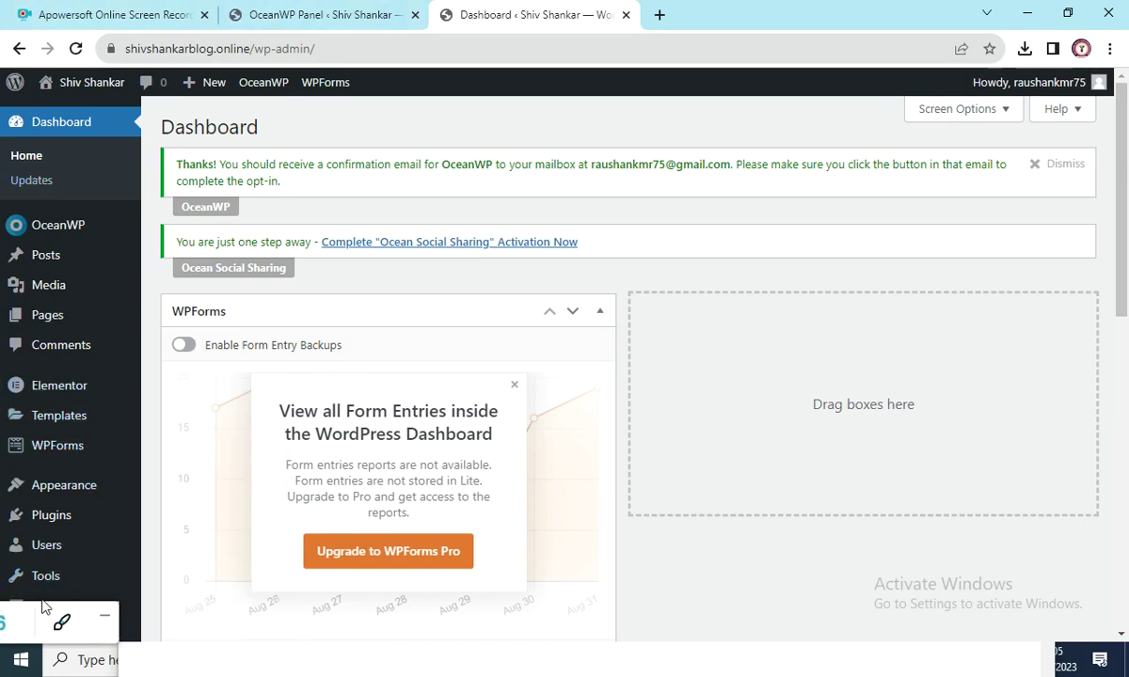
pyautogui.moveTo(37, 609); pyautogui.dragTo(665, 573)
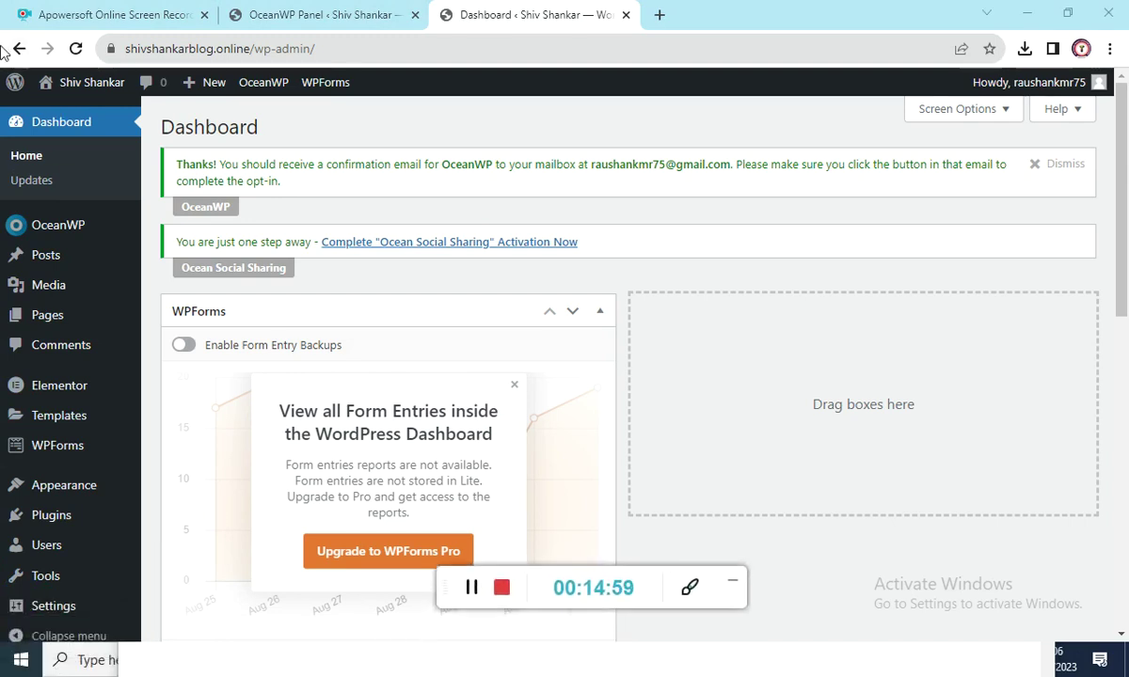
pyautogui.moveTo(80, 85)
pyautogui.click(81, 124)
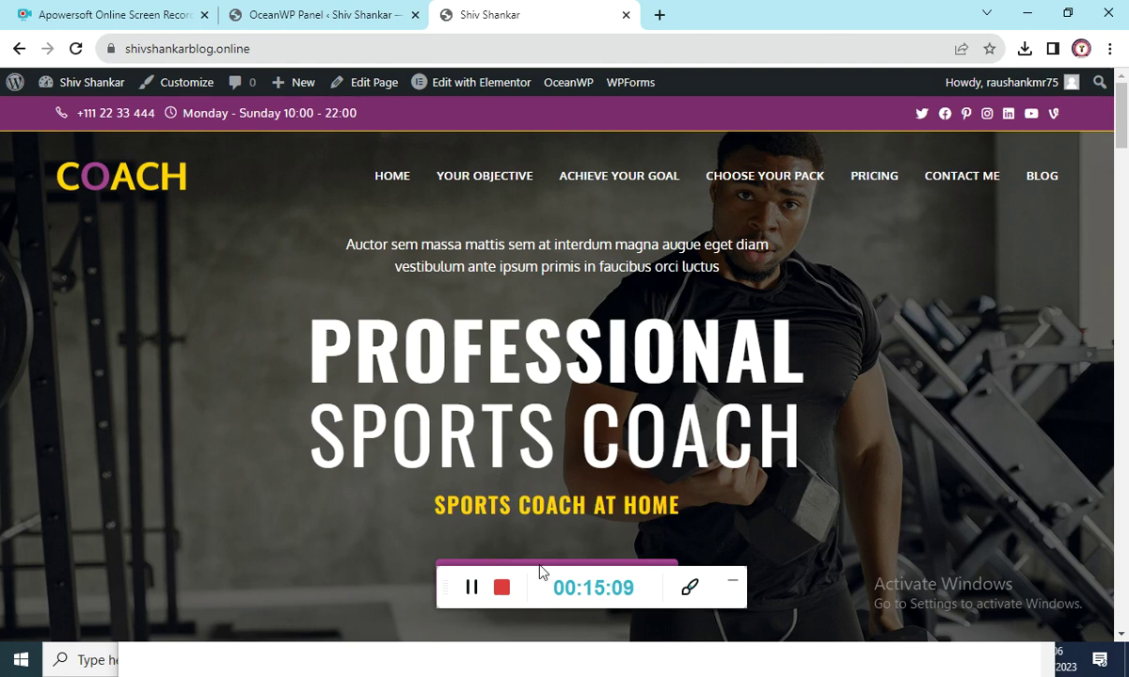
pyautogui.moveTo(534, 575); pyautogui.dragTo(902, 614)
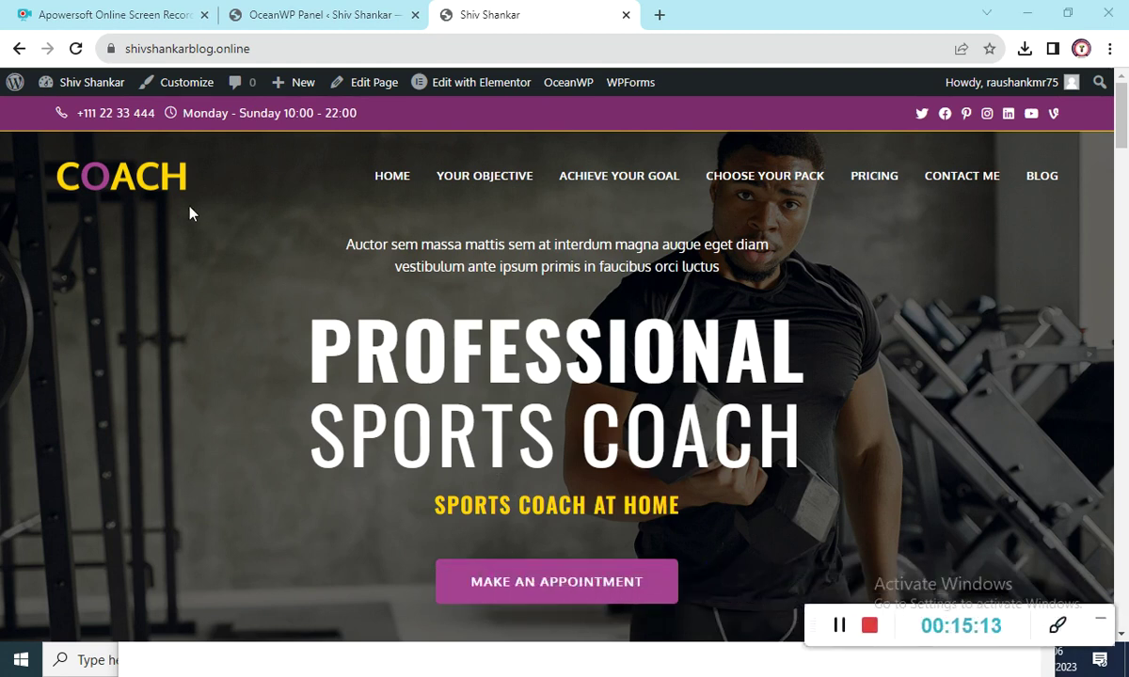
pyautogui.click(90, 113)
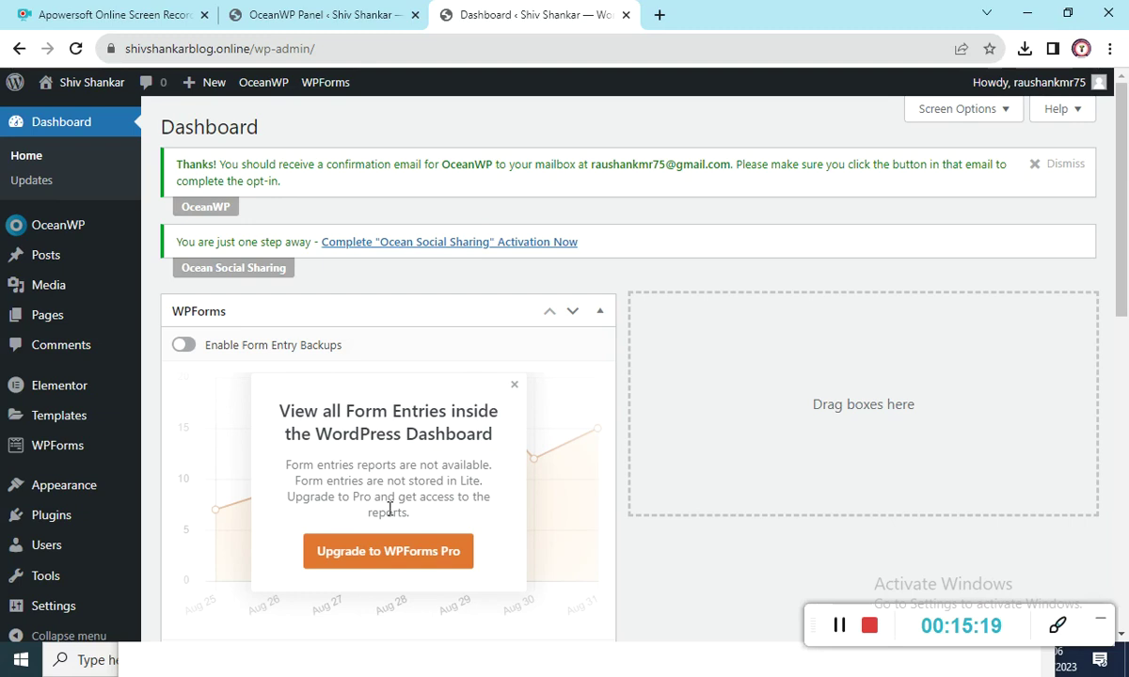
# Switch to Notepad and add the heading "How to edit the website" below the existing lines, separated by a blank line
pyautogui.hotkey('alt', 'Tab')
pyautogui.hotkey('alt', 'Tab')
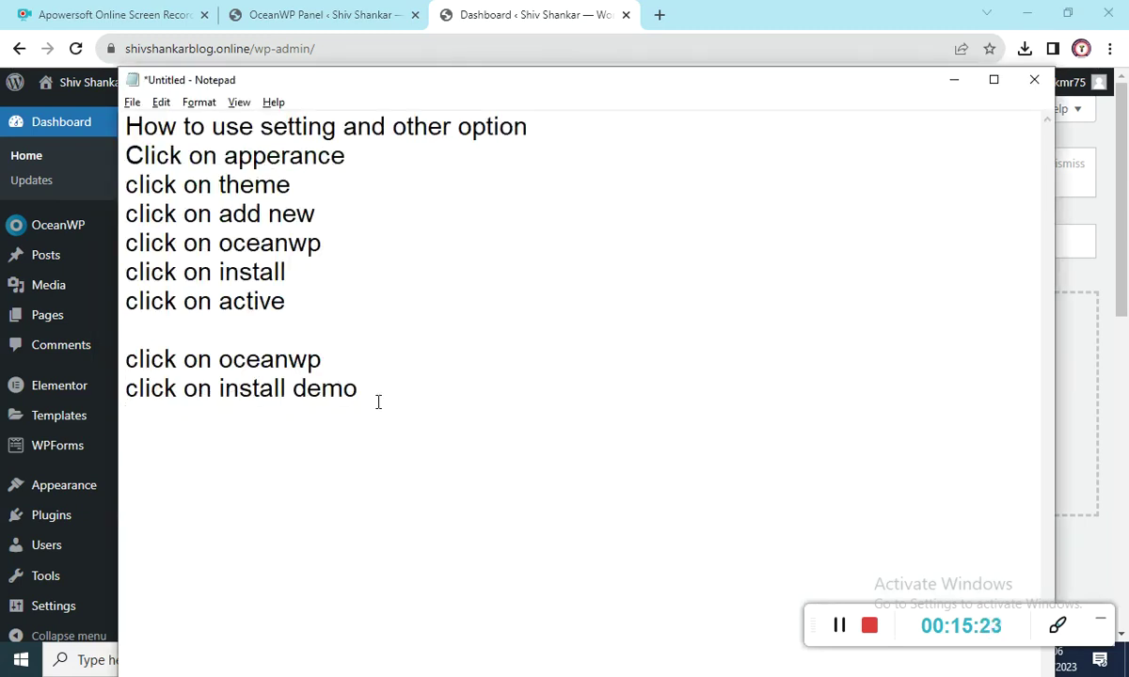
pyautogui.press('Return')
pyautogui.write('Hw')
pyautogui.press('BackSpace')
pyautogui.write('ow to')
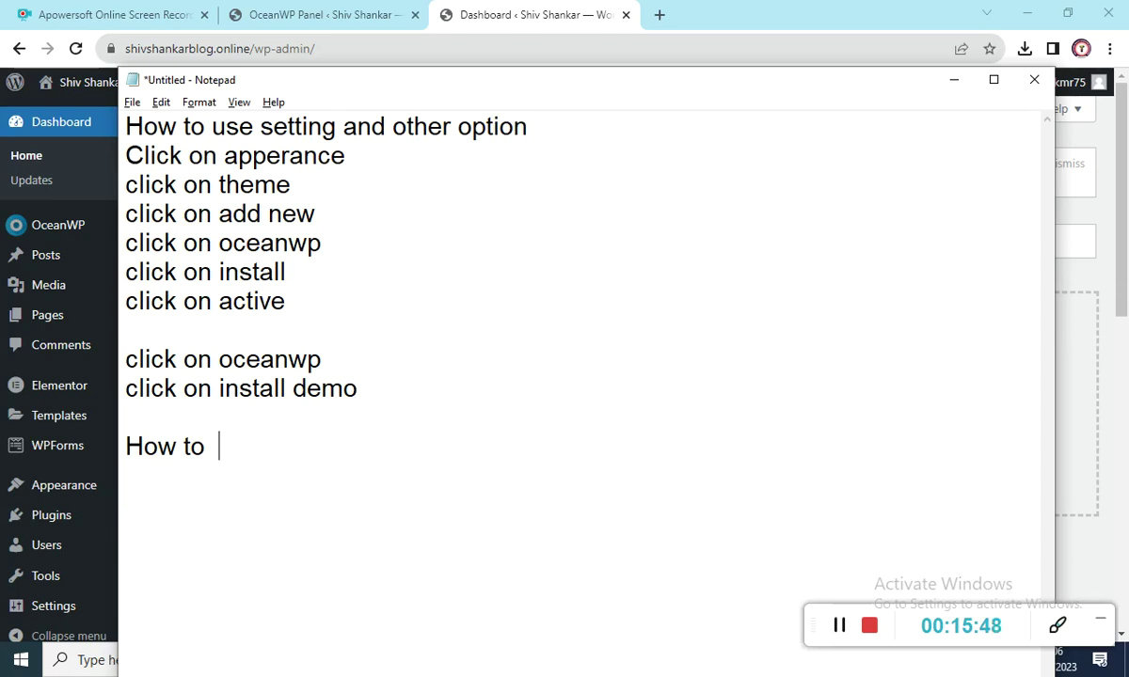
pyautogui.write('ed')
pyautogui.press('BackSpace')
pyautogui.press('BackSpace')
pyautogui.write('edit ')
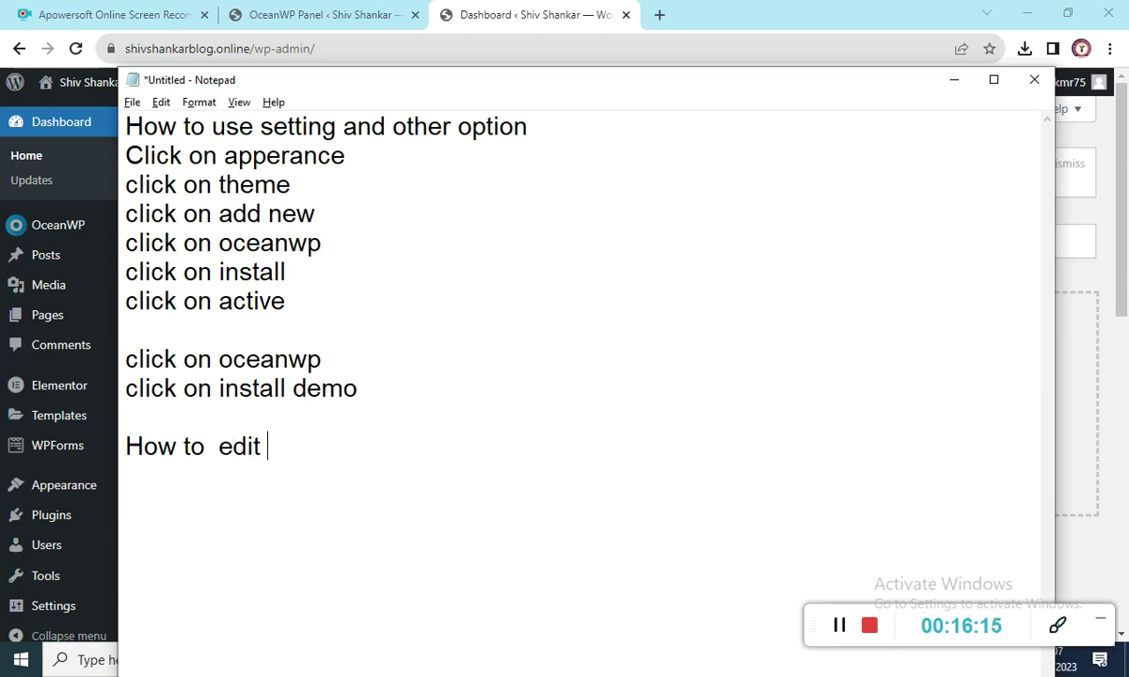
pyautogui.write('the web')
pyautogui.press('BackSpace')
pyautogui.write('website')
pyautogui.press('Return')
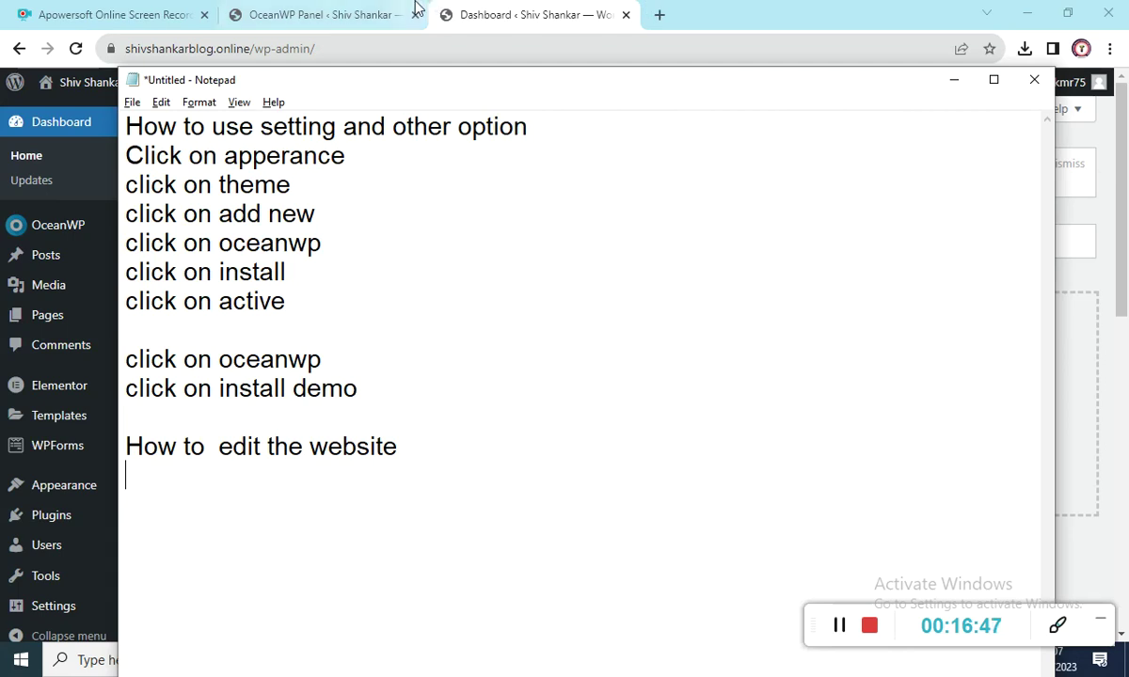
# Open ChatGPT in a new browser tab
pyautogui.click(660, 16)
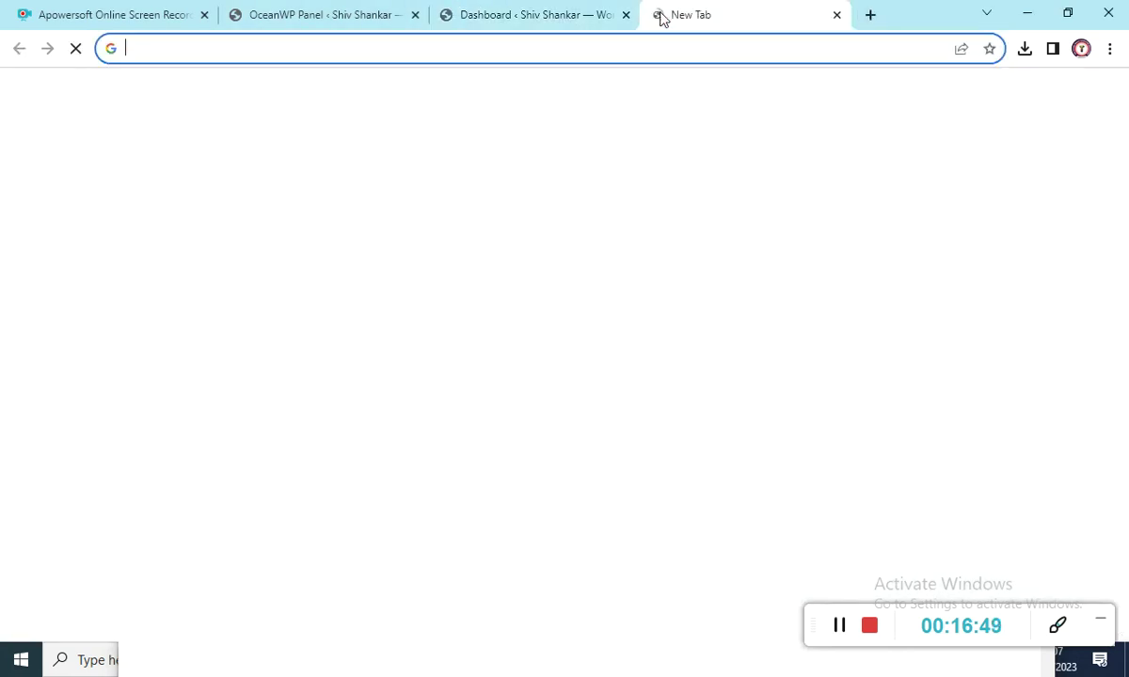
pyautogui.write('chat')
pyautogui.press('Return')
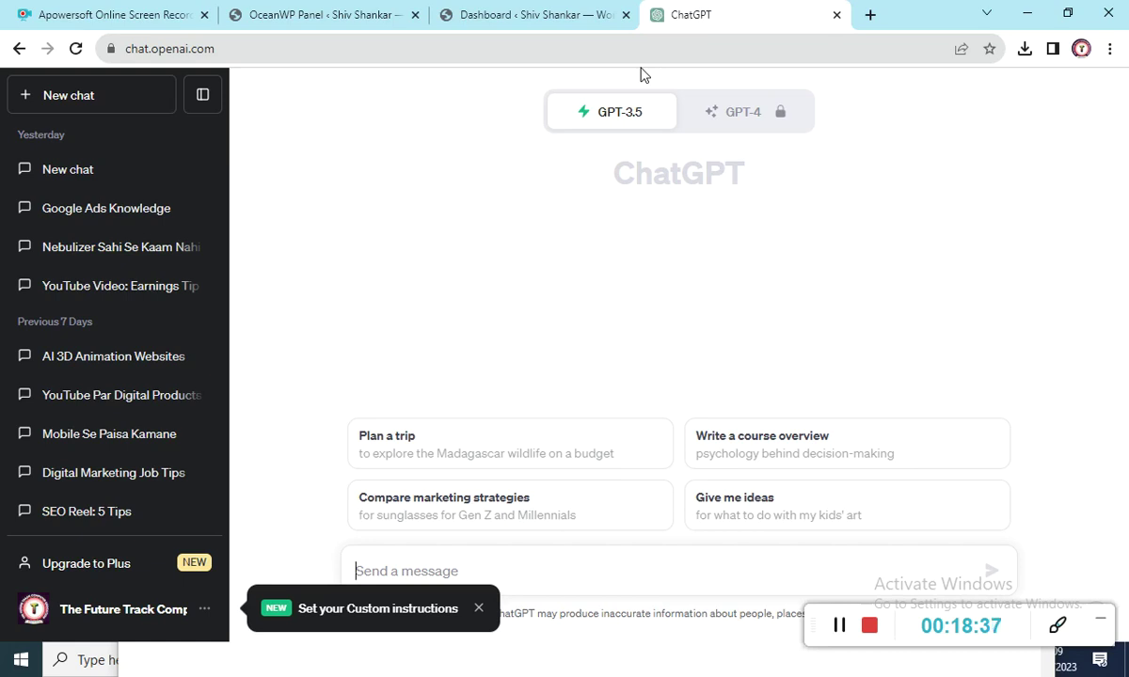
# Begin a ChatGPT prompt with "act i am website developer i want"
pyautogui.write('acc')
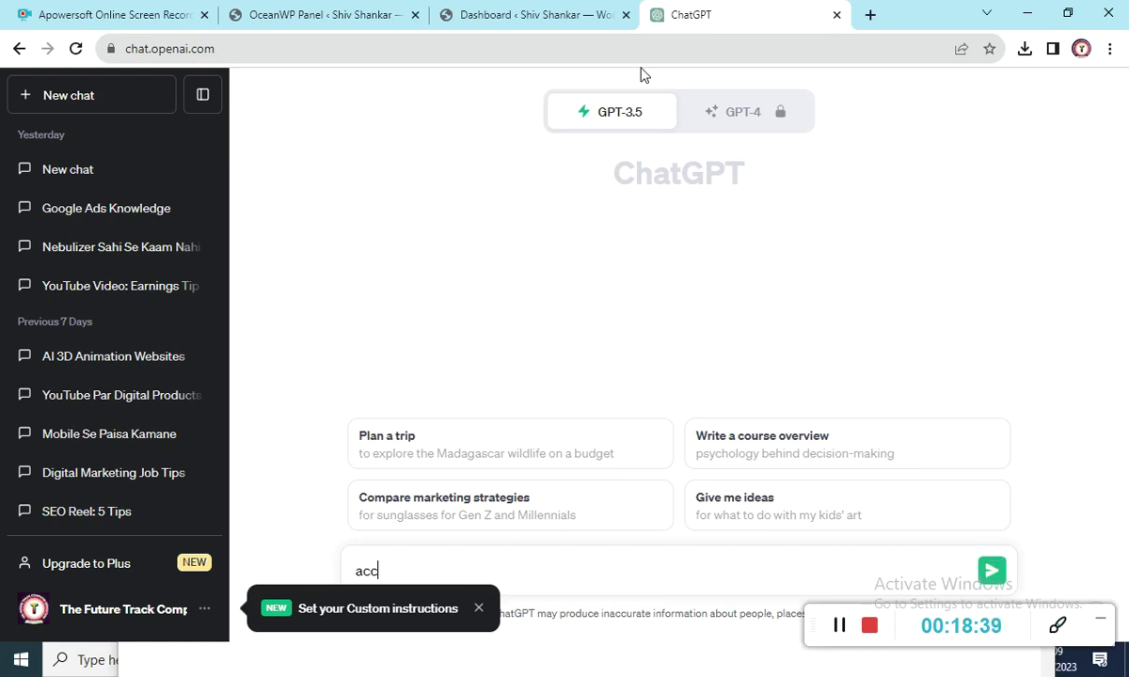
pyautogui.press('BackSpace')
pyautogui.write('t i am website dev')
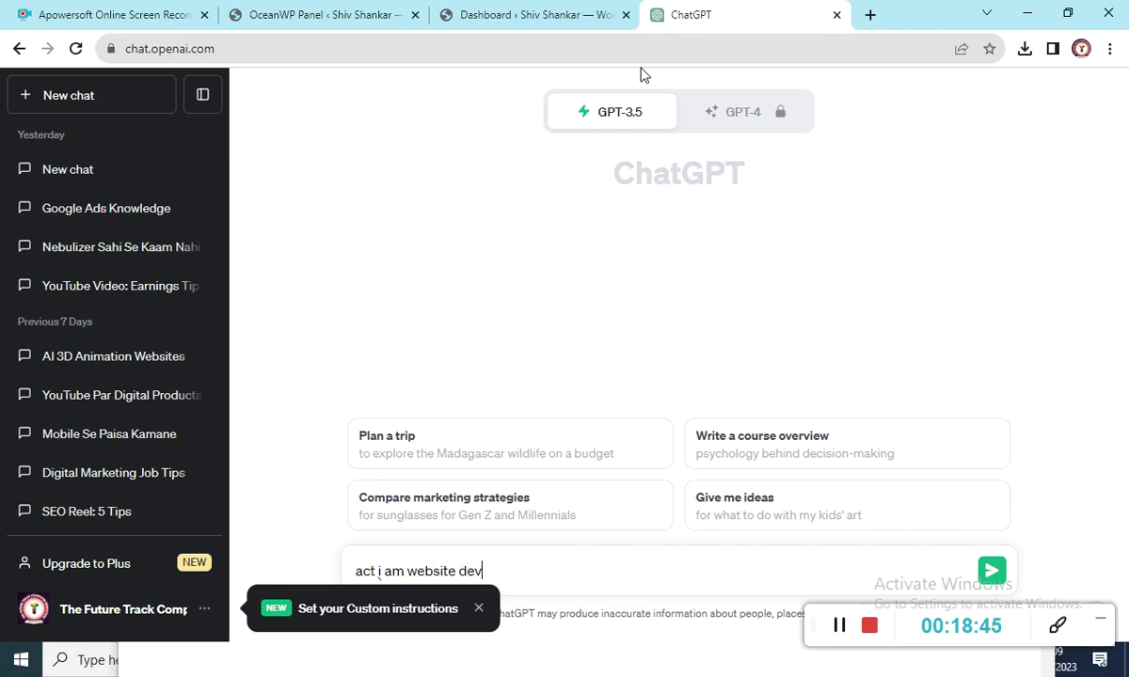
pyautogui.write('eloper i wnat')
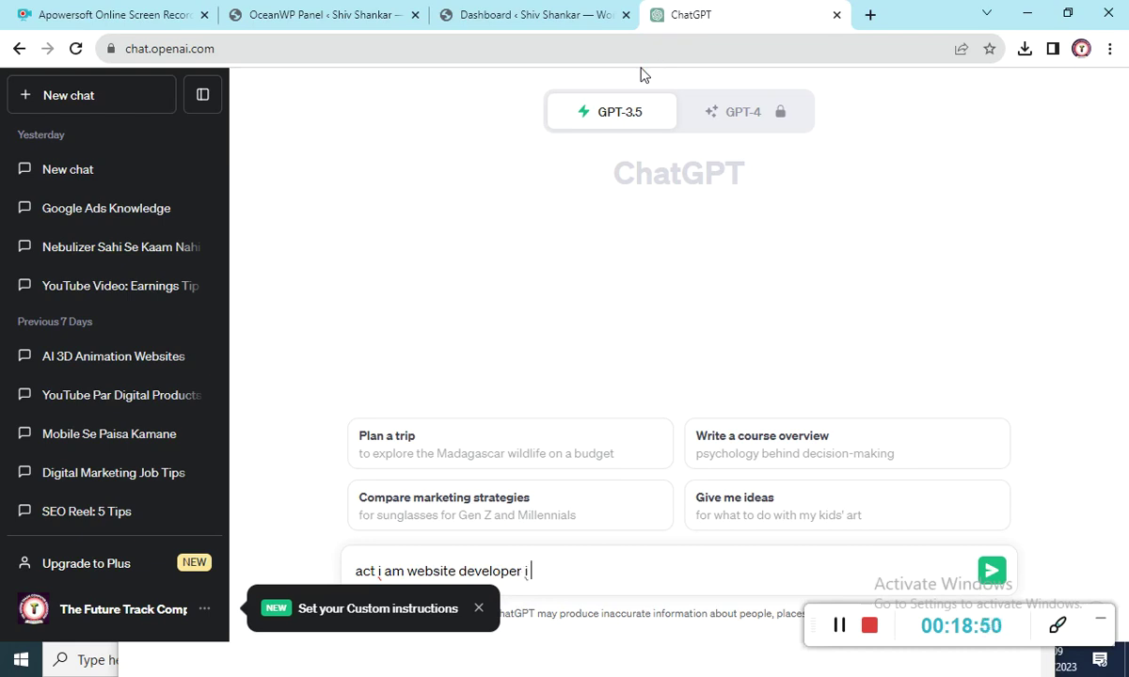
pyautogui.press('BackSpace')
pyautogui.press('BackSpace')
pyautogui.press('BackSpace')
pyautogui.write('ant')
# Continue the prompt with "to generate the gym website in dhanbad location audience", correcting the spelling of "audience"
pyautogui.write(' to gene')
pyautogui.write('rate tehg')
pyautogui.press('BackSpace')
pyautogui.press('BackSpace')
pyautogui.press('BackSpace')
pyautogui.write('he gy')
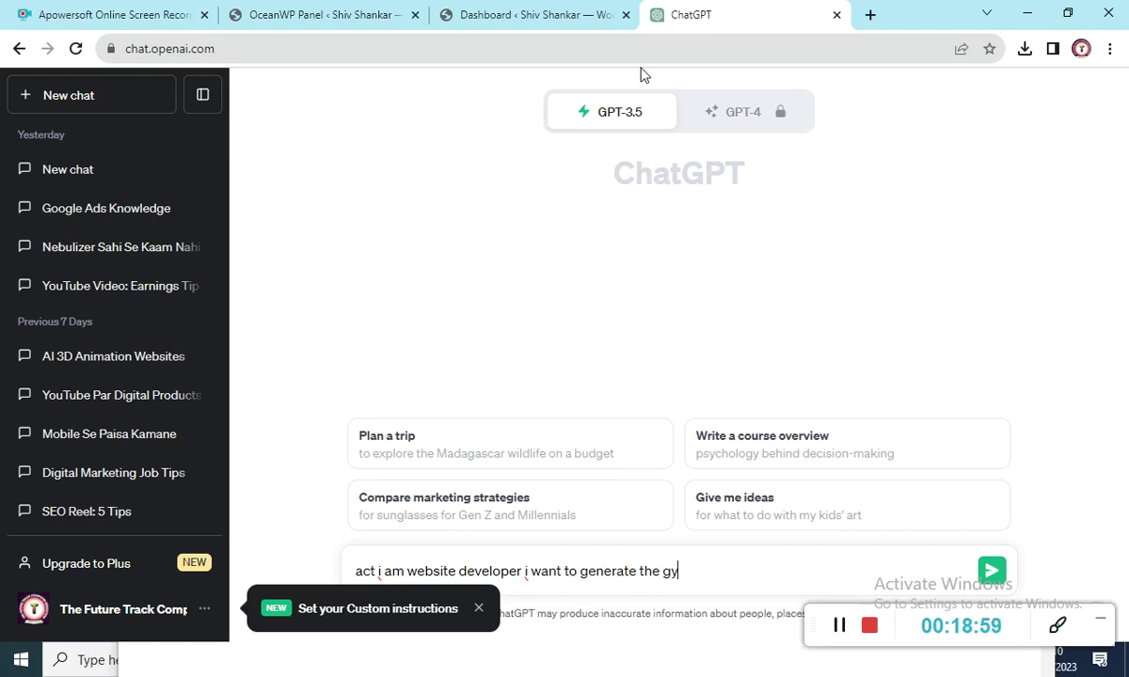
pyautogui.write('m website in dh')
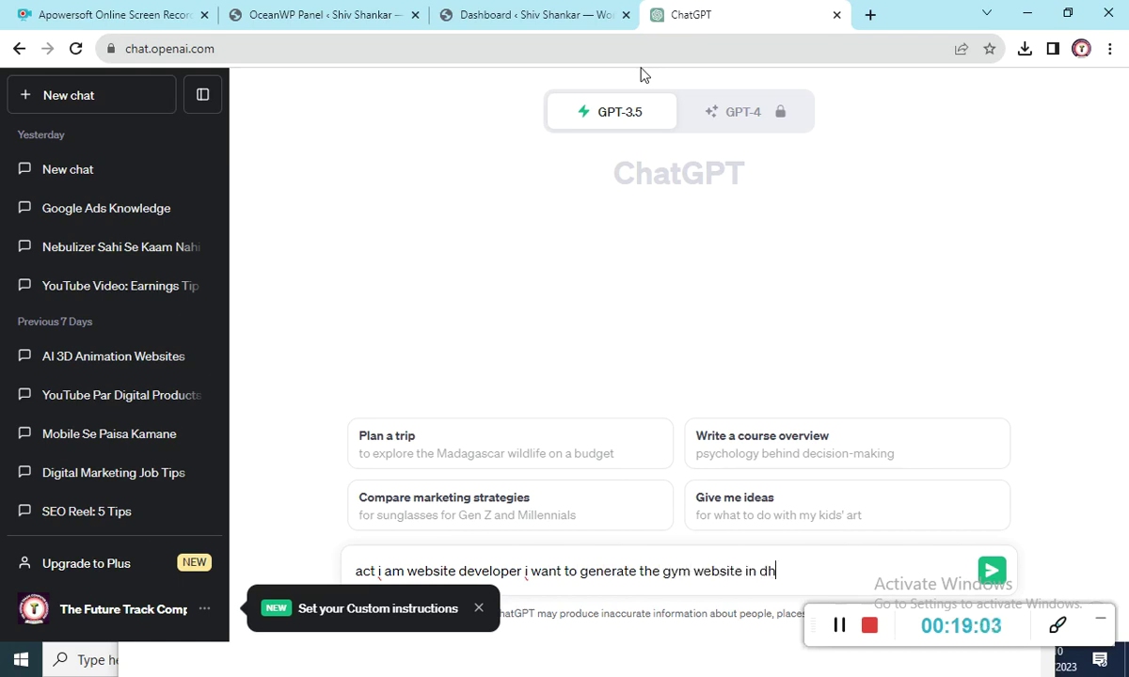
pyautogui.write('anbad location')
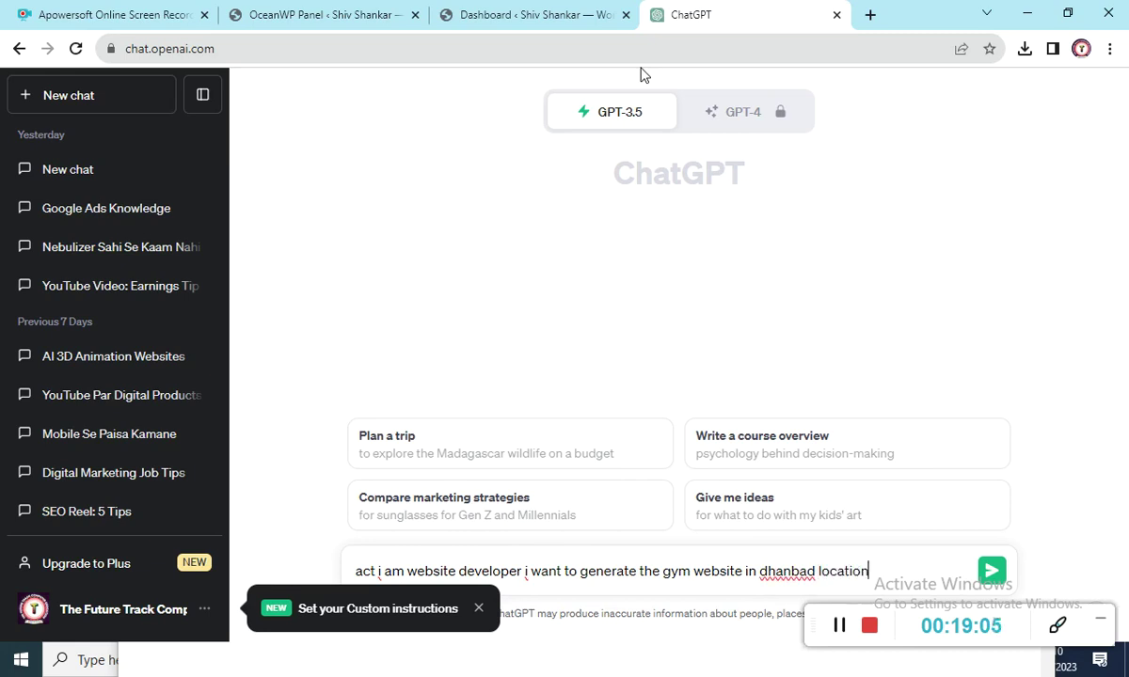
pyautogui.write(' audiance')
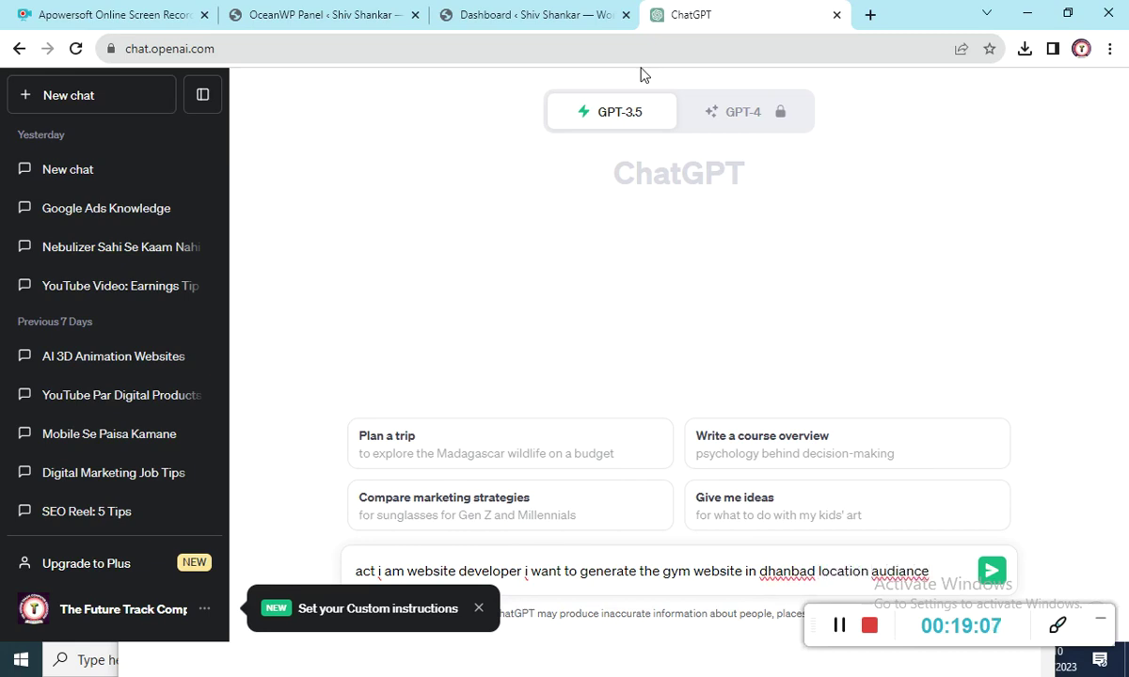
pyautogui.rightClick(902, 571)
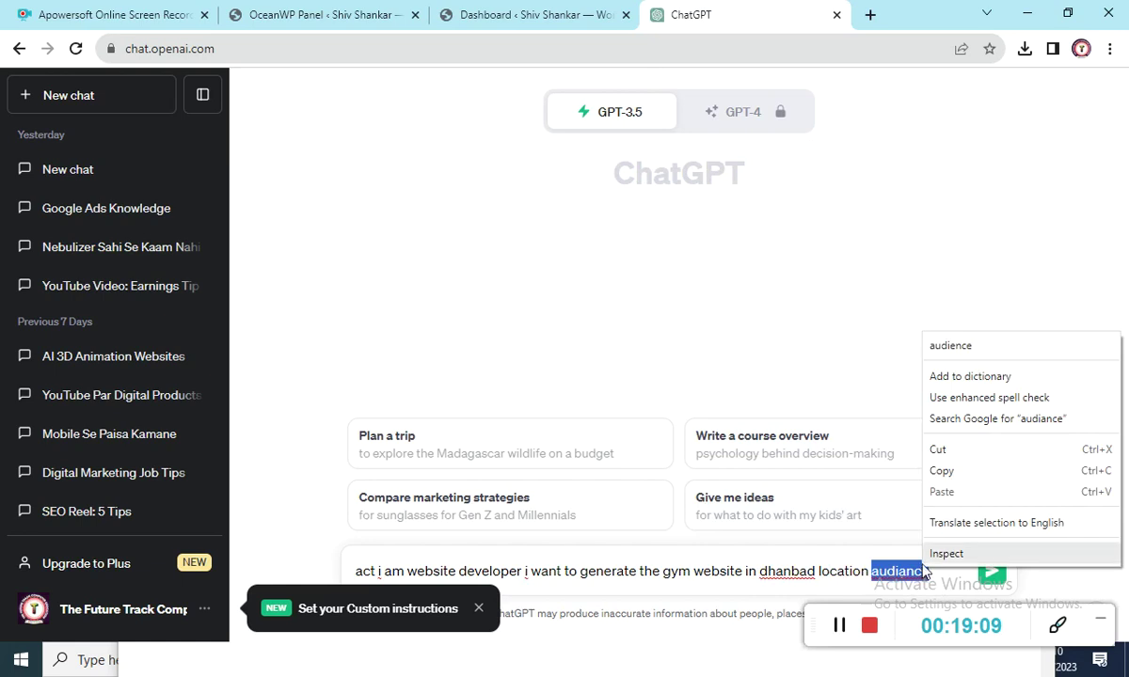
pyautogui.click(898, 322)
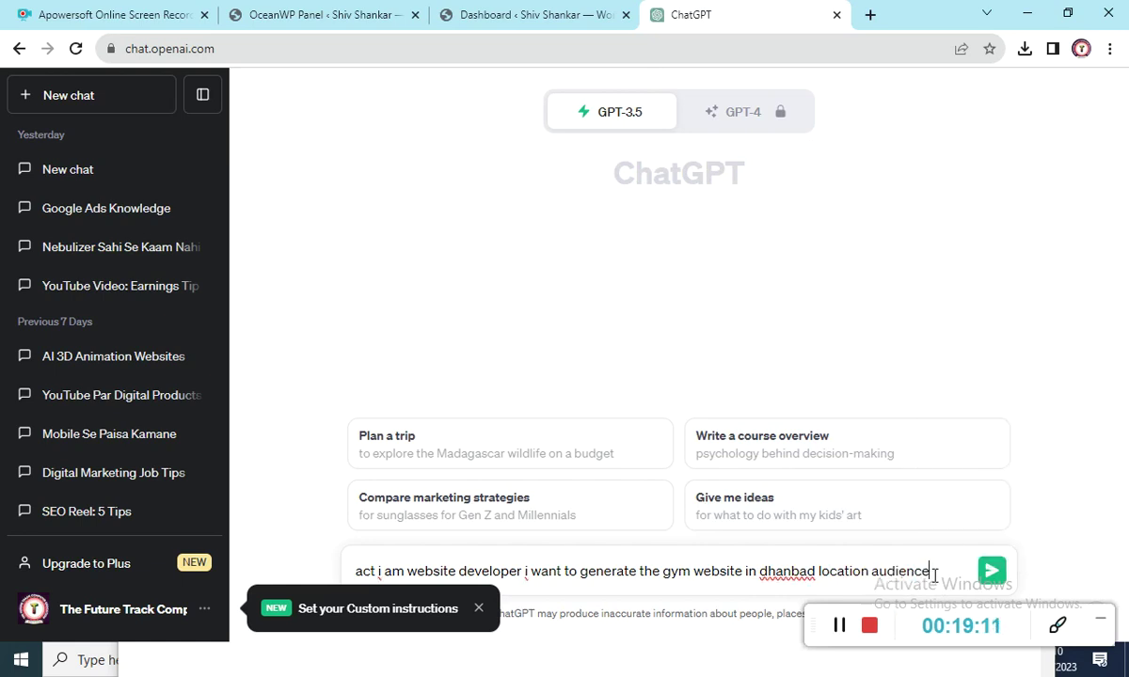
# Finish the prompt with "so please give the how many page create in this website" and send it
pyautogui.write('so ple')
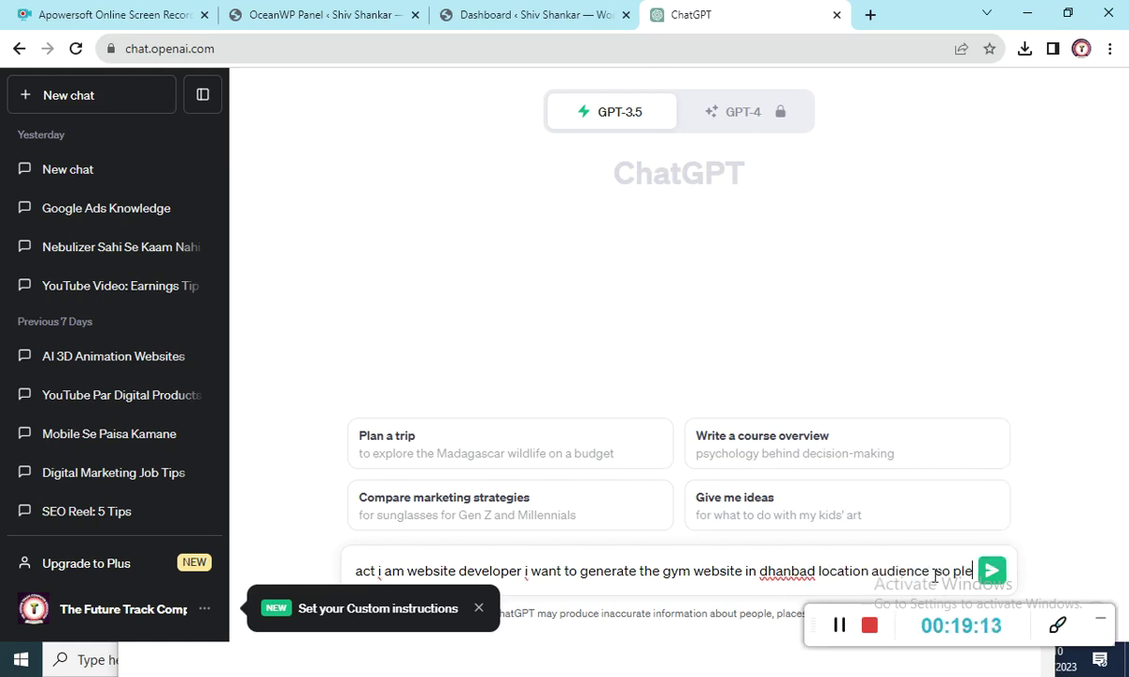
pyautogui.write('ase give the su')
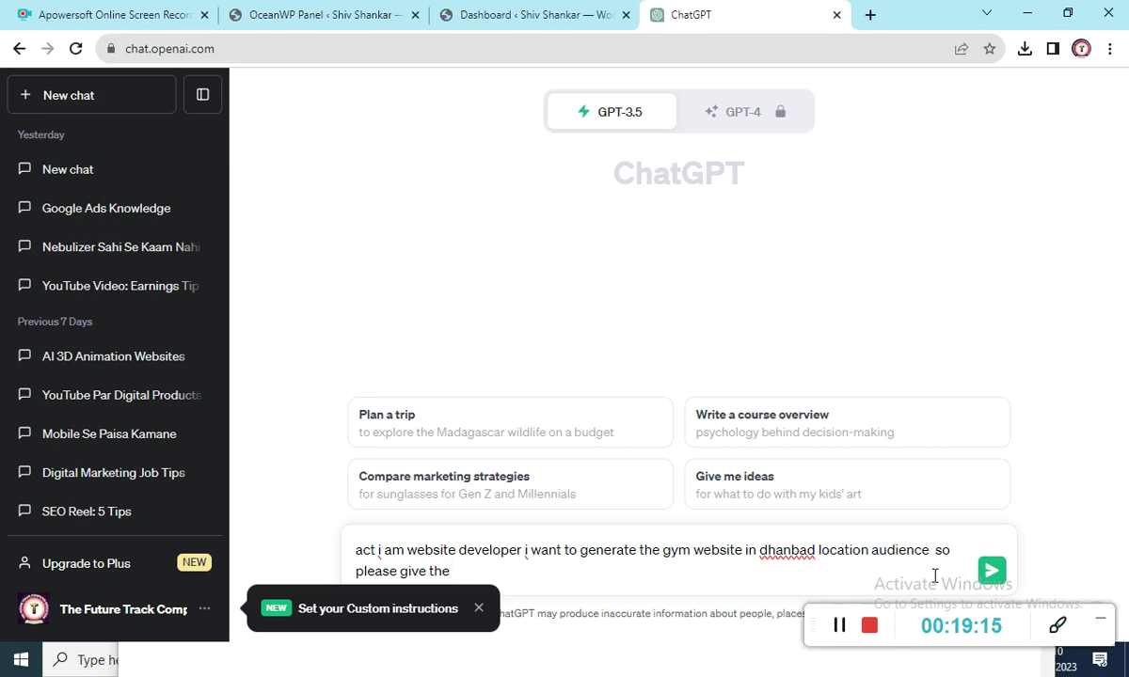
pyautogui.press('BackSpace')
pyautogui.press('BackSpace')
pyautogui.write('sugge')
pyautogui.press('BackSpace')
pyautogui.press('BackSpace')
pyautogui.press('BackSpace')
pyautogui.press('BackSpace')
pyautogui.press('BackSpace')
pyautogui.write('how to m')
pyautogui.press('BackSpace')
pyautogui.press('BackSpace')
pyautogui.press('BackSpace')
pyautogui.write('many page')
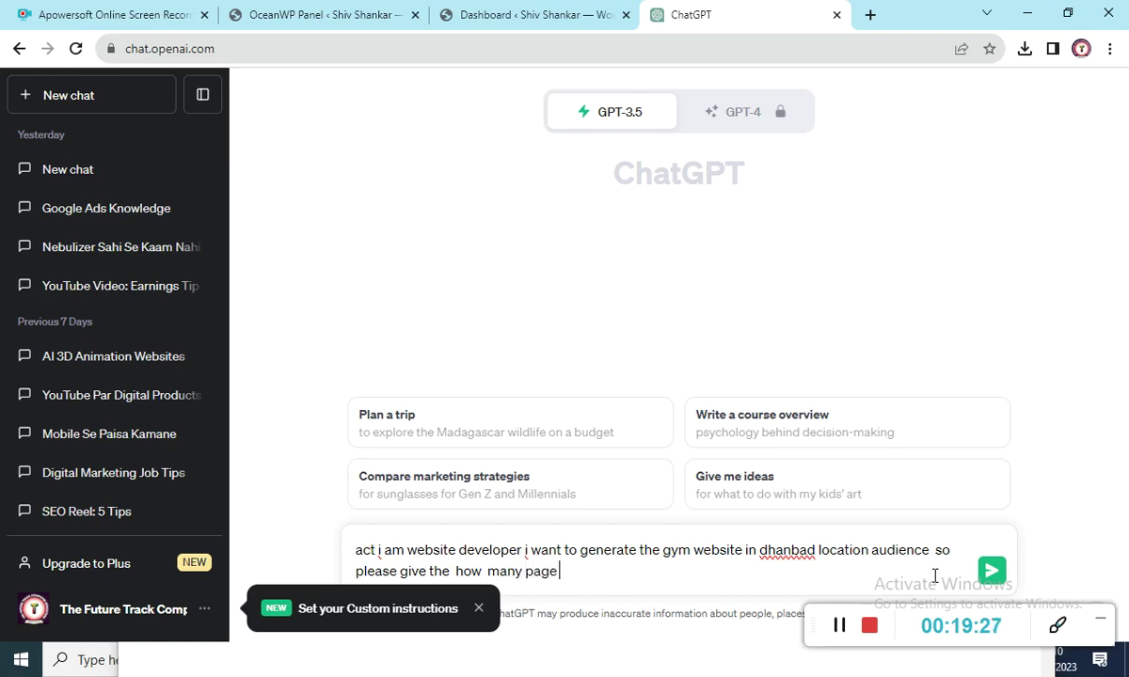
pyautogui.write(' create in th')
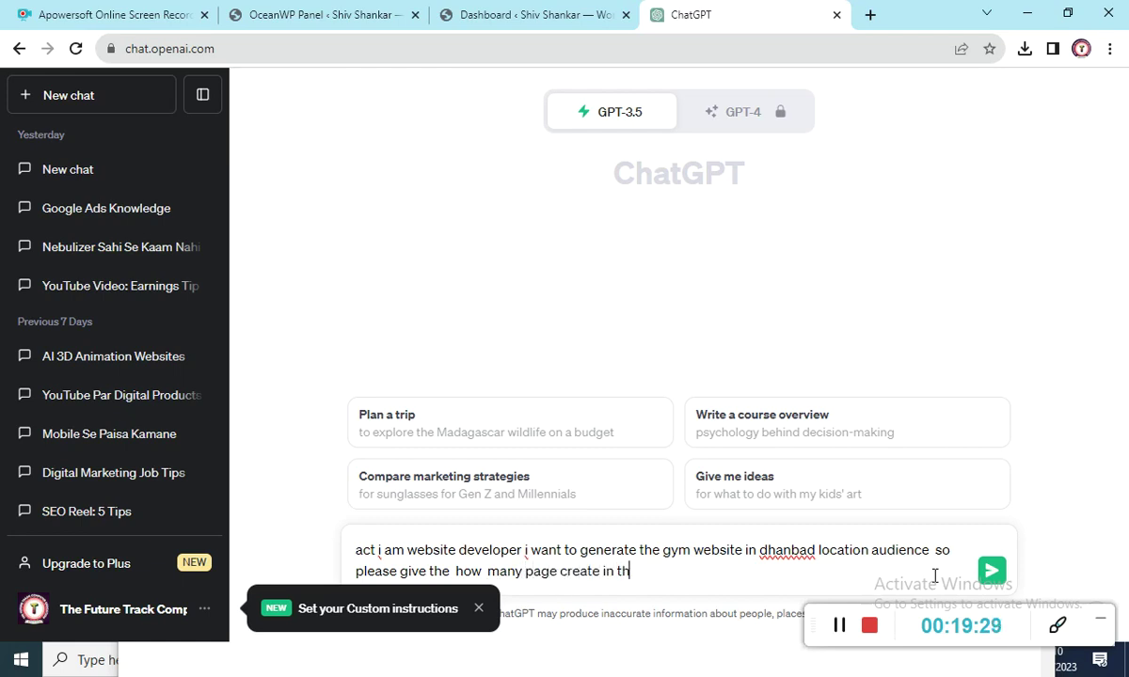
pyautogui.write('is video')
pyautogui.press('BackSpace')
pyautogui.press('BackSpace')
pyautogui.press('BackSpace')
pyautogui.press('BackSpace')
pyautogui.press('BackSpace')
pyautogui.write('website')
pyautogui.press('Return')
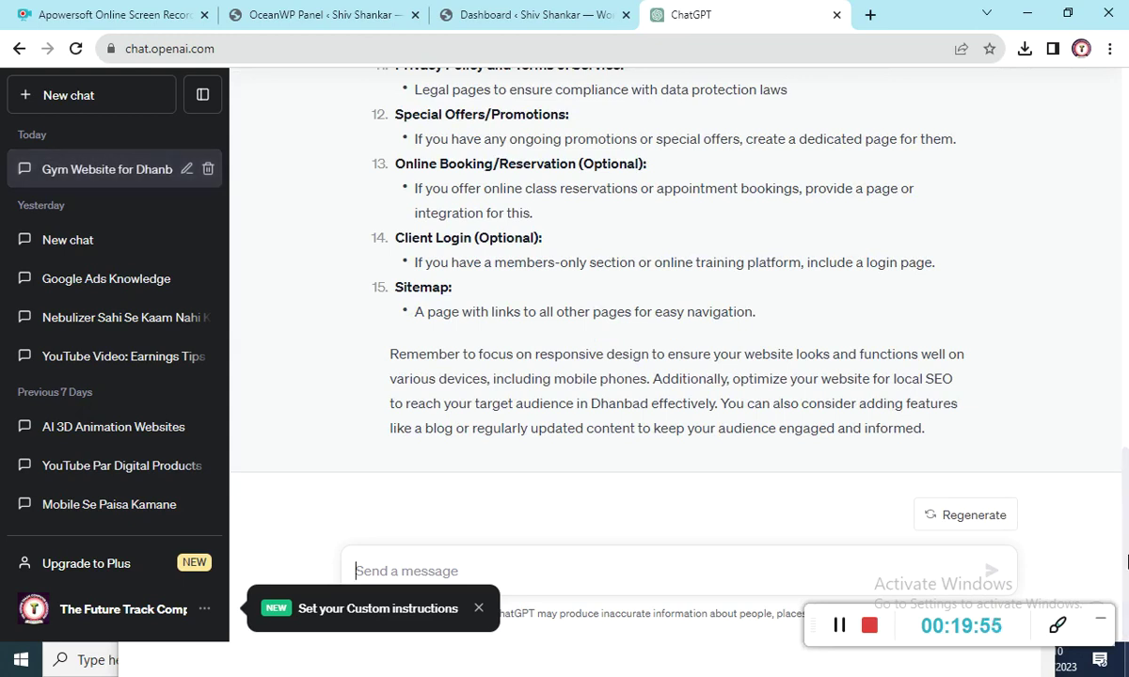
# Copy the sent gym website prompt and paste it into a new chat
pyautogui.scroll(15, 1125, 511)
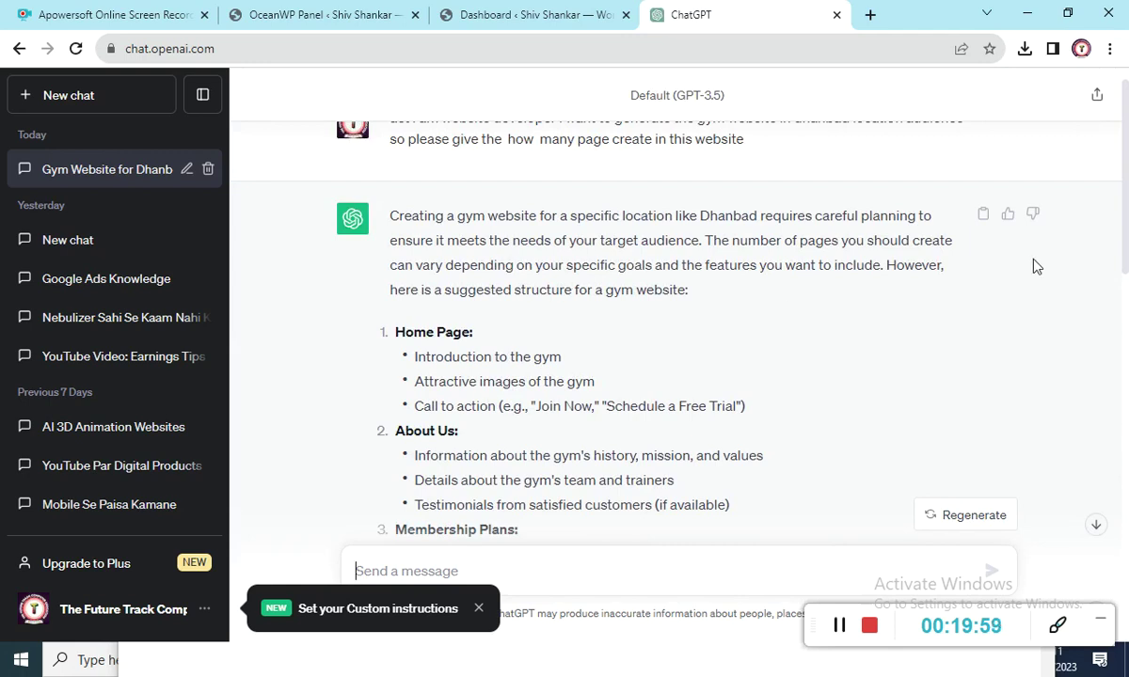
pyautogui.scroll(1, 1125, 155)
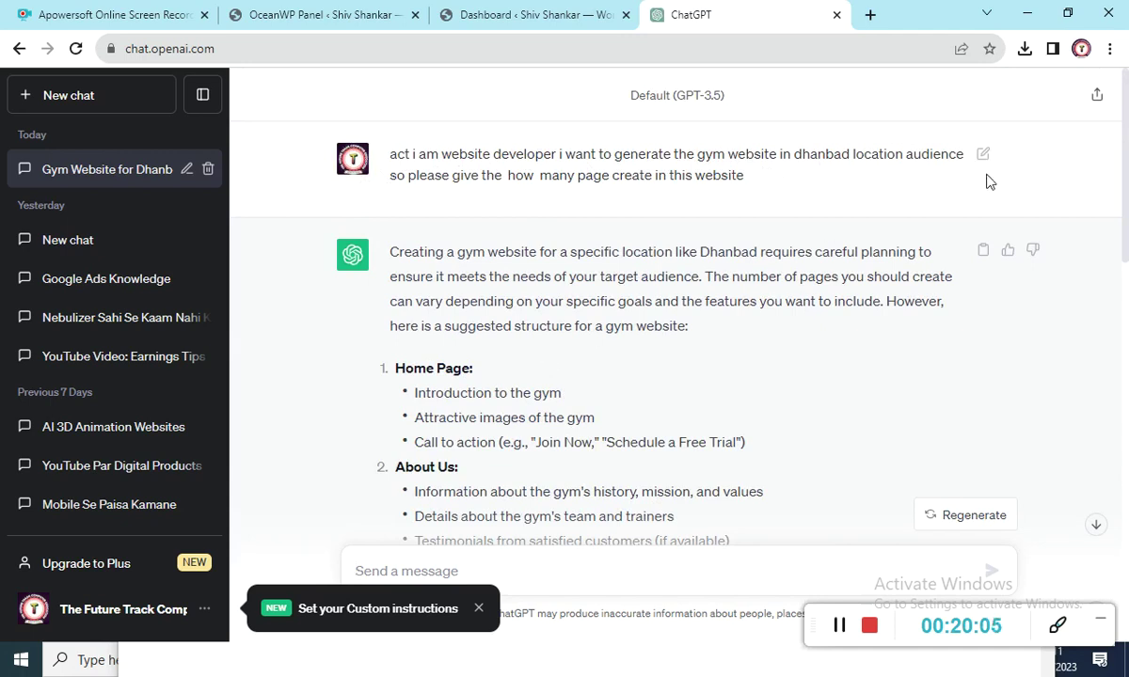
pyautogui.scroll(-1, 1123, 188)
pyautogui.scroll(1, 1121, 123)
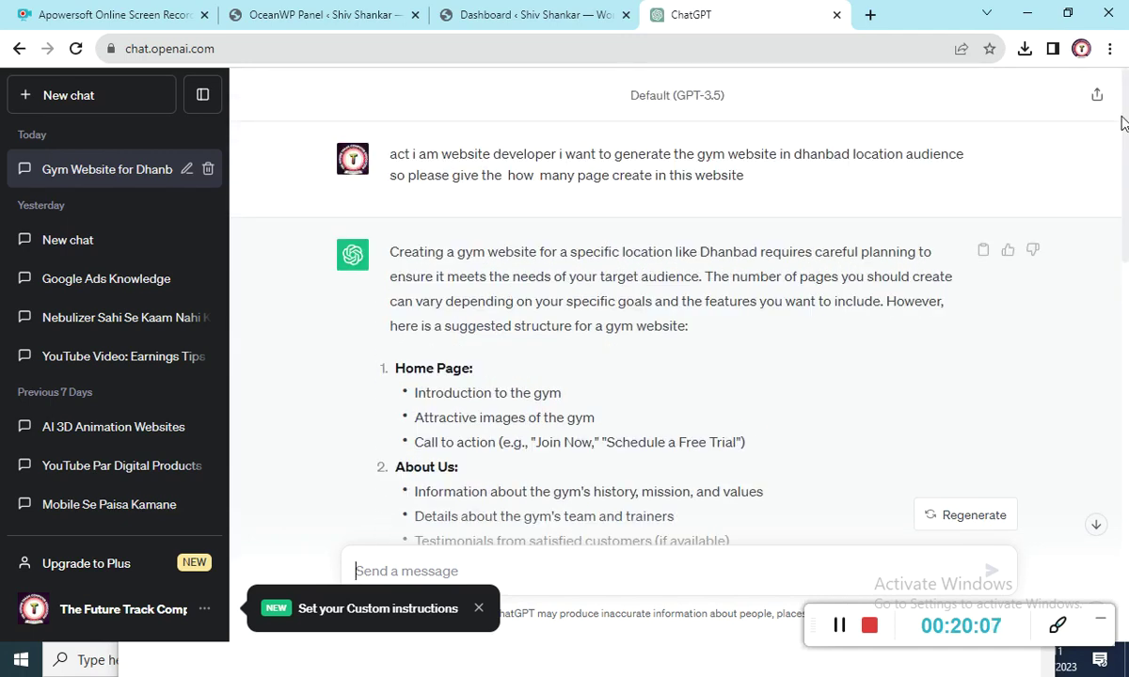
pyautogui.moveTo(753, 184); pyautogui.dragTo(378, 164)
pyautogui.rightClick(433, 168)
pyautogui.click(451, 179)
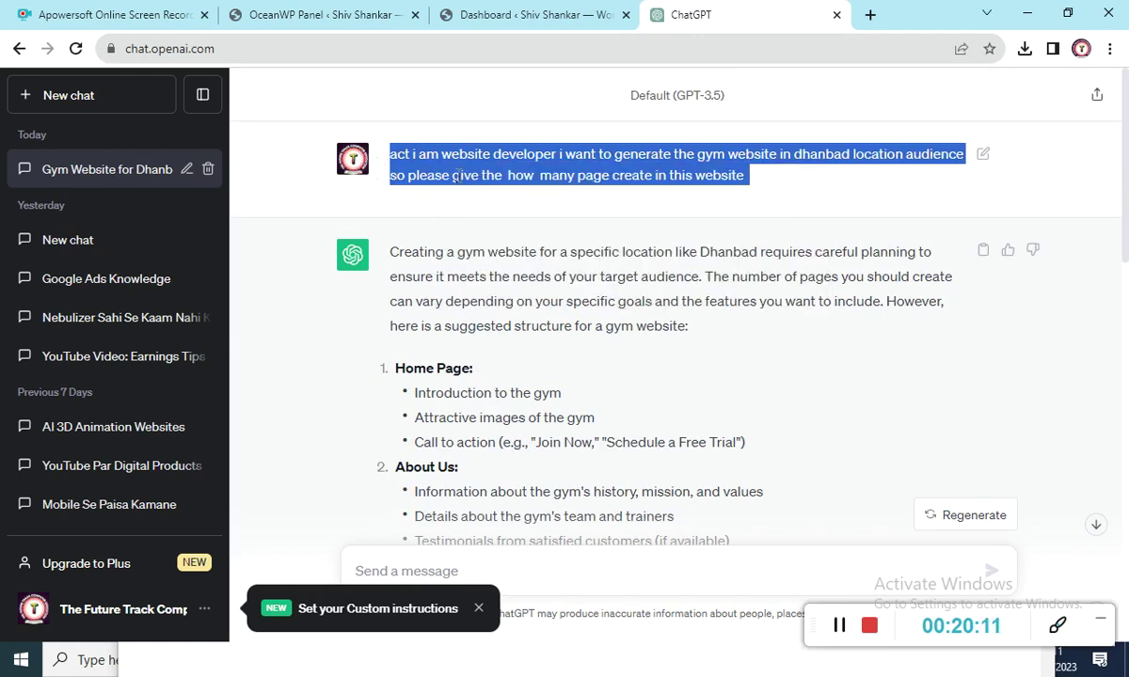
pyautogui.click(75, 97)
pyautogui.hotkey('ctrl', 'v')
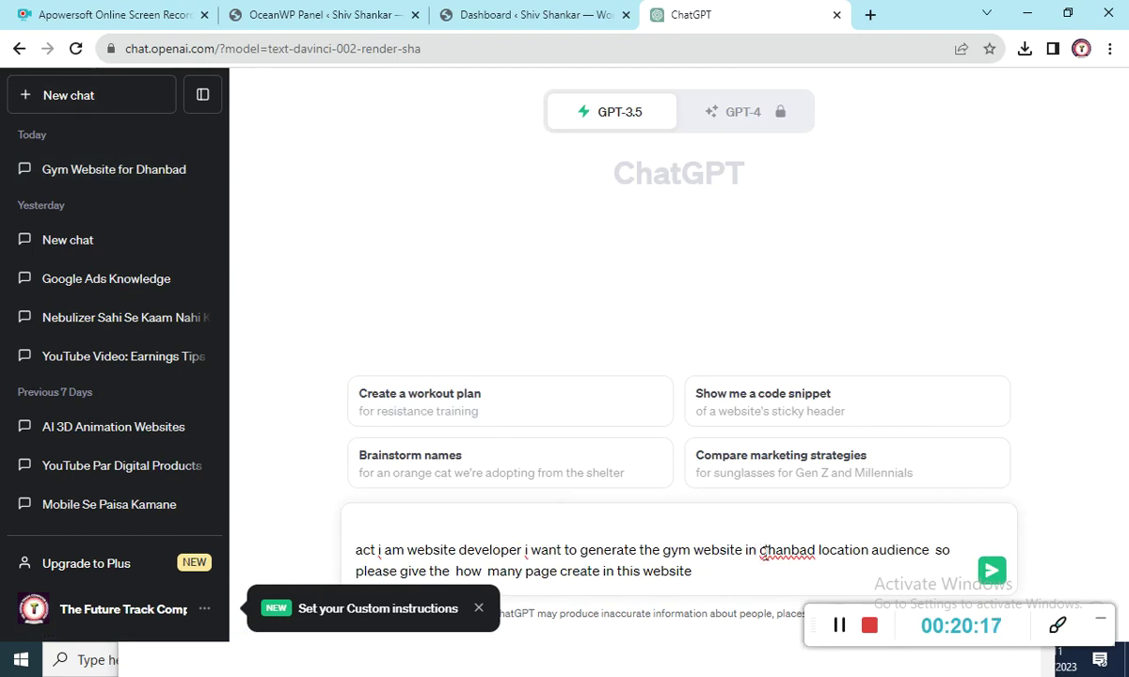
# Insert "wordpress for" before "dhanbad" in the pasted prompt and send it
pyautogui.write('wordpred')
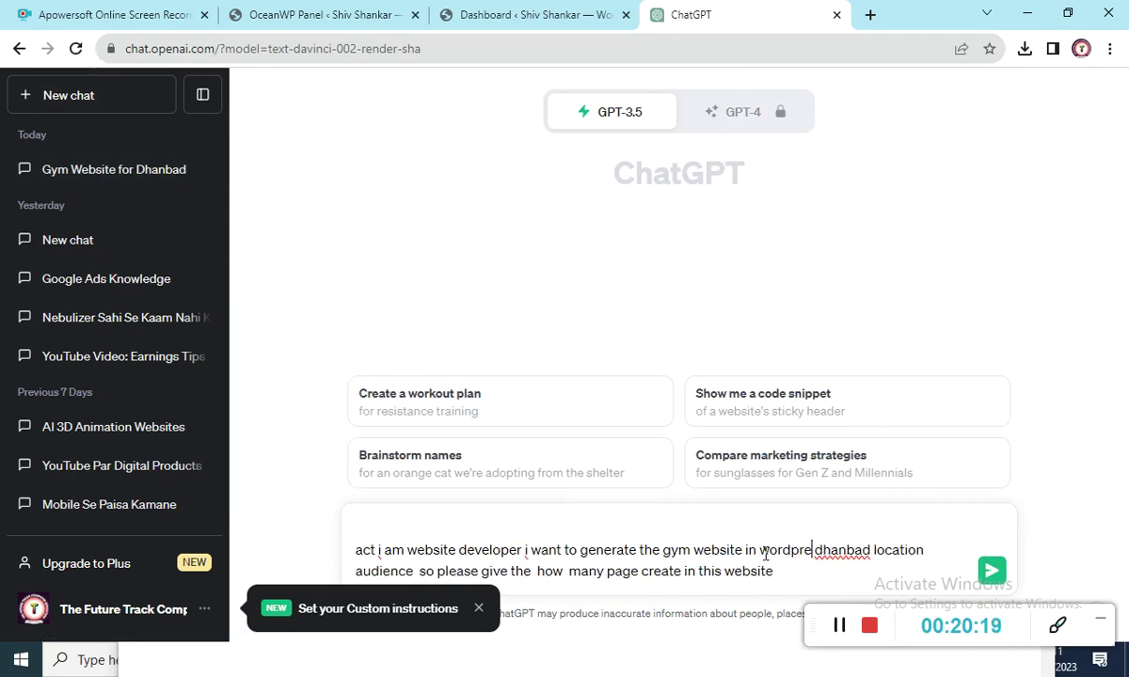
pyautogui.press('BackSpace')
pyautogui.press('BackSpace')
pyautogui.press('BackSpace')
pyautogui.press('BackSpace')
pyautogui.press('BackSpace')
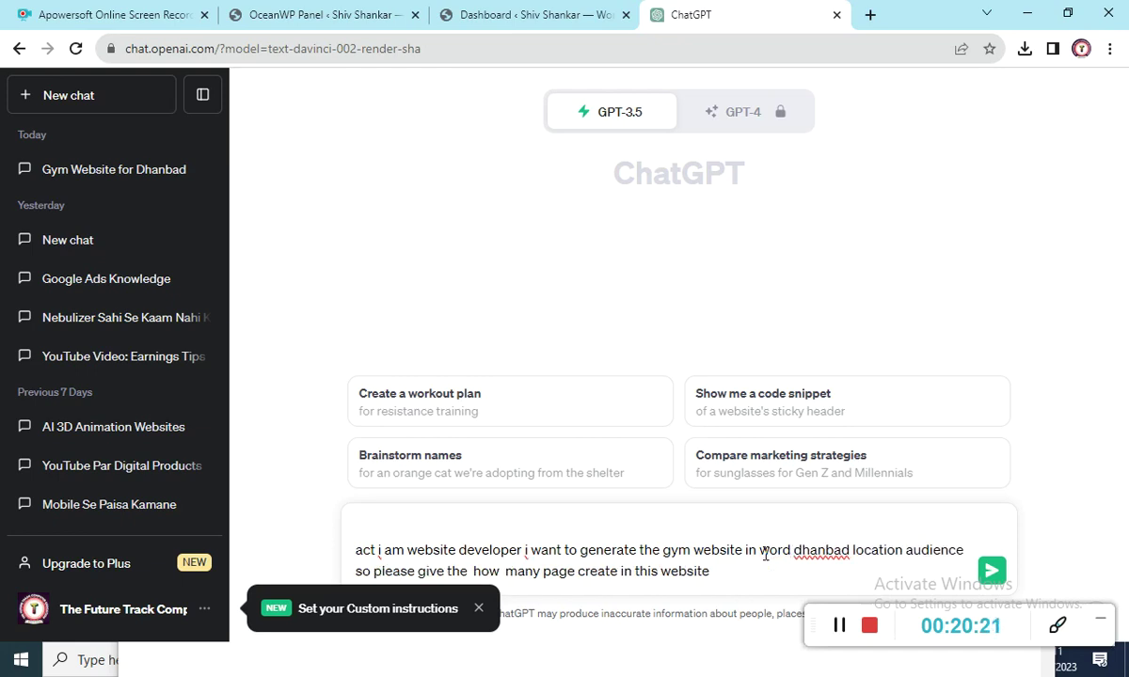
pyautogui.write('press for')
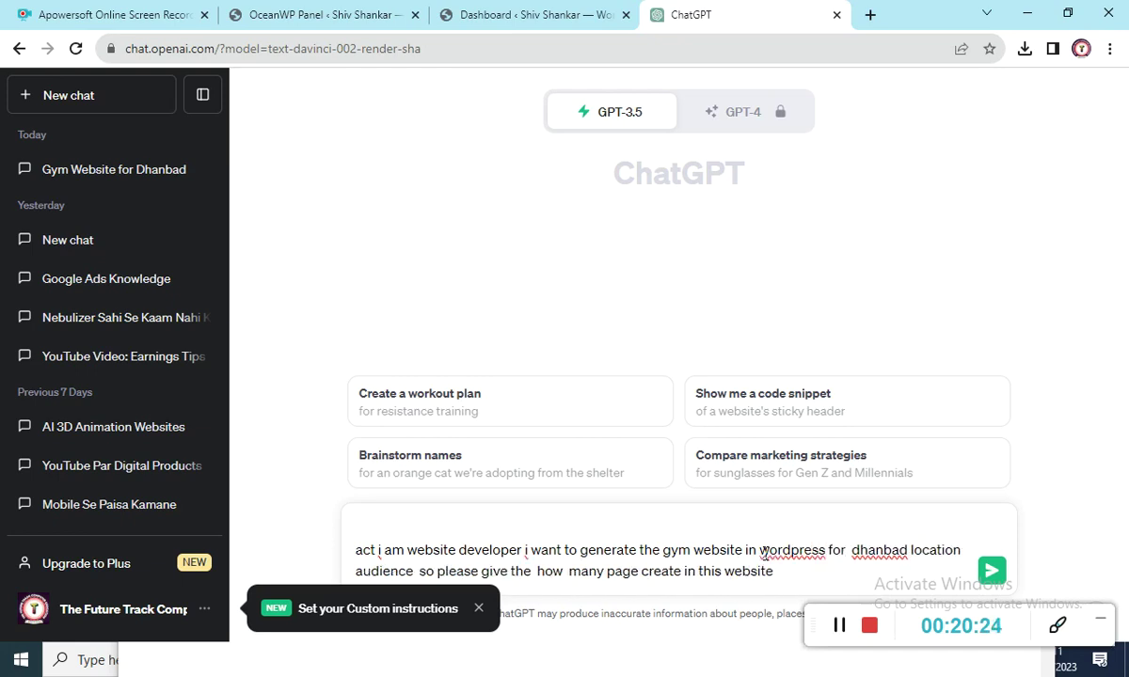
pyautogui.press('Return')
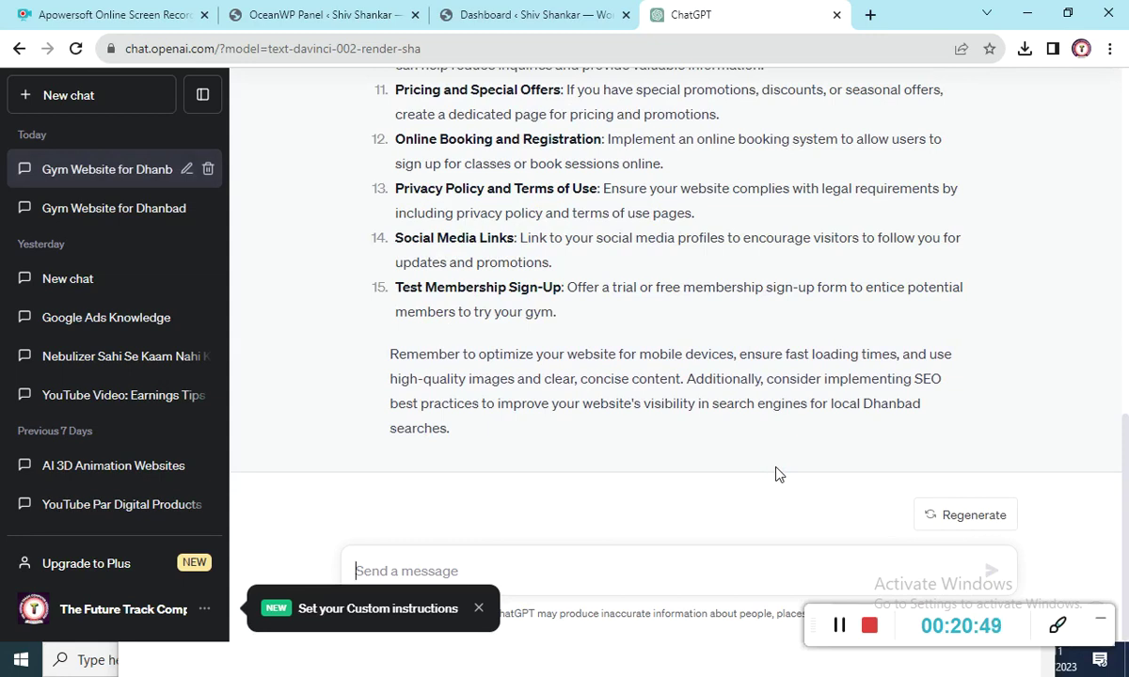
# Ask ChatGPT "in home page how many section give the table format" and review the replies in the chat
pyautogui.write('home')
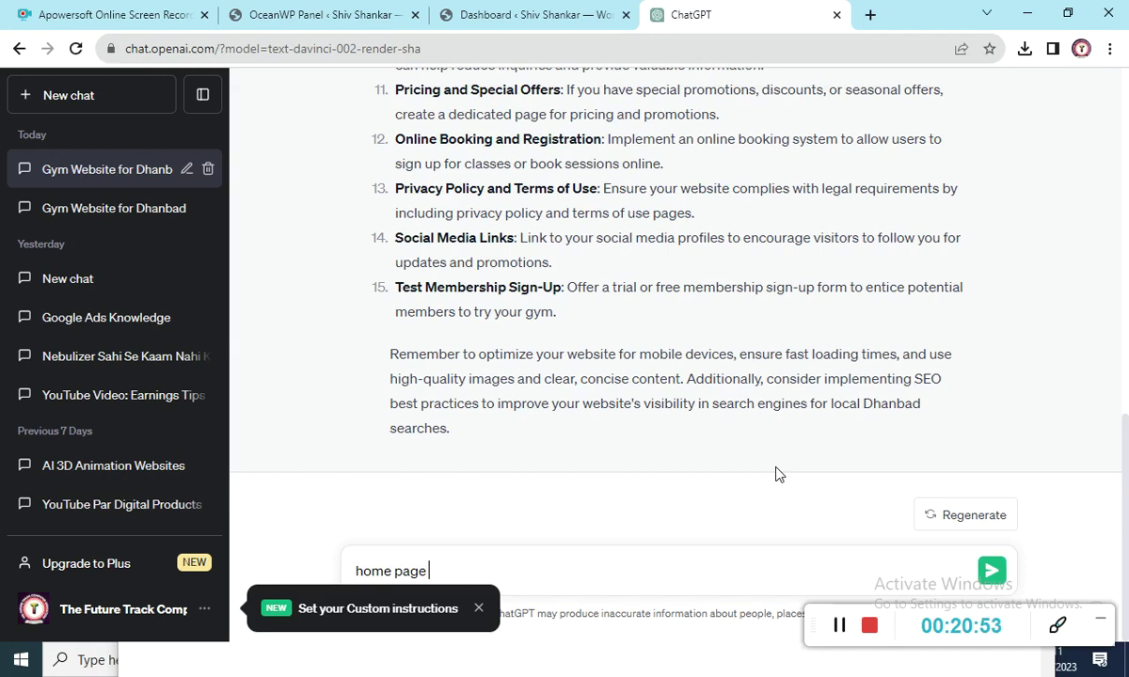
pyautogui.write(' page')
pyautogui.press('BackSpace')
pyautogui.press('BackSpace')
pyautogui.press('BackSpace')
pyautogui.press('BackSpace')
pyautogui.press('BackSpace')
pyautogui.press('BackSpace')
pyautogui.press('BackSpace')
pyautogui.press('BackSpace')
pyautogui.press('BackSpace')
pyautogui.write('in homw p')
pyautogui.press('BackSpace')
pyautogui.press('BackSpace')
pyautogui.press('BackSpace')
pyautogui.write('e page  how many sec')
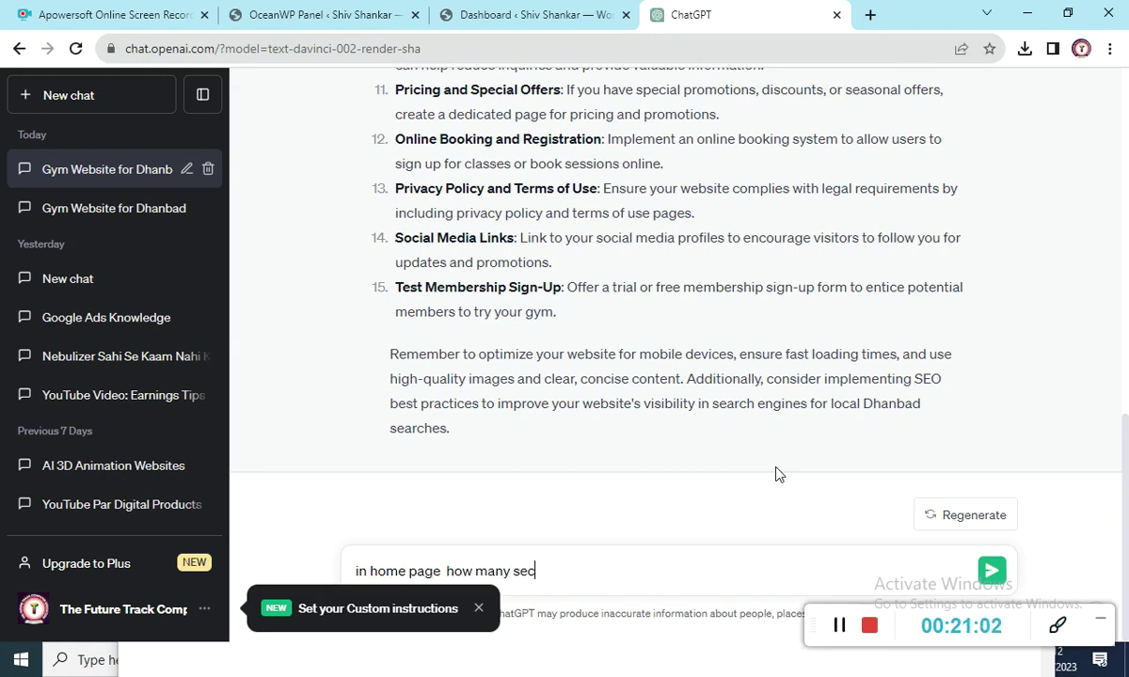
pyautogui.write('tion give the table format')
pyautogui.press('Return')
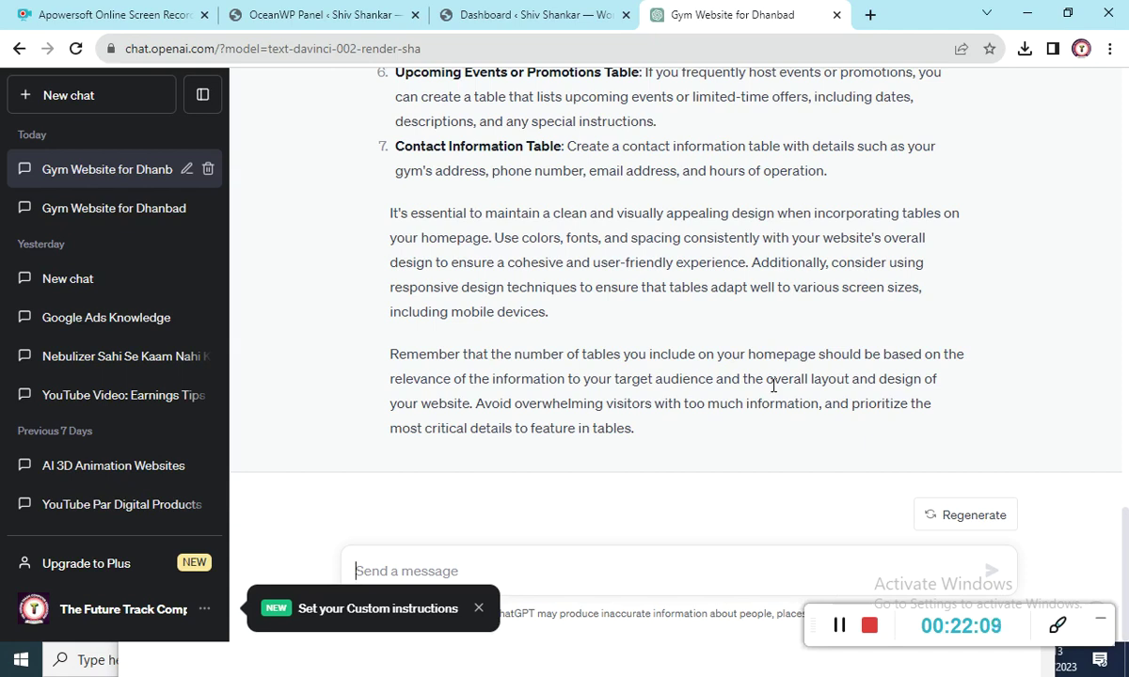
pyautogui.scroll(15, 1127, 452)
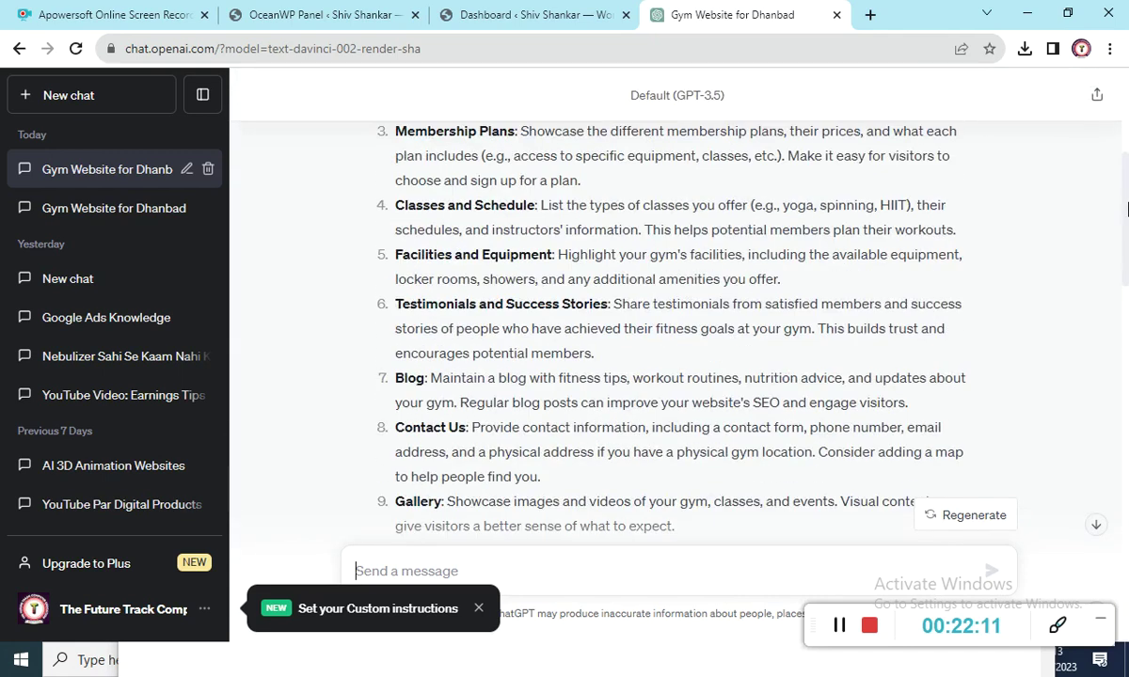
# Search Google for "toolzbuy" in a new browser tab and open the Toolzbuy website
pyautogui.click(871, 15)
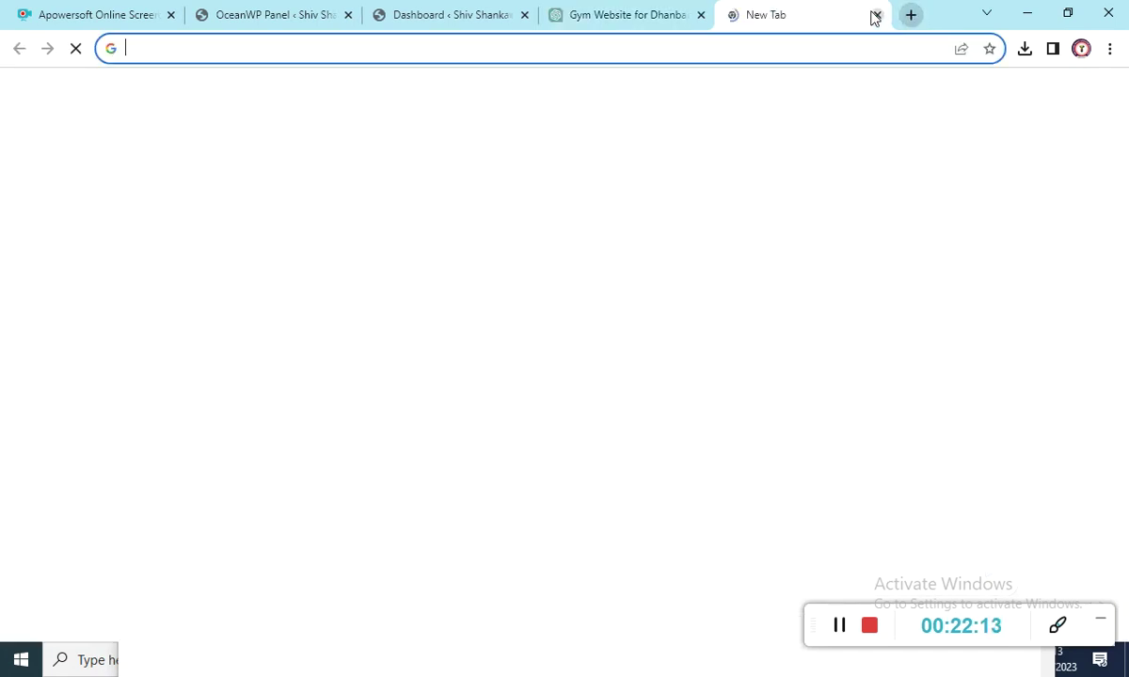
pyautogui.write('too')
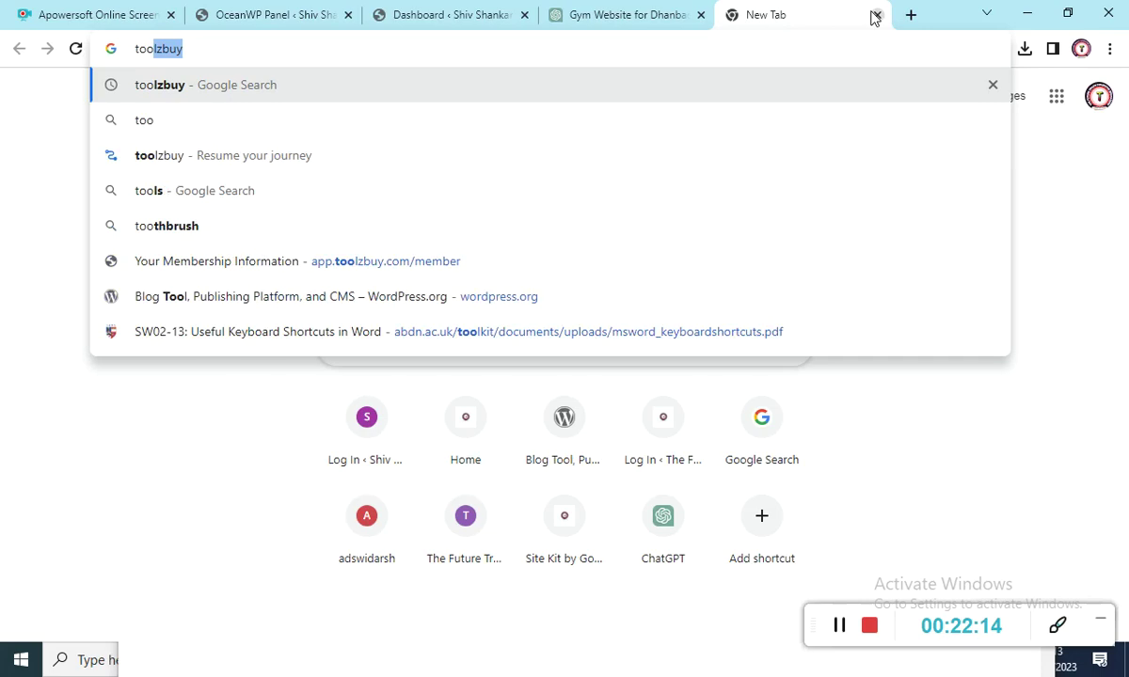
pyautogui.press('Return')
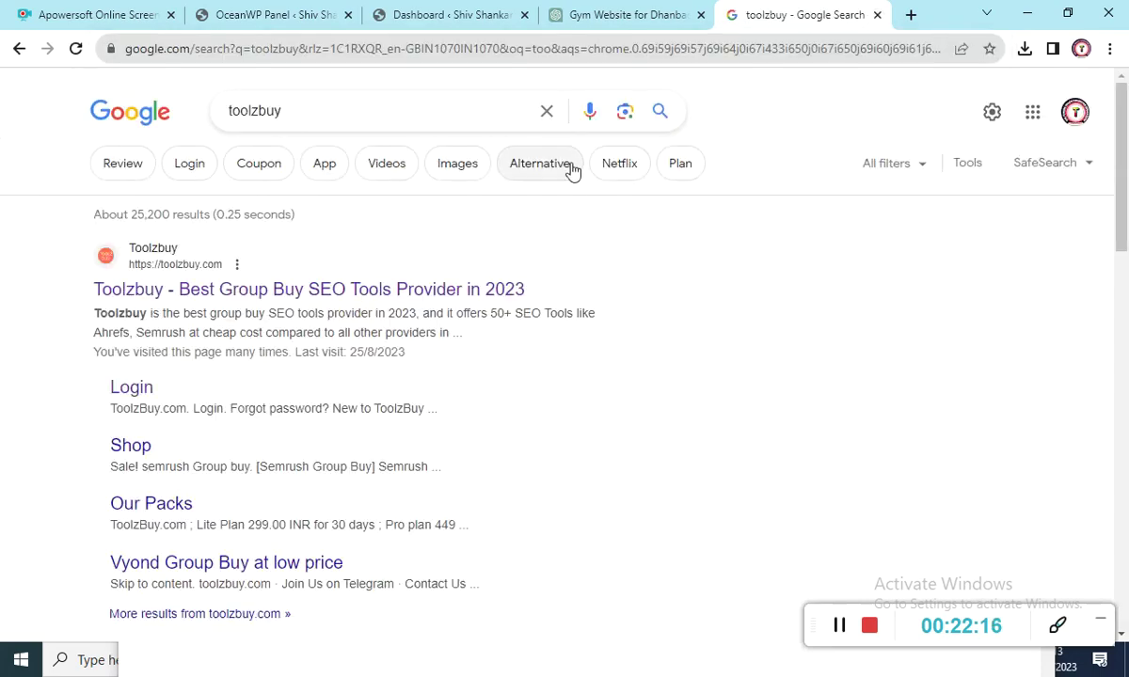
pyautogui.click(480, 293)
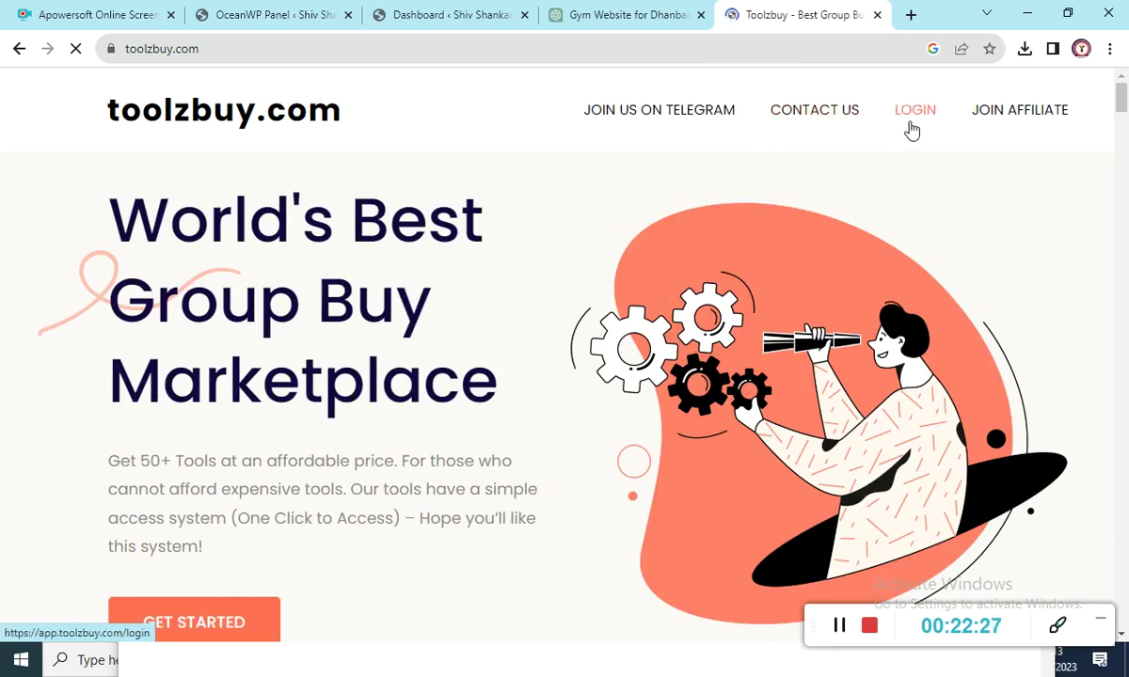
# Log in to the Toolzbuy member area with the saved credentials and open its iStock downloader
pyautogui.click(910, 120)
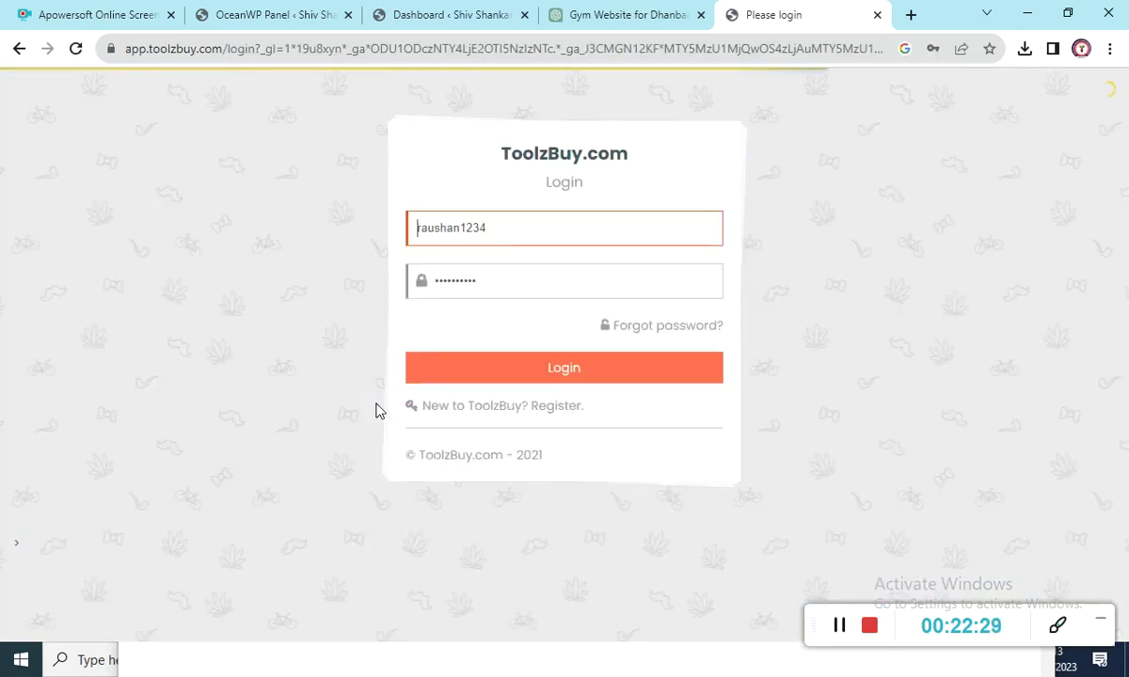
pyautogui.click(477, 365)
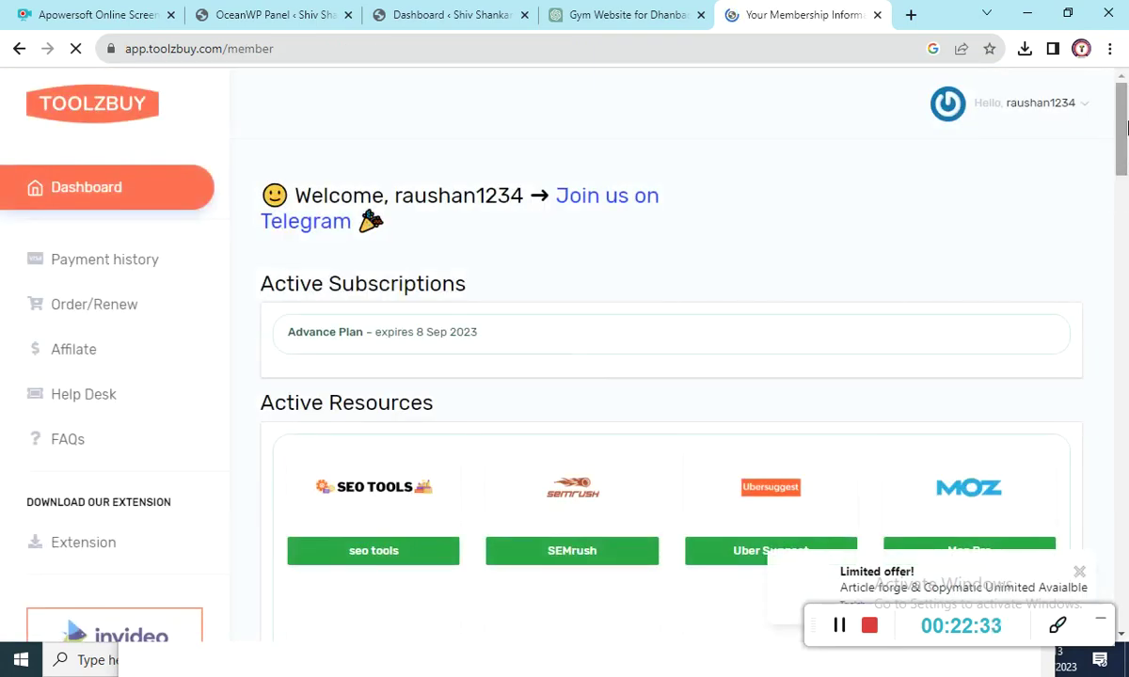
pyautogui.scroll(-4, 1115, 188)
pyautogui.moveTo(1122, 182); pyautogui.dragTo(1122, 561)
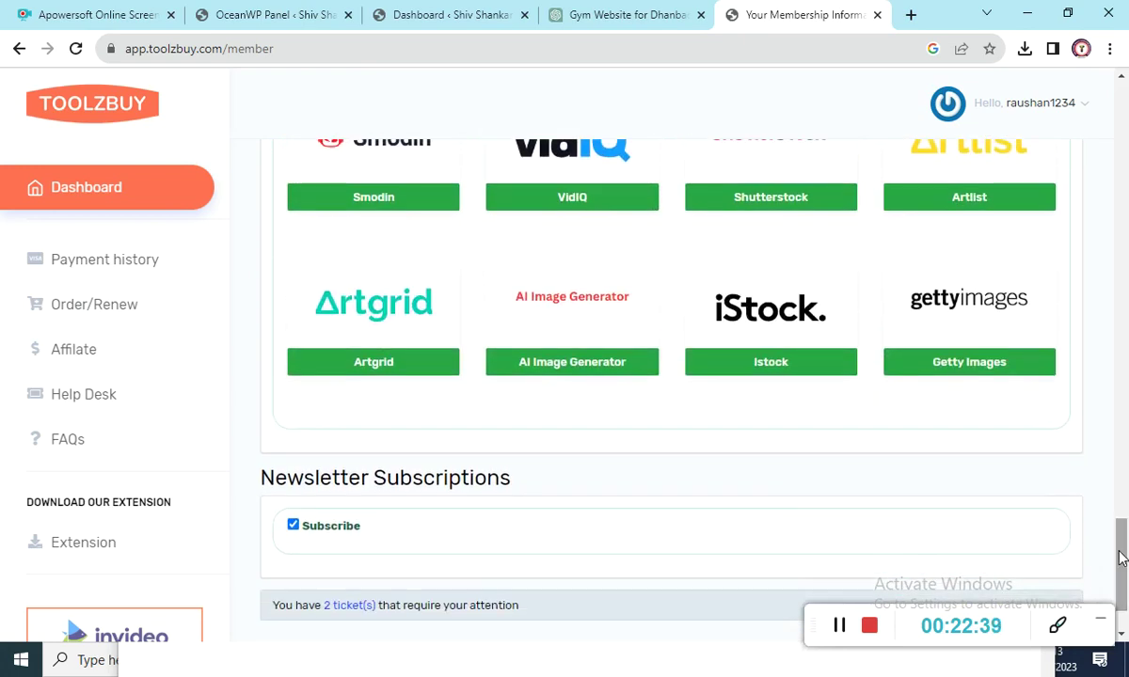
pyautogui.click(806, 374)
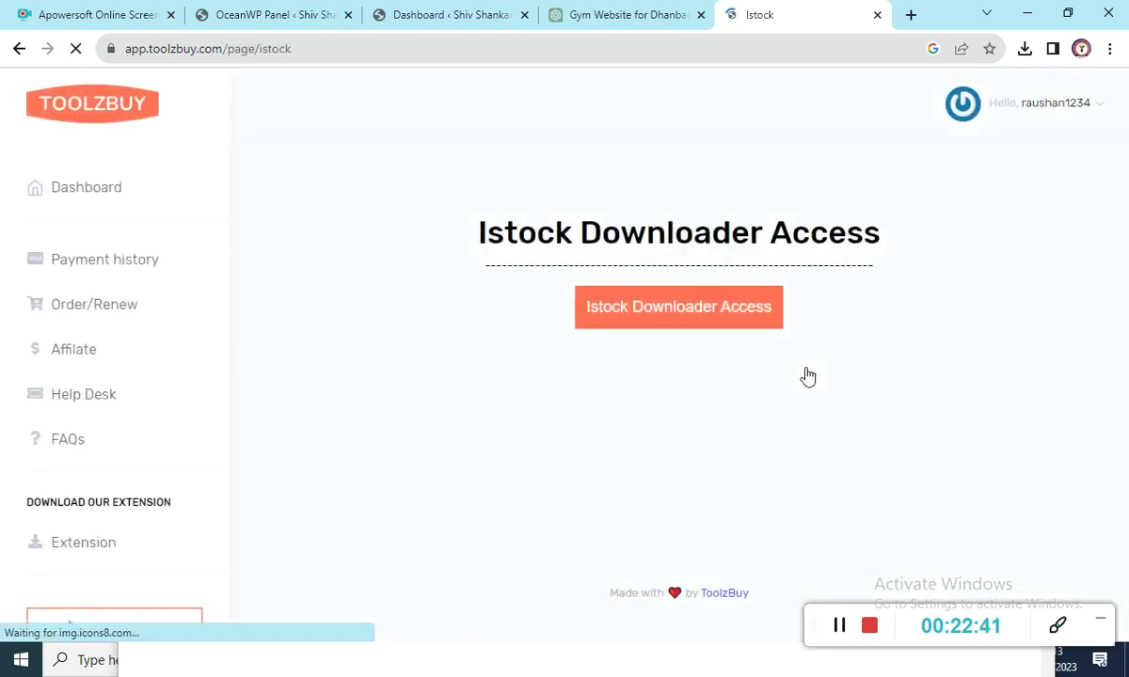
pyautogui.click(738, 317)
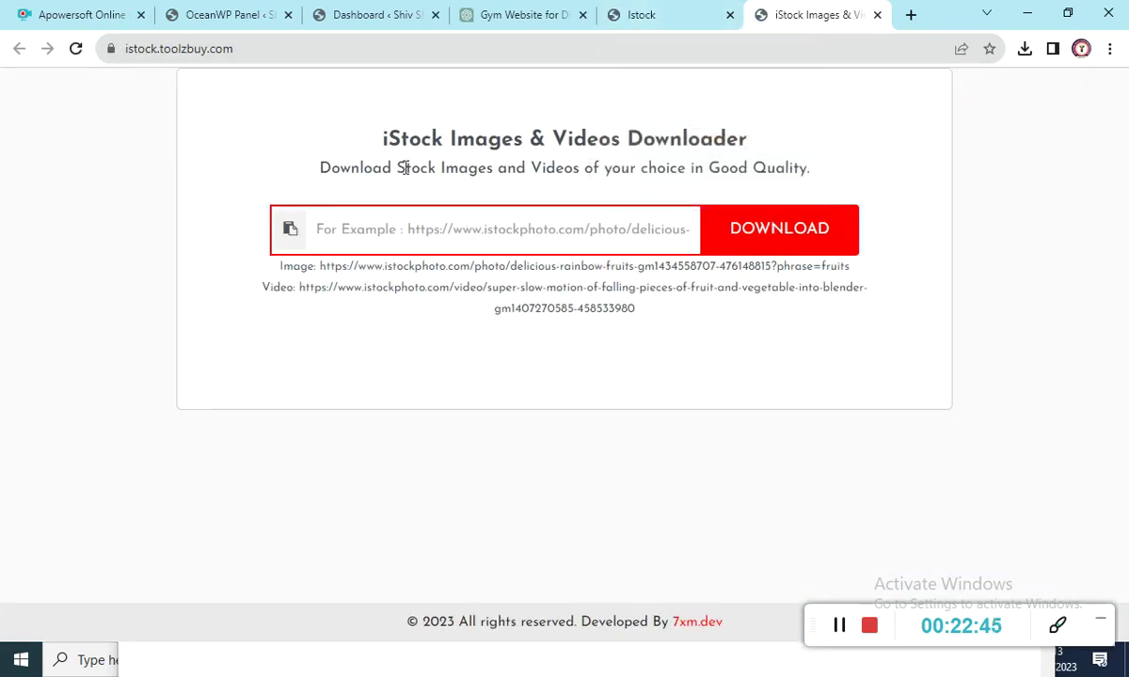
# Copy "iStock Images" from the downloader page's heading and search Google for it in a new tab
pyautogui.moveTo(382, 141); pyautogui.dragTo(525, 143)
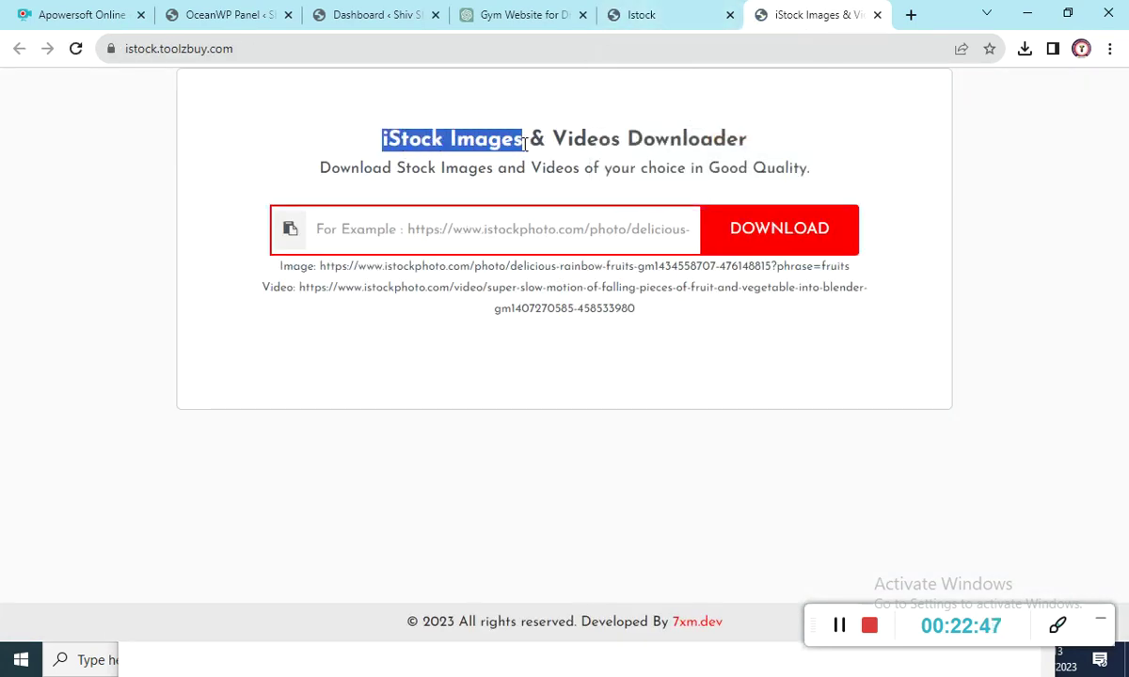
pyautogui.rightClick(514, 144)
pyautogui.click(539, 159)
pyautogui.click(911, 16)
pyautogui.hotkey('ctrl', 'v')
pyautogui.press('Return')
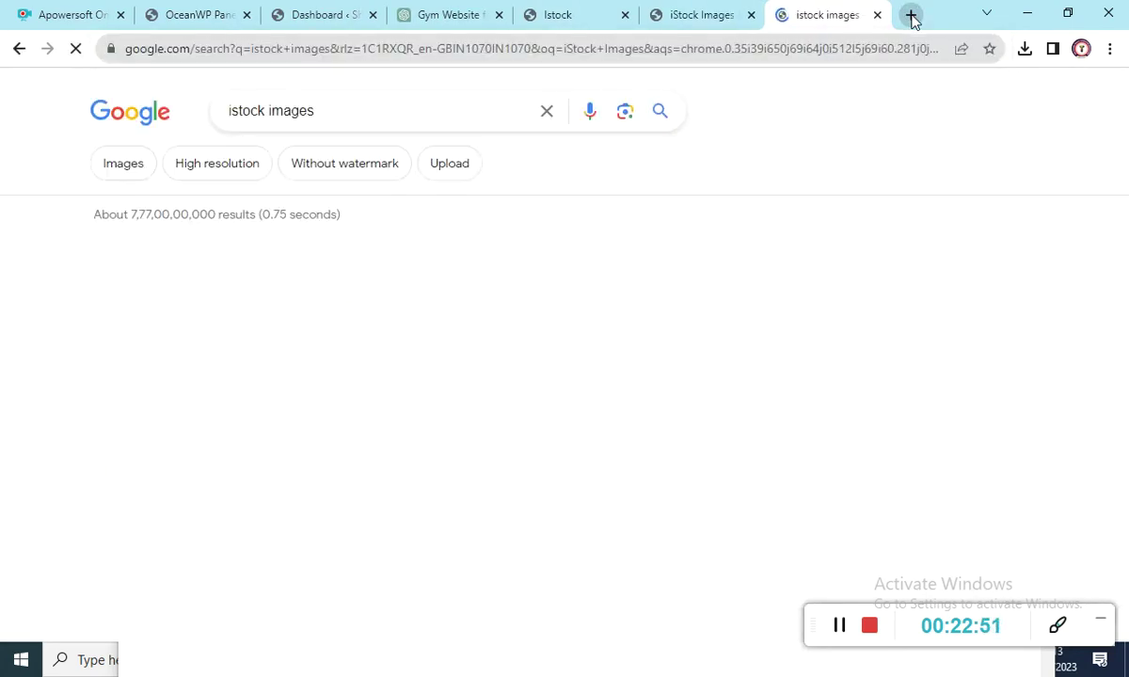
# Open the iStock website from the Google results and launch the AI Image Generator from the Toolzbuy member dashboard
pyautogui.moveTo(1118, 121); pyautogui.dragTo(1122, 189)
pyautogui.click(339, 338)
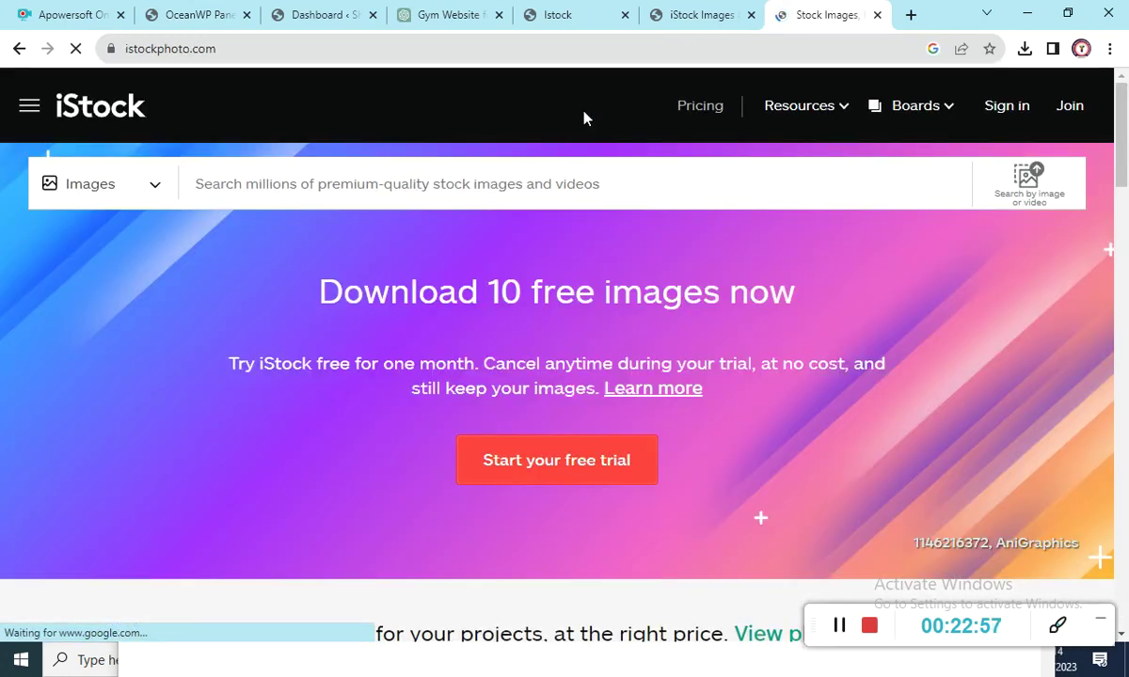
pyautogui.click(580, 13)
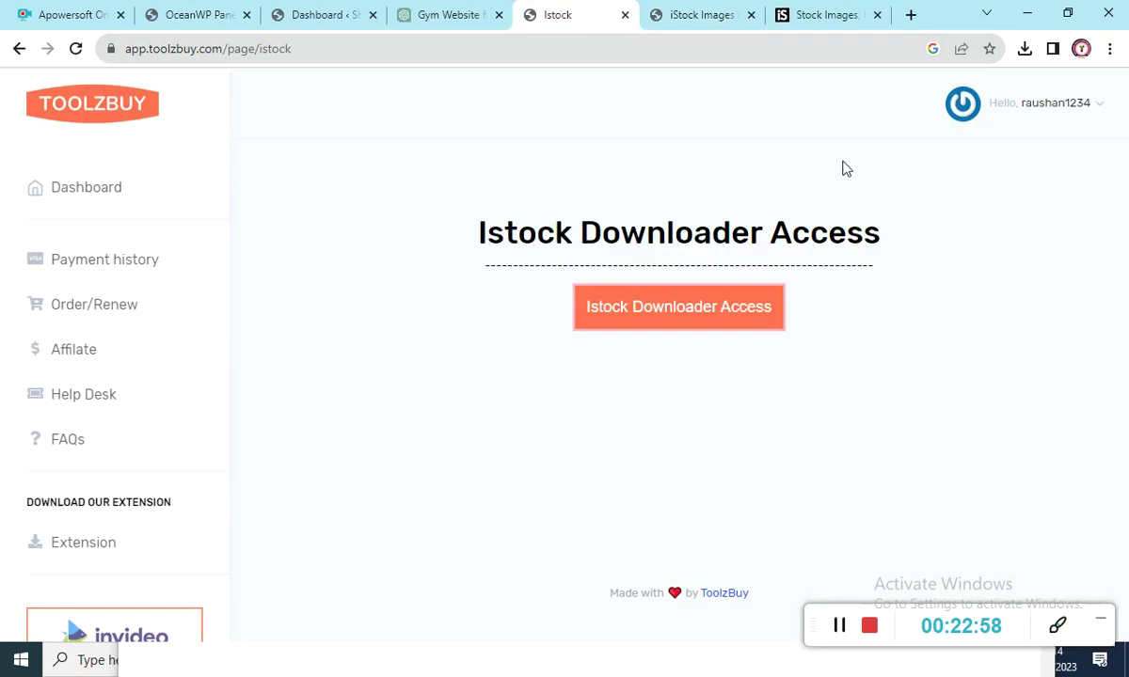
pyautogui.click(19, 48)
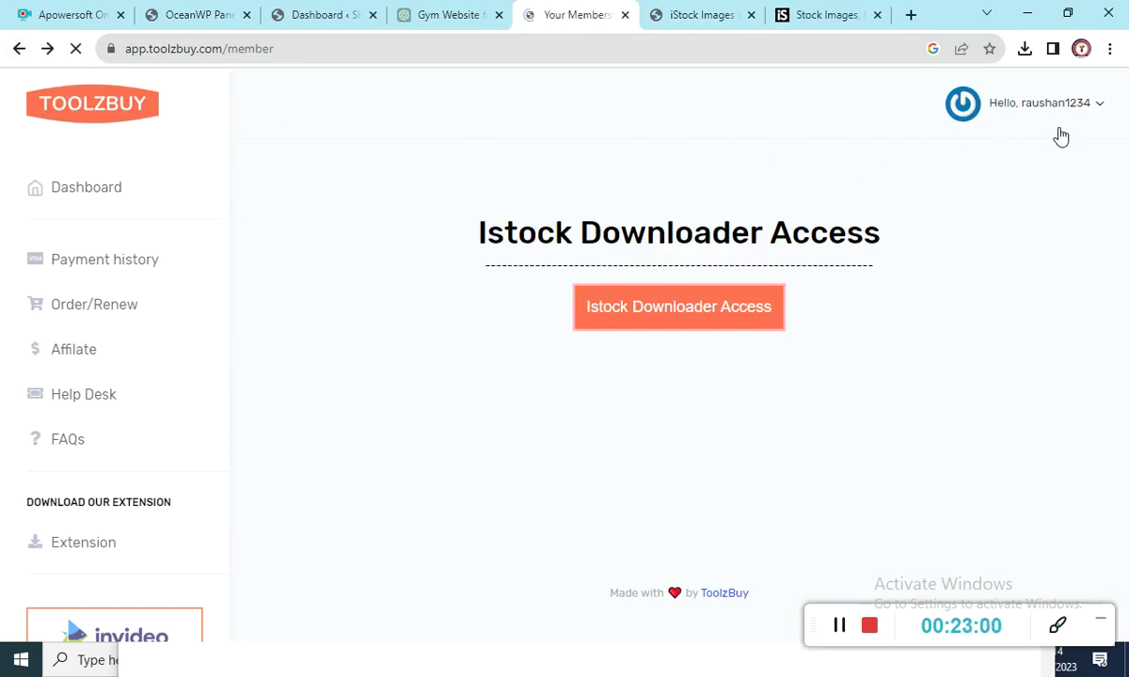
pyautogui.moveTo(1126, 151); pyautogui.dragTo(1124, 547)
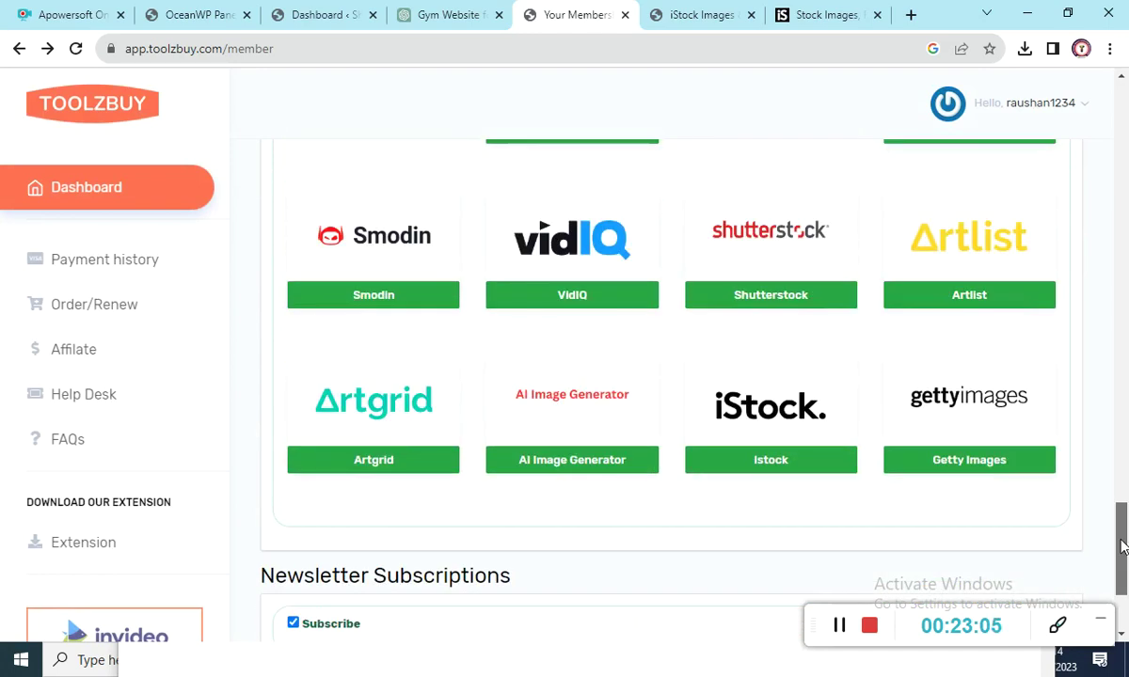
pyautogui.click(552, 459)
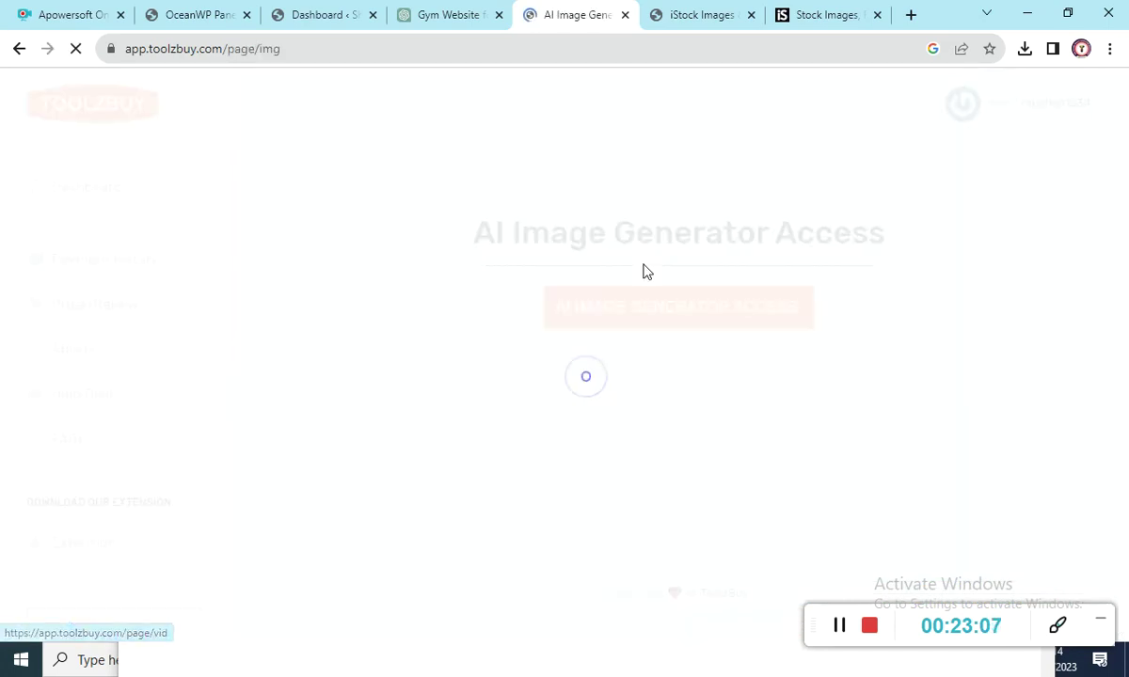
pyautogui.click(663, 320)
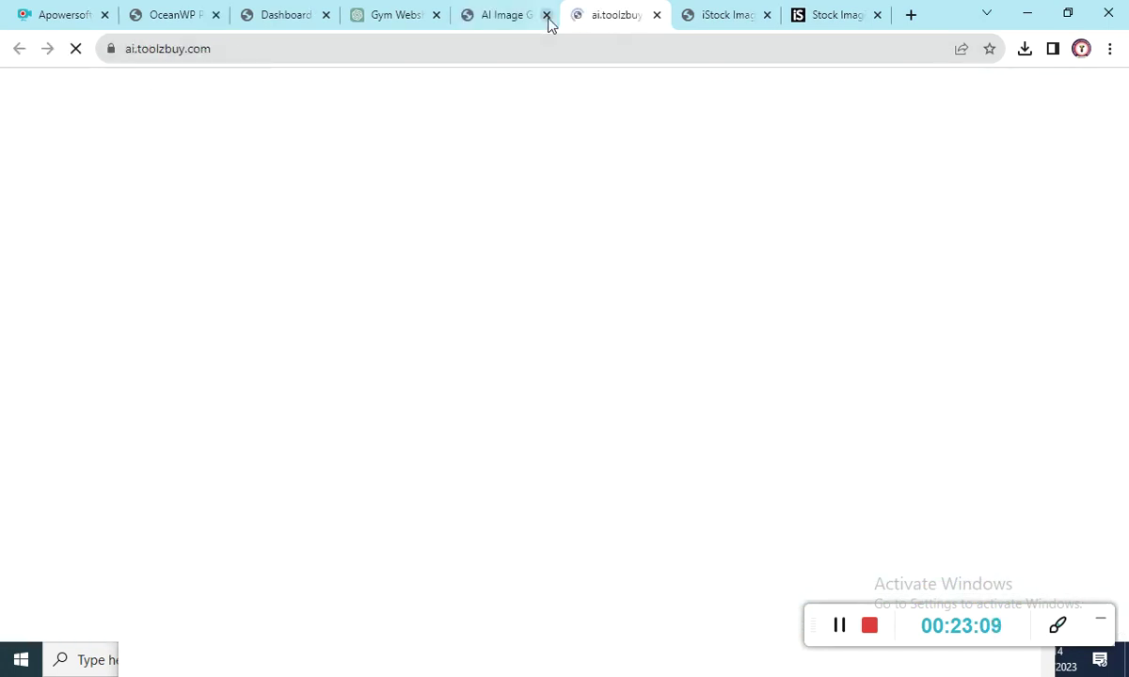
# Return to the Toolzbuy member dashboard and launch Envato Access through Envato Account Access 1
pyautogui.click(512, 15)
pyautogui.click(16, 47)
pyautogui.moveTo(1122, 150); pyautogui.dragTo(1125, 488)
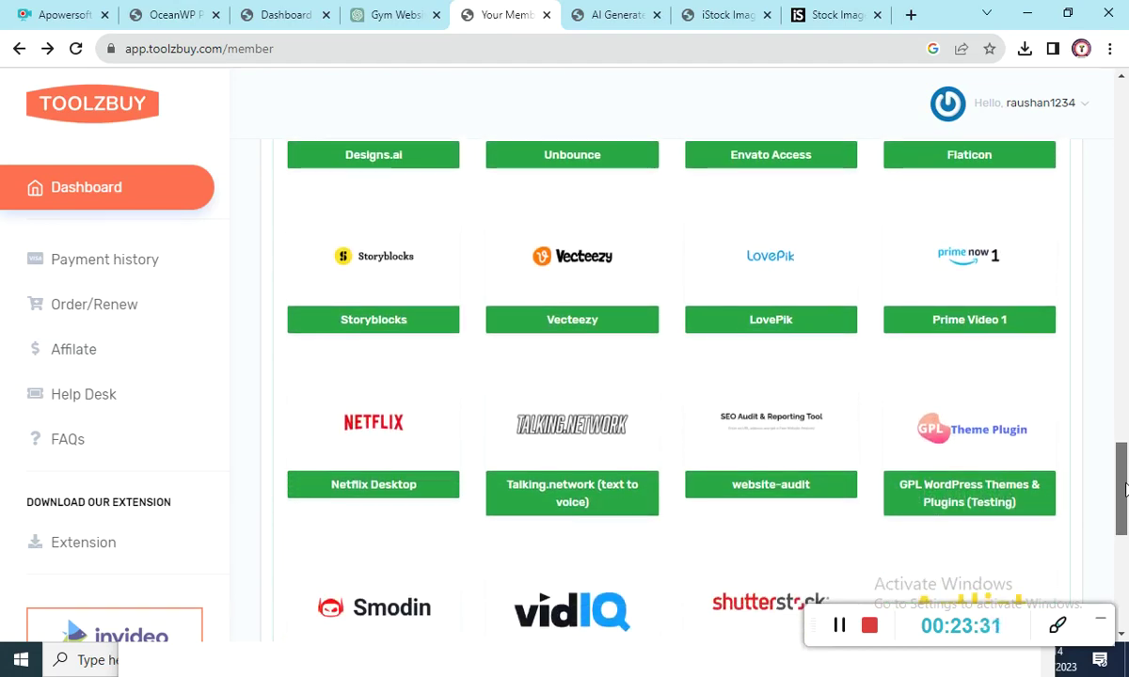
pyautogui.moveTo(1124, 489); pyautogui.dragTo(1124, 467)
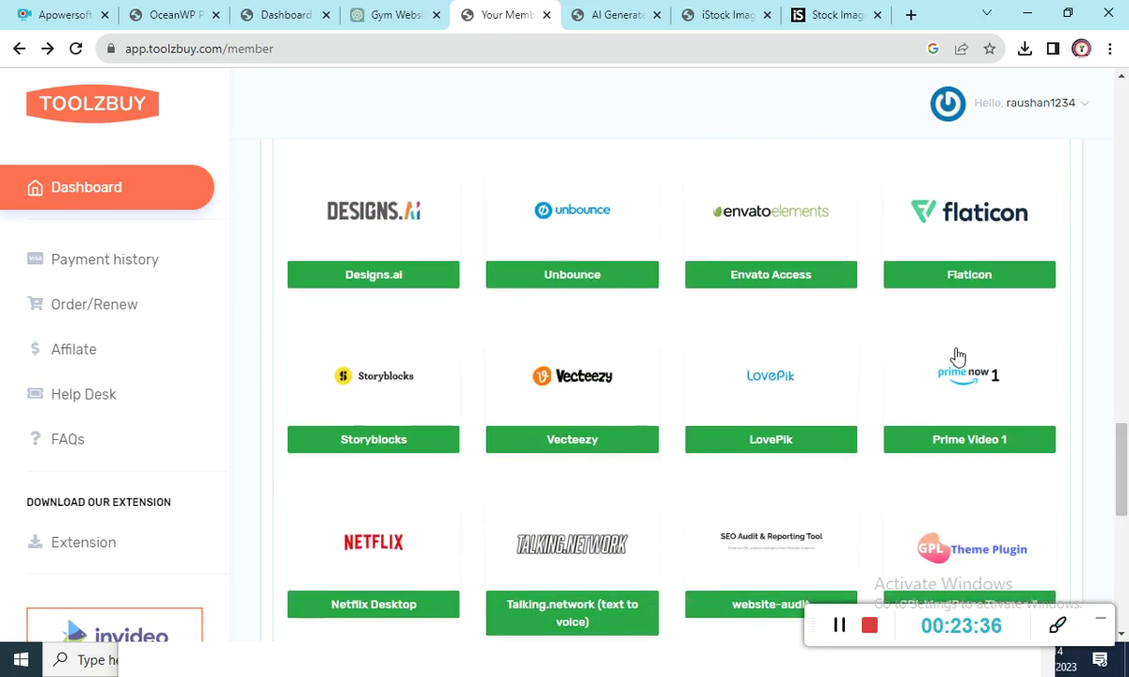
pyautogui.click(804, 271)
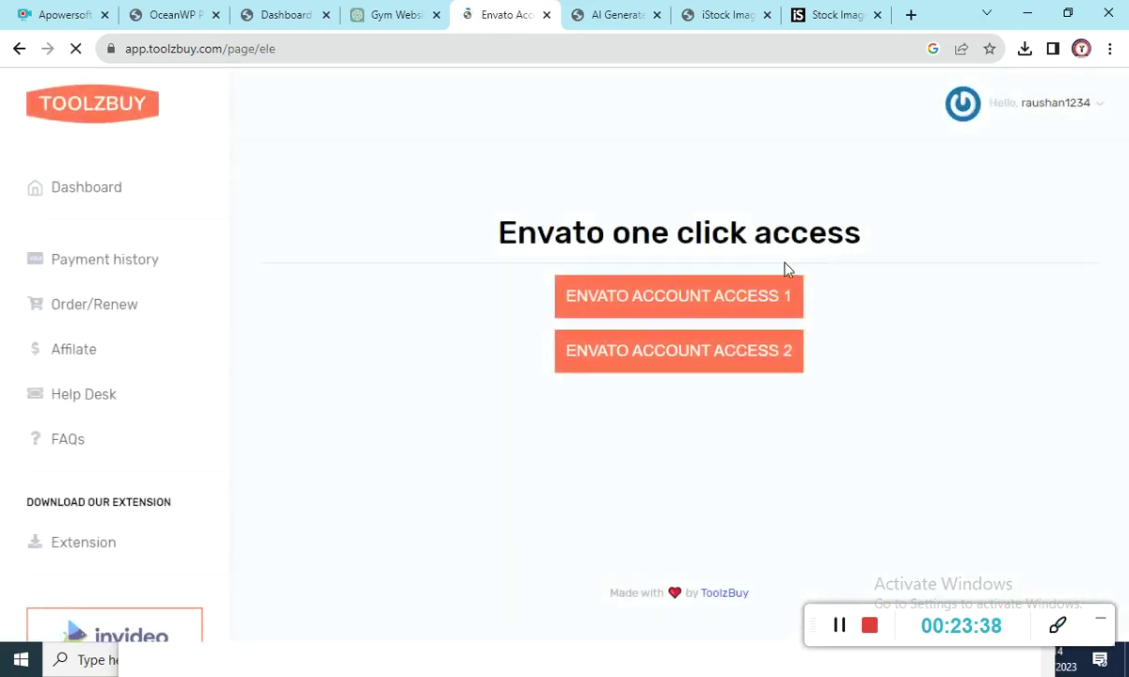
pyautogui.click(694, 282)
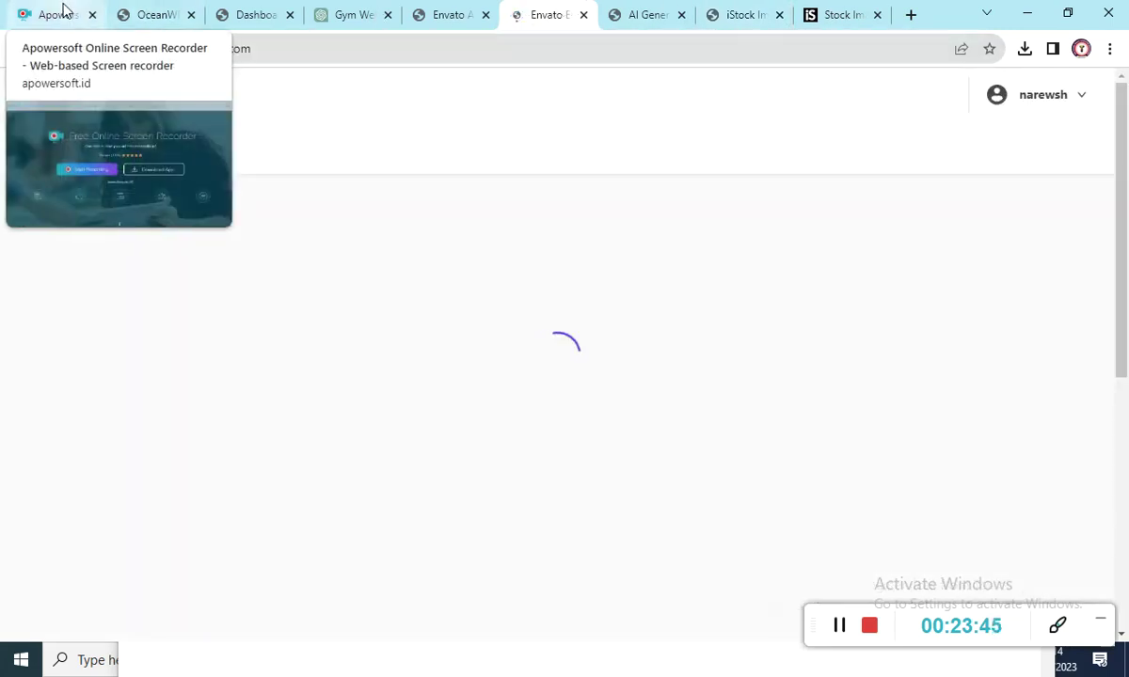
# Return to the WordPress OceanWP demo page and dismiss the demo import dialog
pyautogui.click(156, 14)
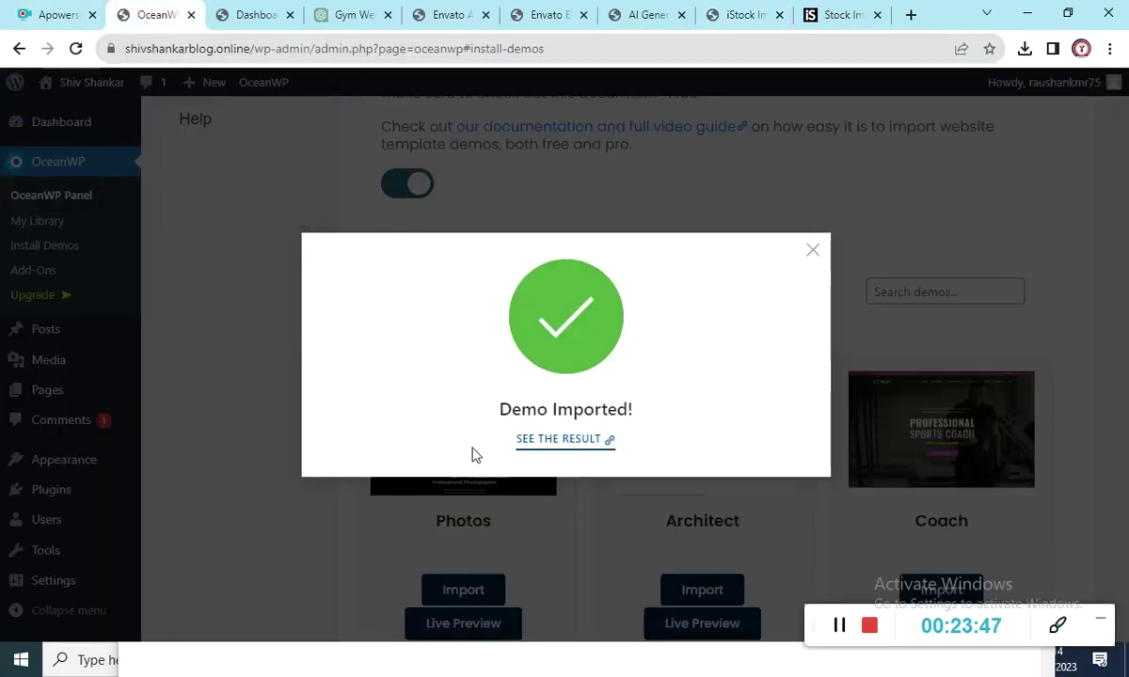
pyautogui.click(408, 503)
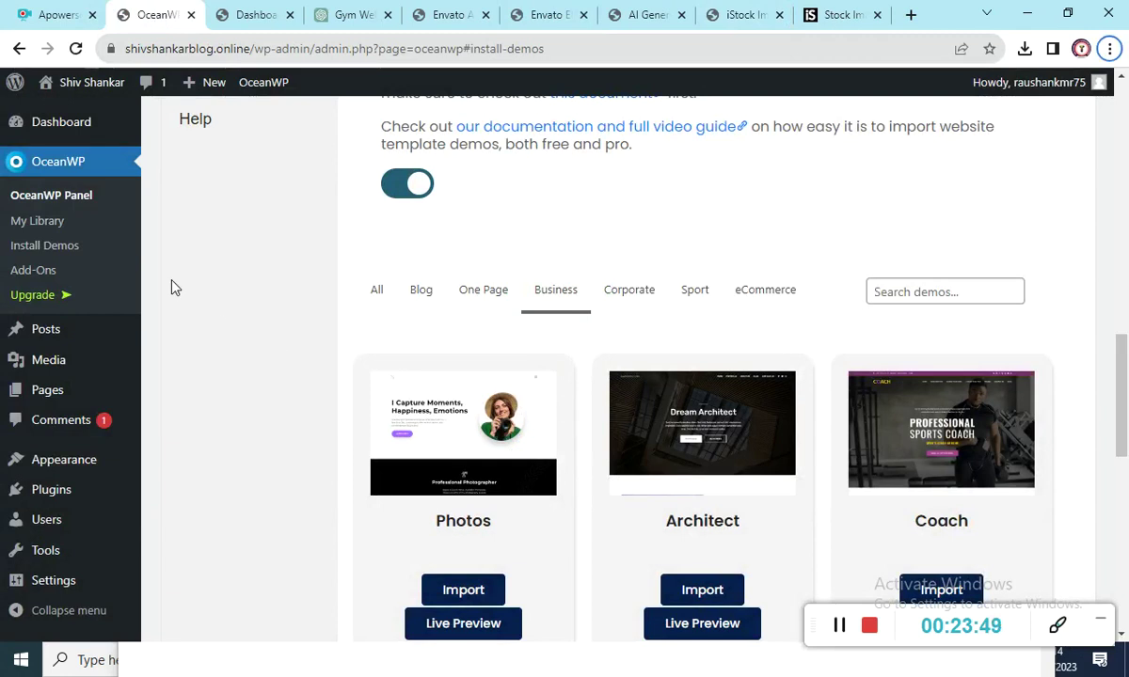
pyautogui.hotkey('alt', 'Tab')
pyautogui.hotkey('alt', 'Tab')
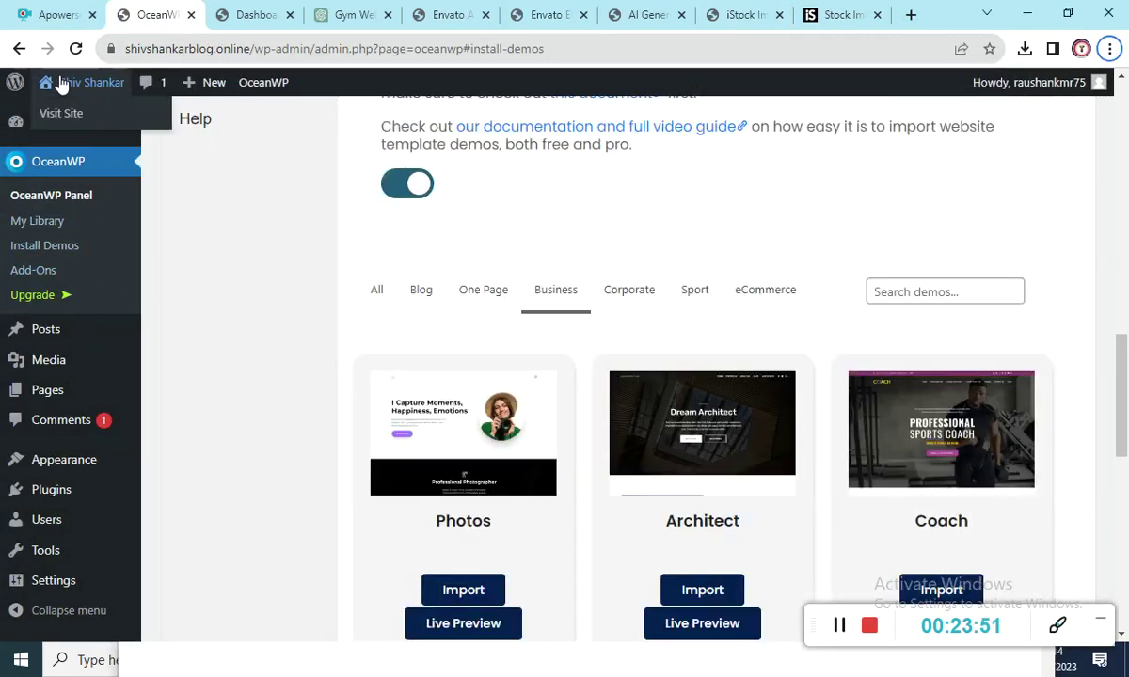
pyautogui.moveTo(89, 99)
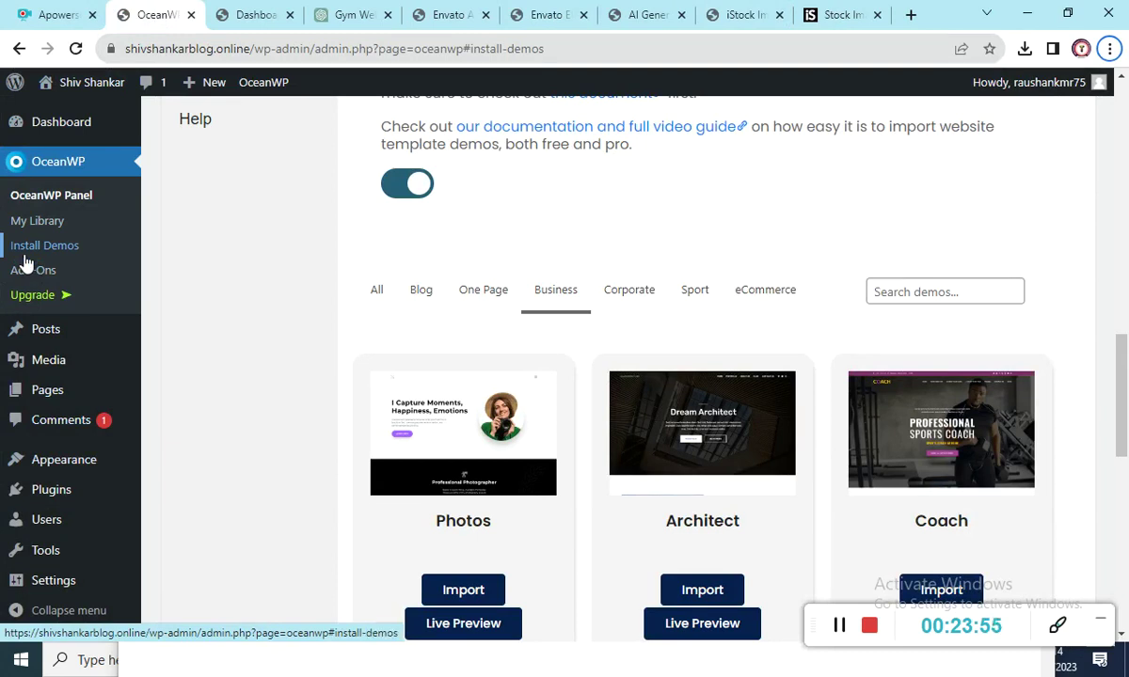
# Switch to the Notepad notes and add the line "write the website name" below "How to edit the website"
pyautogui.hotkey('alt', 'Tab')
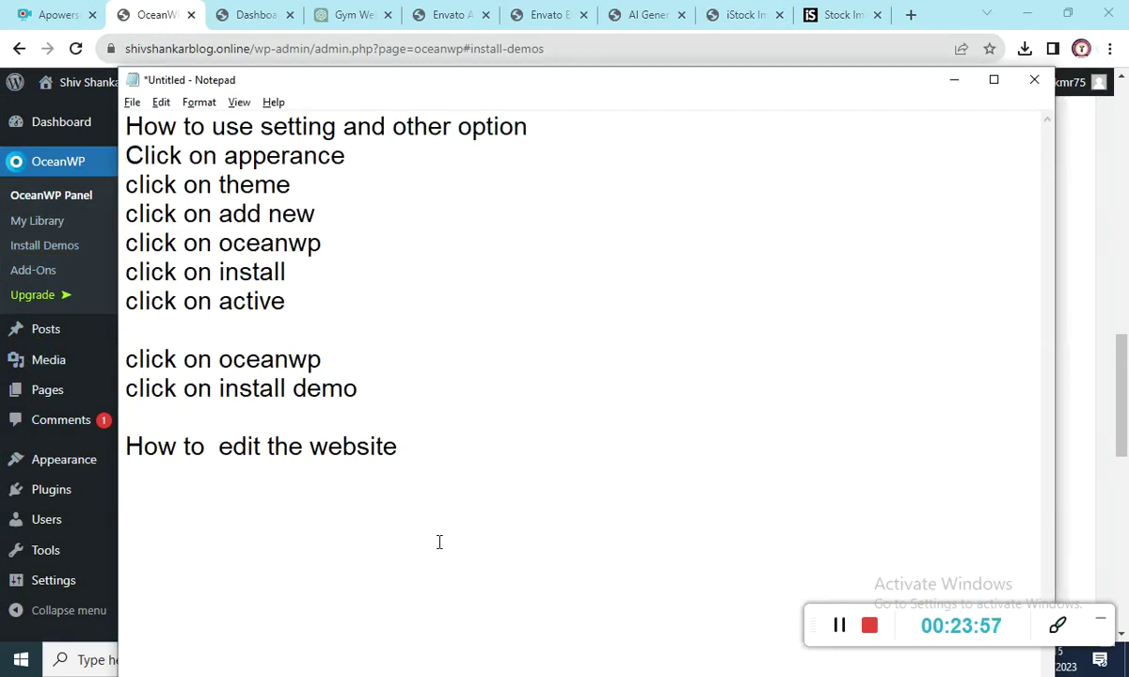
pyautogui.press('Return')
pyautogui.write('click o')
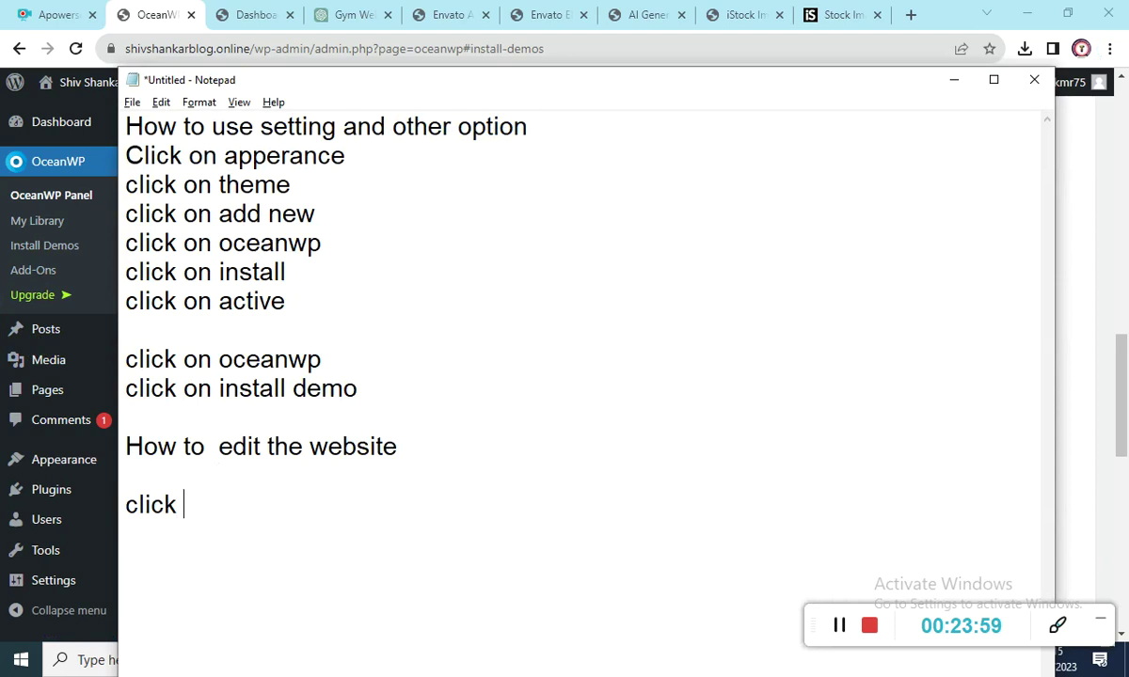
pyautogui.press('BackSpace')
pyautogui.press('BackSpace')
pyautogui.press('BackSpace')
pyautogui.press('BackSpace')
pyautogui.press('BackSpace')
pyautogui.press('BackSpace')
pyautogui.press('BackSpace')
pyautogui.write('wrte t')
pyautogui.press('BackSpace')
pyautogui.press('BackSpace')
pyautogui.press('BackSpace')
pyautogui.press('BackSpace')
pyautogui.write('ite t')
pyautogui.press('BackSpace')
pyautogui.write('the website name')
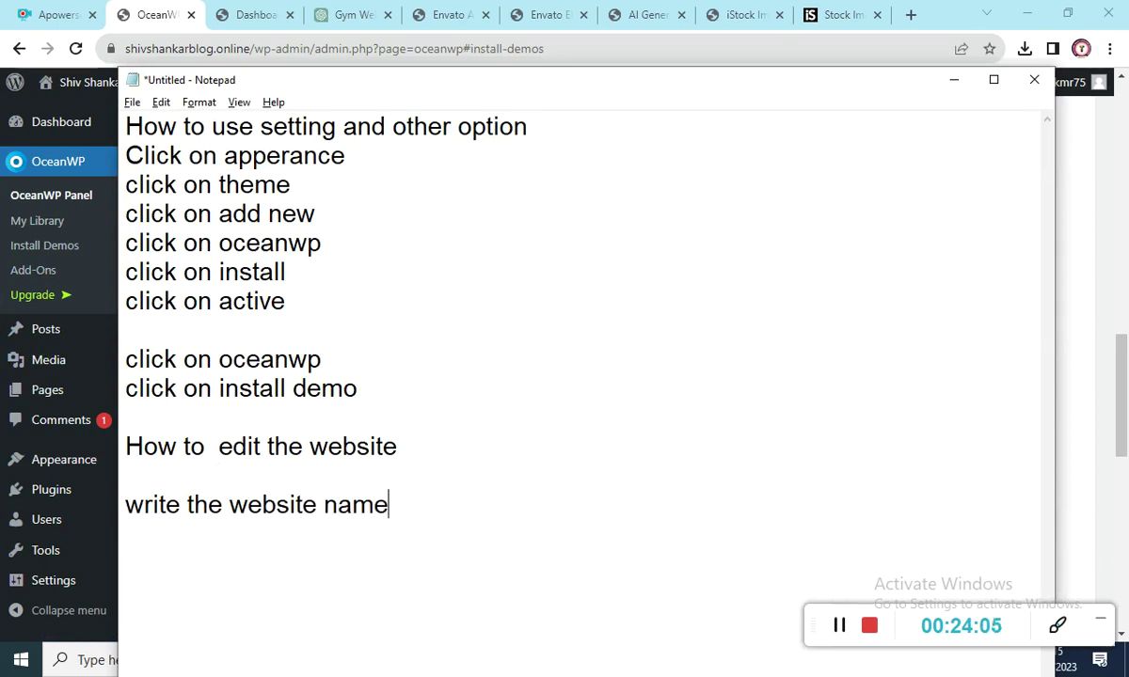
# Add the lines "click on setting" and "click on general" to the end of the notes
pyautogui.press('Return')
pyautogui.write('click on')
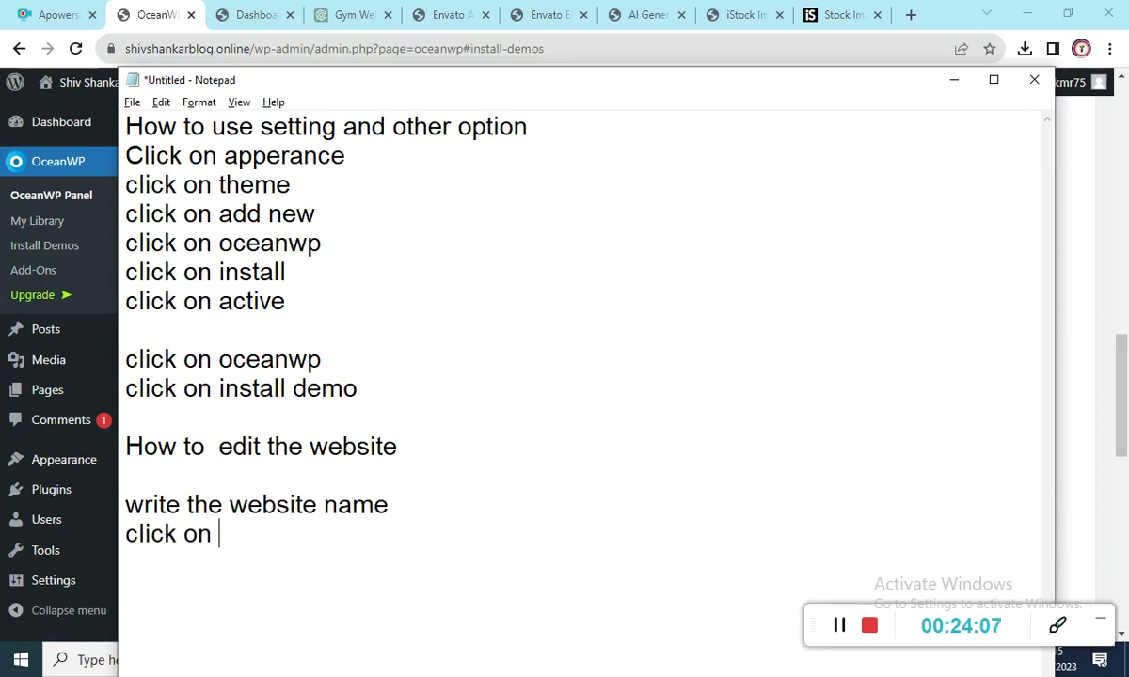
pyautogui.write(' set')
pyautogui.press('BackSpace')
pyautogui.write('ett')
pyautogui.press('BackSpace')
pyautogui.press('BackSpace')
pyautogui.press('BackSpace')
pyautogui.write('ting')
pyautogui.press('Return')
pyautogui.write('clci')
pyautogui.press('BackSpace')
pyautogui.press('BackSpace')
pyautogui.write('ick o')
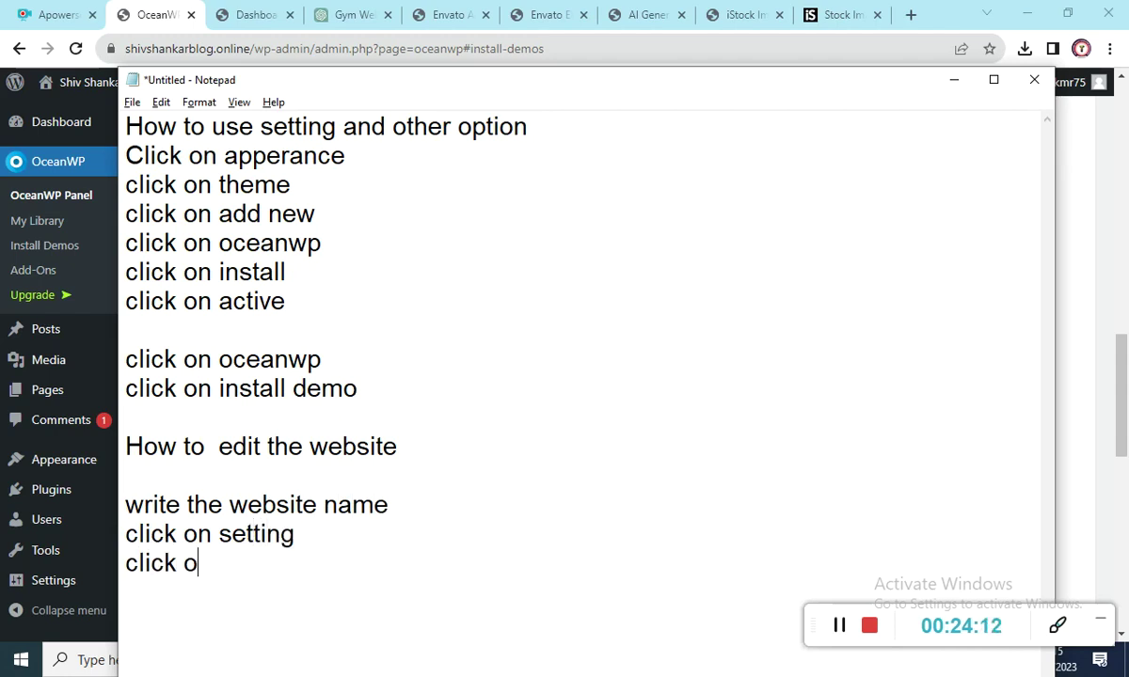
pyautogui.write('n general')
pyautogui.press('Return')
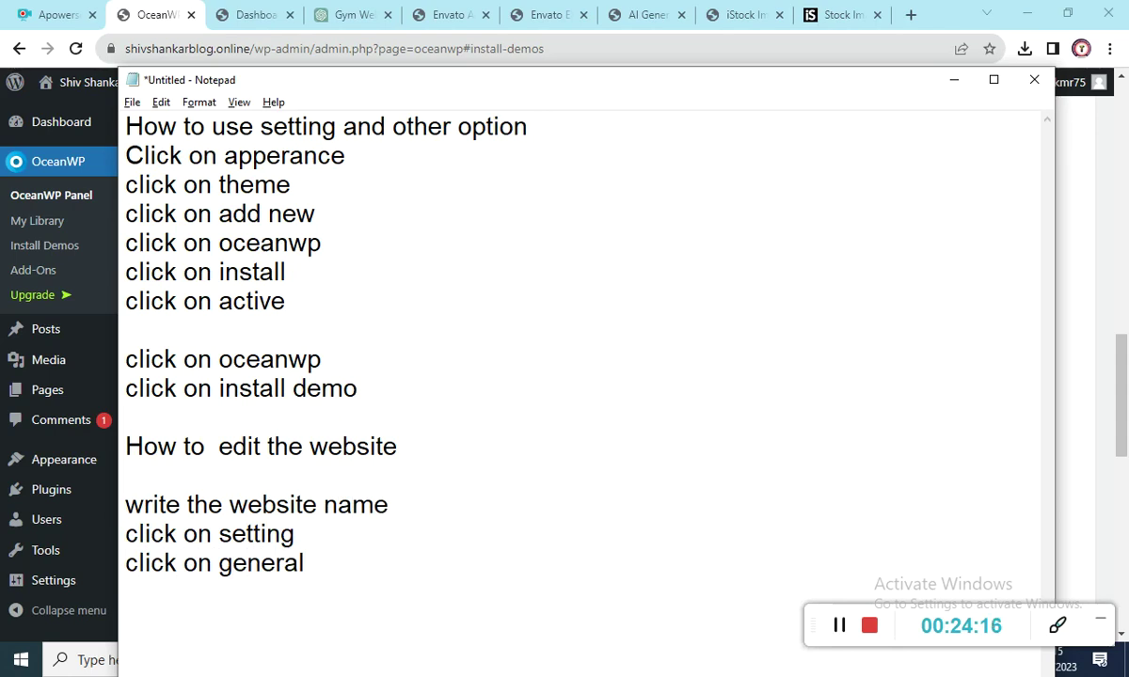
# Add "Fitness Gym" as the last line of the notes and select that text
pyautogui.write('A')
pyautogui.press('BackSpace')
pyautogui.write('G')
pyautogui.press('BackSpace')
pyautogui.write('G')
pyautogui.press('BackSpace')
pyautogui.write('Fitness G')
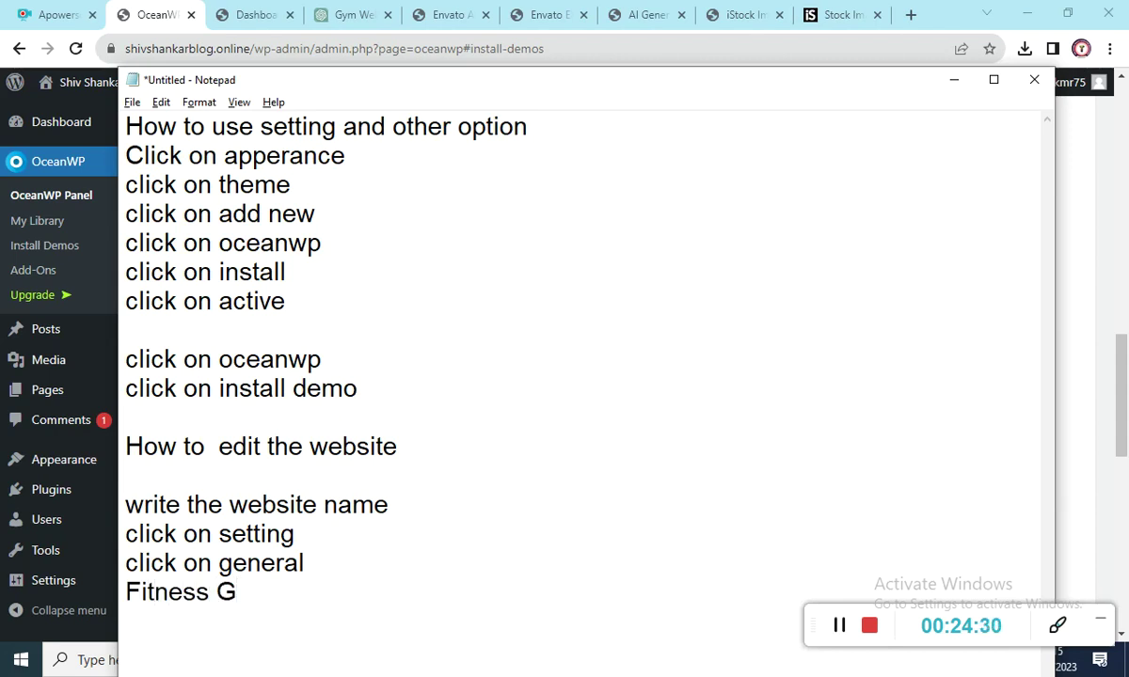
pyautogui.press('BackSpace')
pyautogui.write('Gyy')
pyautogui.press('BackSpace')
pyautogui.write('m')
pyautogui.moveTo(297, 611); pyautogui.dragTo(139, 613)
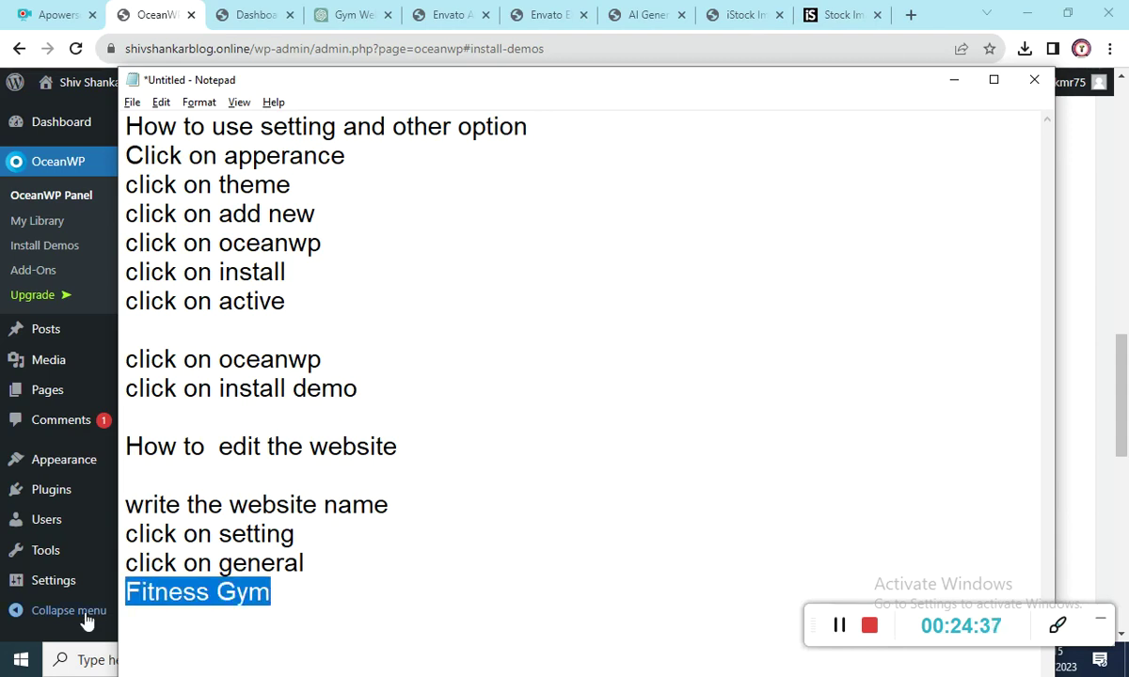
# Switch back to WordPress and set the Site Title to "Fitness Gym" in the General Settings
pyautogui.click(76, 467)
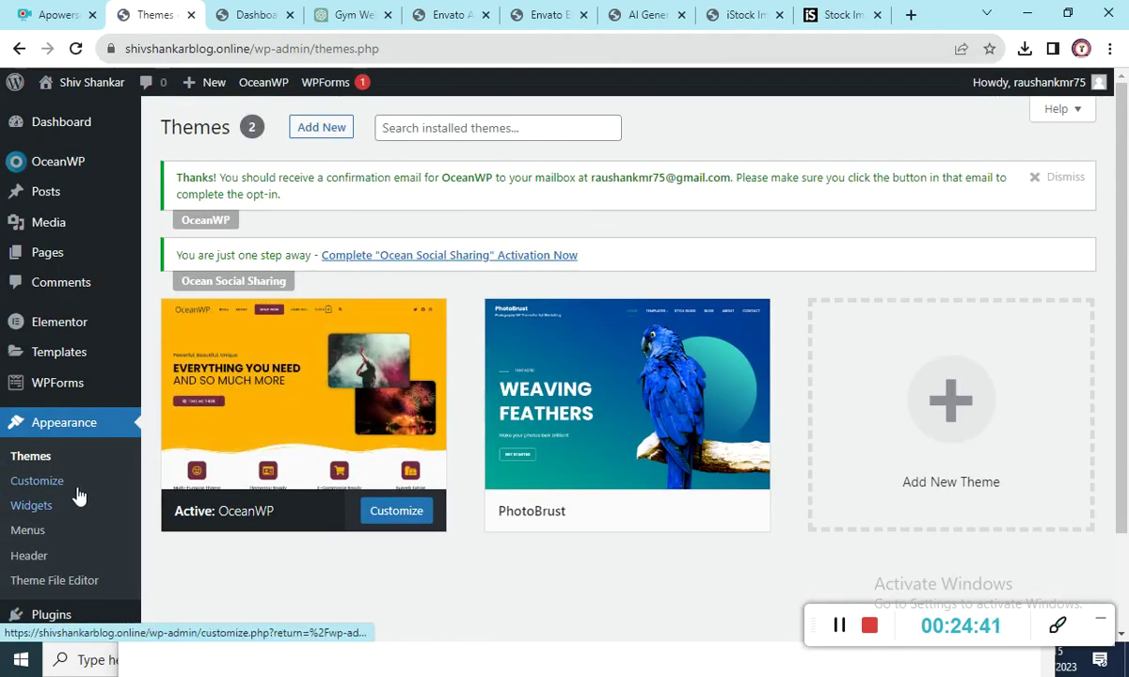
pyautogui.scroll(-2, 301, 436)
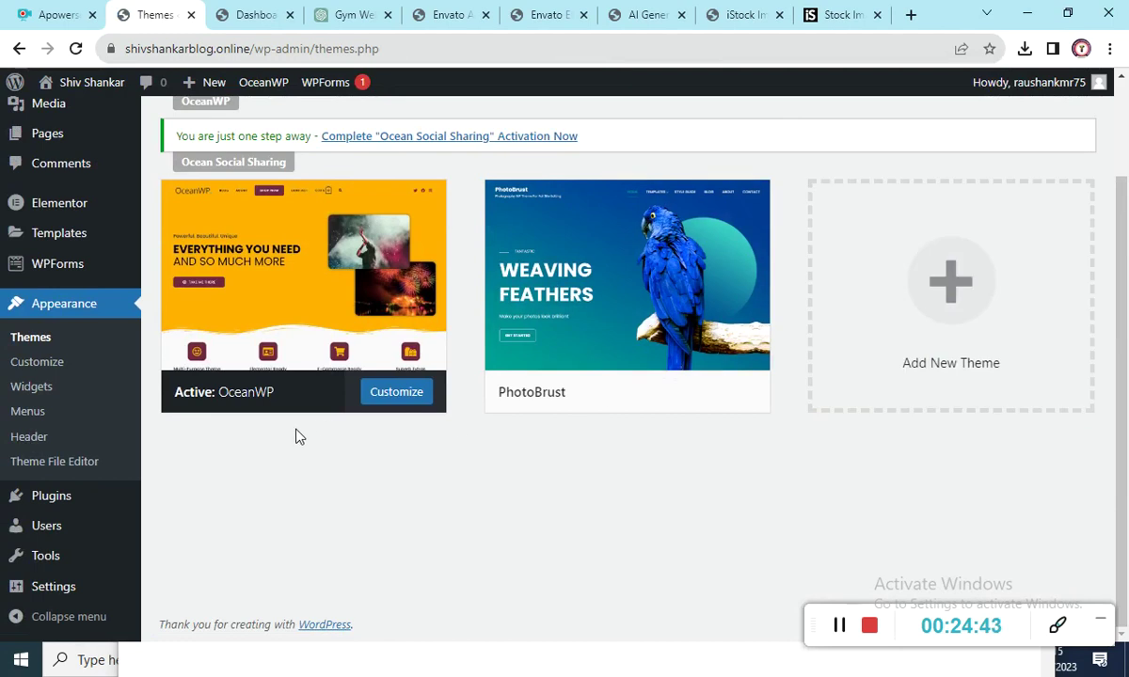
pyautogui.moveTo(75, 586)
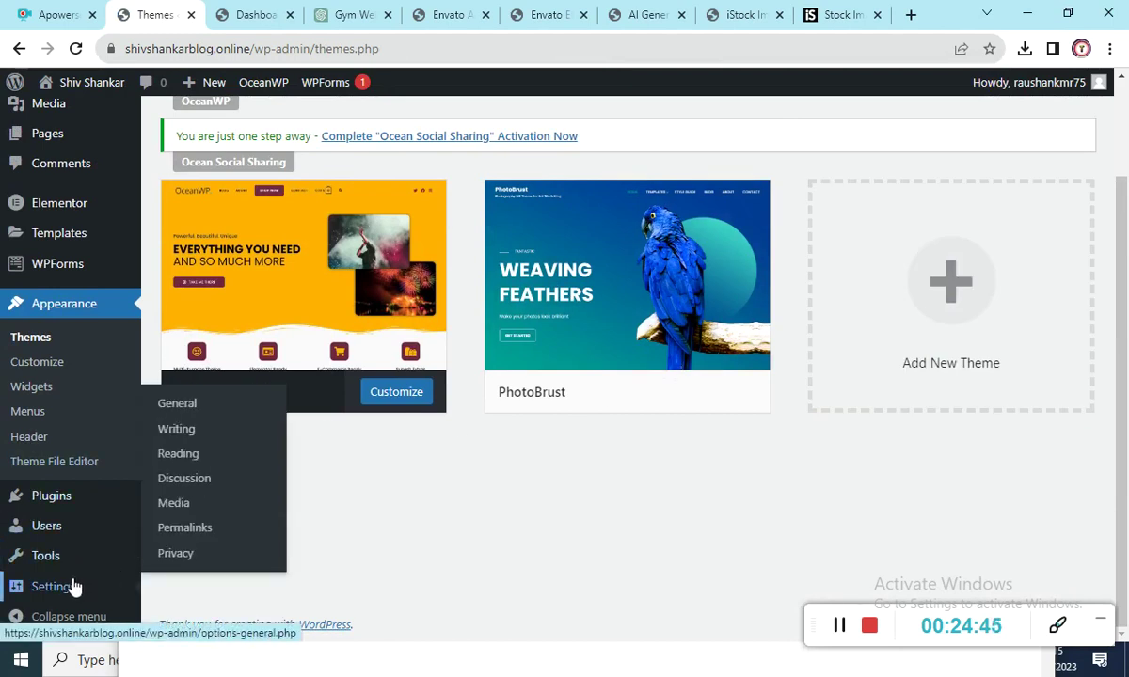
pyautogui.click(191, 466)
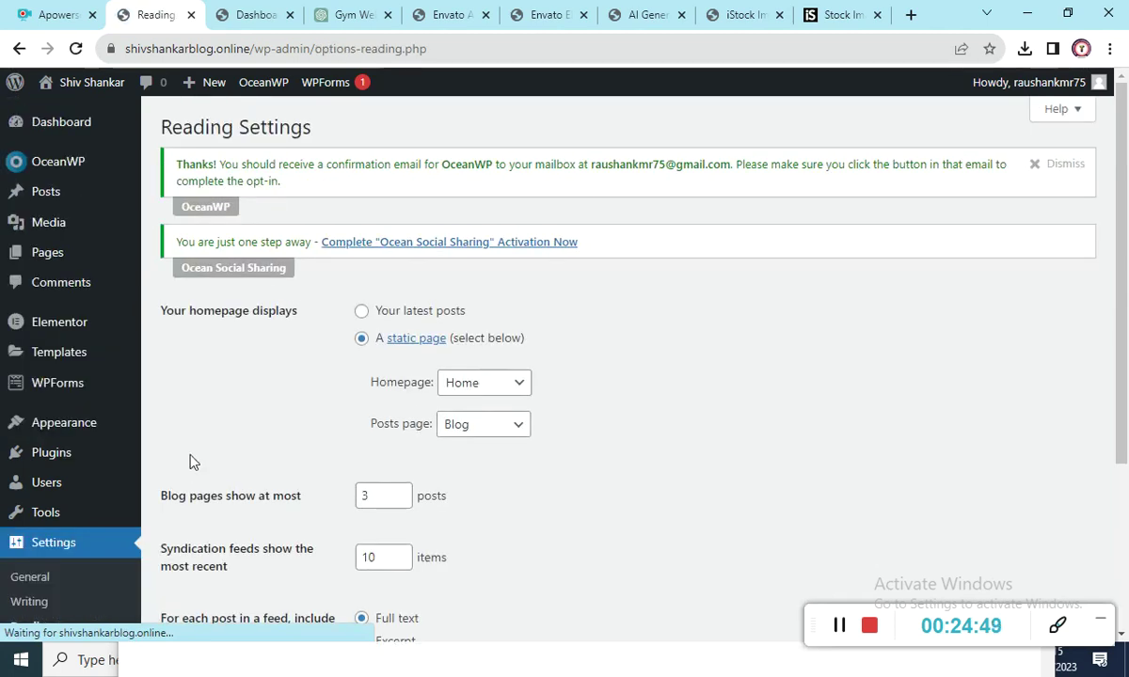
pyautogui.click(30, 578)
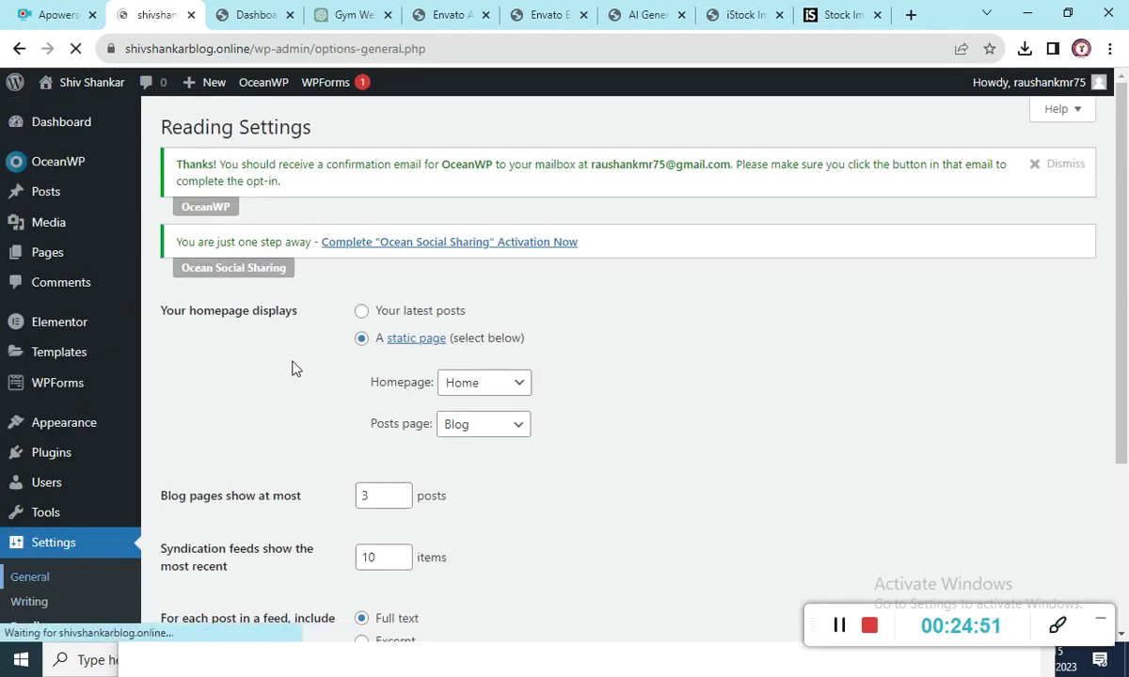
pyautogui.click(431, 311)
pyautogui.moveTo(431, 312); pyautogui.dragTo(167, 325)
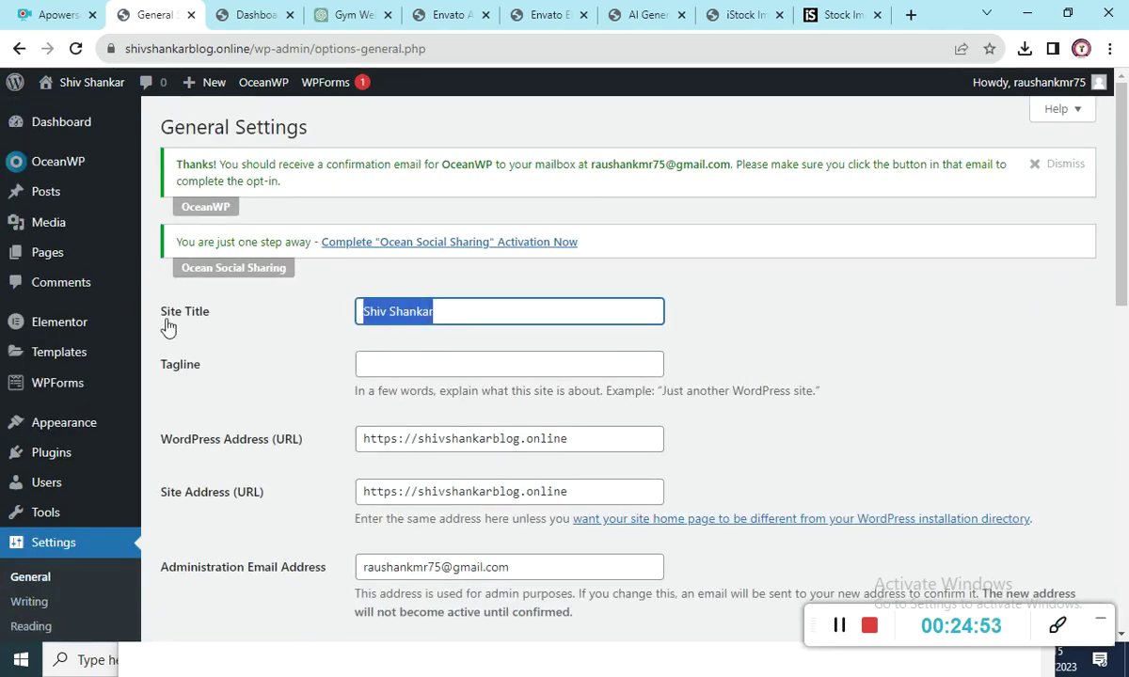
pyautogui.write('Fitness Gym')
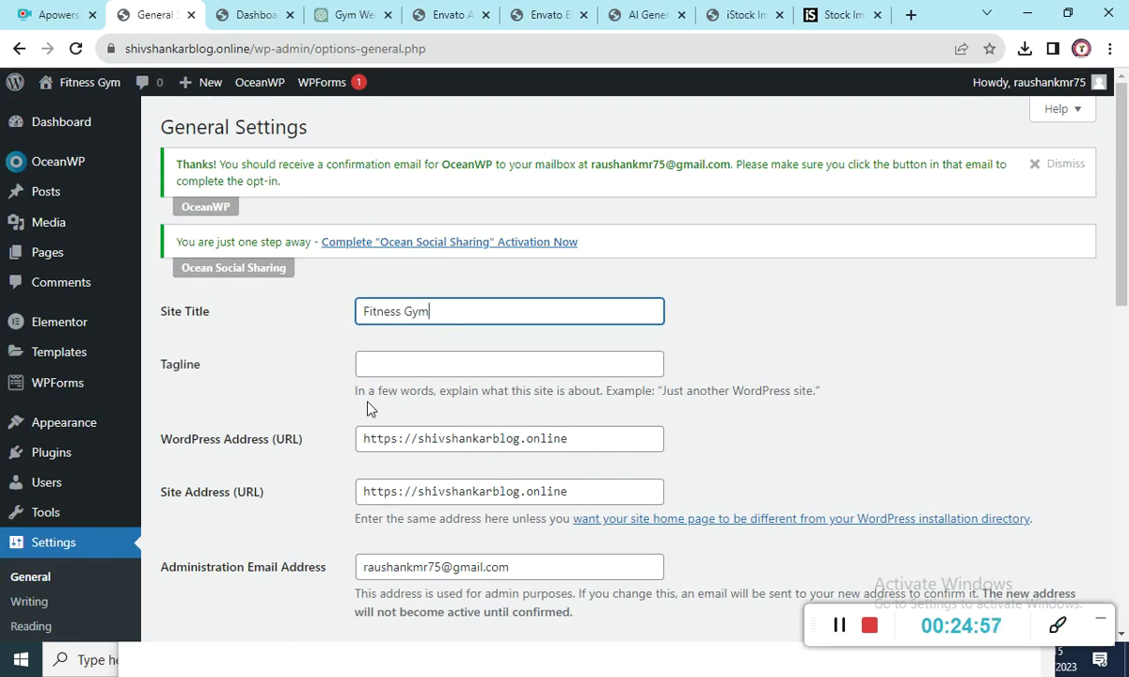
# Copy the site title into the ChatGPT gym chat and ask for "Fitness Gym related tagline"
pyautogui.hotkey('ctrl', 'a')
pyautogui.hotkey('ctrl', 'c')
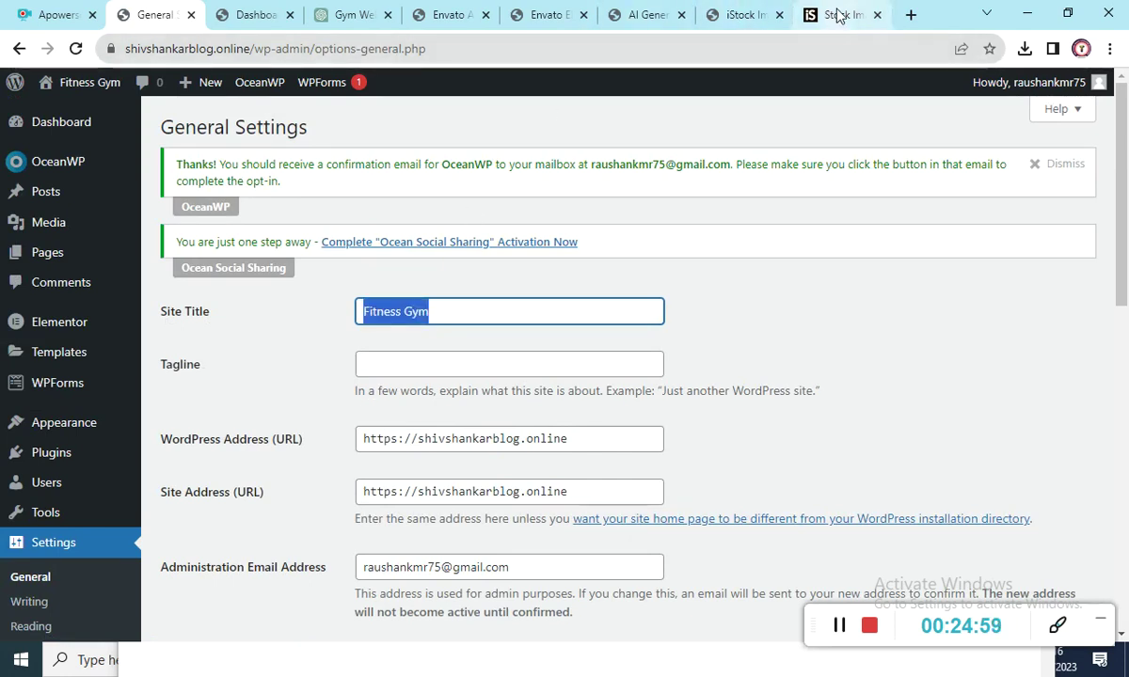
pyautogui.click(353, 15)
pyautogui.hotkey('ctrl', 'v')
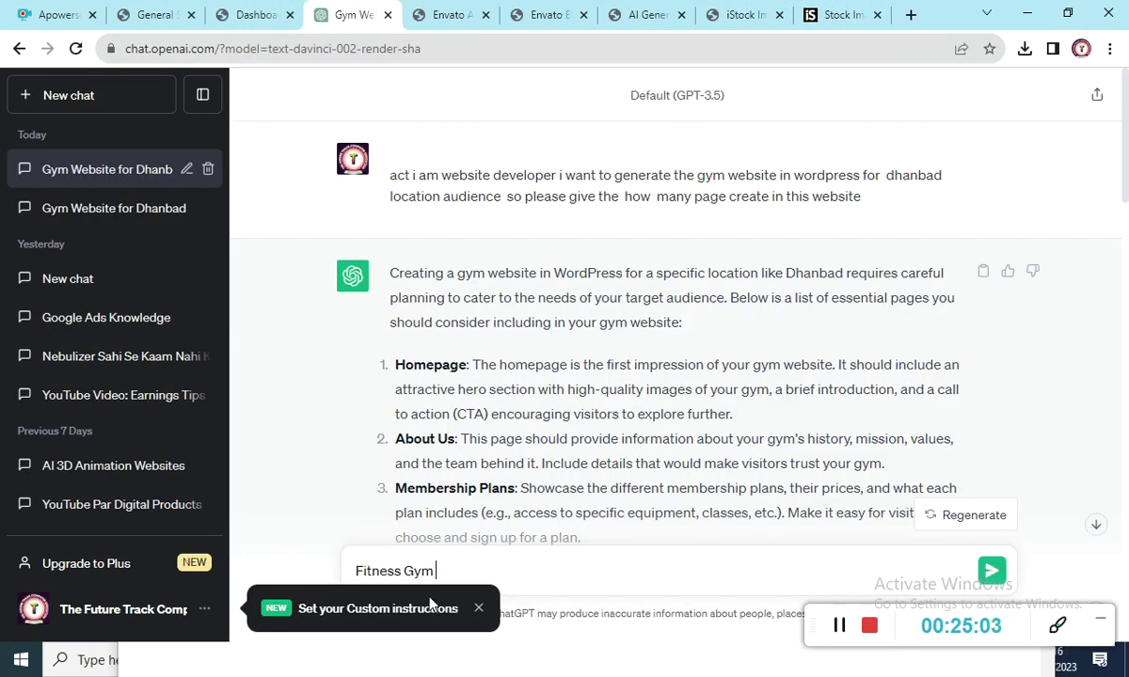
pyautogui.write('ta')
pyautogui.press('BackSpace')
pyautogui.press('BackSpace')
pyautogui.write('related tagline')
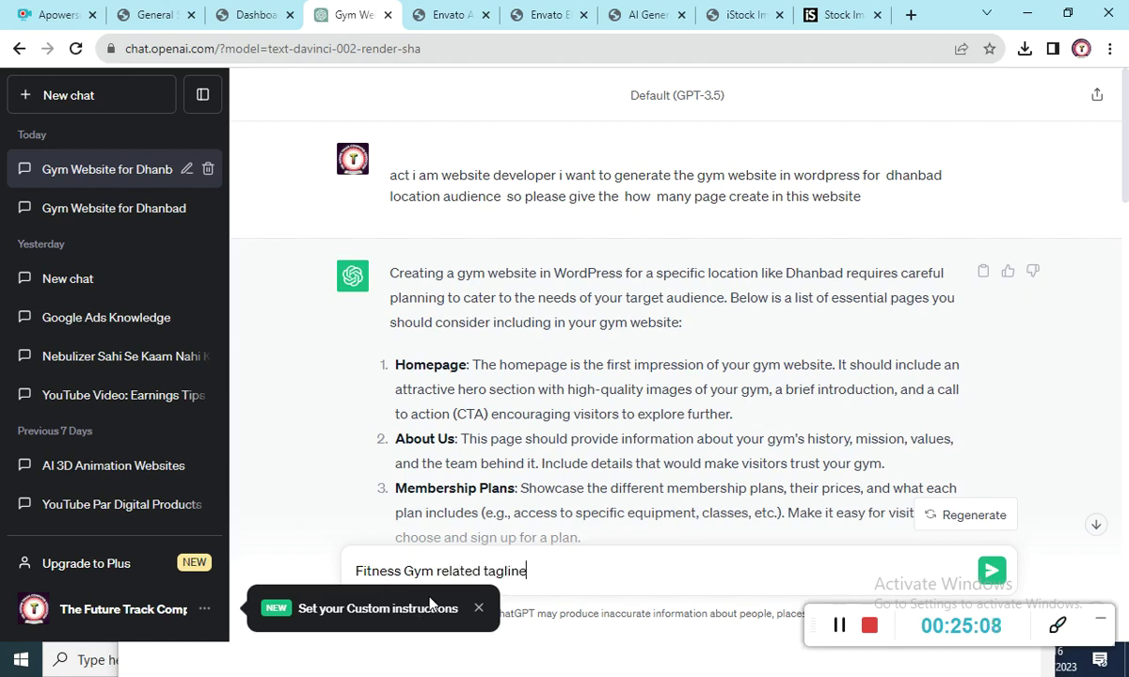
pyautogui.press('Return')
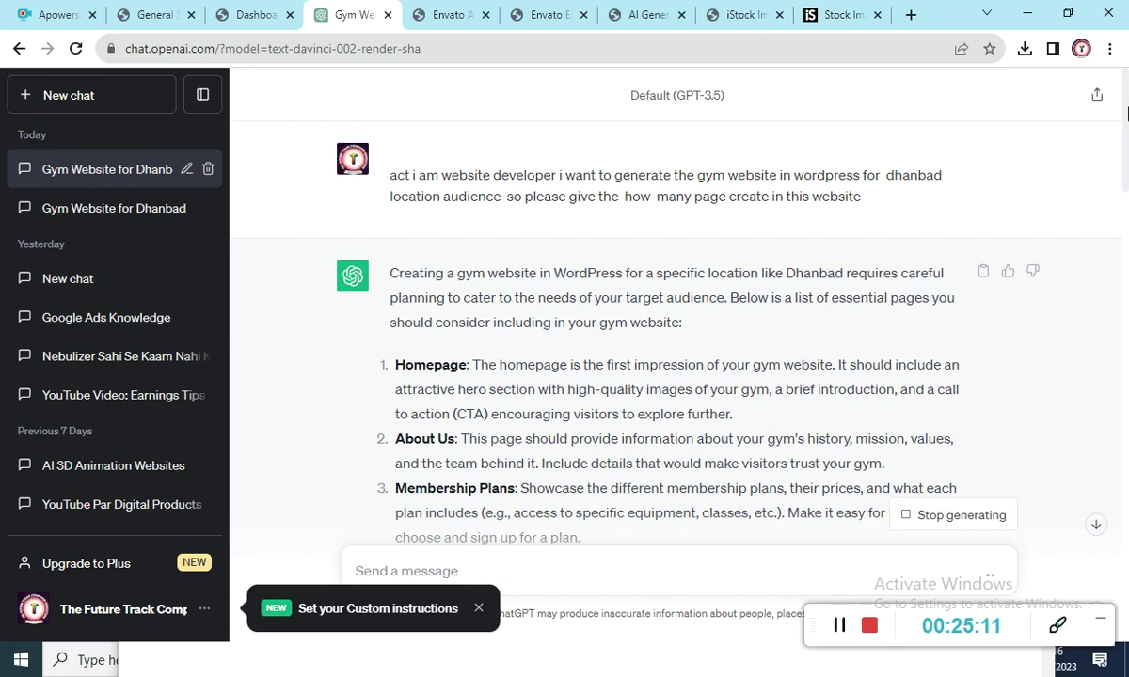
# Copy the tagline "Unlock Your Potential, Unleash Your Power" from the ChatGPT reply into the WordPress Tagline setting
pyautogui.moveTo(1124, 111); pyautogui.dragTo(1126, 593)
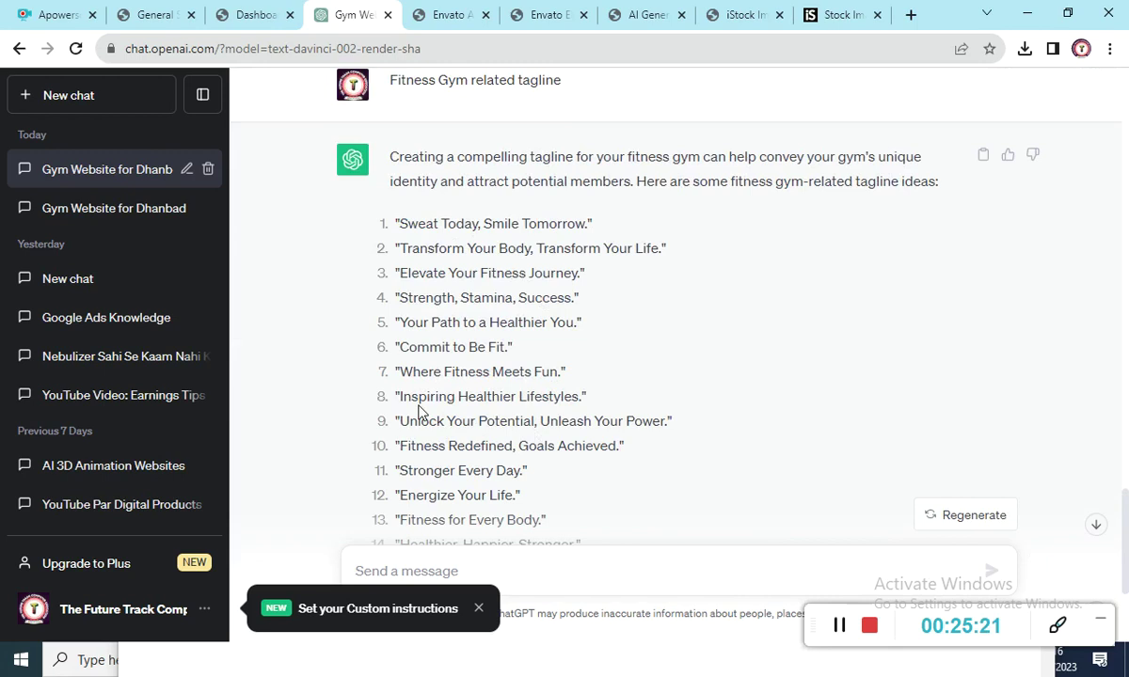
pyautogui.moveTo(403, 417); pyautogui.dragTo(663, 419)
pyautogui.rightClick(655, 432)
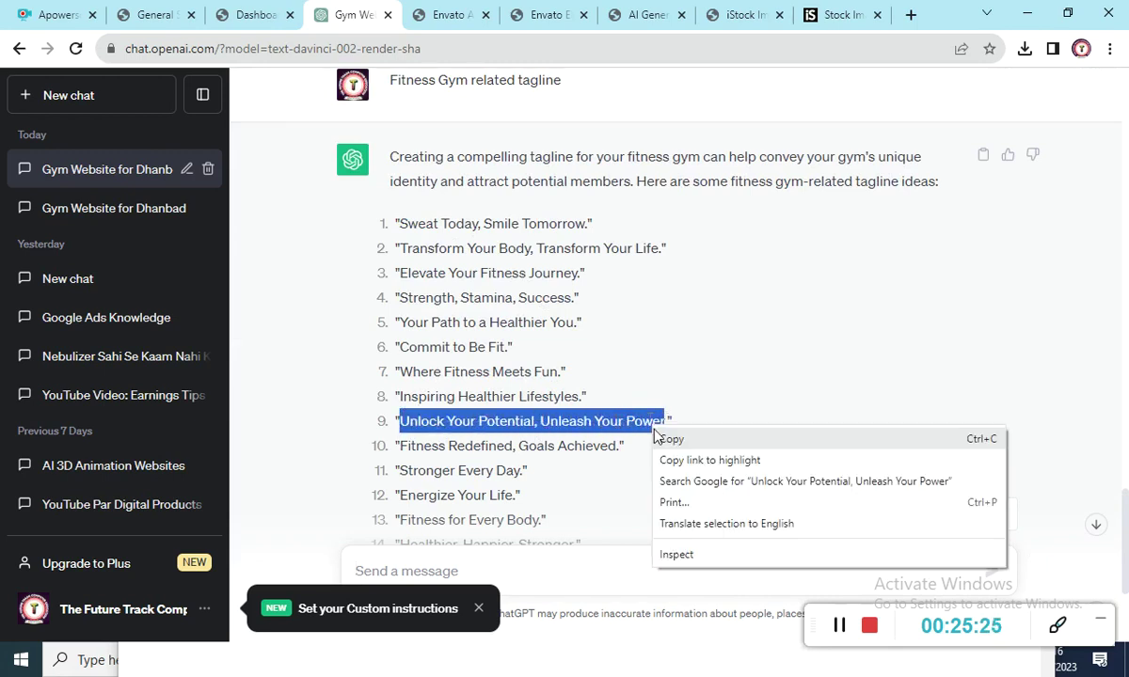
pyautogui.click(671, 439)
pyautogui.click(150, 15)
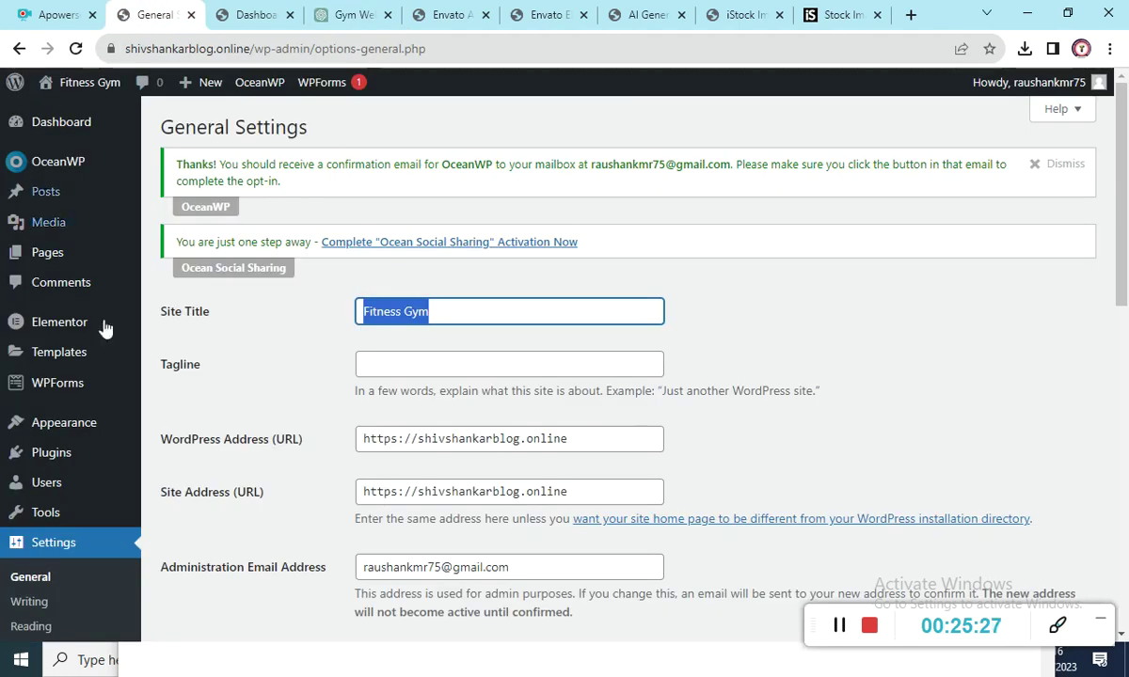
pyautogui.click(395, 364)
pyautogui.rightClick(397, 361)
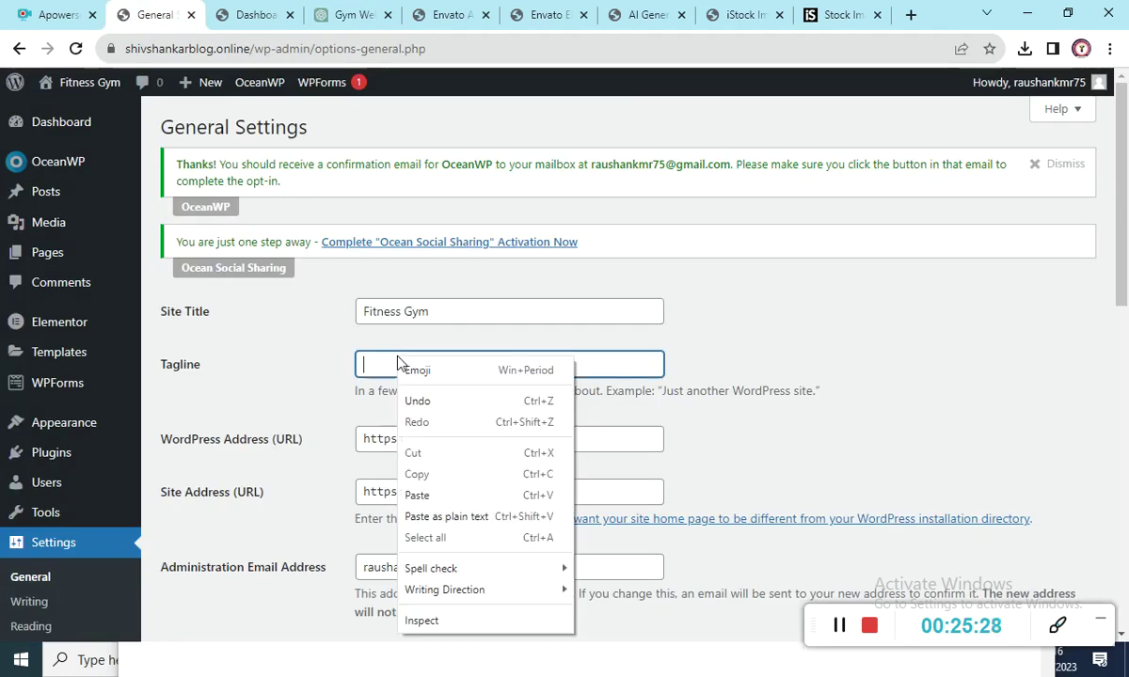
pyautogui.click(426, 516)
# Set the site timezone to Kolkata and save the general settings
pyautogui.click(1113, 271)
pyautogui.scroll(-5, 1116, 282)
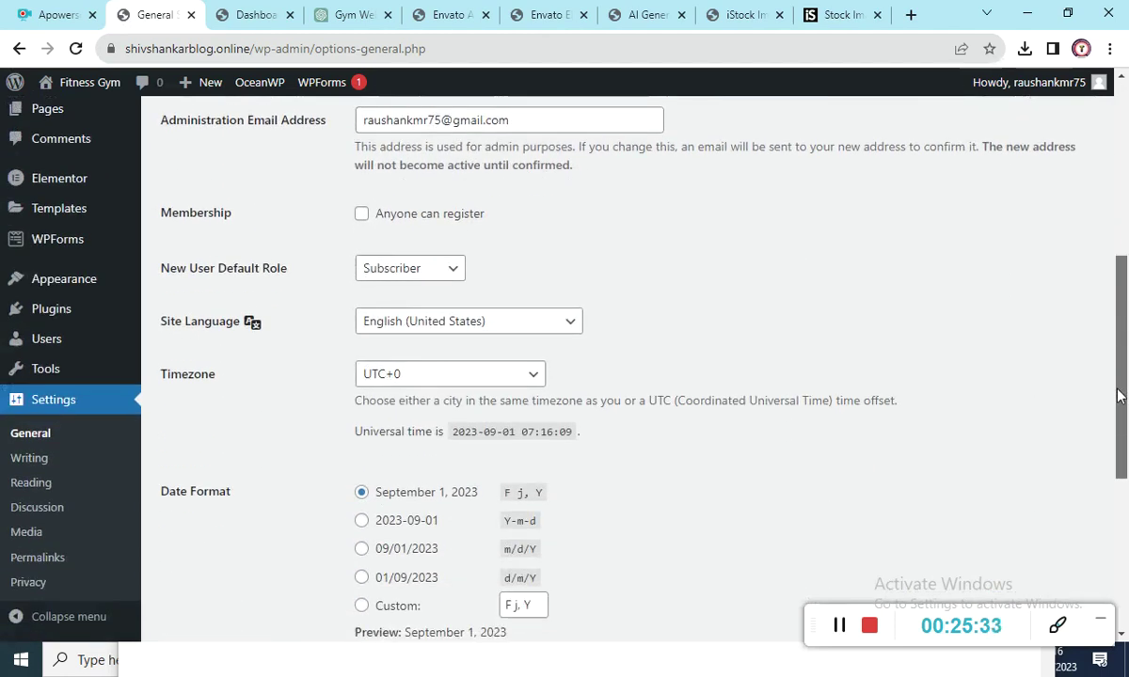
pyautogui.click(489, 349)
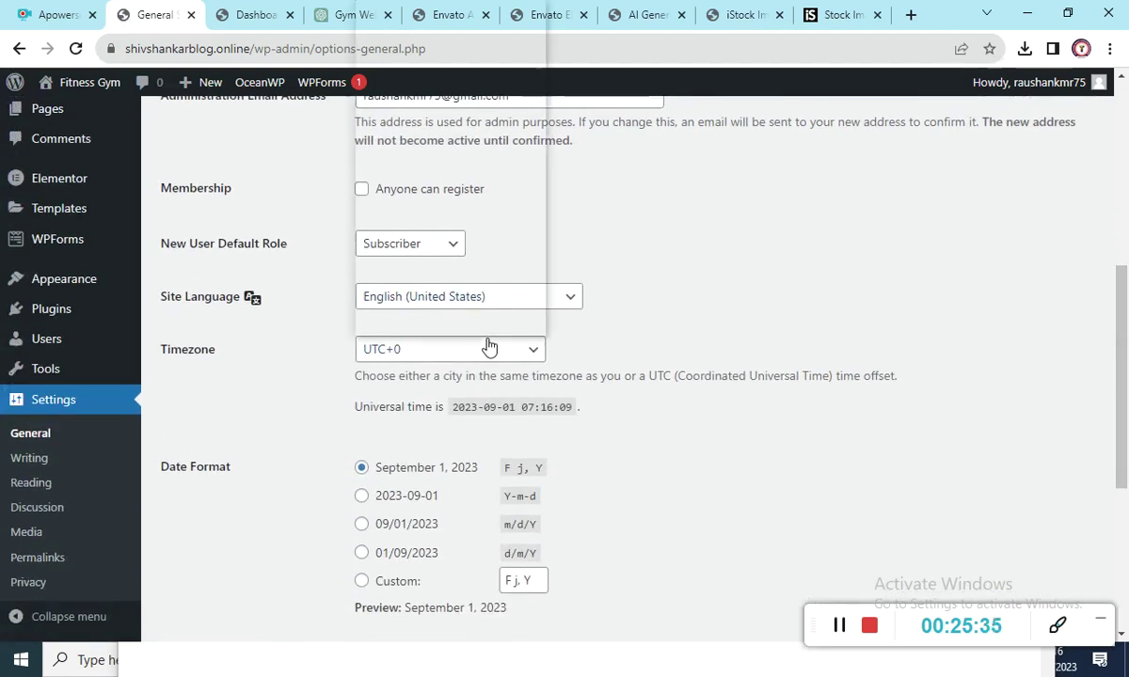
pyautogui.press('k')
pyautogui.press('k')
pyautogui.press('k')
pyautogui.press('k')
pyautogui.press('k')
pyautogui.press('k')
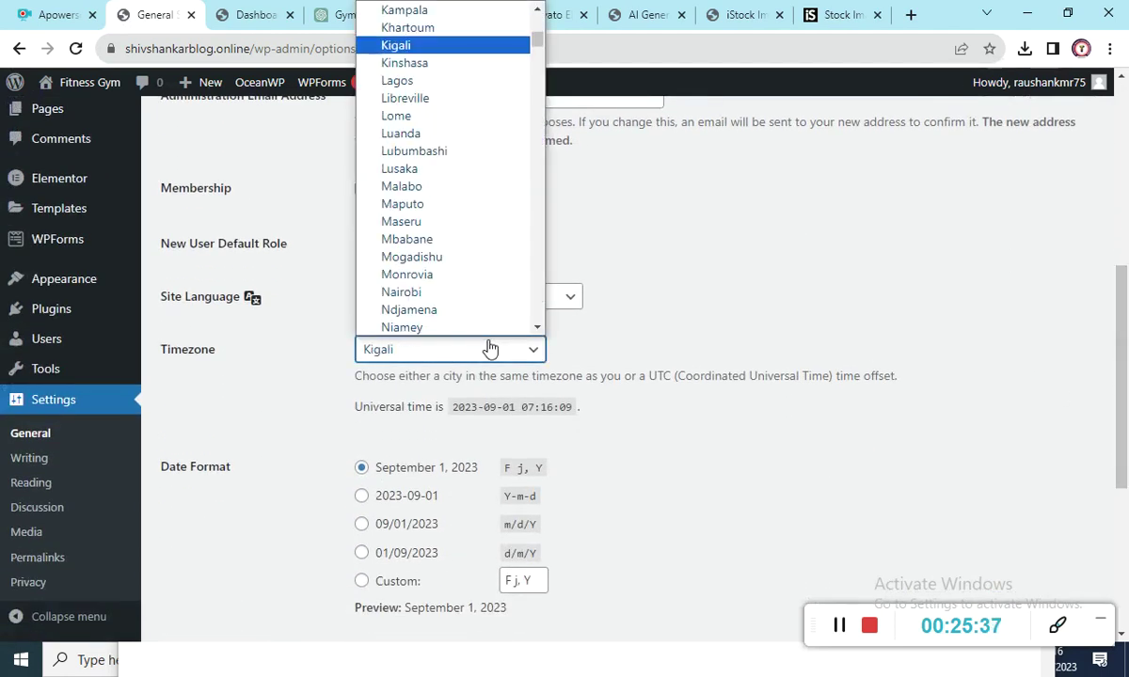
pyautogui.press('k')
pyautogui.press('k')
pyautogui.press('k')
pyautogui.press('k')
pyautogui.press('k')
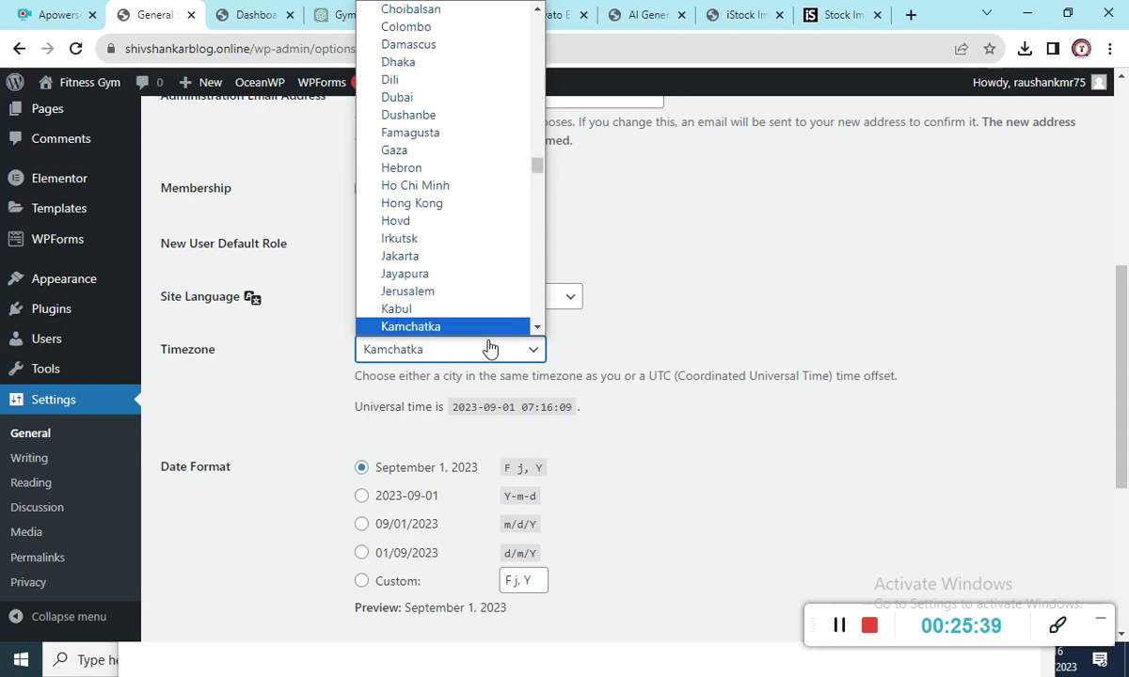
pyautogui.press('k')
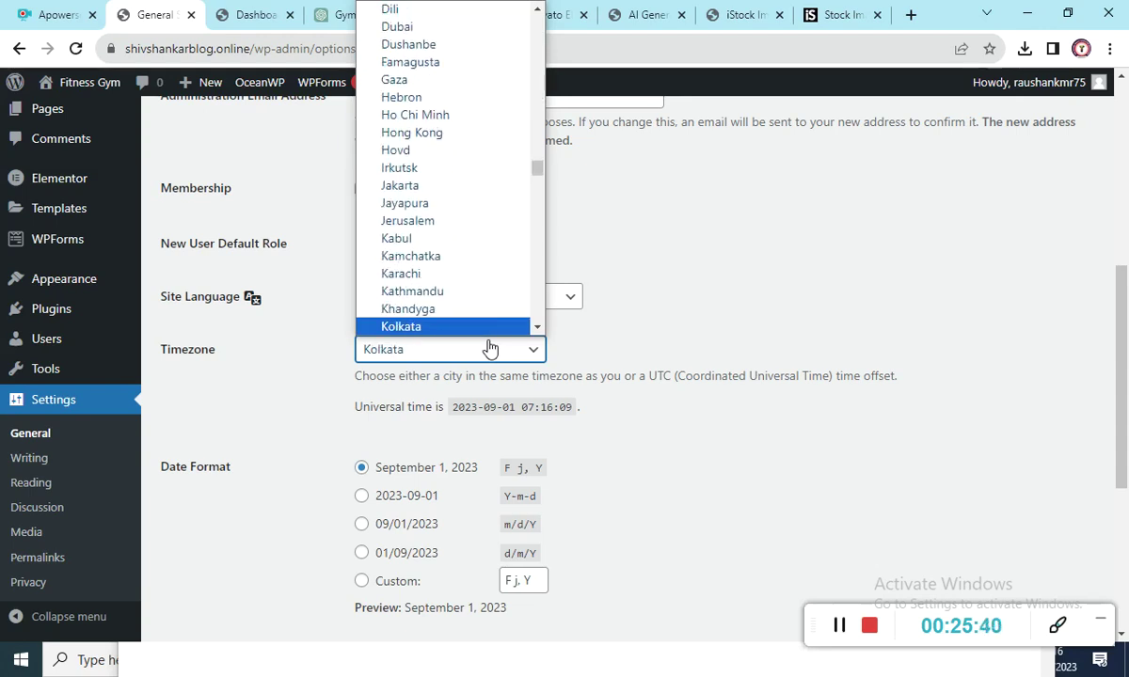
pyautogui.press('Return')
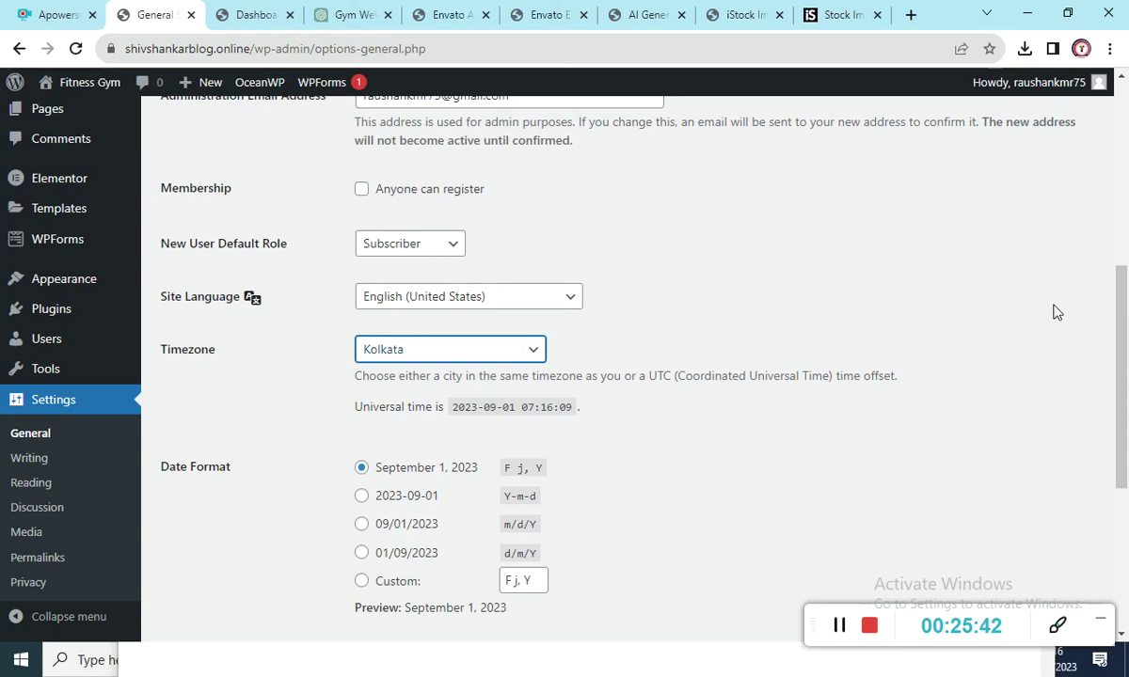
pyautogui.moveTo(1115, 294); pyautogui.dragTo(1124, 437)
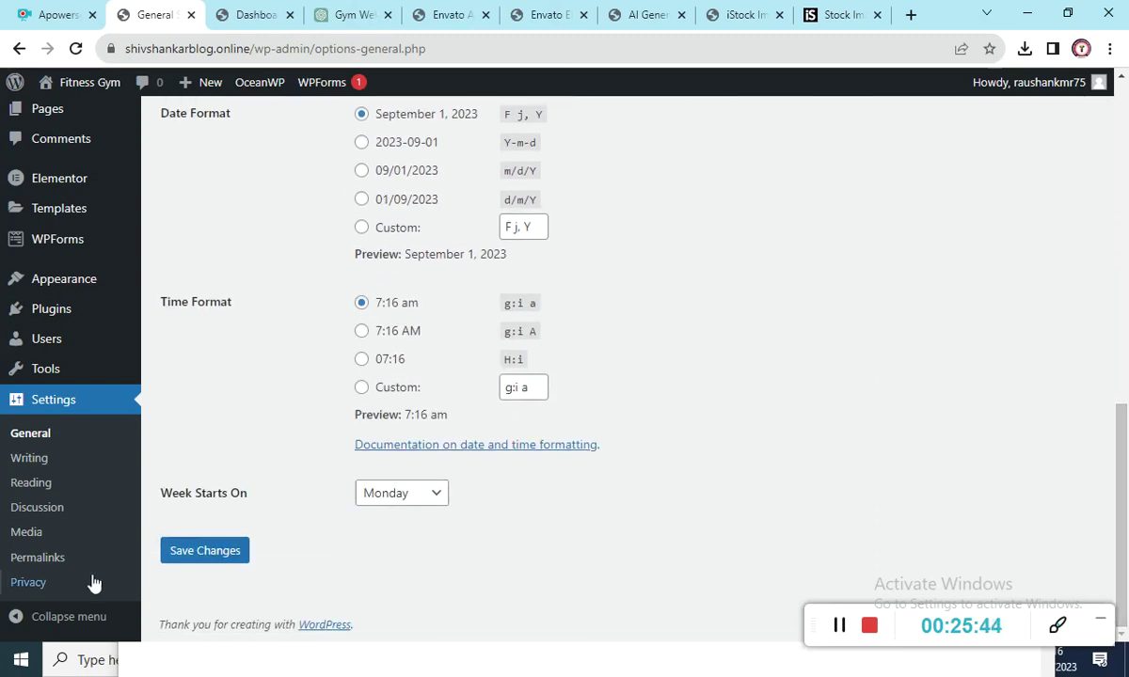
pyautogui.click(195, 561)
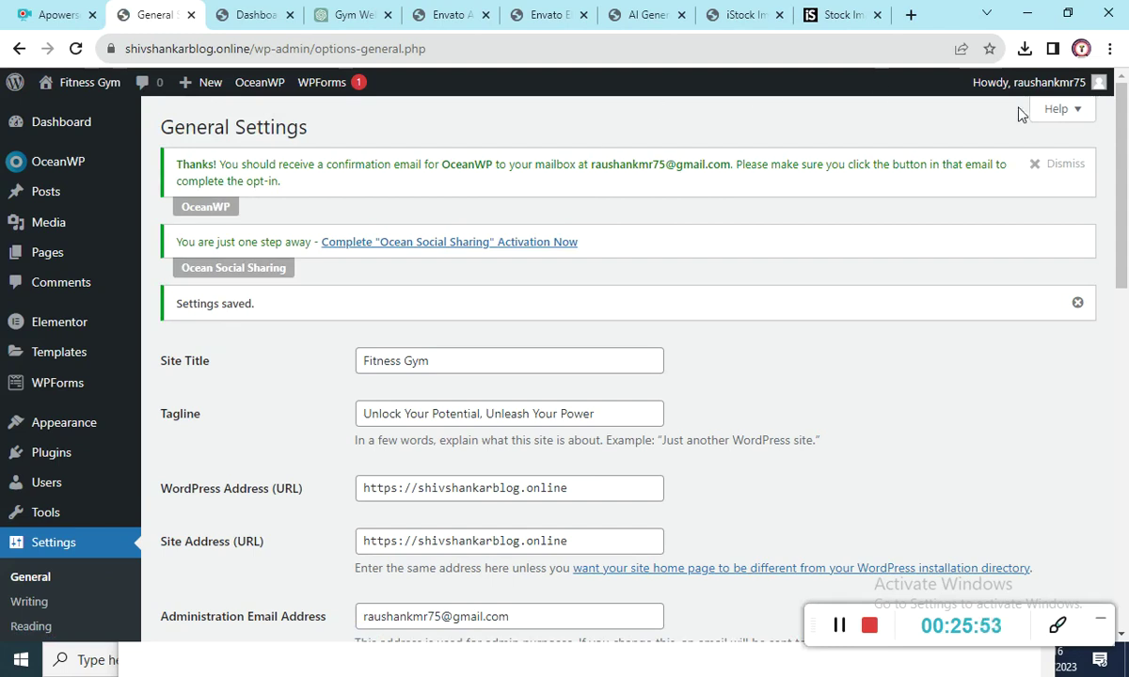
# Visit the live Fitness Gym site from the settings page and return to the WordPress dashboard
pyautogui.moveTo(1124, 169)
pyautogui.mouseDown()
pyautogui.moveTo(1124, 313)
pyautogui.moveTo(1124, 160)
pyautogui.mouseUp()
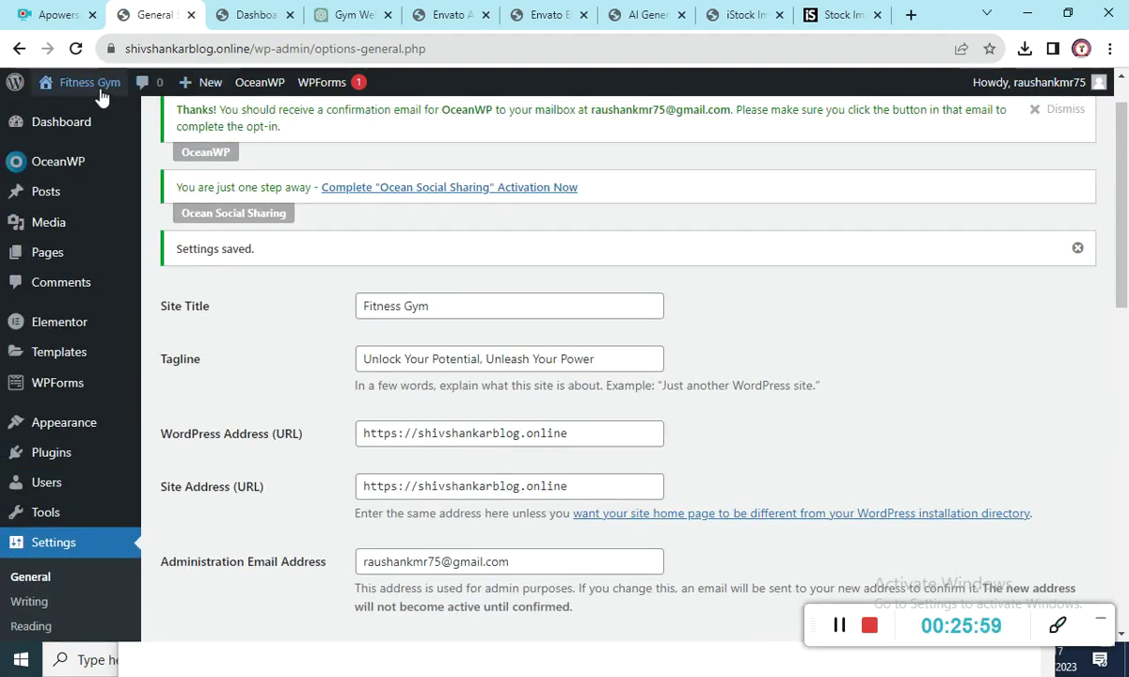
pyautogui.click(61, 113)
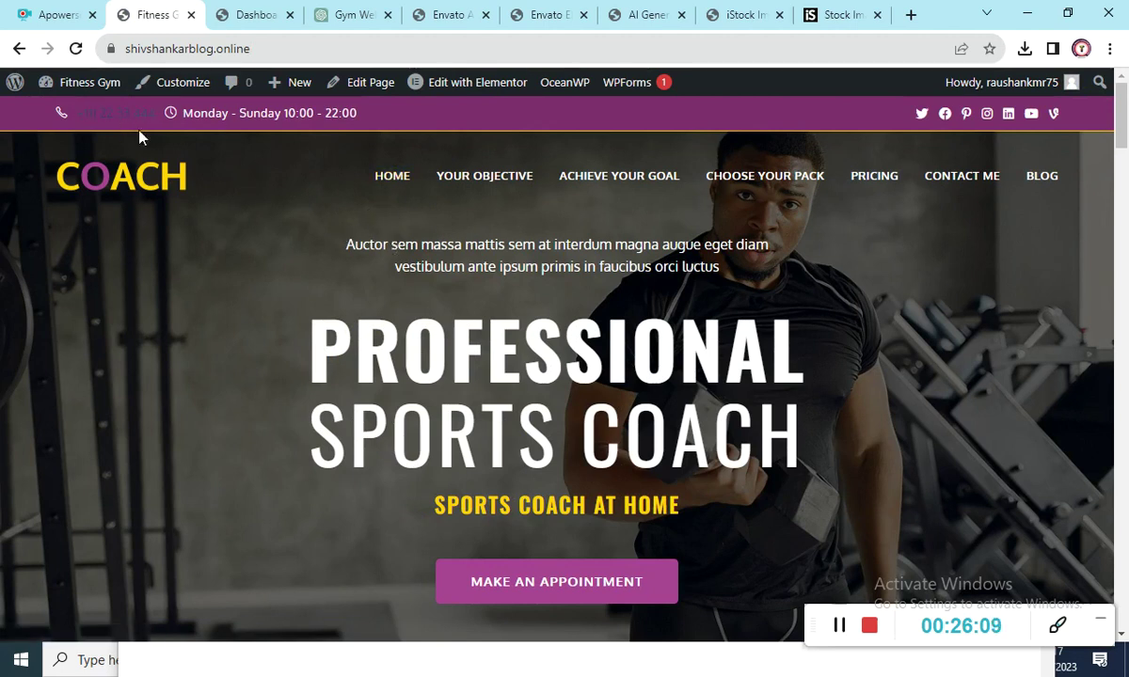
pyautogui.moveTo(66, 83)
pyautogui.click(72, 115)
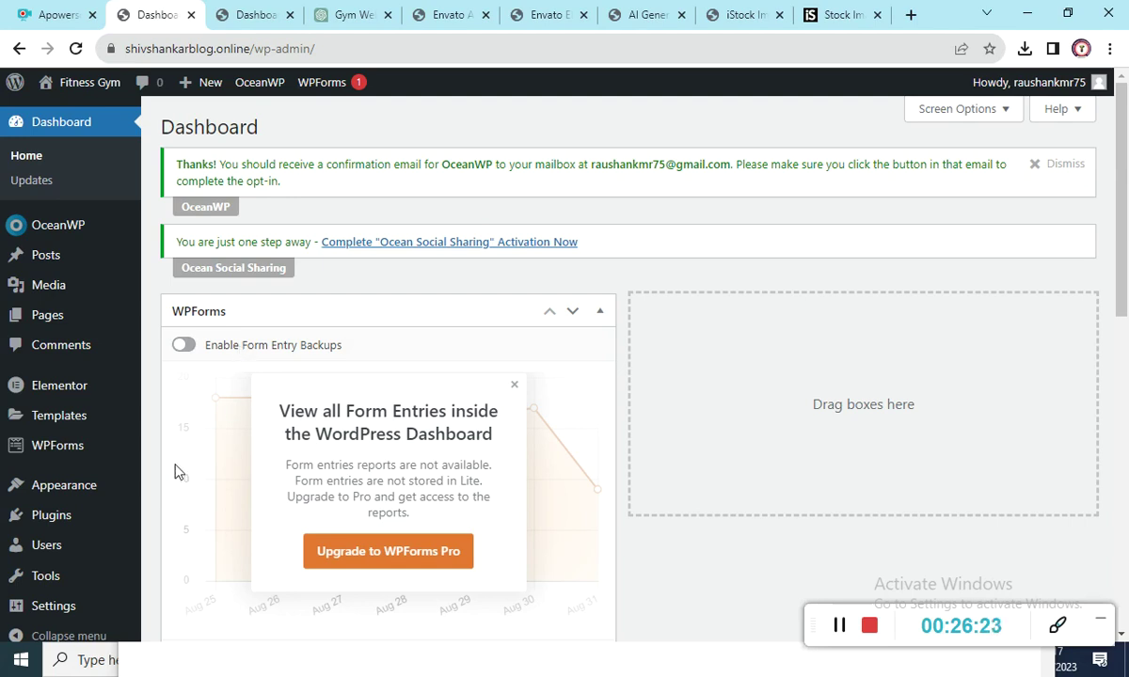
# Open the list of all pages and view the Home page on the live site
pyautogui.moveTo(53, 294)
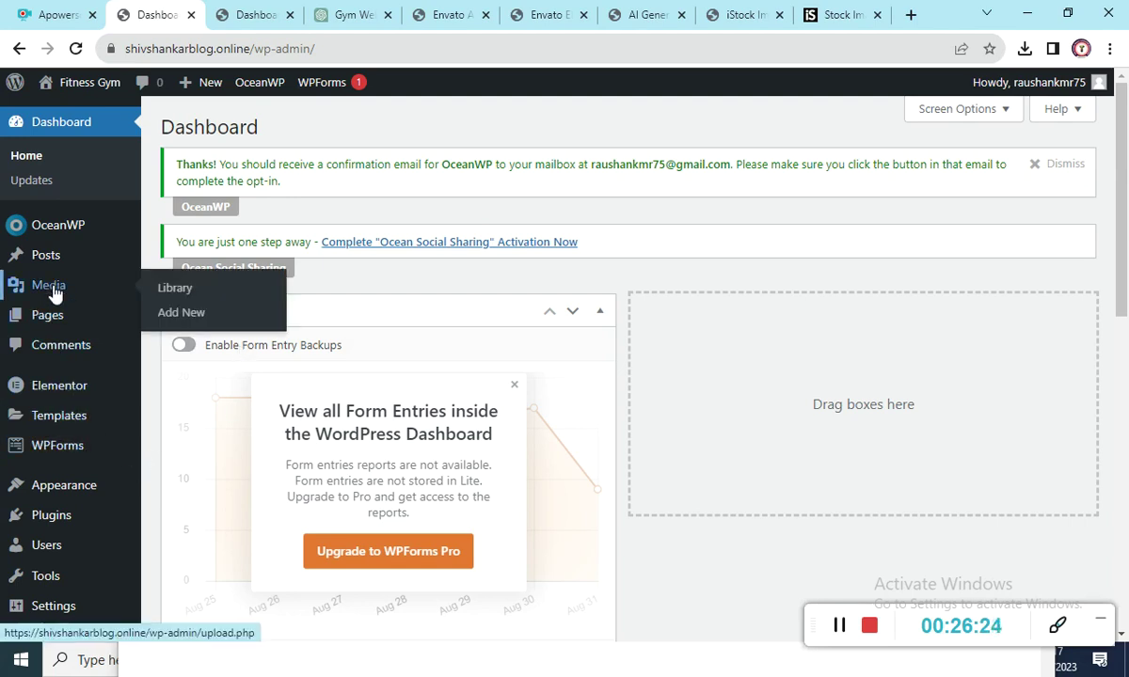
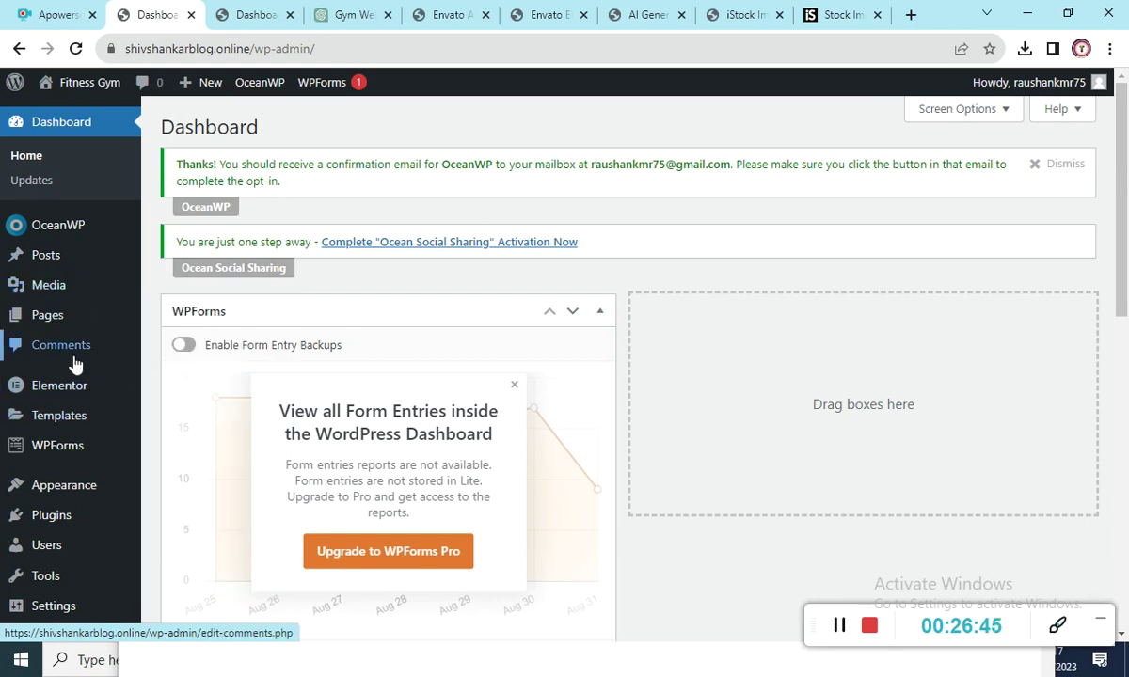
pyautogui.moveTo(45, 320)
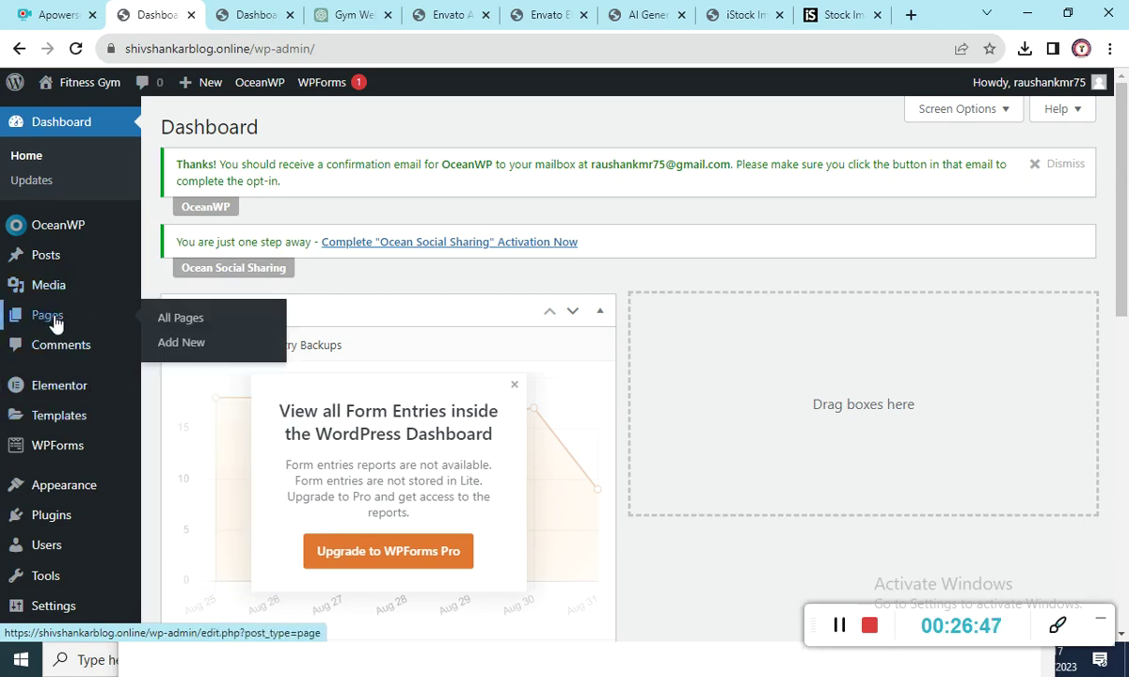
pyautogui.click(225, 321)
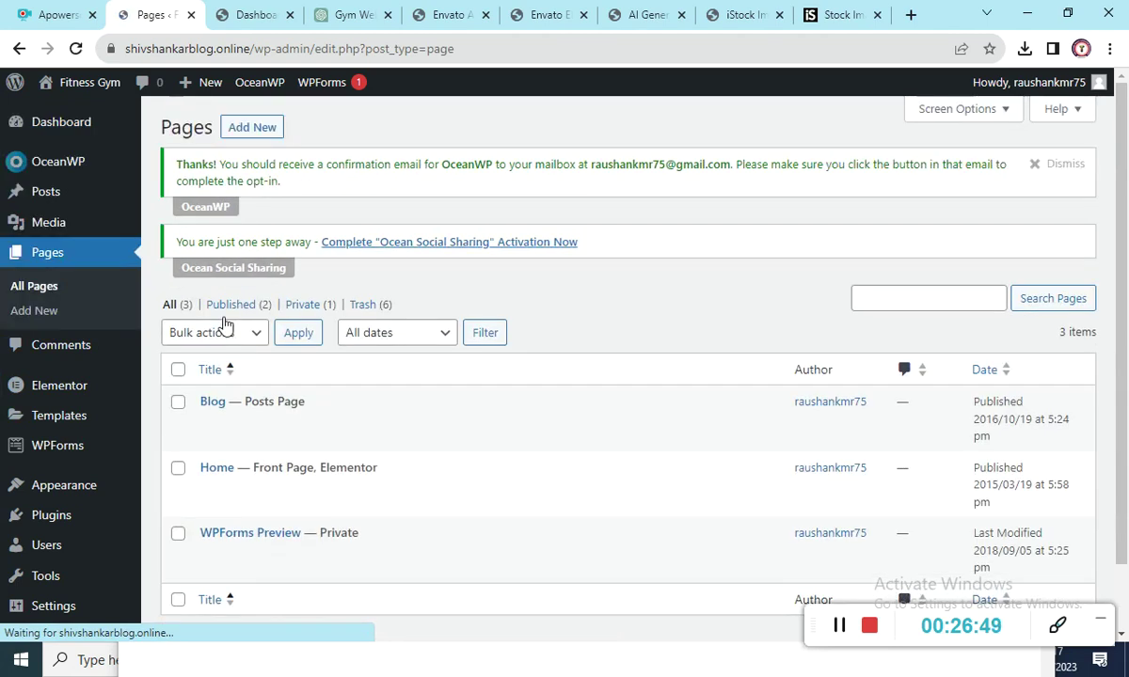
pyautogui.scroll(-2, 1125, 141)
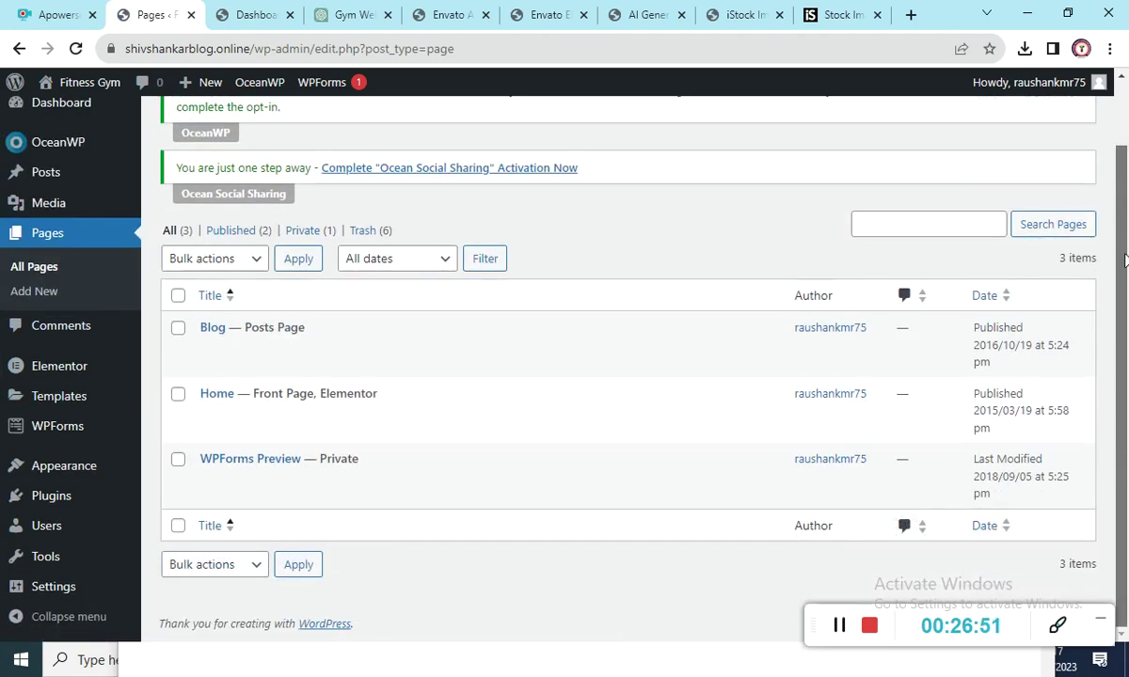
pyautogui.click(336, 417)
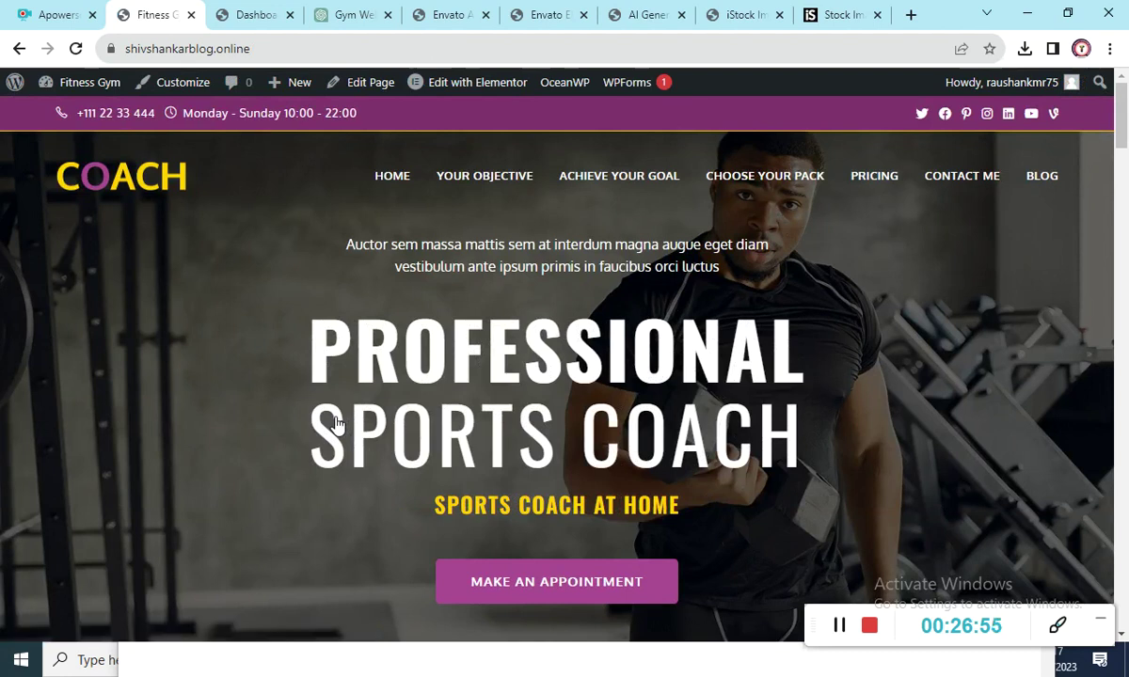
# Go back from the live Home page to the dashboard and list all pages
pyautogui.moveTo(1123, 120); pyautogui.dragTo(1124, 89)
pyautogui.click(75, 114)
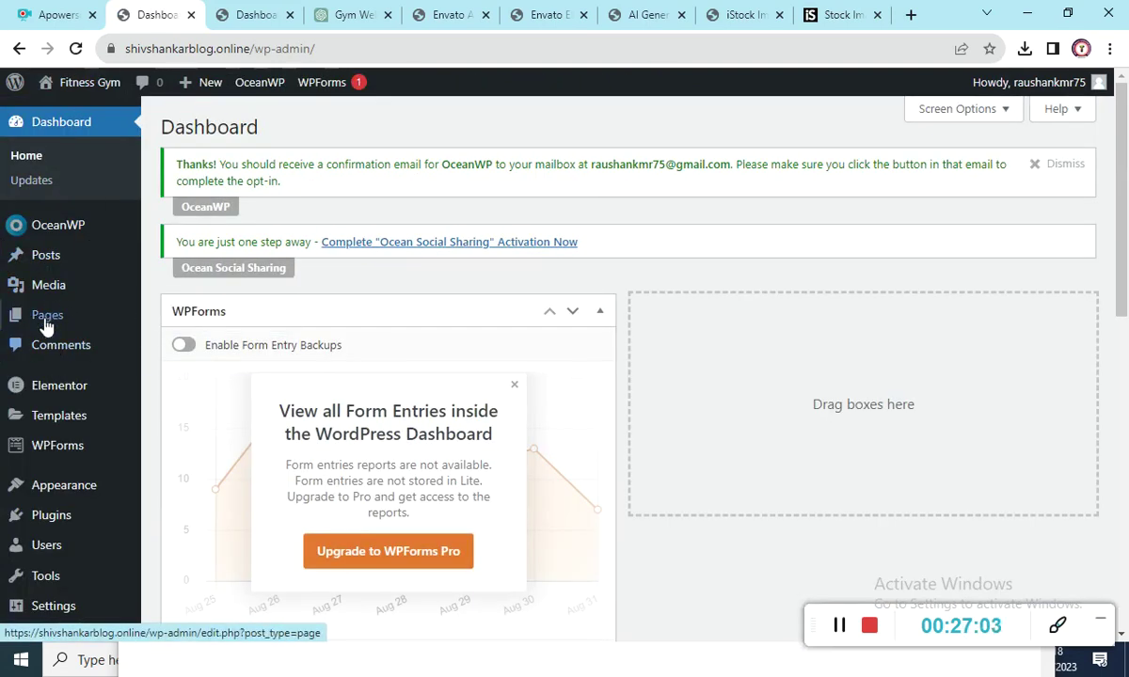
pyautogui.moveTo(45, 318)
pyautogui.click(199, 320)
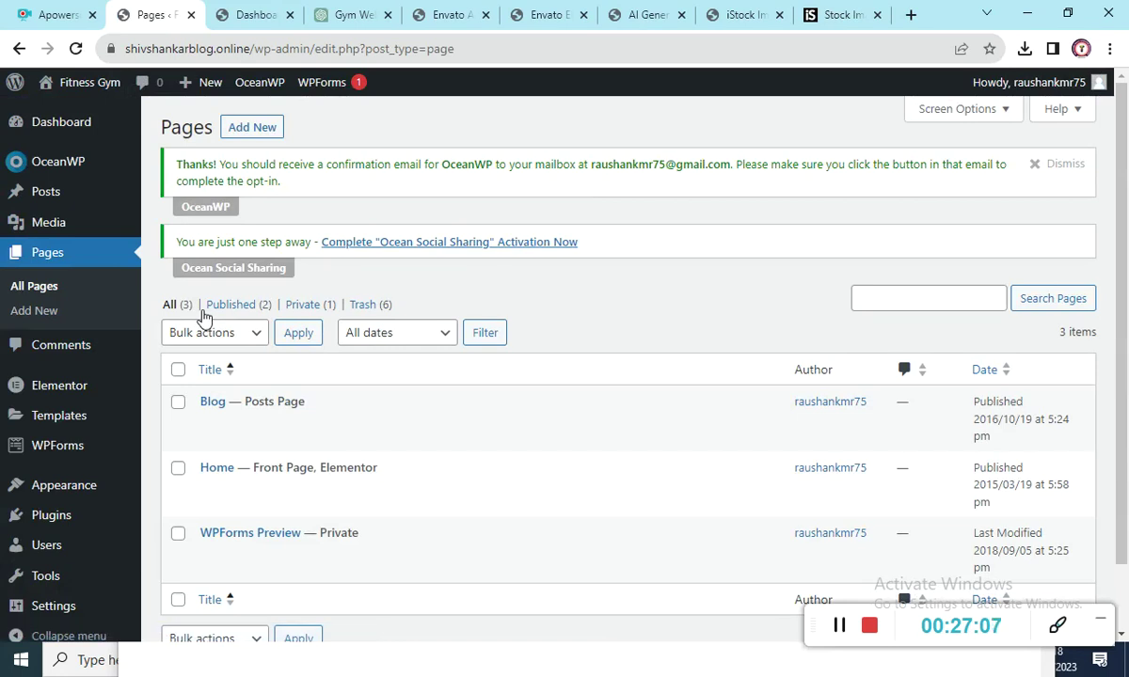
# Switch to the Notepad notes and add the lines "click on pages" and "click on all pages" at the end
pyautogui.hotkey('alt', 'Tab')
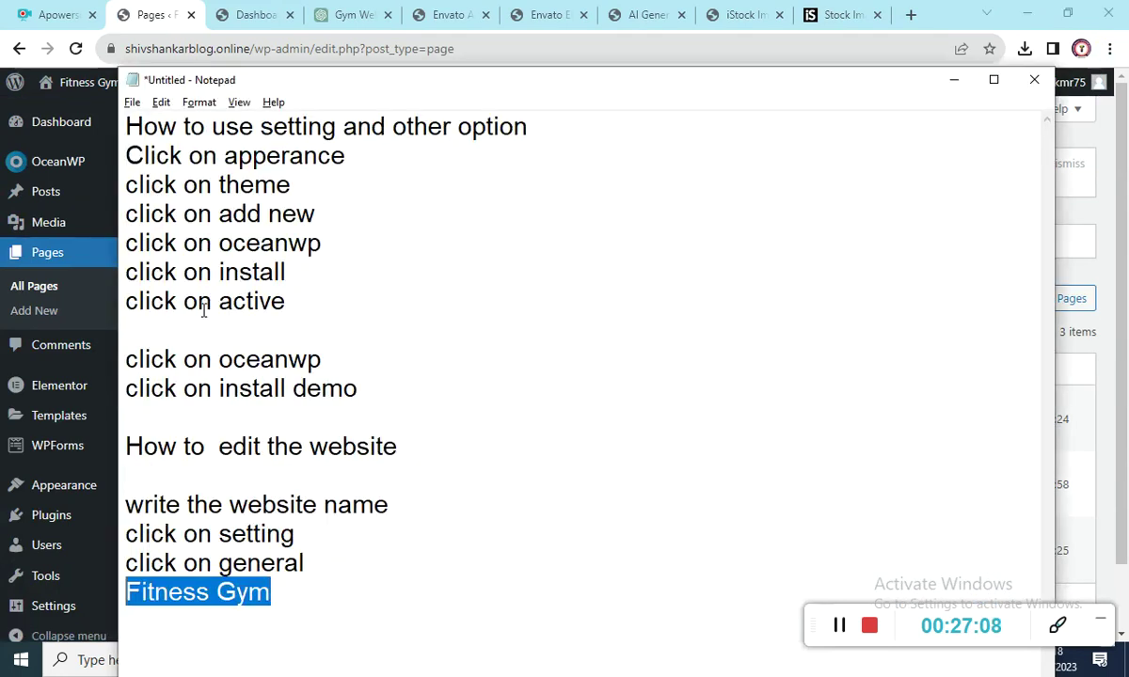
pyautogui.press('End')
pyautogui.press('Return')
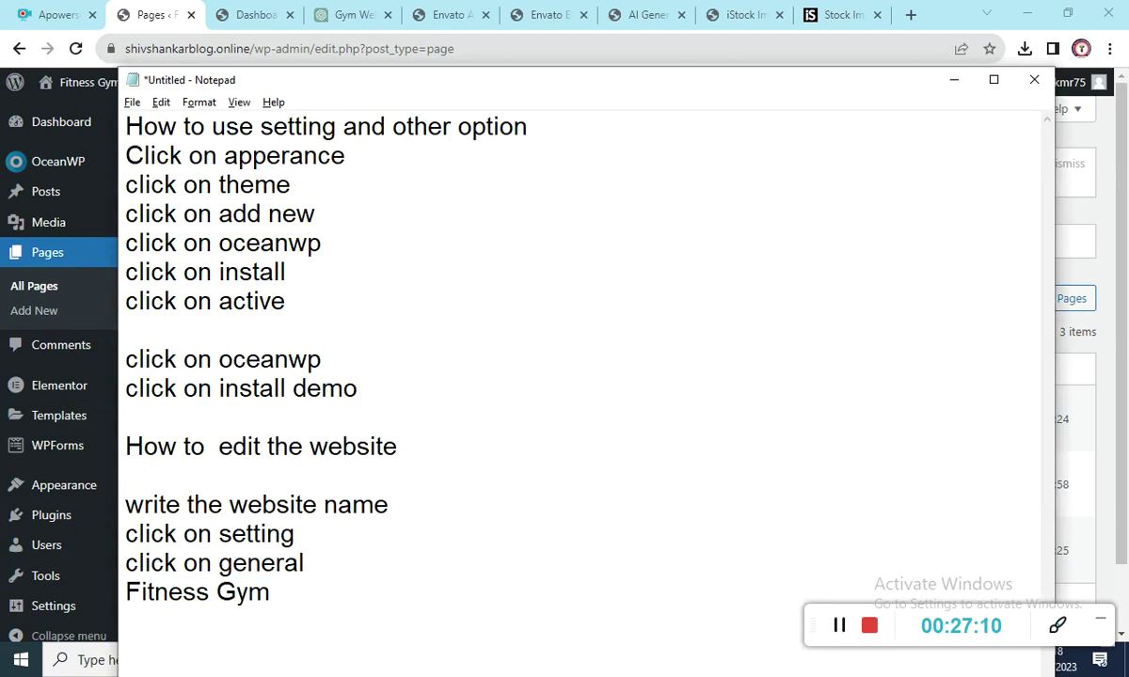
pyautogui.write('click on pages')
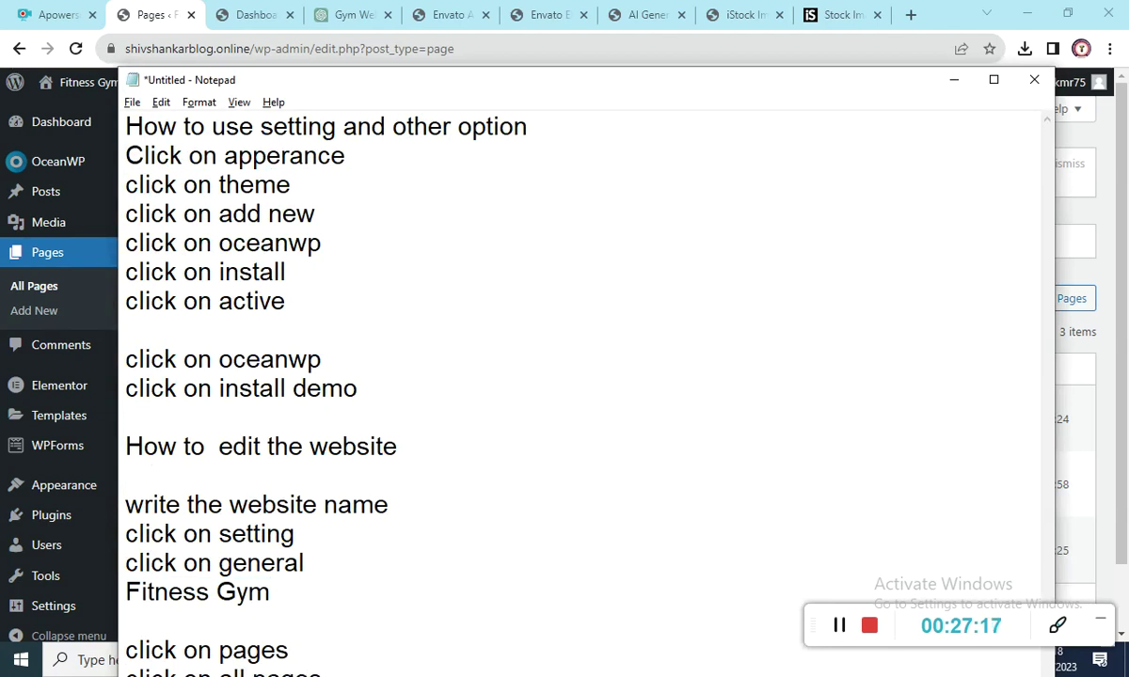
# Switch back to WordPress, open the Home page in Elementor, and dismiss the What's New announcement and the Navigator
pyautogui.hotkey('alt', 'Tab')
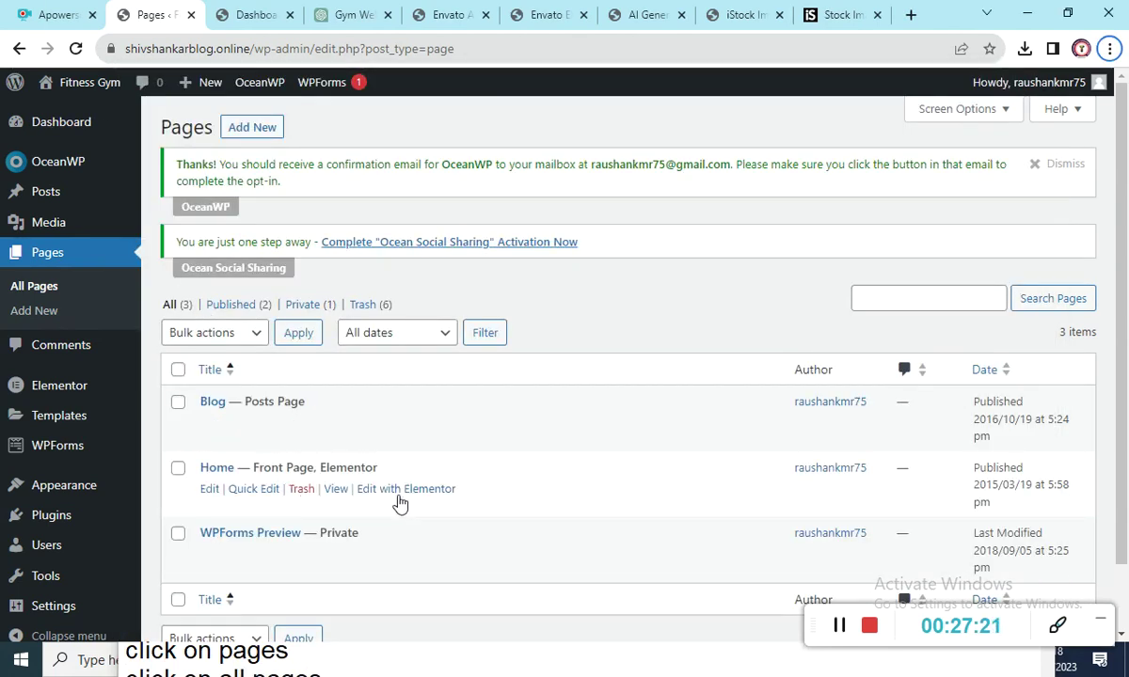
pyautogui.click(396, 490)
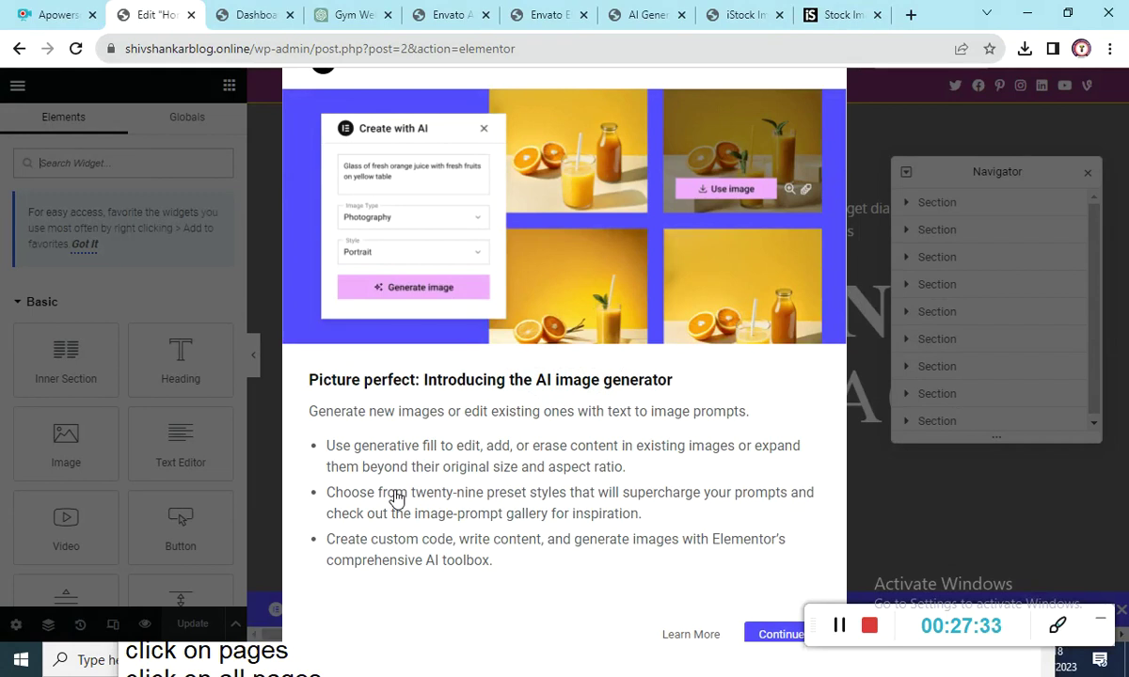
pyautogui.click(753, 634)
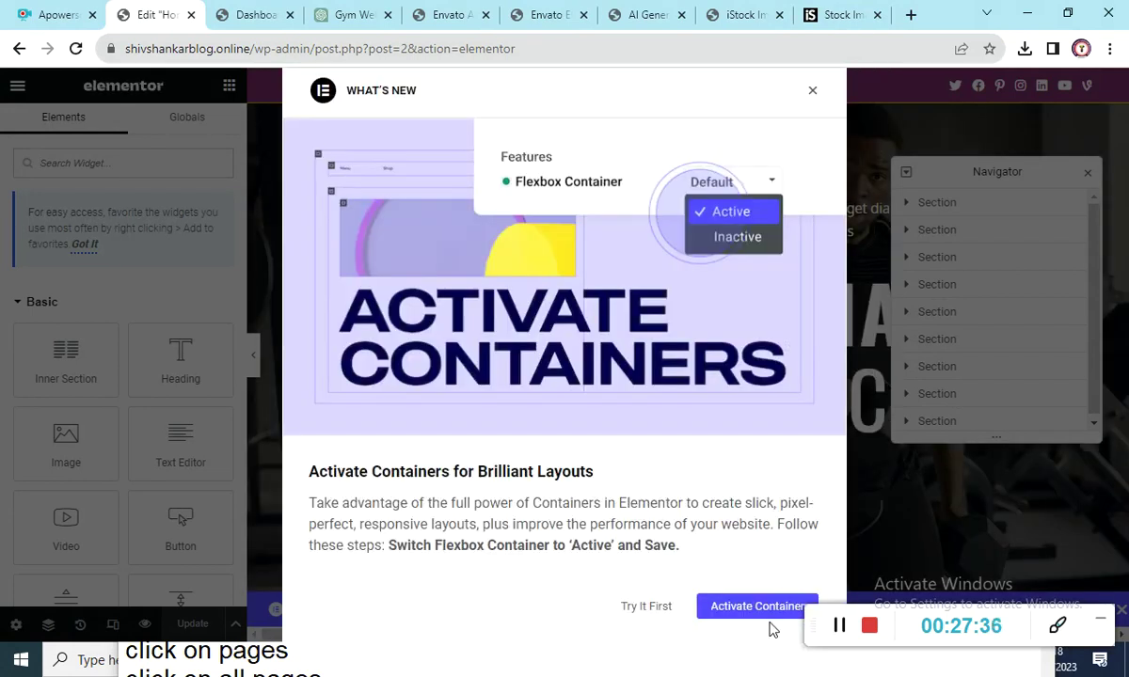
pyautogui.click(651, 609)
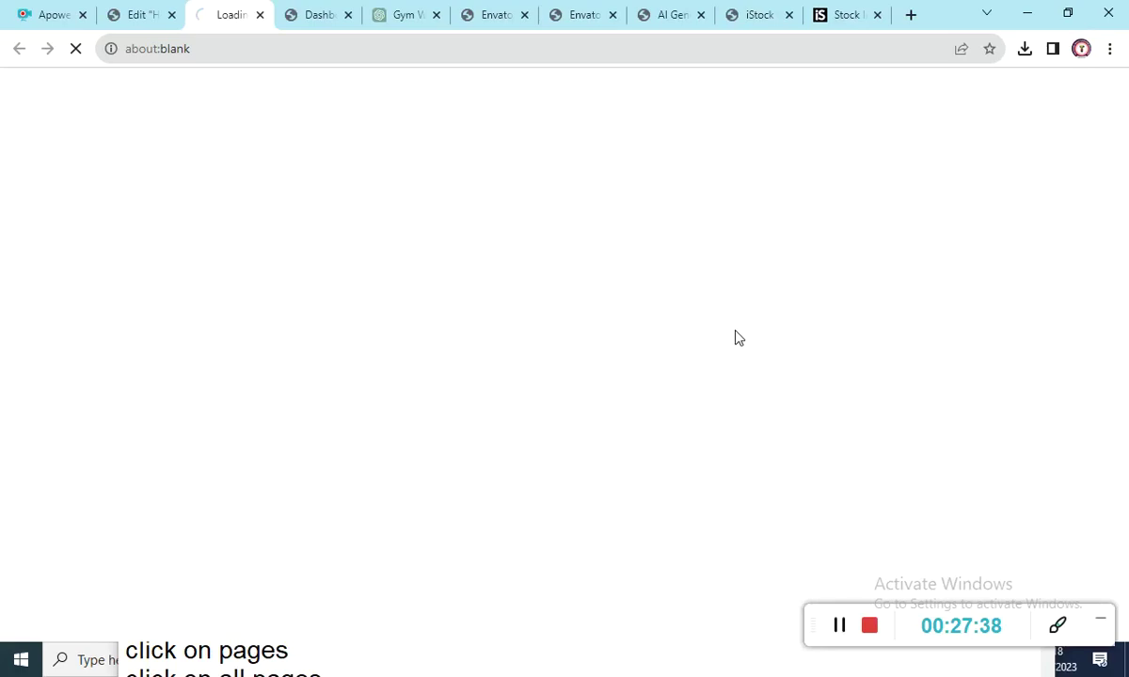
pyautogui.click(144, 15)
pyautogui.click(1087, 172)
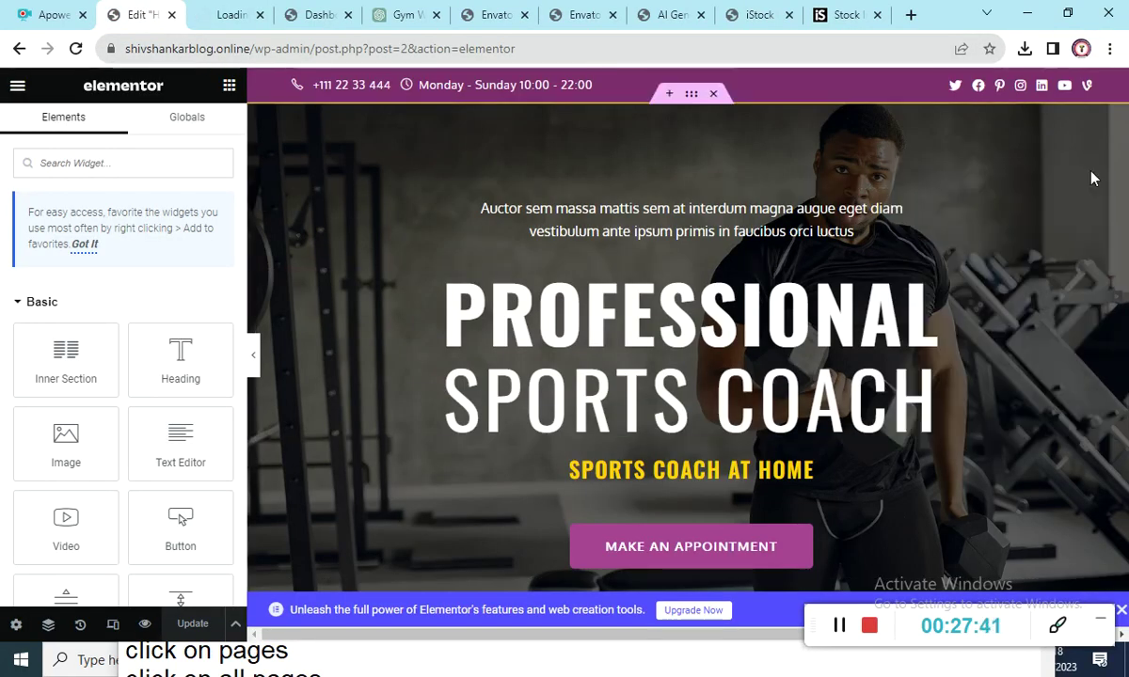
# Replace the small intro heading above "Professional Sports Coach" with "Unlock Your Potential, Unleash Your Power"
pyautogui.click(606, 226)
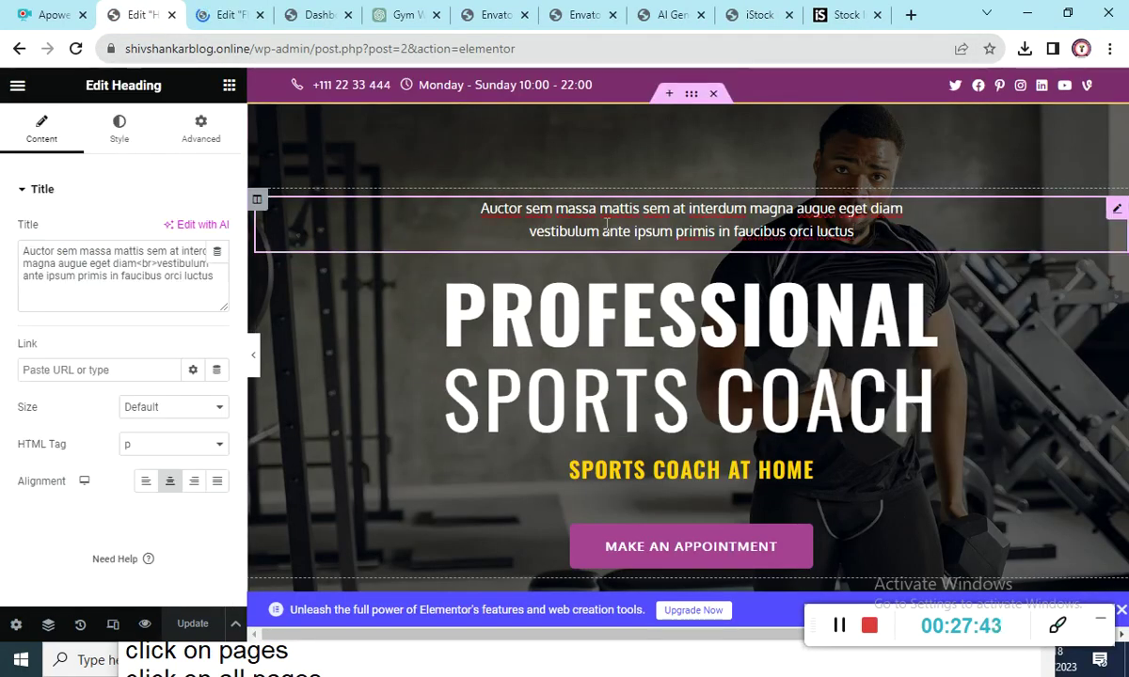
pyautogui.click(85, 266)
pyautogui.hotkey('ctrl', 'a')
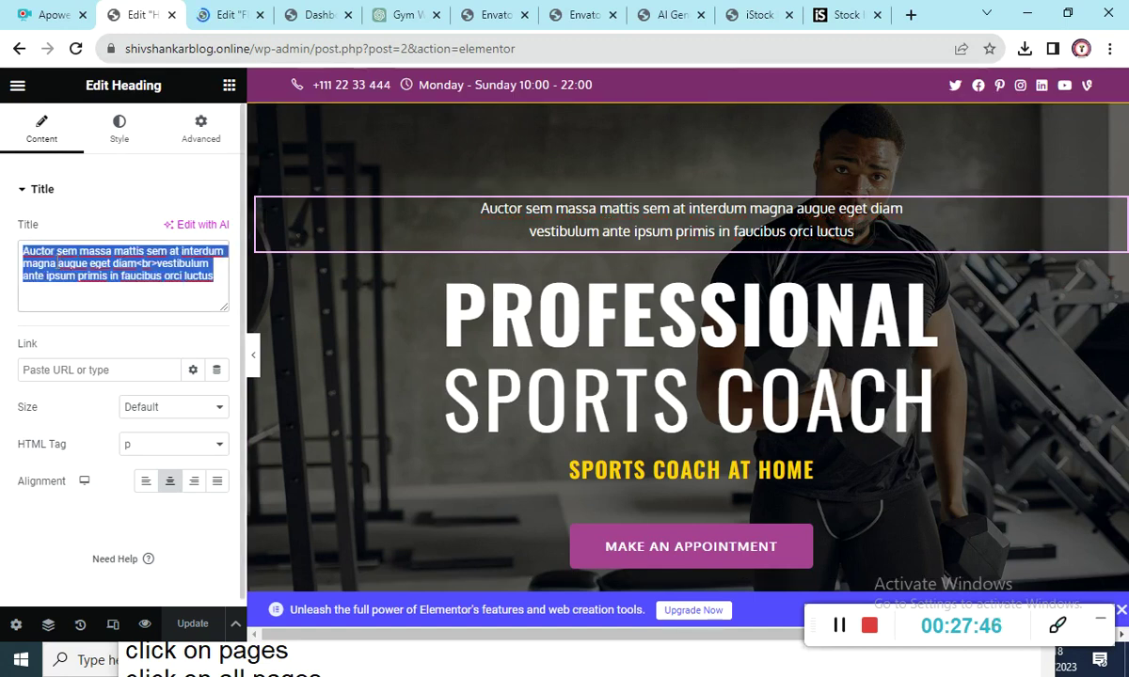
pyautogui.write('Unlock Your Potential, Unleash Your Power')
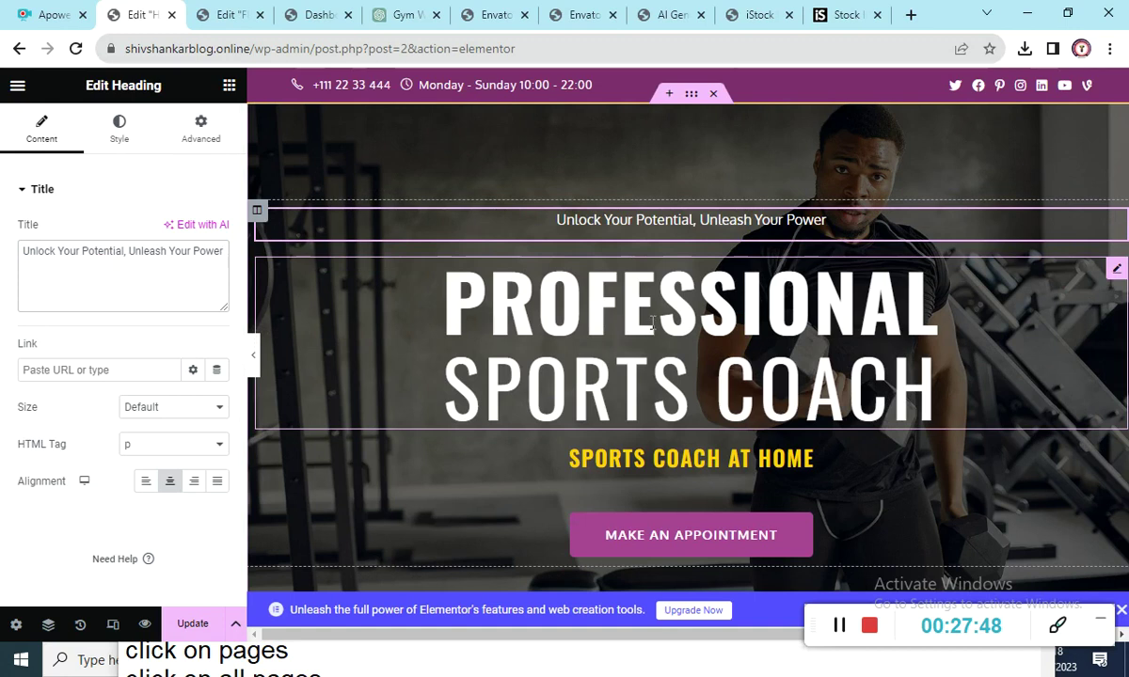
# Open the large "Professional Sports Coach" heading for editing and place the cursor in its title code
pyautogui.click(267, 337)
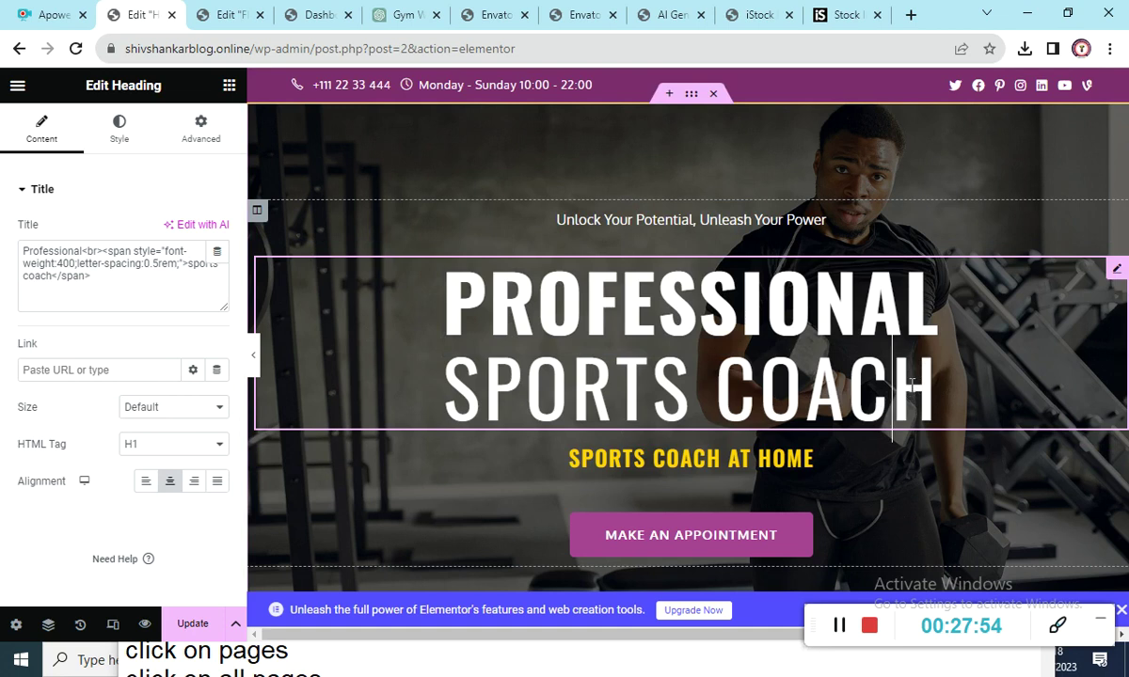
pyautogui.moveTo(890, 381); pyautogui.dragTo(418, 224)
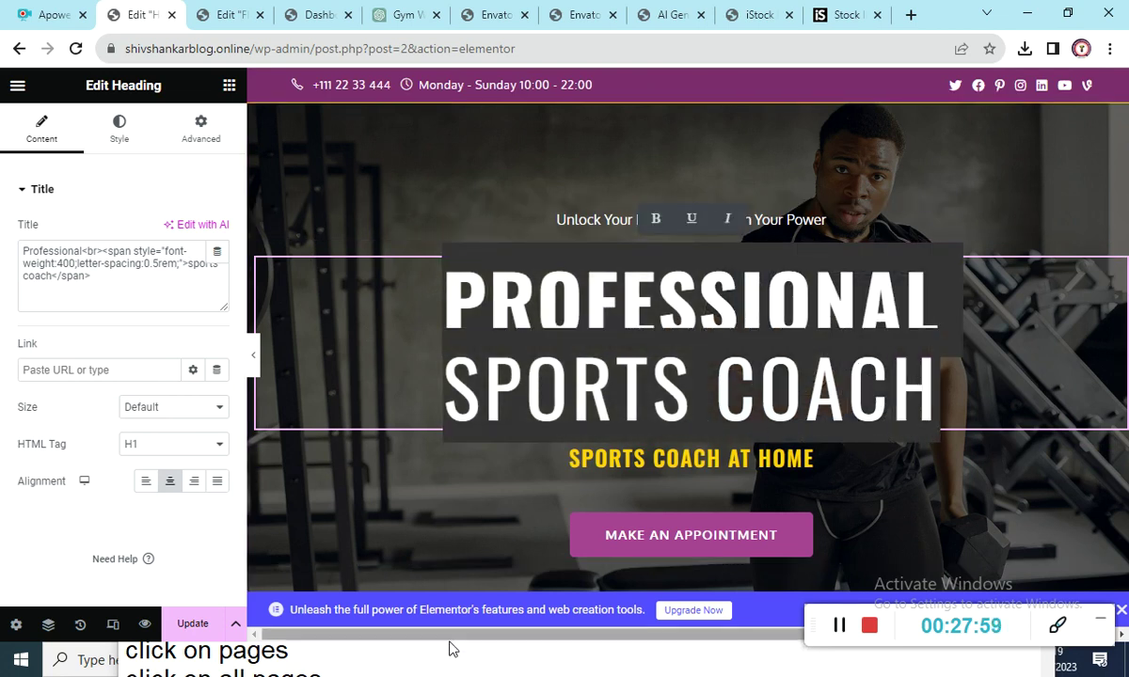
pyautogui.moveTo(111, 282); pyautogui.dragTo(6, 250)
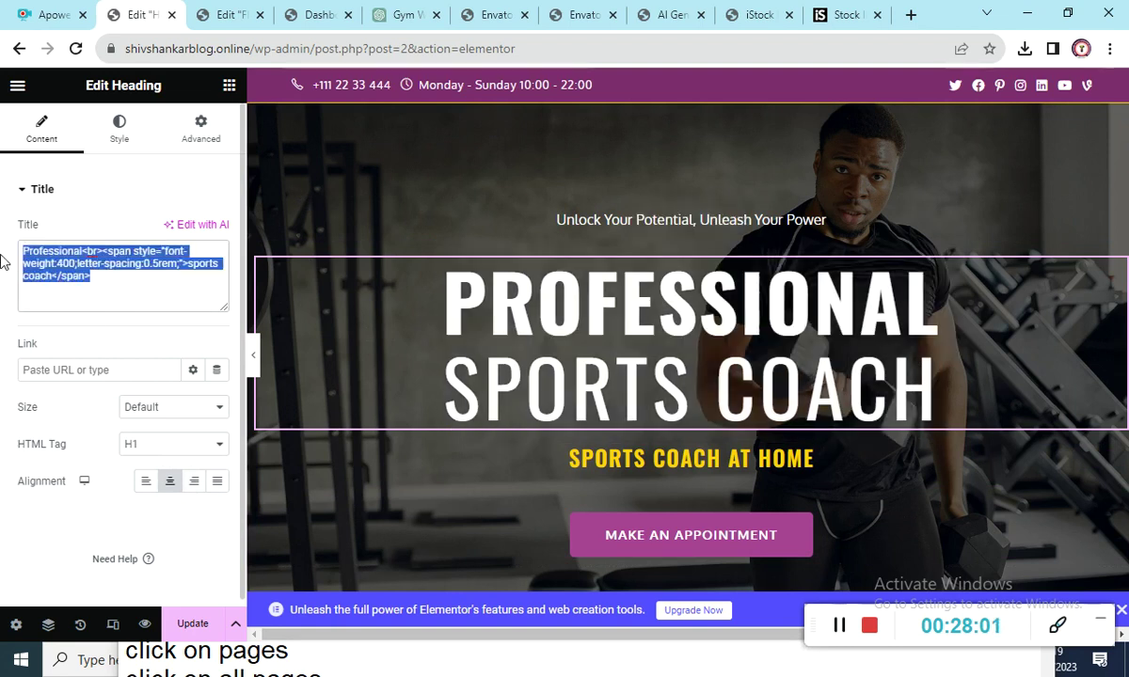
pyautogui.click(94, 254)
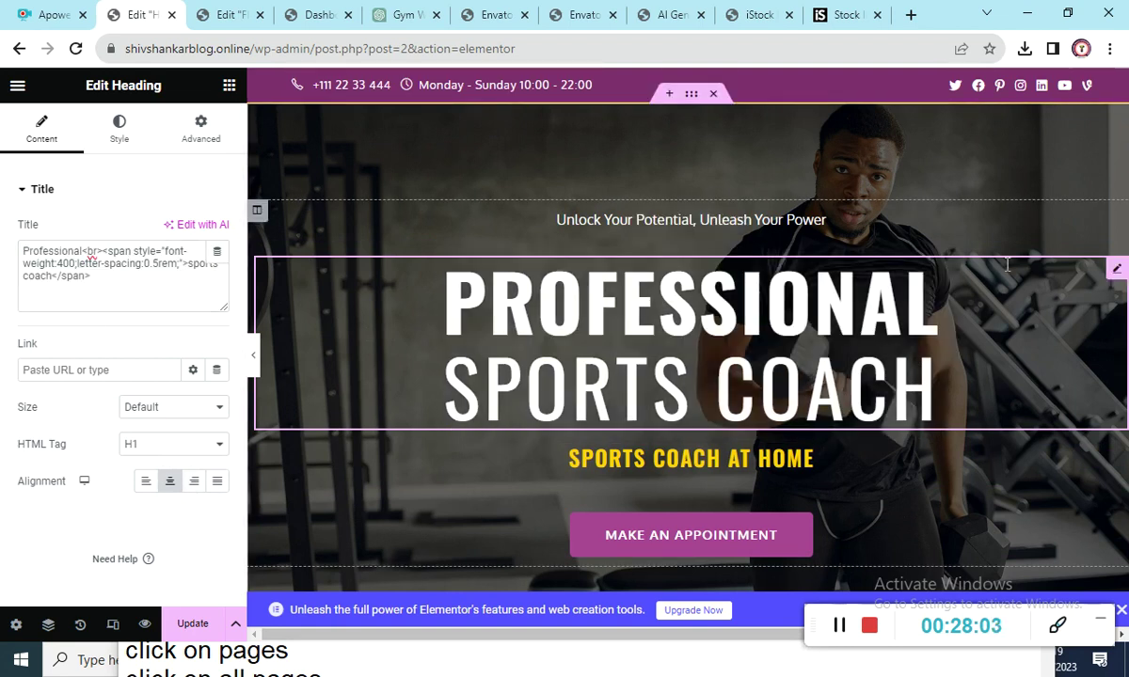
pyautogui.press('BackSpace')
pyautogui.press('BackSpace')
pyautogui.press('BackSpace')
pyautogui.press('BackSpace')
pyautogui.press('BackSpace')
pyautogui.press('BackSpace')
pyautogui.press('BackSpace')
pyautogui.press('BackSpace')
pyautogui.press('BackSpace')
pyautogui.press('BackSpace')
pyautogui.press('BackSpace')
pyautogui.press('BackSpace')
pyautogui.press('BackSpace')
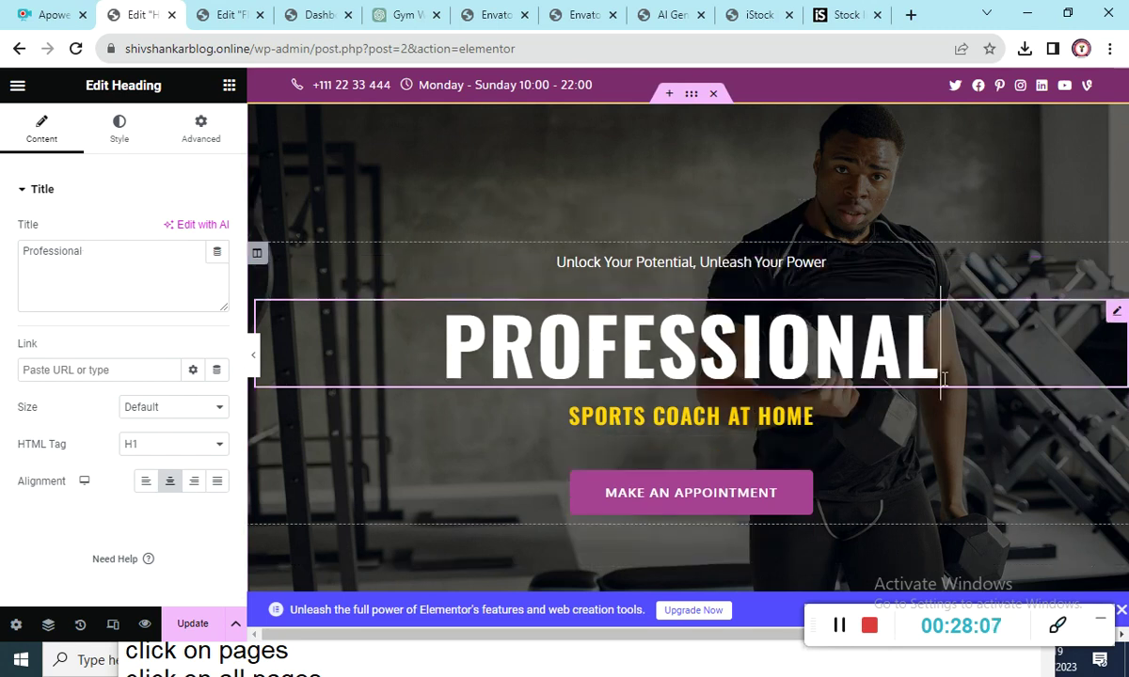
pyautogui.hotkey('ctrl', 'z')
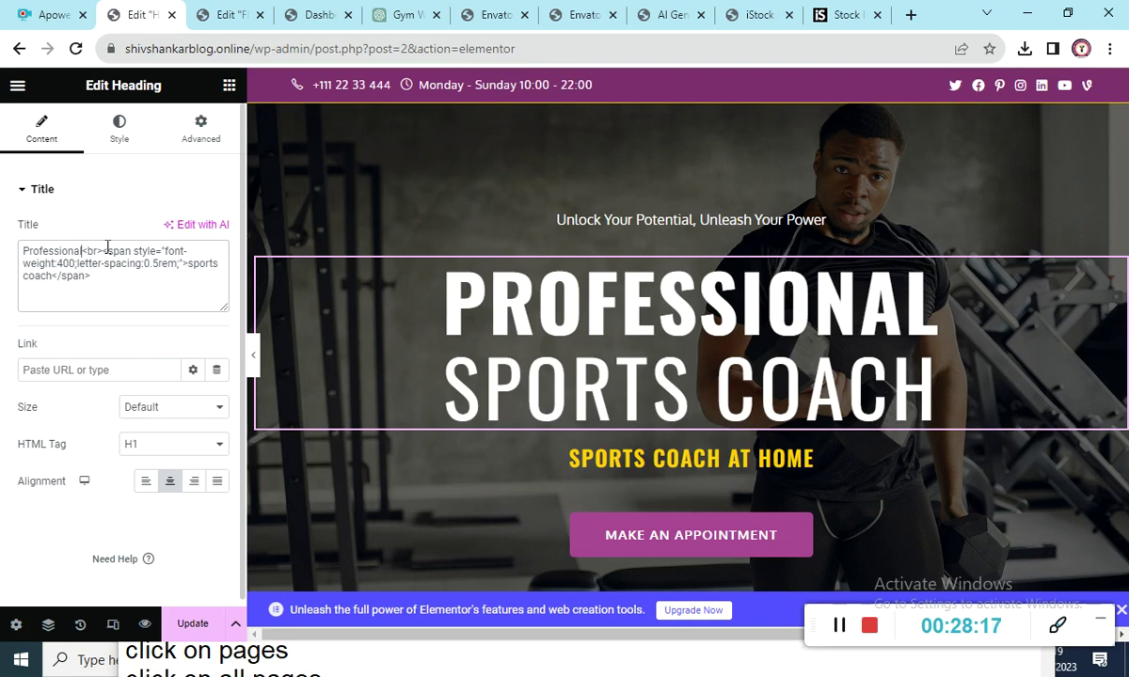
# Replace the word "Professional" in the main heading with "Fitness", keeping the line break and span code
pyautogui.press('BackSpace')
pyautogui.press('BackSpace')
pyautogui.press('BackSpace')
pyautogui.press('BackSpace')
pyautogui.press('BackSpace')
pyautogui.press('BackSpace')
pyautogui.press('BackSpace')
pyautogui.press('BackSpace')
pyautogui.press('BackSpace')
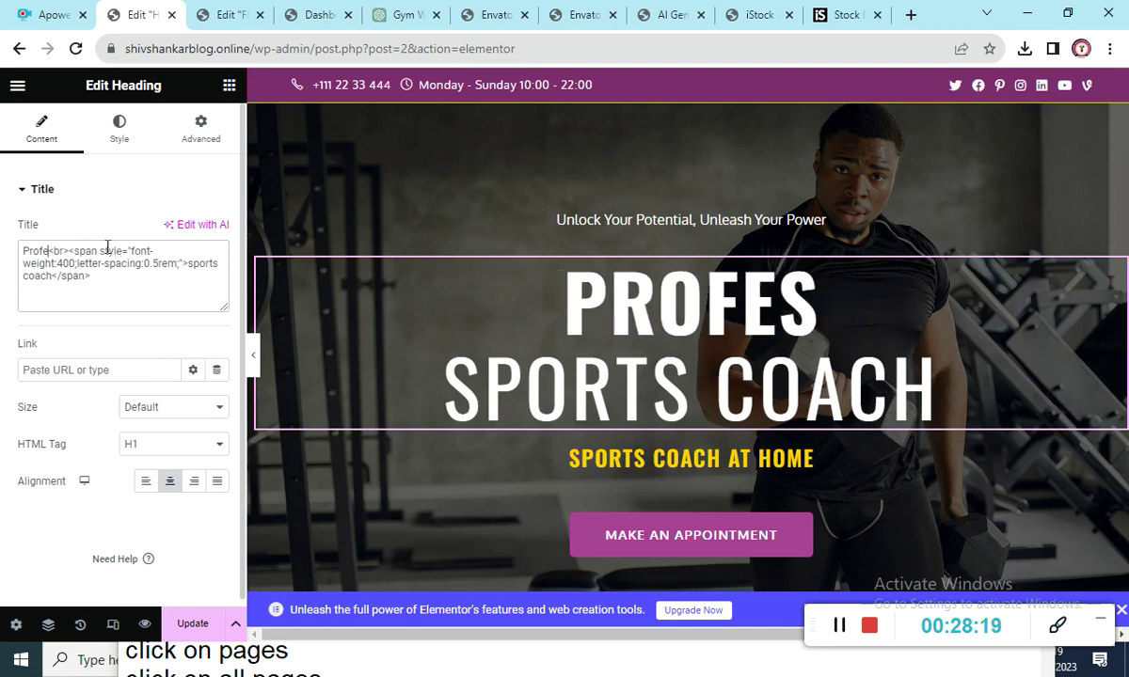
pyautogui.press('BackSpace')
pyautogui.press('BackSpace')
pyautogui.press('BackSpace')
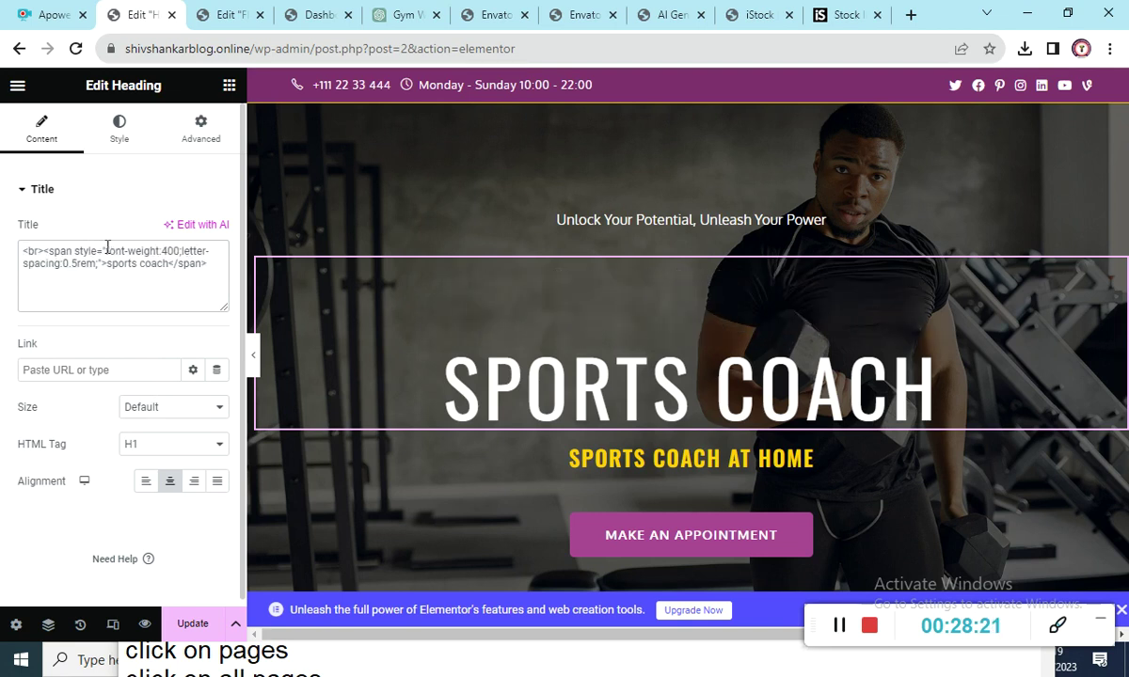
pyautogui.write('F')
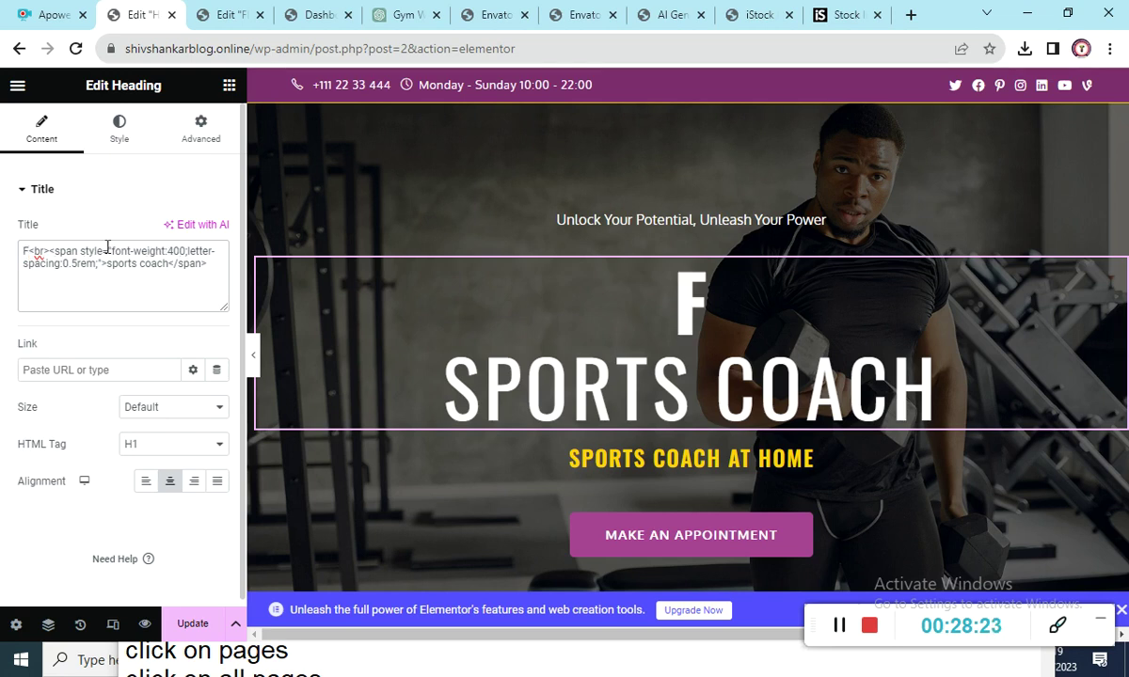
pyautogui.write('itness')
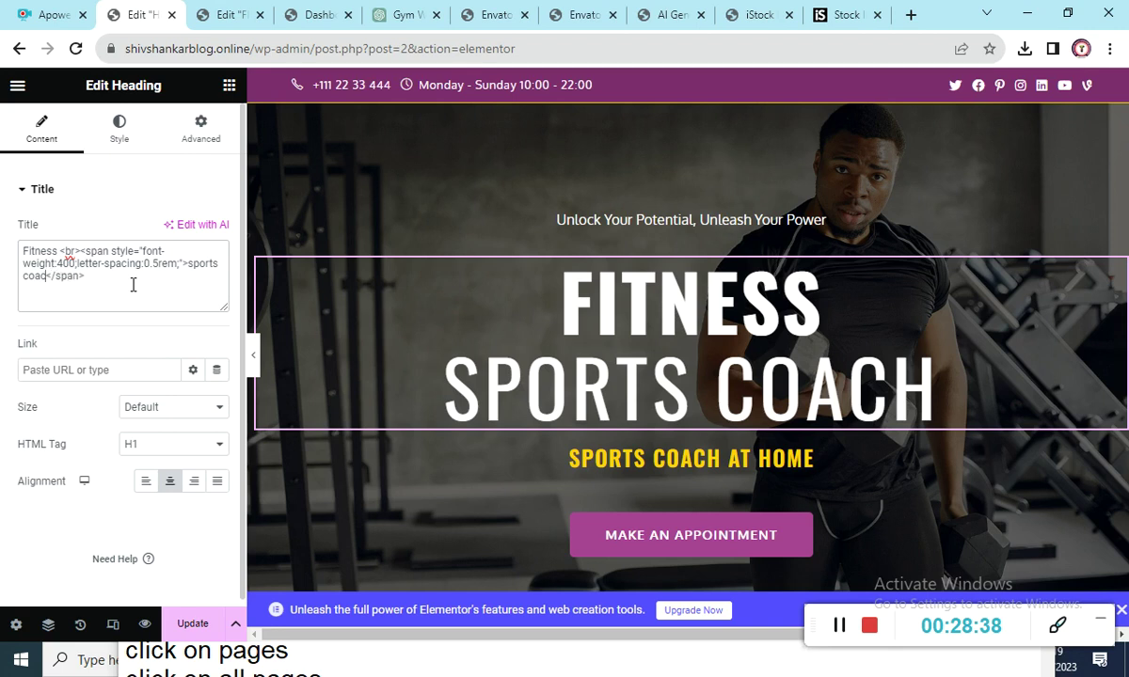
# Replace "sports coach" inside the main heading's span with "First Gym"
pyautogui.press('BackSpace')
pyautogui.press('BackSpace')
pyautogui.press('BackSpace')
pyautogui.press('BackSpace')
pyautogui.press('BackSpace')
pyautogui.press('BackSpace')
pyautogui.press('BackSpace')
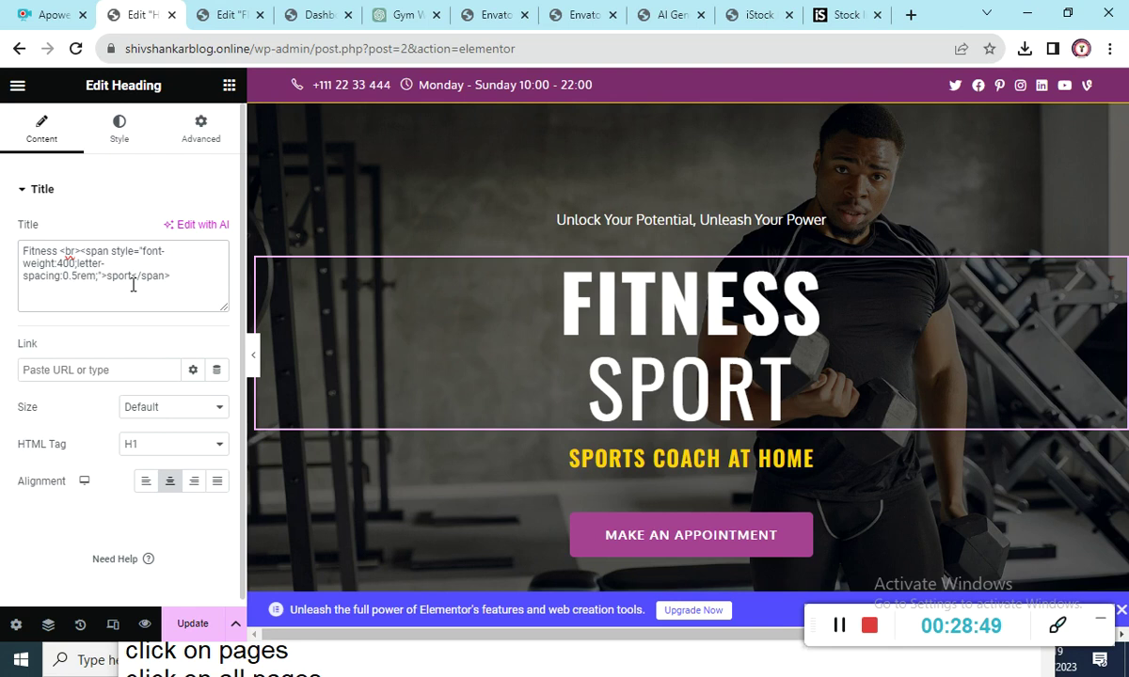
pyautogui.press('BackSpace')
pyautogui.press('BackSpace')
pyautogui.press('BackSpace')
pyautogui.press('BackSpace')
pyautogui.press('BackSpace')
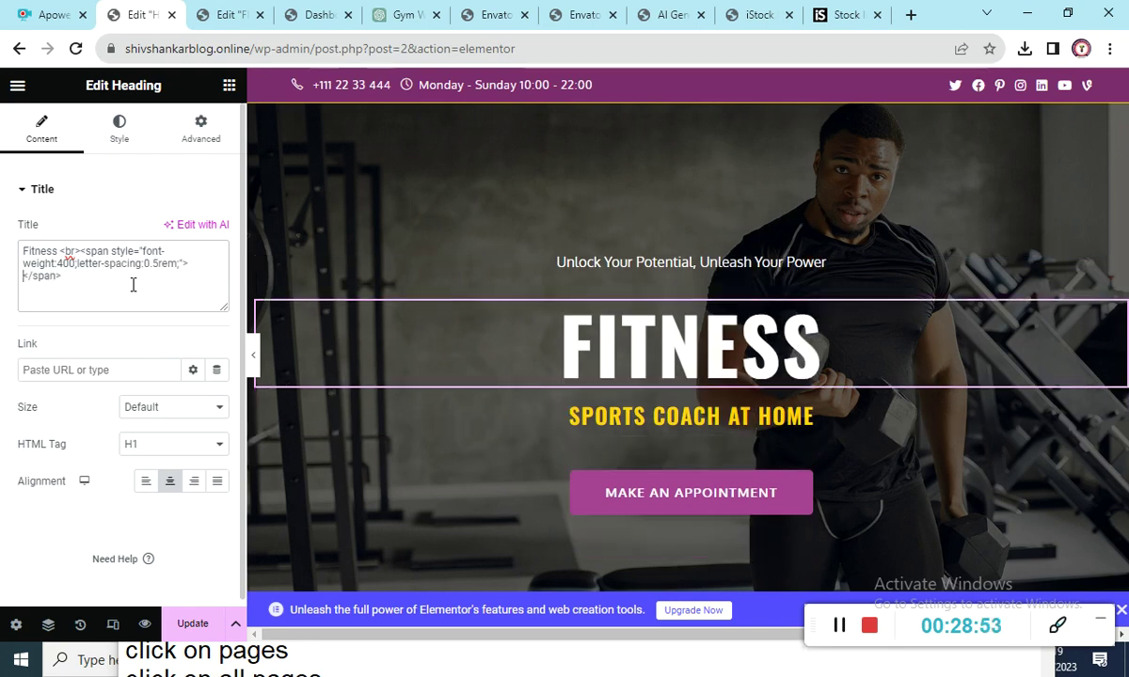
pyautogui.write('FI')
pyautogui.press('BackSpace')
pyautogui.write('irst Gy')
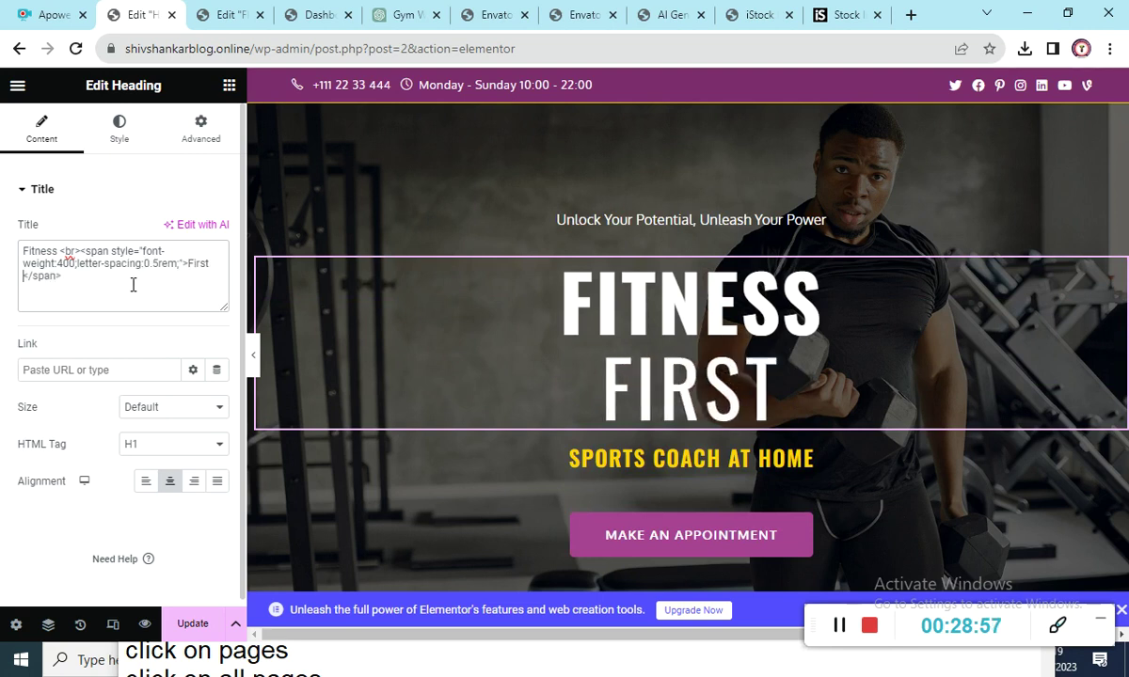
pyautogui.write('m')
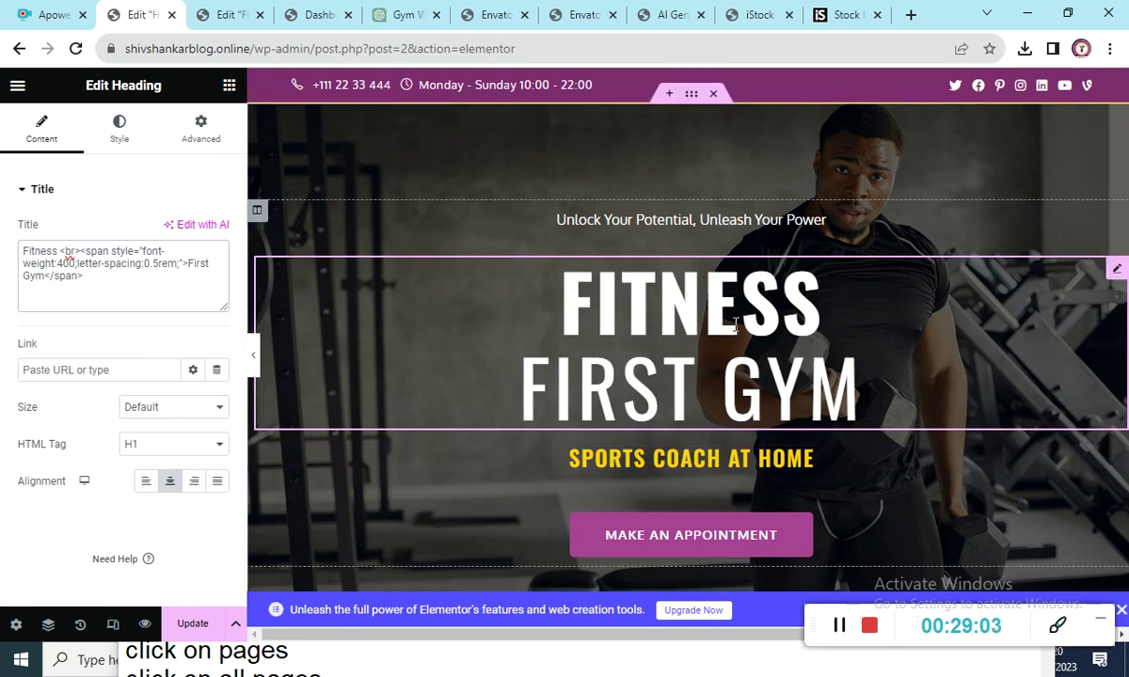
# Set the font size of the "Unlock Your Potential, Unleash Your Power" tagline to 32 px
pyautogui.click(687, 222)
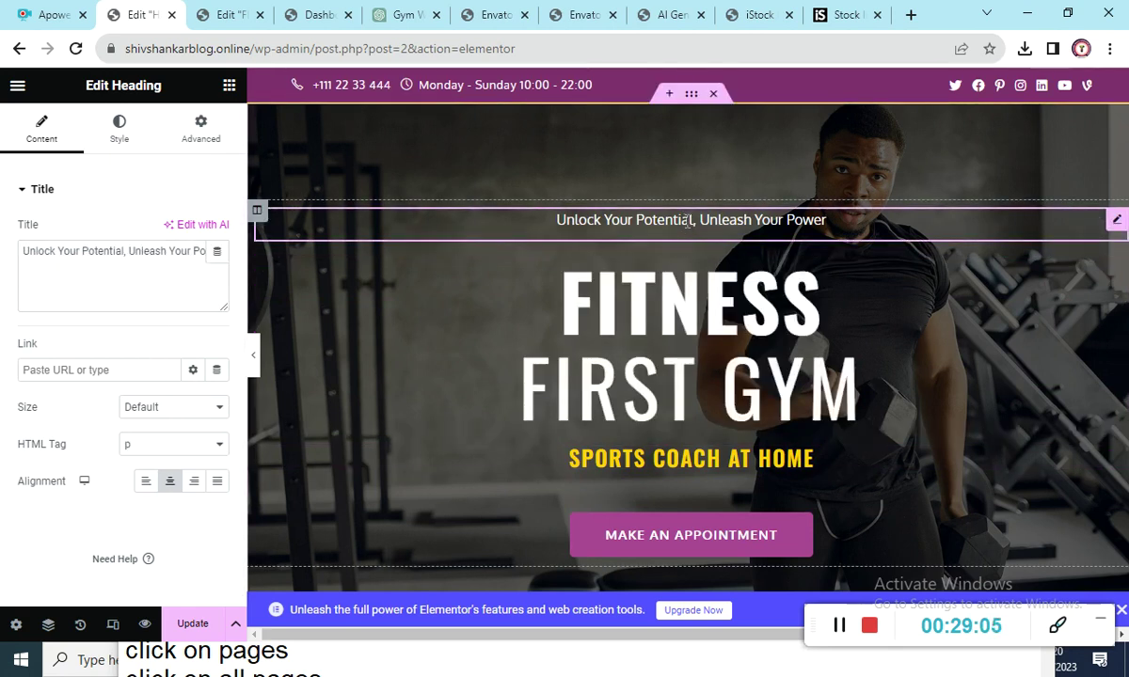
pyautogui.click(117, 132)
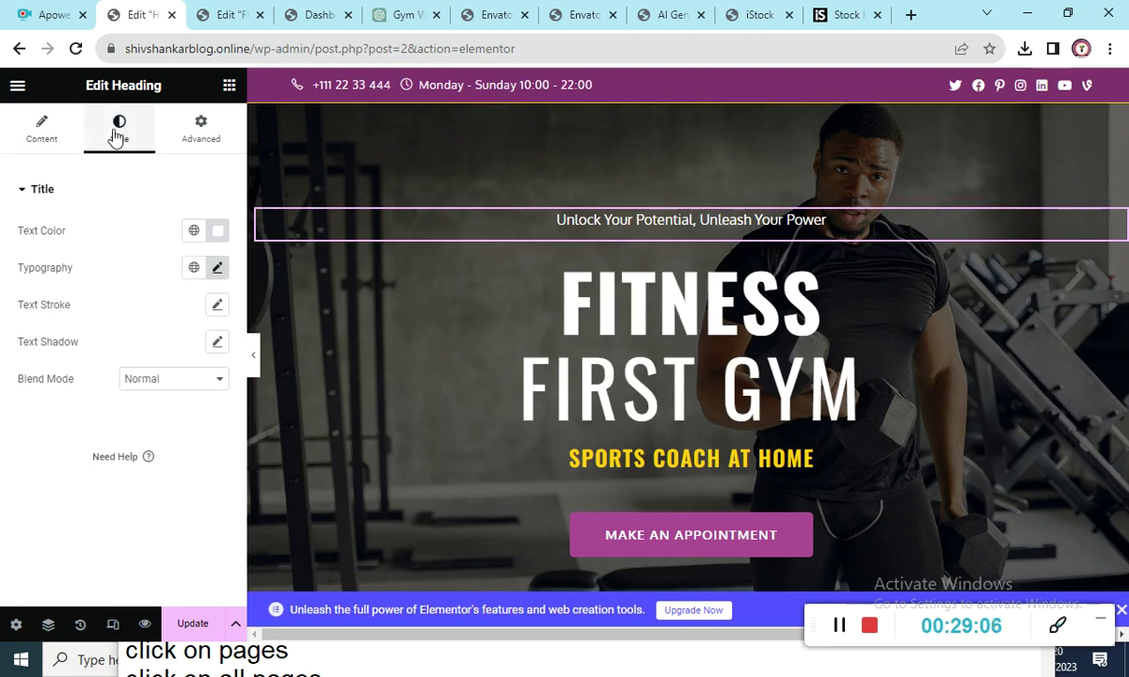
pyautogui.click(218, 268)
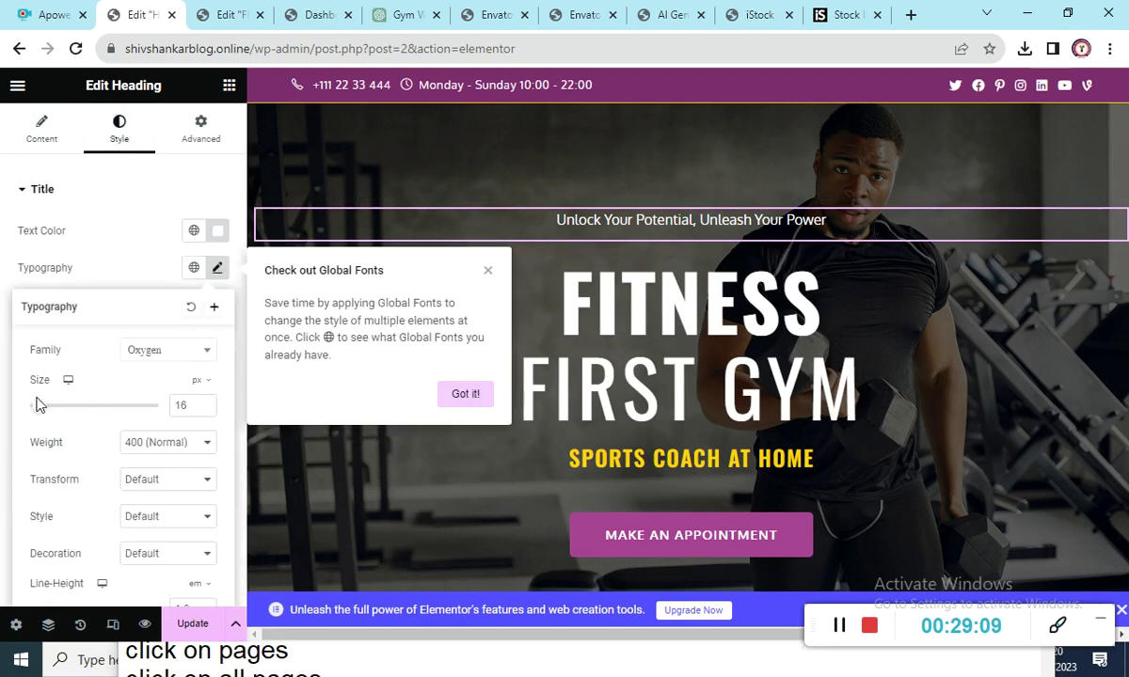
pyautogui.moveTo(41, 404); pyautogui.dragTo(50, 406)
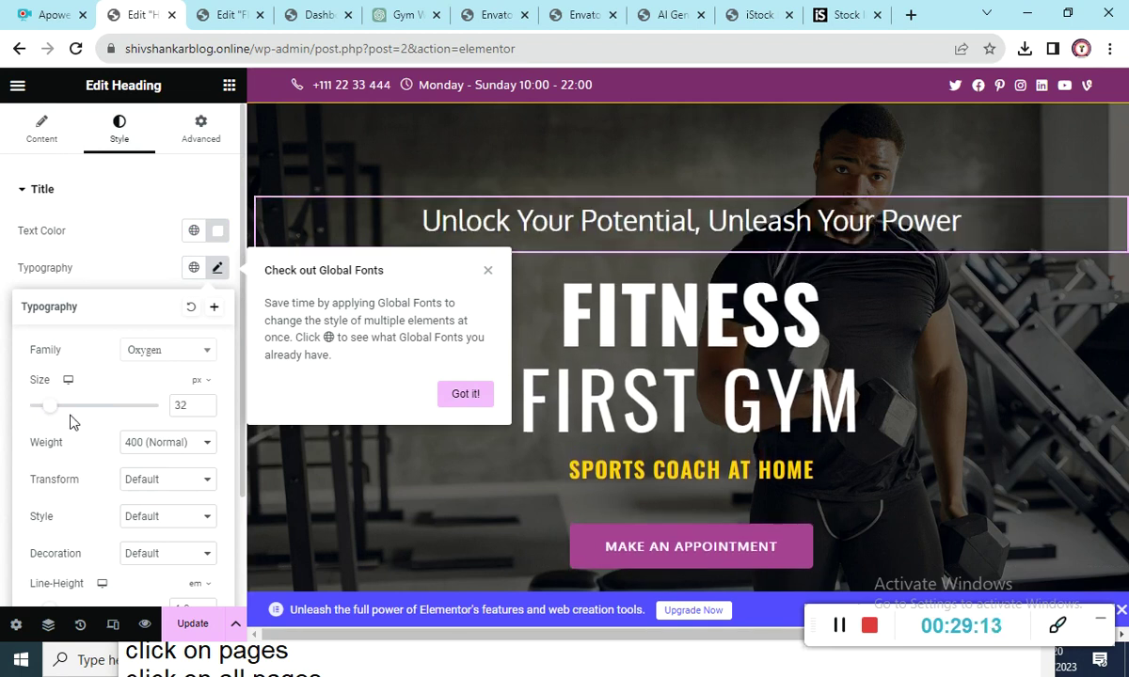
# Select the "Sports coach at home" subheading and copy the tagline "Stronger Every Day" from the ChatGPT conversation
pyautogui.click(620, 475)
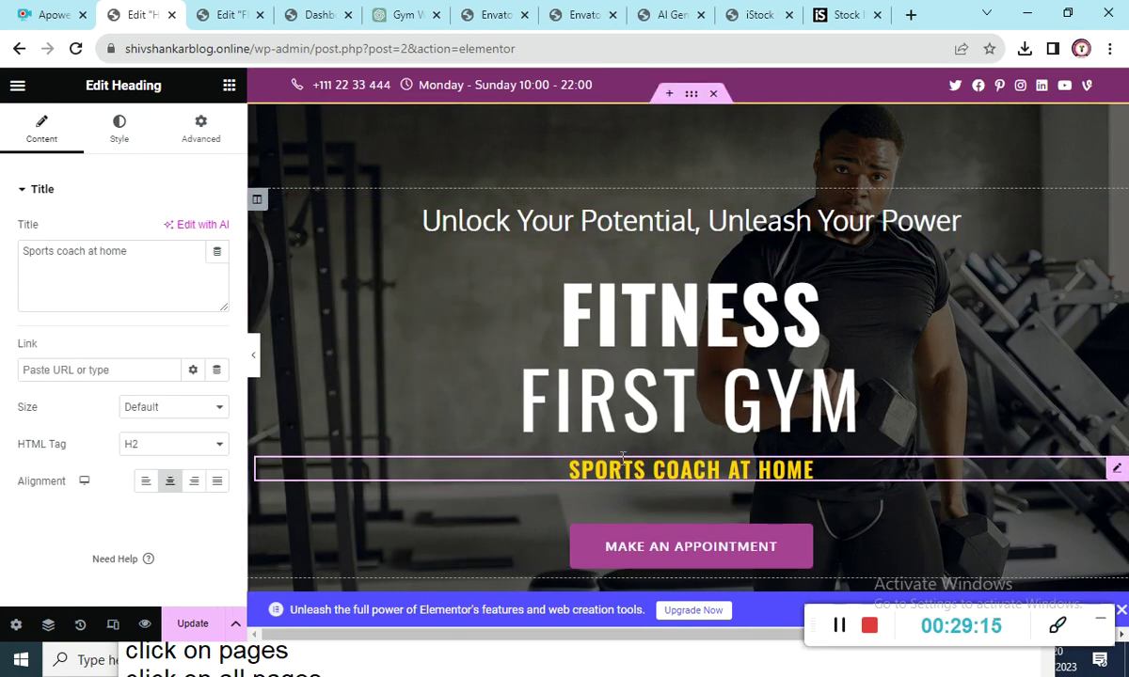
pyautogui.click(397, 19)
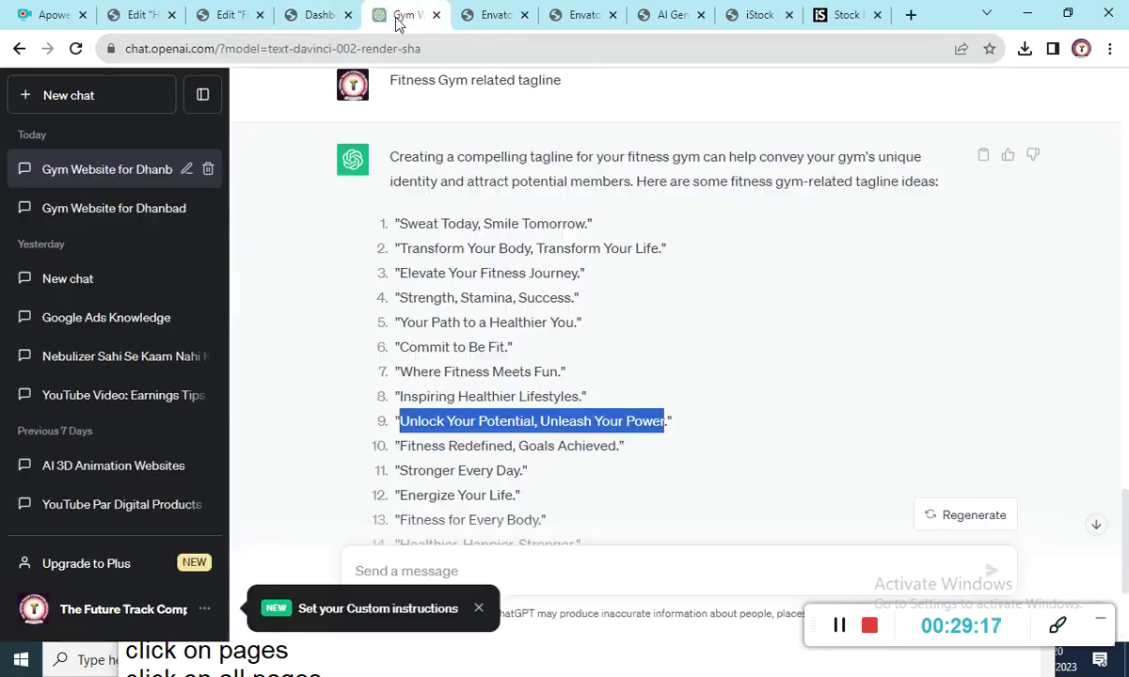
pyautogui.click(576, 508)
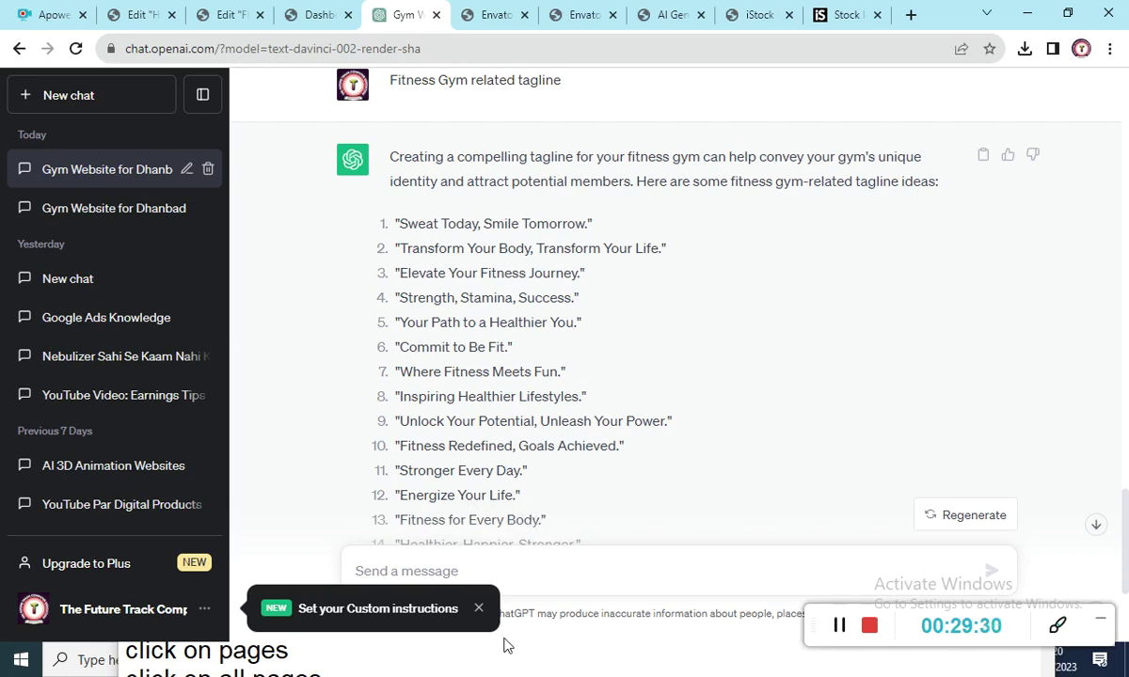
pyautogui.click(478, 608)
pyautogui.scroll(15, 1127, 288)
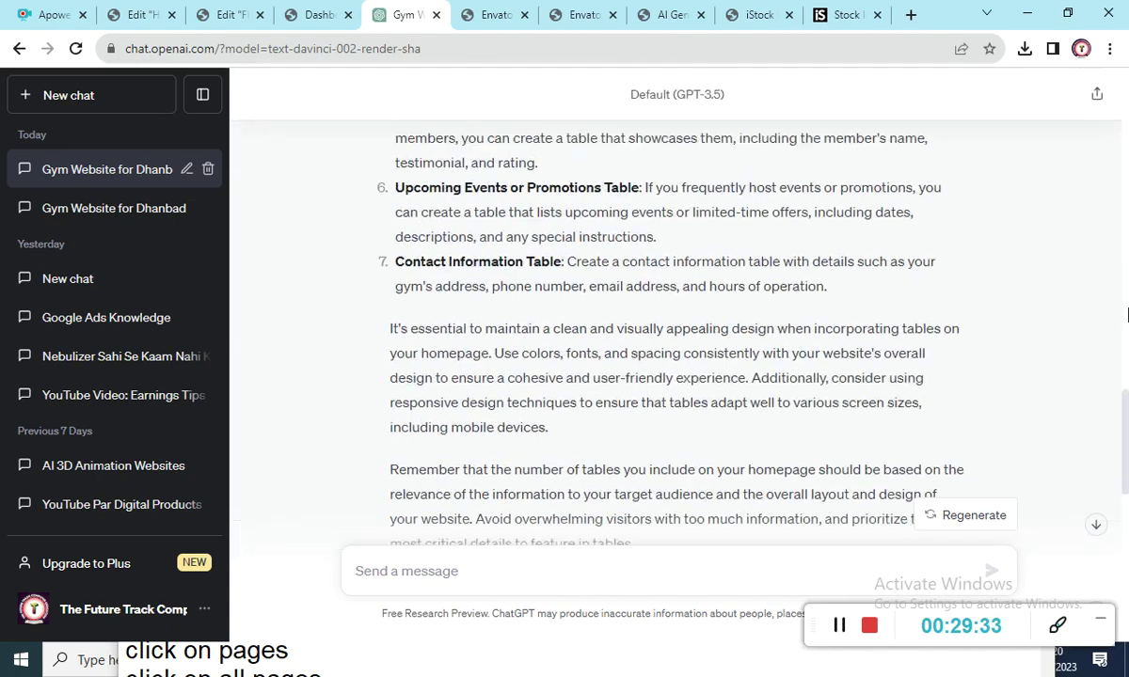
pyautogui.moveTo(1127, 272); pyautogui.dragTo(1121, 555)
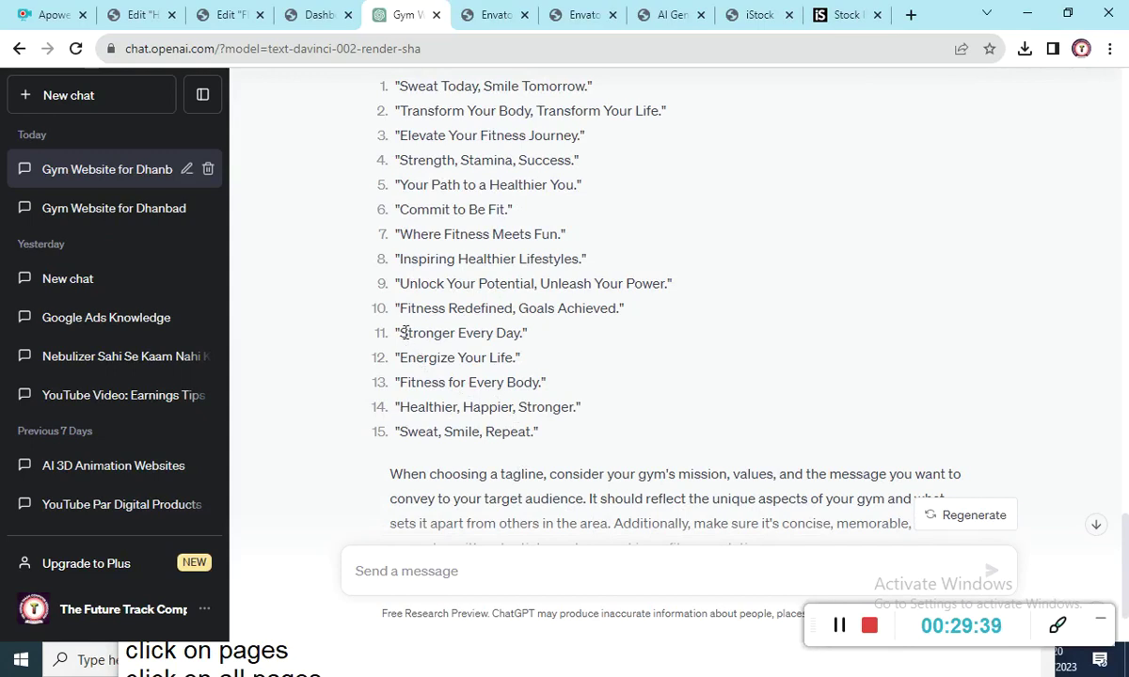
pyautogui.moveTo(400, 329); pyautogui.dragTo(511, 332)
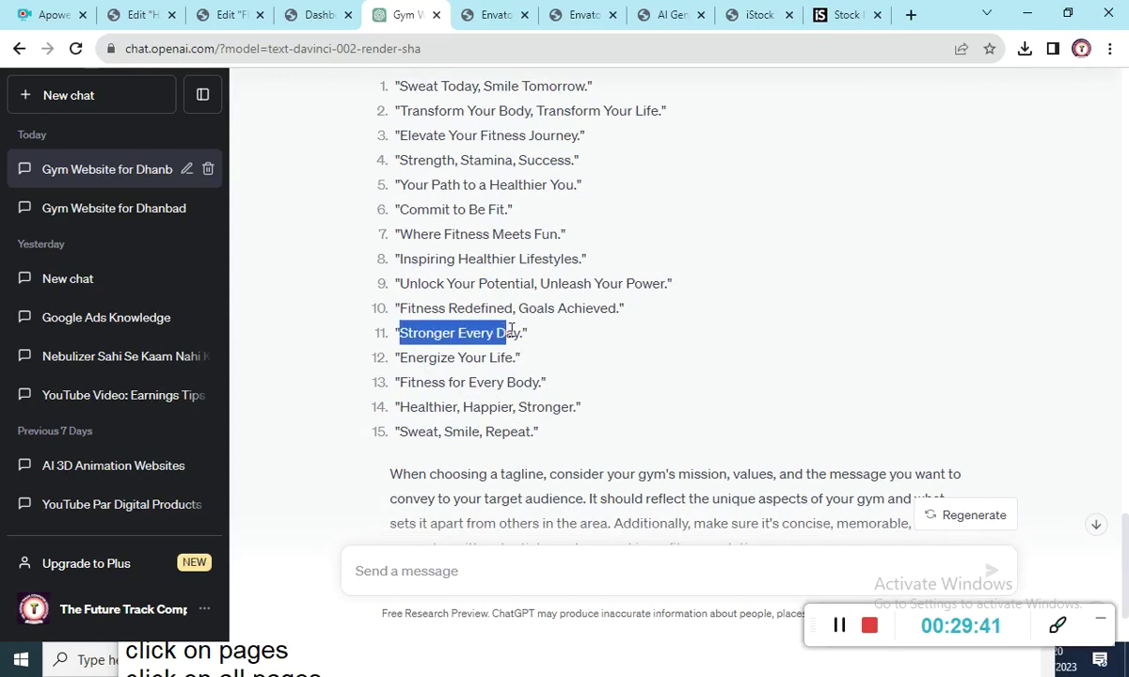
pyautogui.rightClick(518, 333)
pyautogui.click(534, 343)
# Switch back to the Elementor editor and replace the yellow subheading's title with "Stronger Every Day"
pyautogui.click(141, 14)
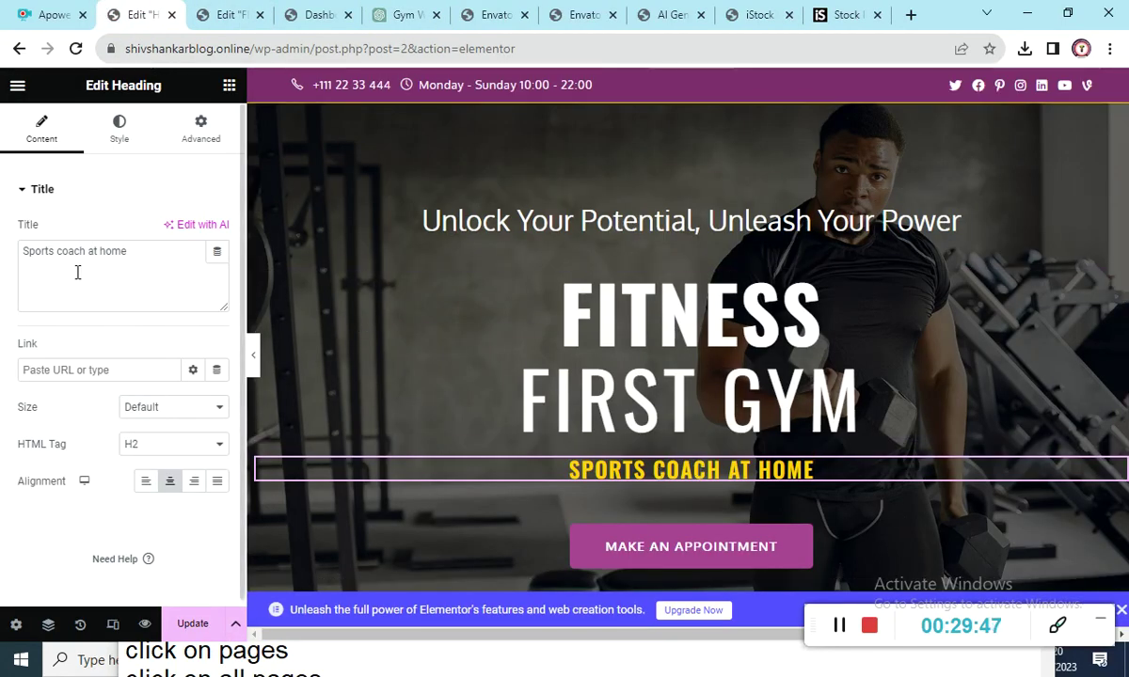
pyautogui.moveTo(132, 249); pyautogui.dragTo(2, 240)
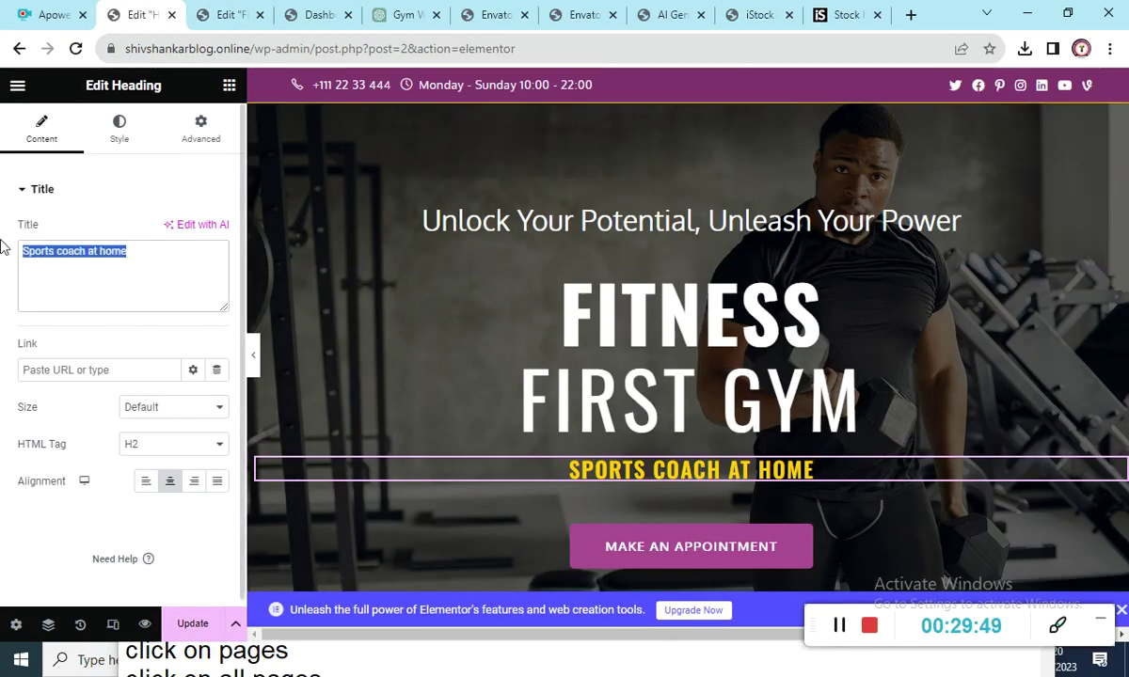
pyautogui.write('V')
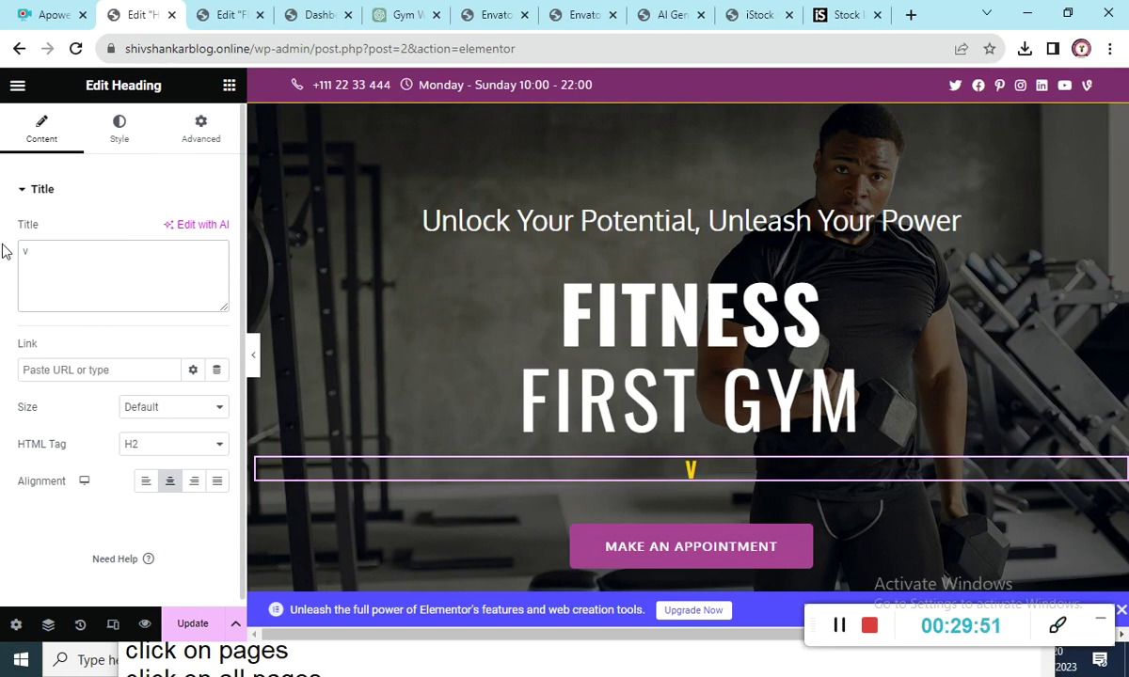
pyautogui.press('BackSpace')
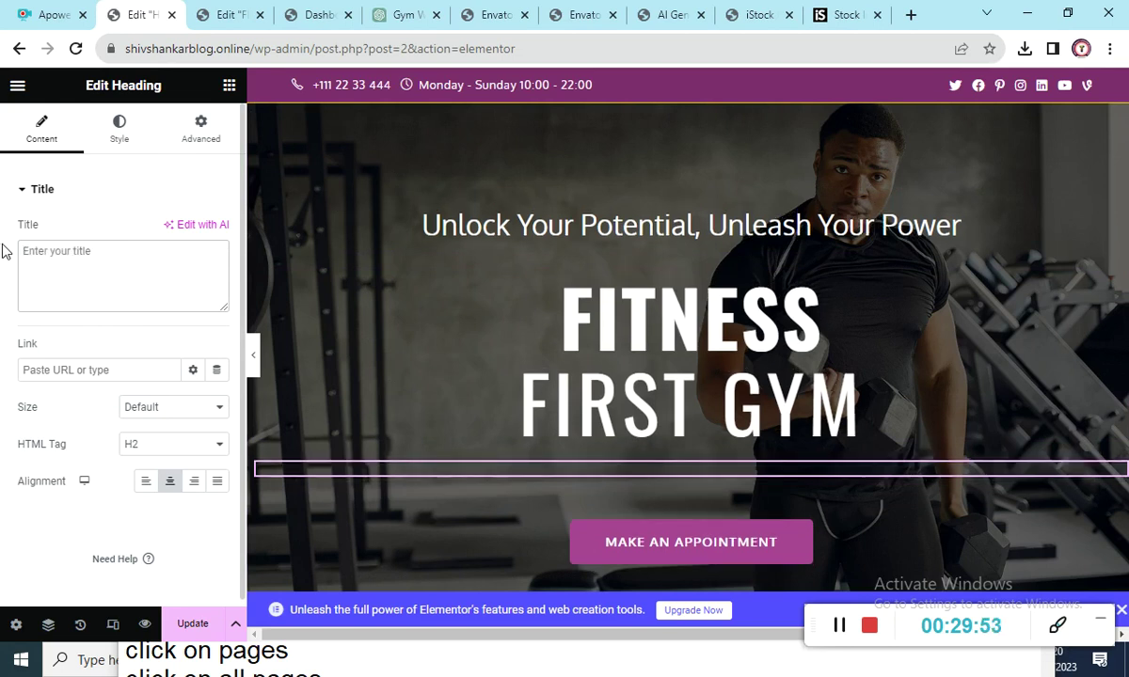
pyautogui.hotkey('ctrl', 'v')
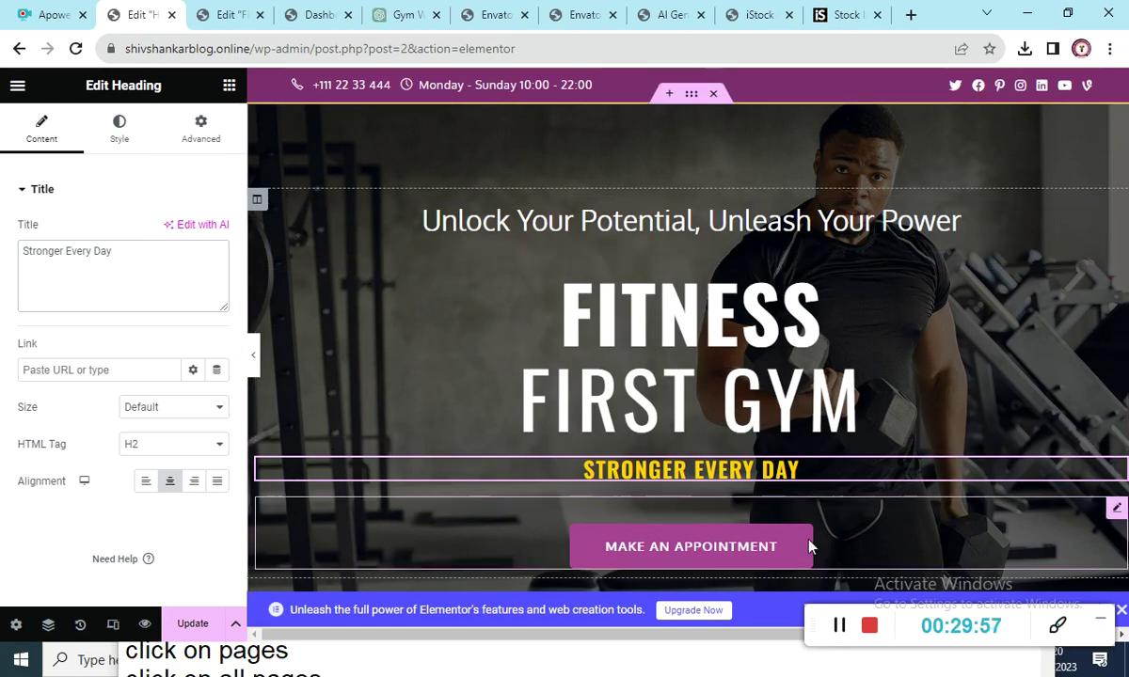
# Clear the placeholder link of the "Make an Appointment" button
pyautogui.click(769, 553)
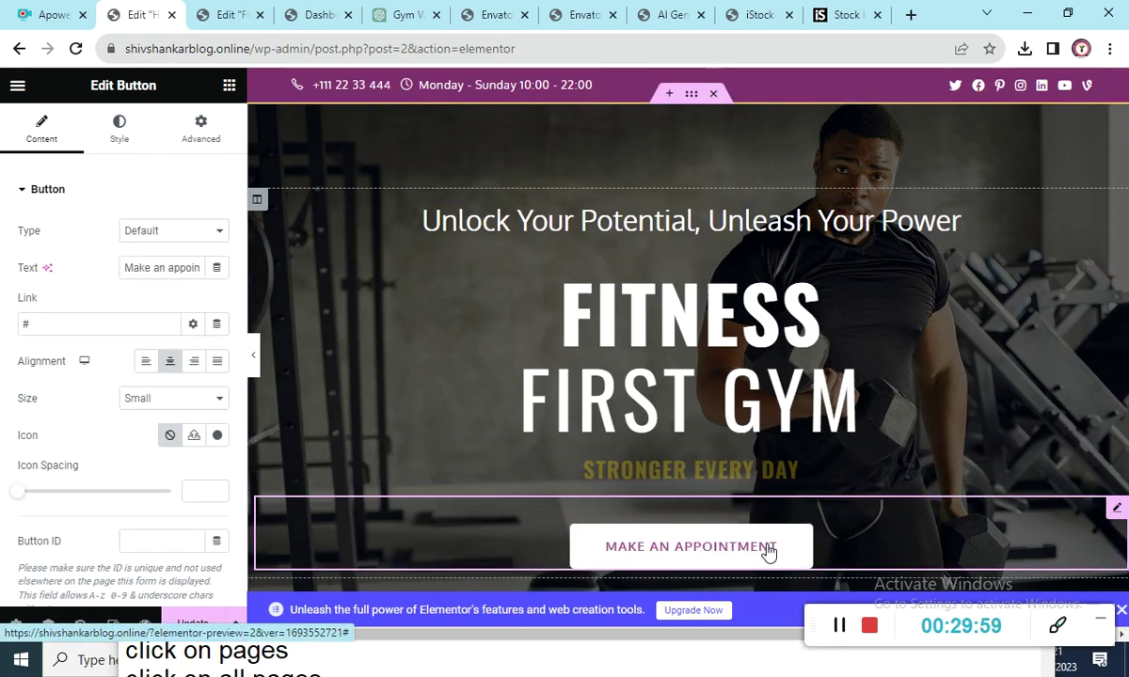
pyautogui.click(41, 321)
pyautogui.press('BackSpace')
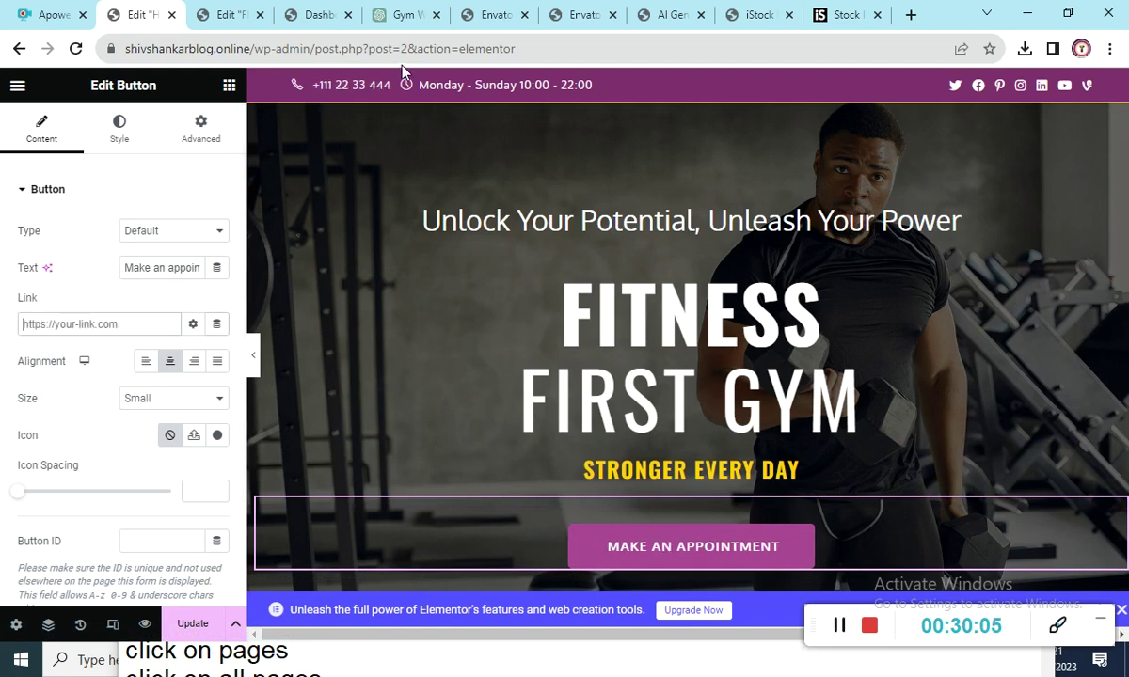
# Open the Google homepage in a new browser tab and go to Google Forms from its apps
pyautogui.click(911, 15)
pyautogui.write('go')
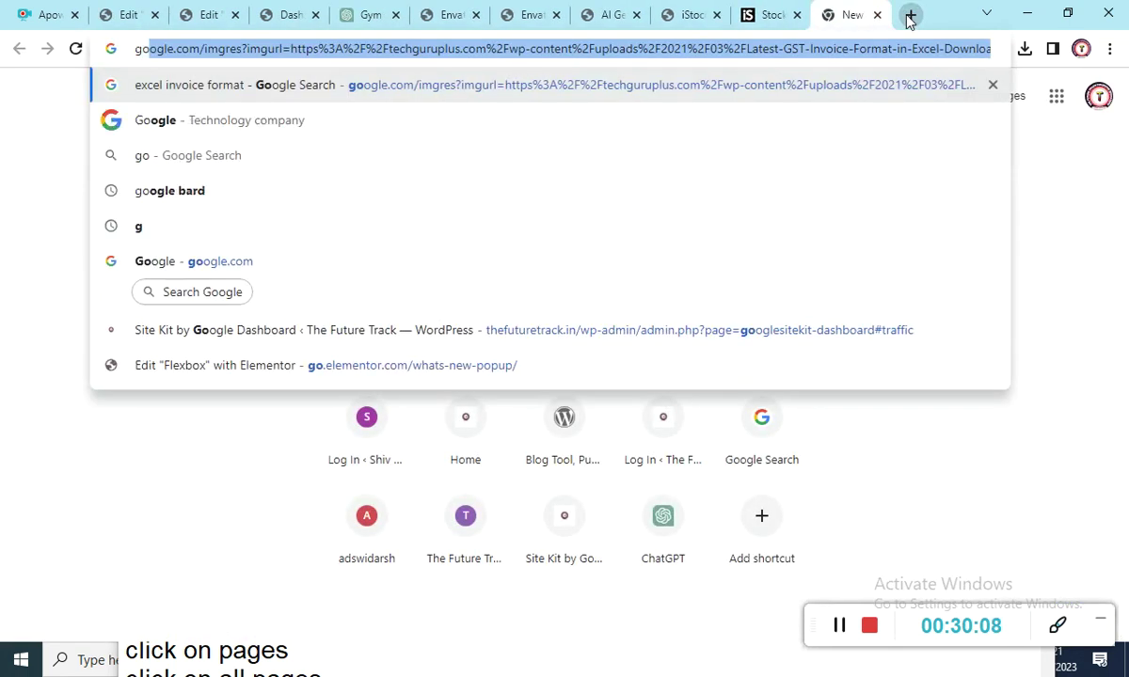
pyautogui.press('Down')
pyautogui.press('Return')
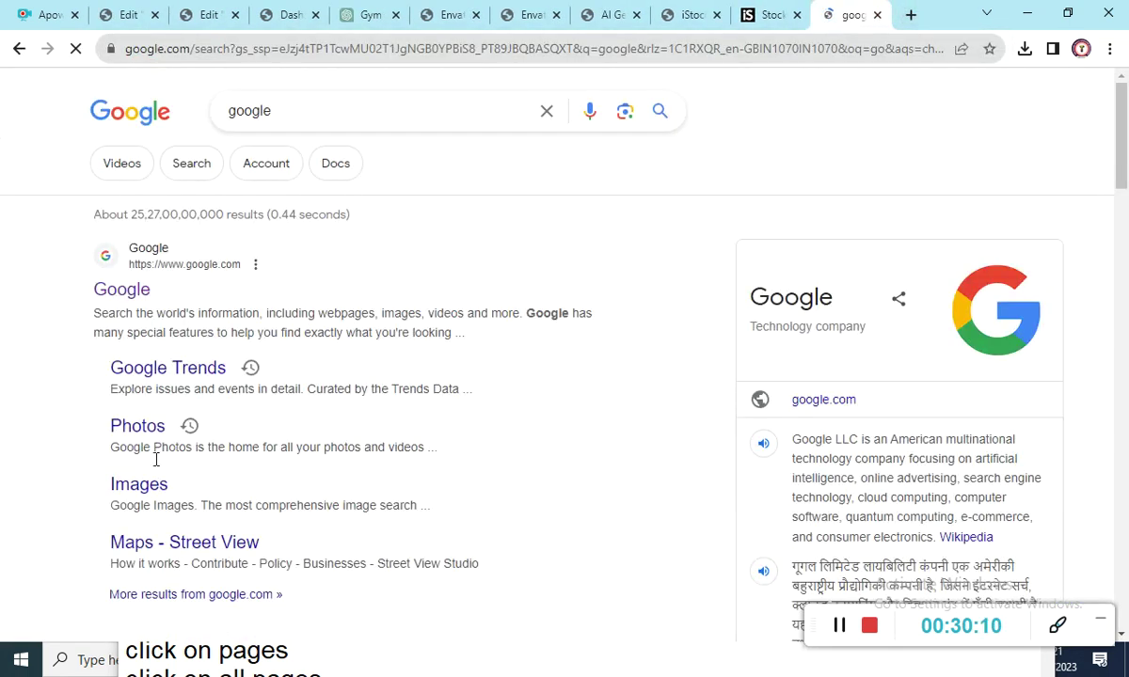
pyautogui.click(111, 289)
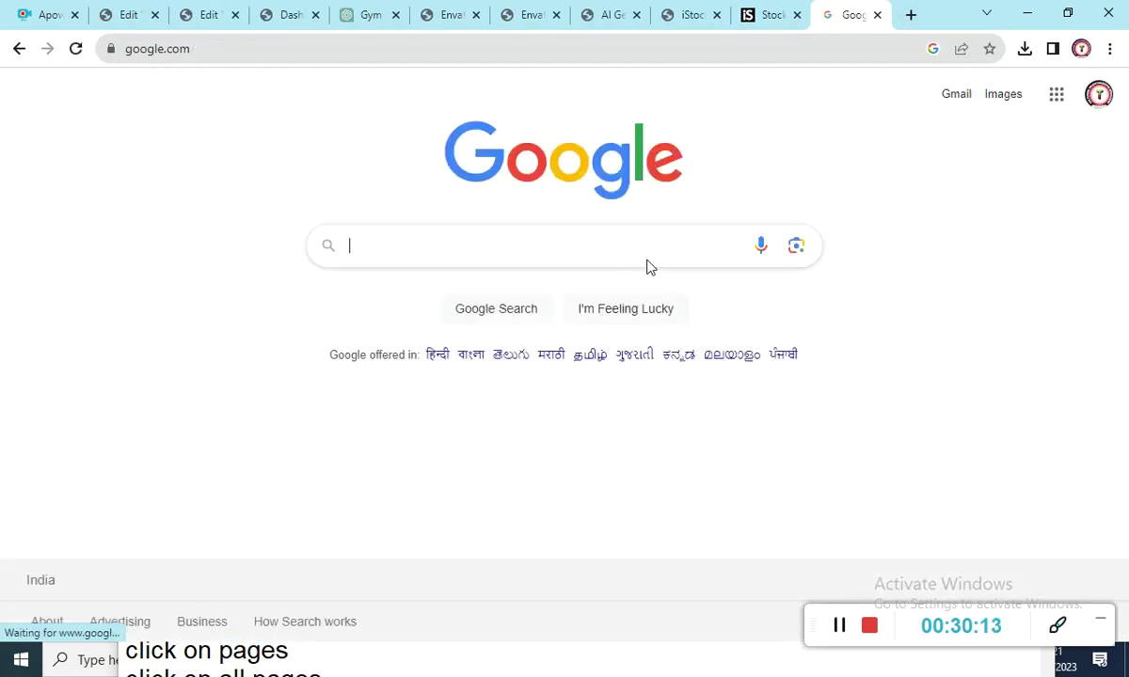
pyautogui.click(1055, 105)
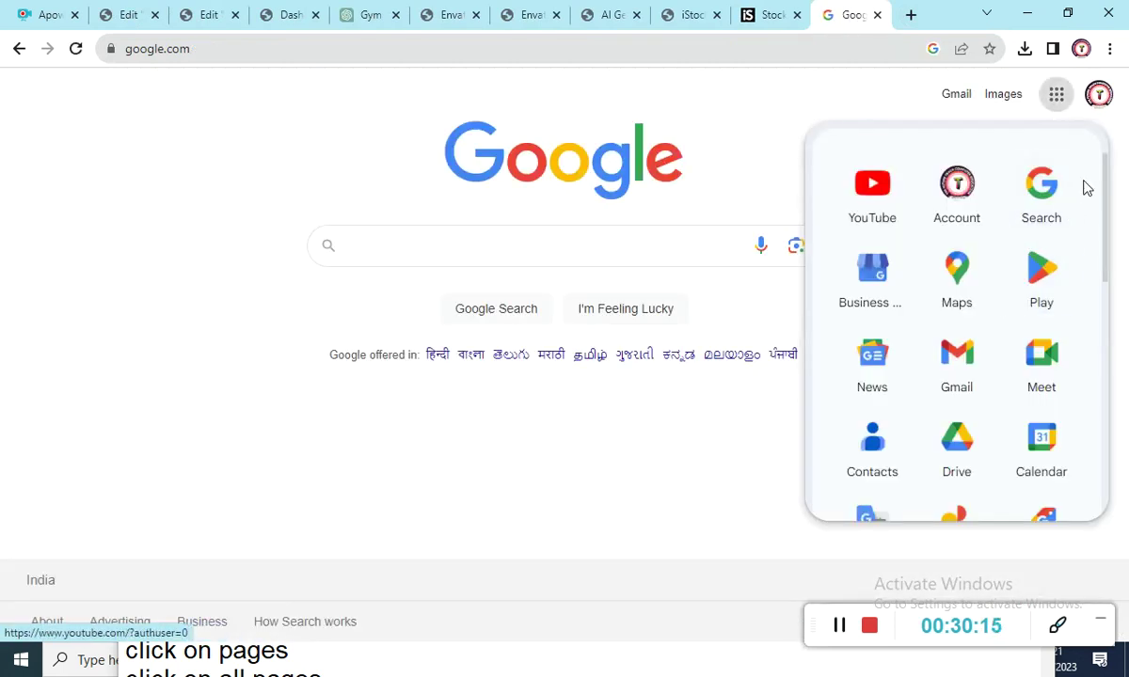
pyautogui.scroll(-1, 1108, 201)
pyautogui.moveTo(1108, 200); pyautogui.dragTo(1075, 346)
pyautogui.click(1065, 423)
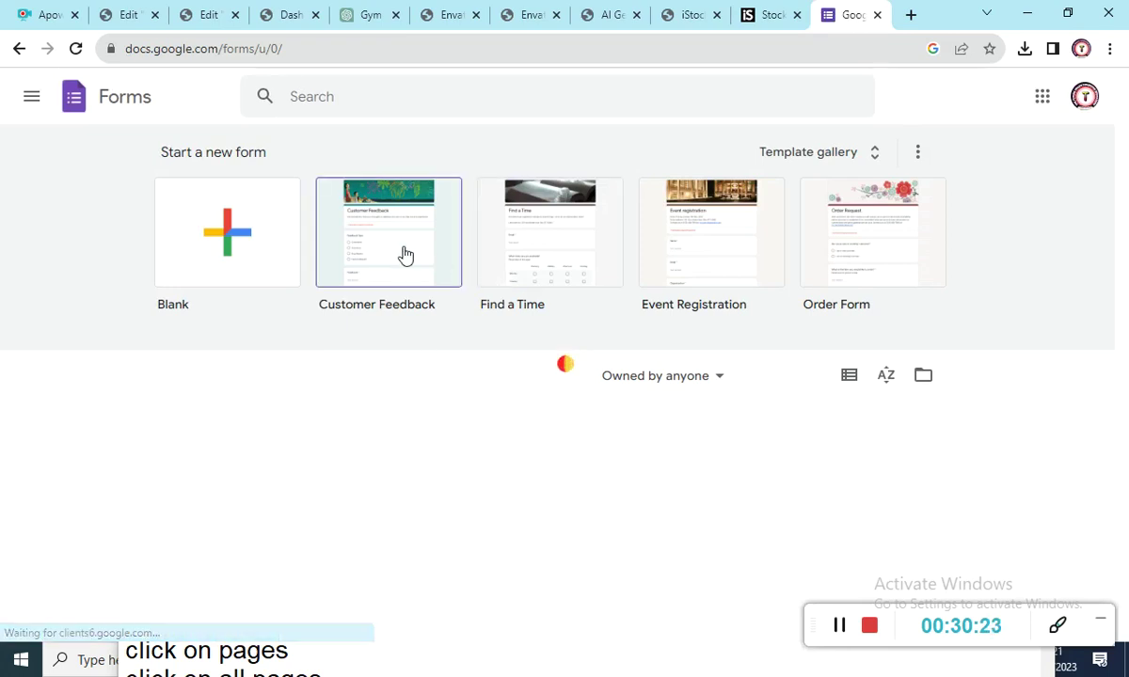
# Create a form from the Event Registration template and copy its full, unshortened share link
pyautogui.click(696, 233)
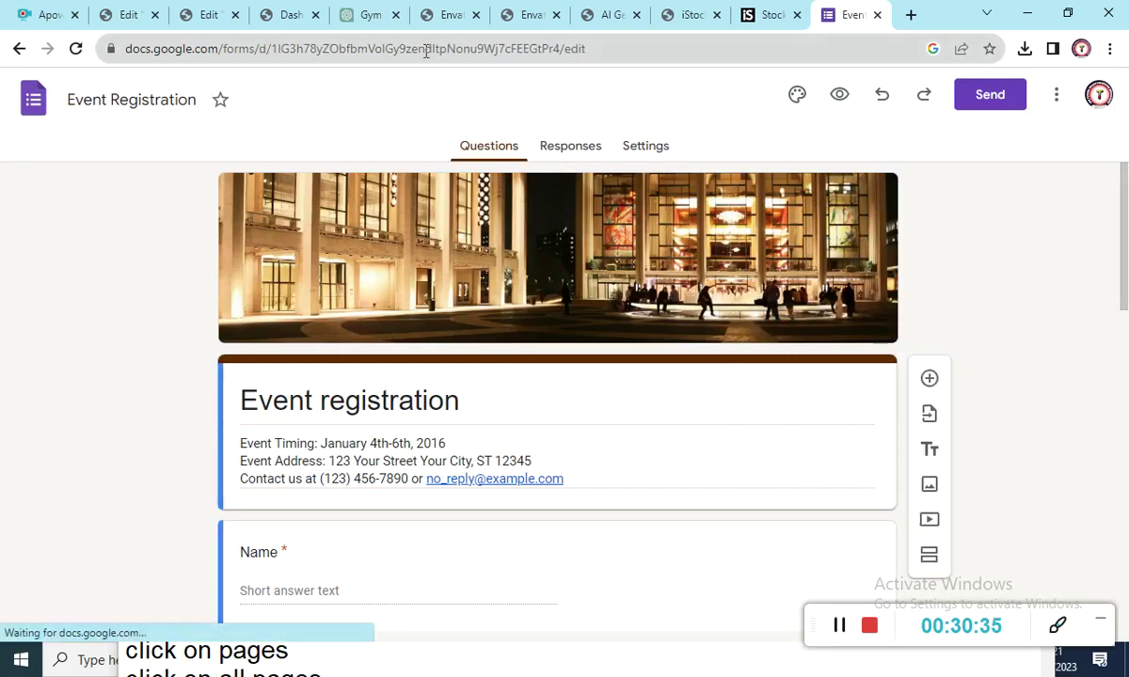
pyautogui.click(991, 94)
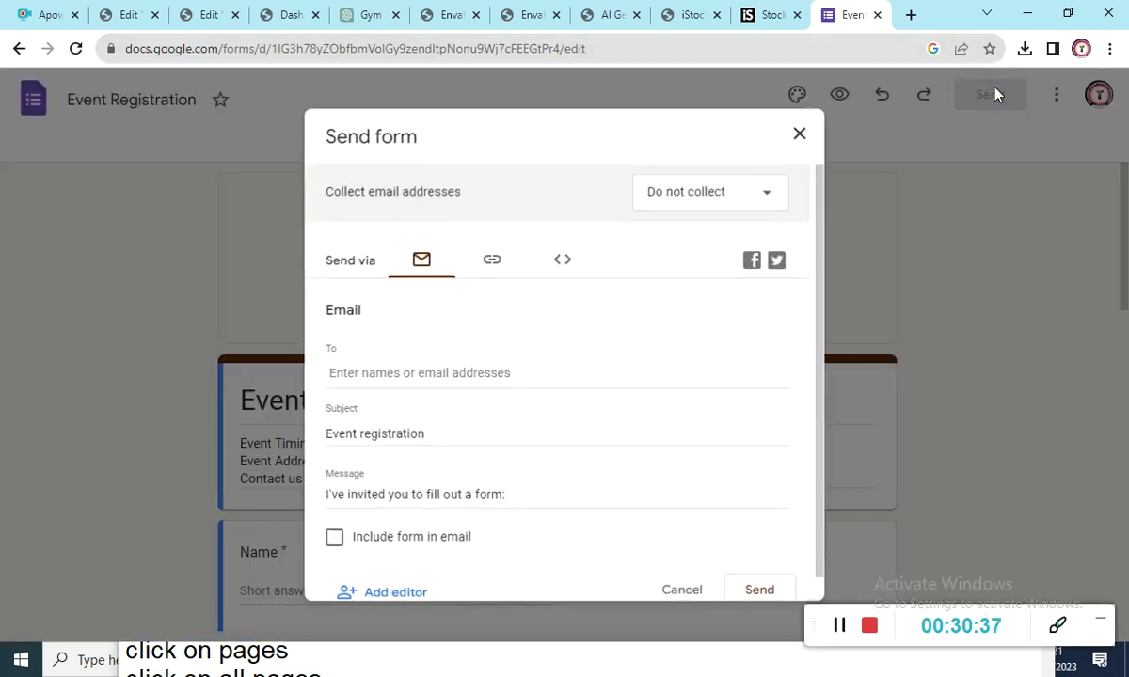
pyautogui.click(490, 260)
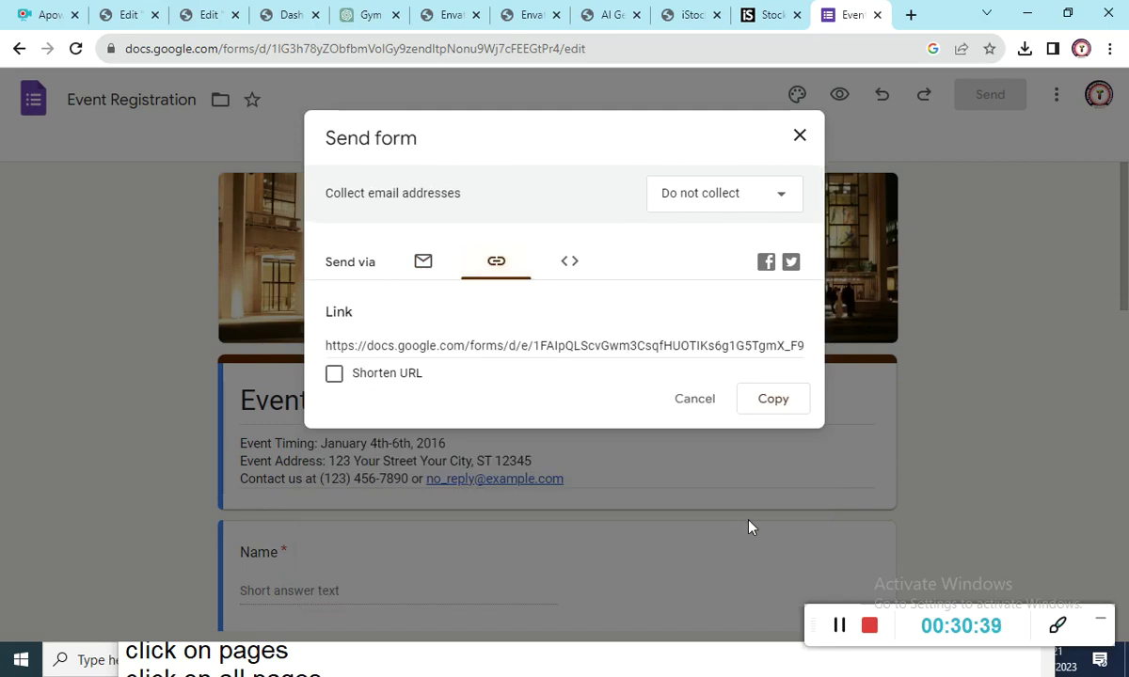
pyautogui.click(783, 399)
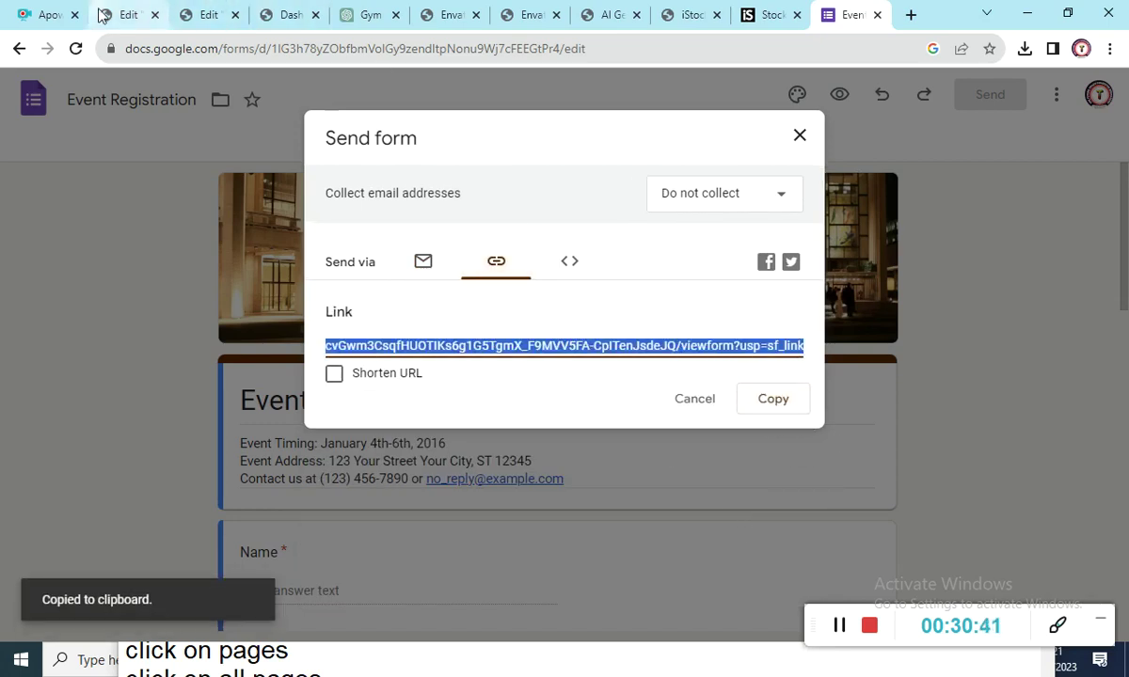
# Switch back to the Elementor editor, paste the form link into the "Make an Appointment" button's link and update the page
pyautogui.click(127, 14)
pyautogui.hotkey('ctrl', 'v')
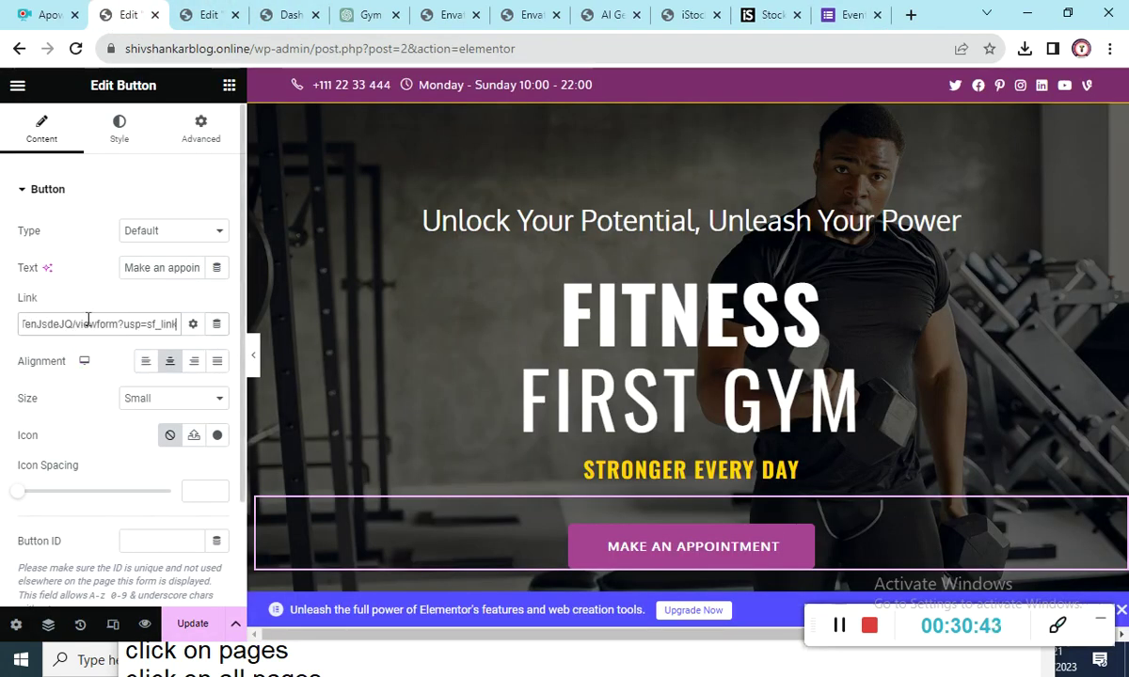
pyautogui.click(192, 623)
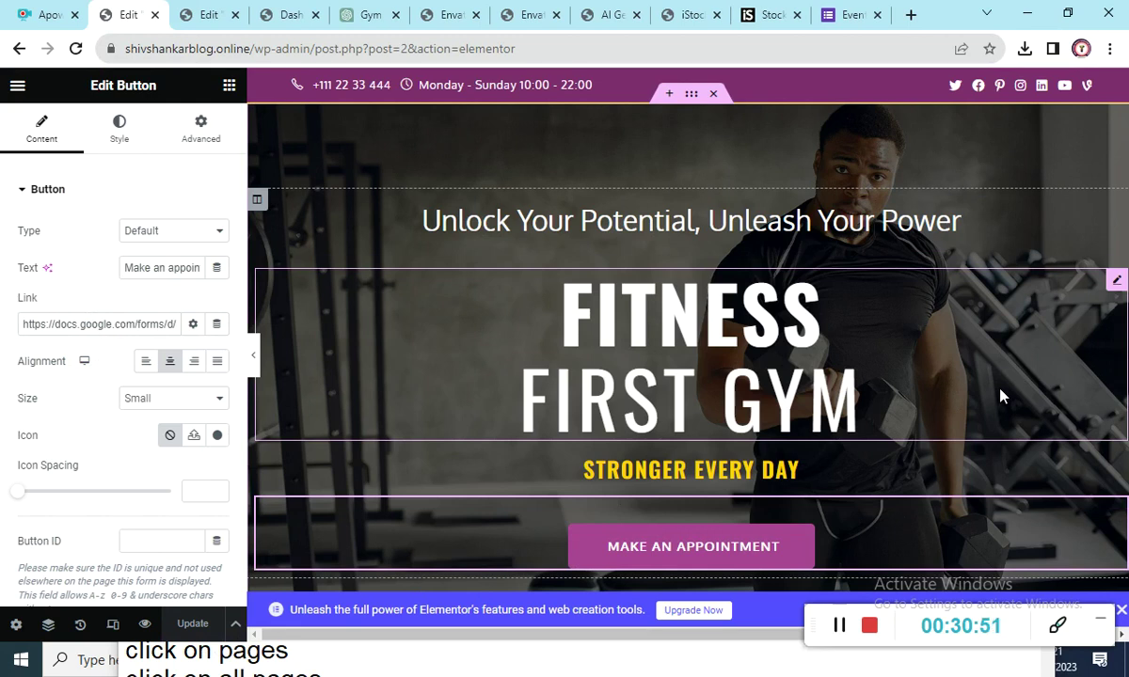
# Open the hero section's background image for replacement and browse the images in the Media Library
pyautogui.click(691, 97)
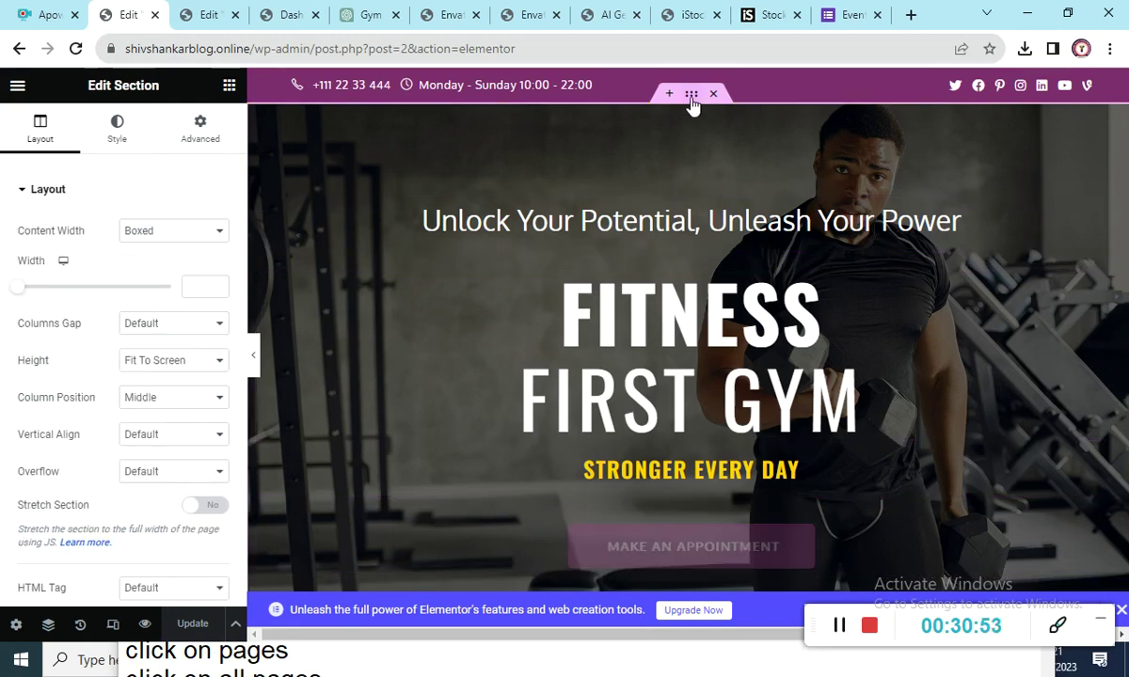
pyautogui.click(122, 132)
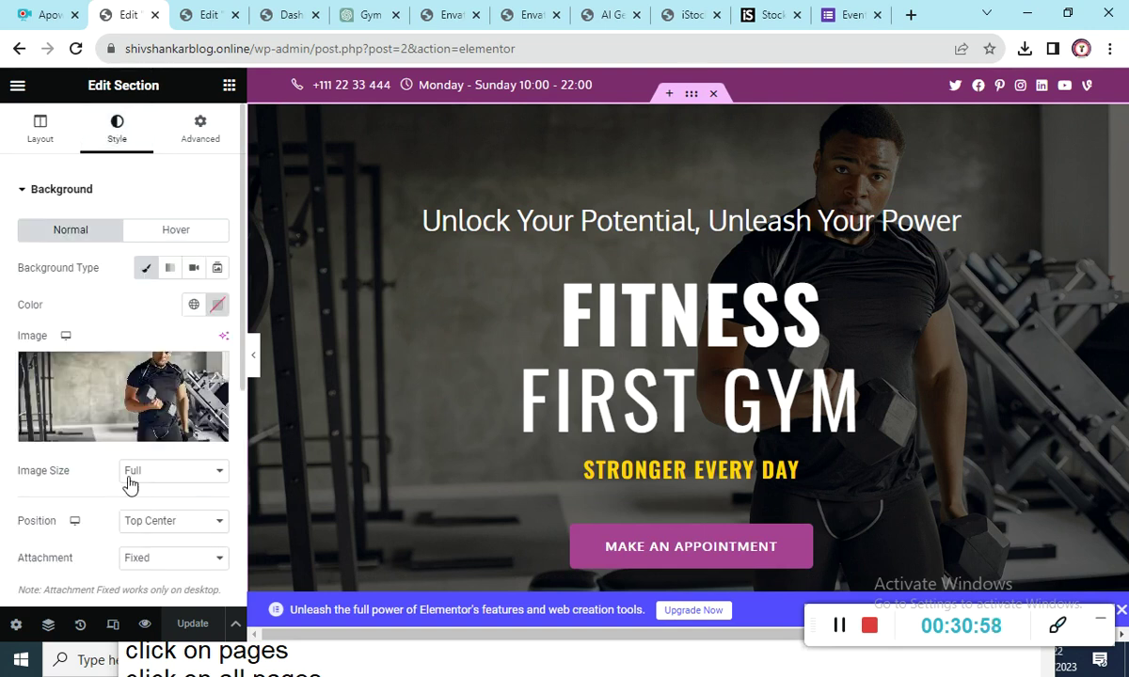
pyautogui.click(120, 389)
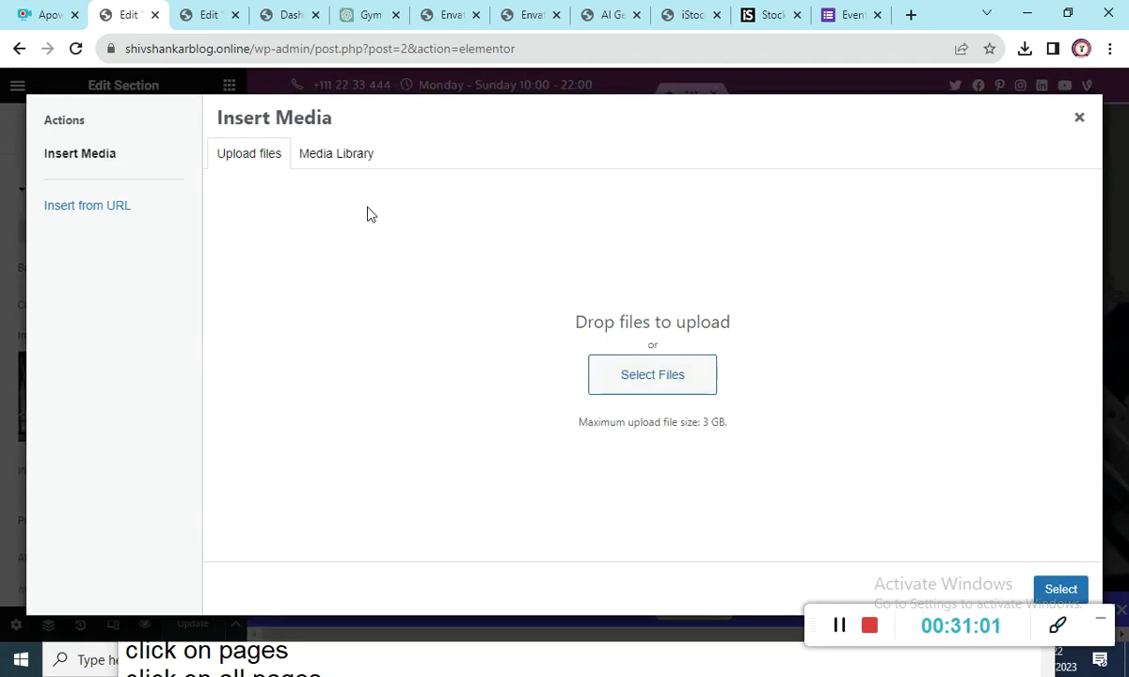
pyautogui.click(332, 158)
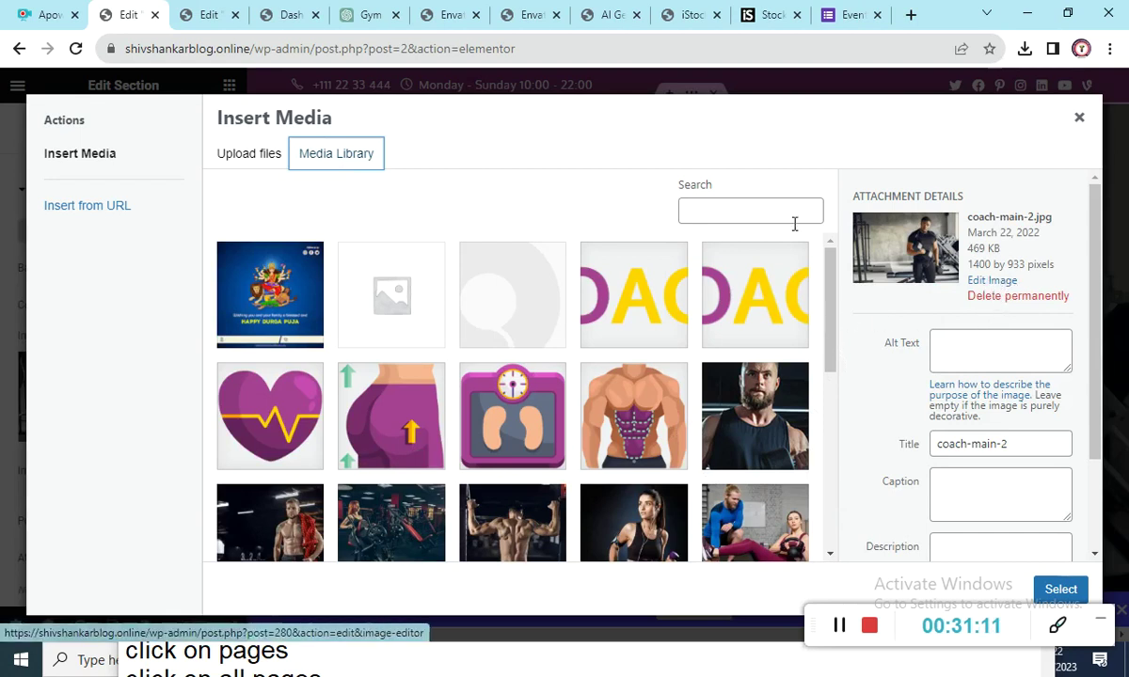
# Switch to the iStock site and search its images for "gym", then refine the search to "gym in india"
pyautogui.click(767, 11)
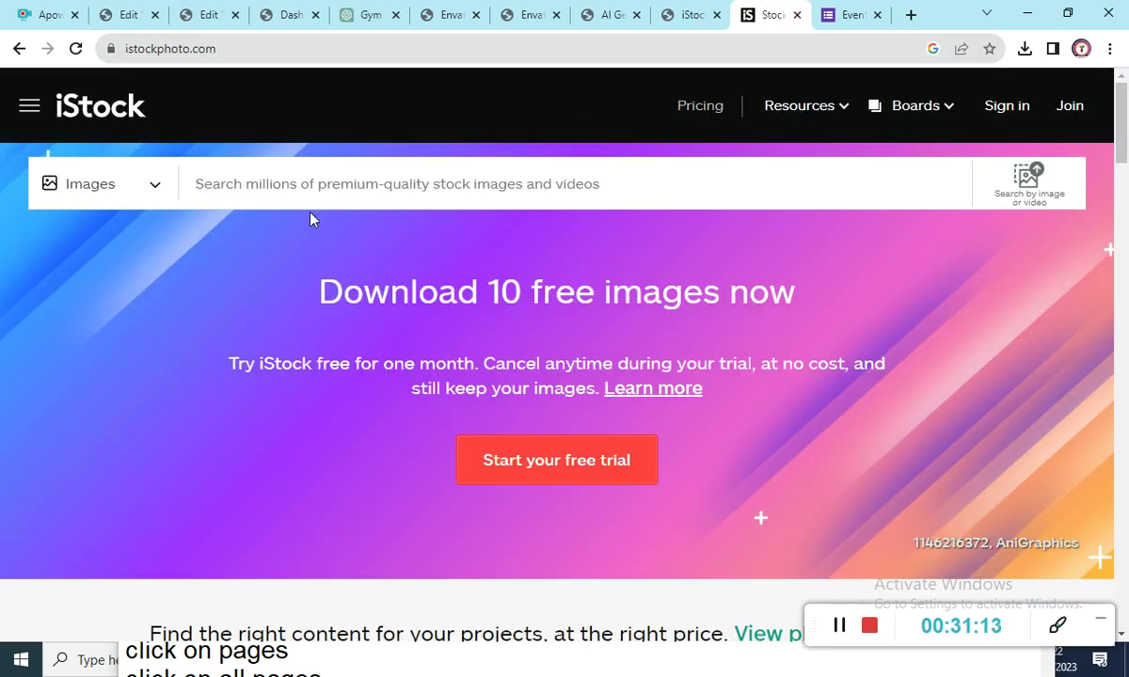
pyautogui.click(305, 183)
pyautogui.write('gym')
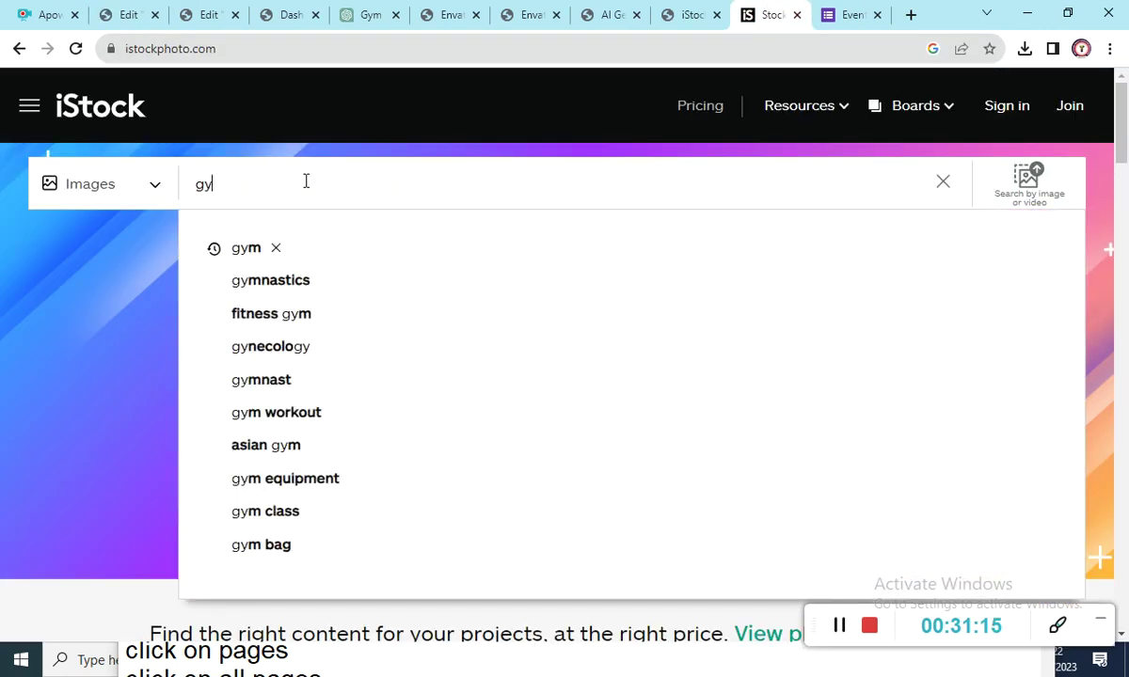
pyautogui.press('Return')
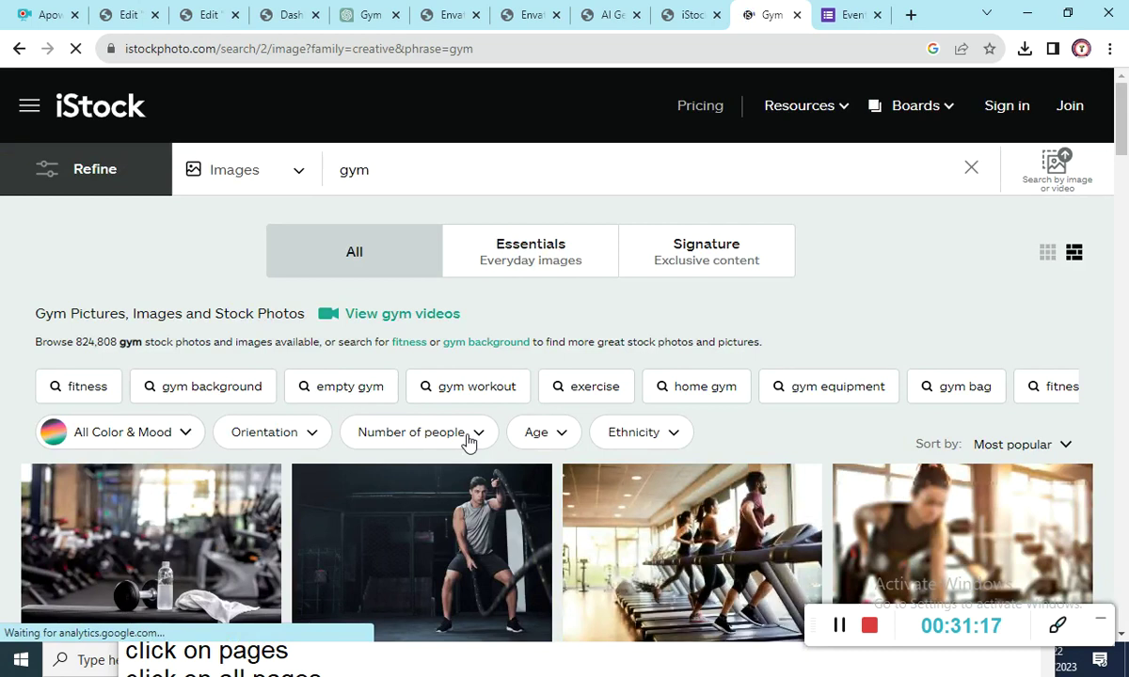
pyautogui.click(557, 174)
pyautogui.write('in dhanba')
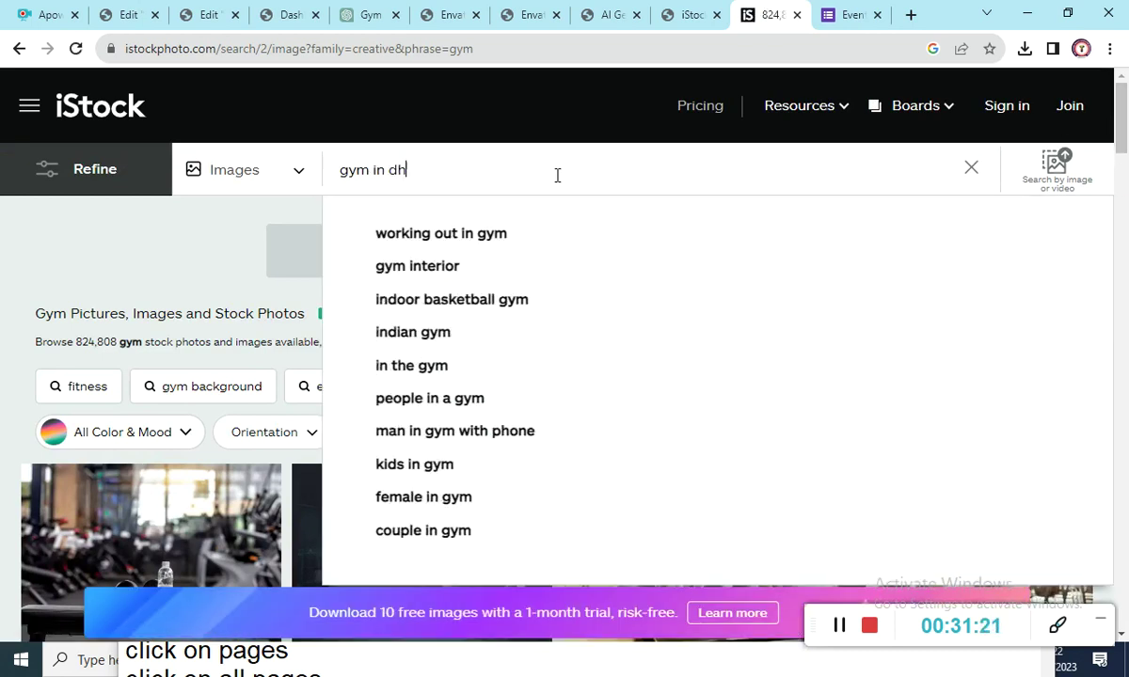
pyautogui.press('BackSpace')
pyautogui.press('BackSpace')
pyautogui.press('BackSpace')
pyautogui.press('BackSpace')
pyautogui.write('india')
pyautogui.press('Return')
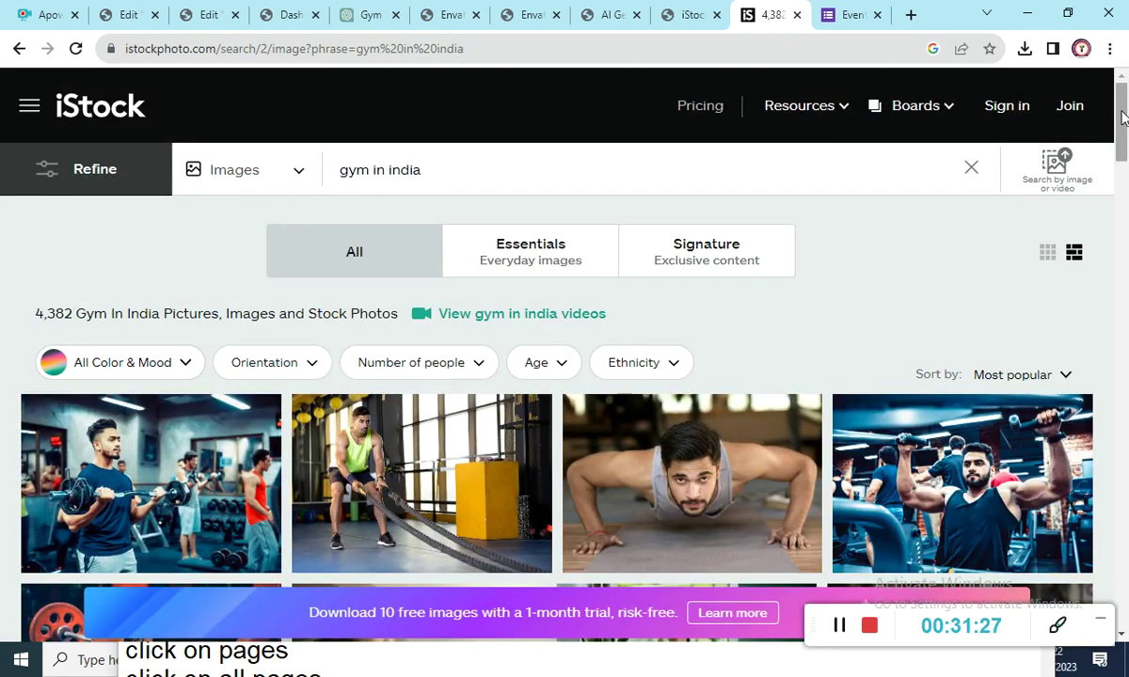
# Open the stock photo of the fit young man doing push-ups and copy its page address
pyautogui.scroll(-2, 1126, 138)
pyautogui.moveTo(1122, 138)
pyautogui.mouseDown()
pyautogui.moveTo(1126, 555)
pyautogui.moveTo(1126, 108)
pyautogui.moveTo(1124, 169)
pyautogui.moveTo(1124, 156)
pyautogui.mouseUp()
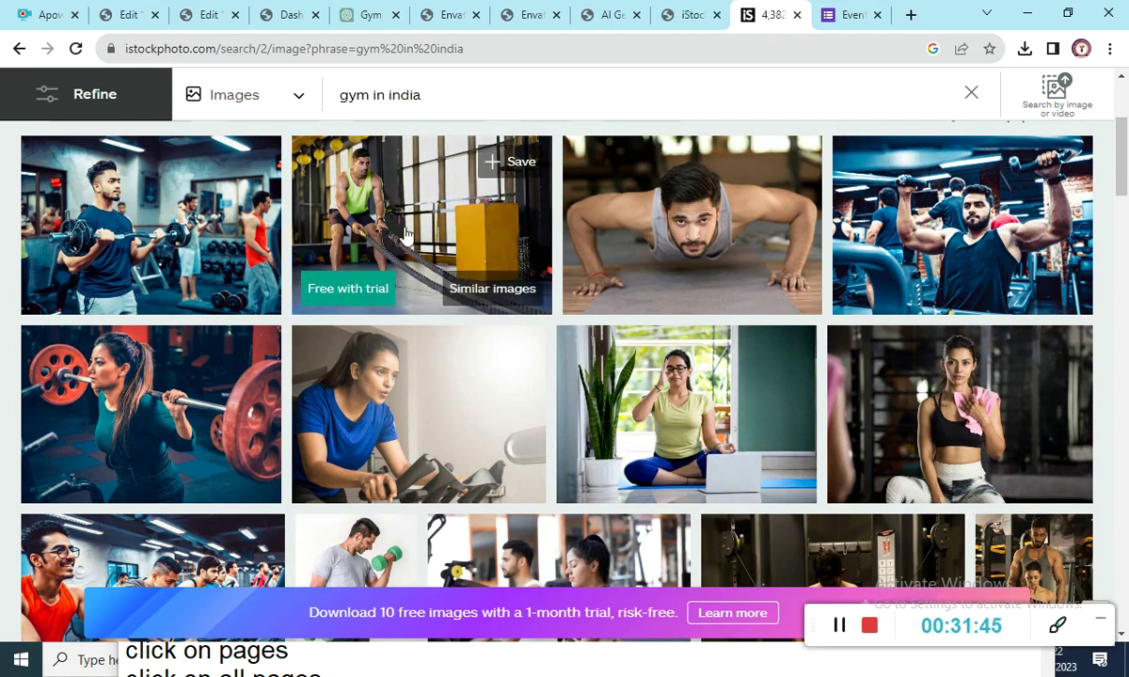
pyautogui.click(715, 230)
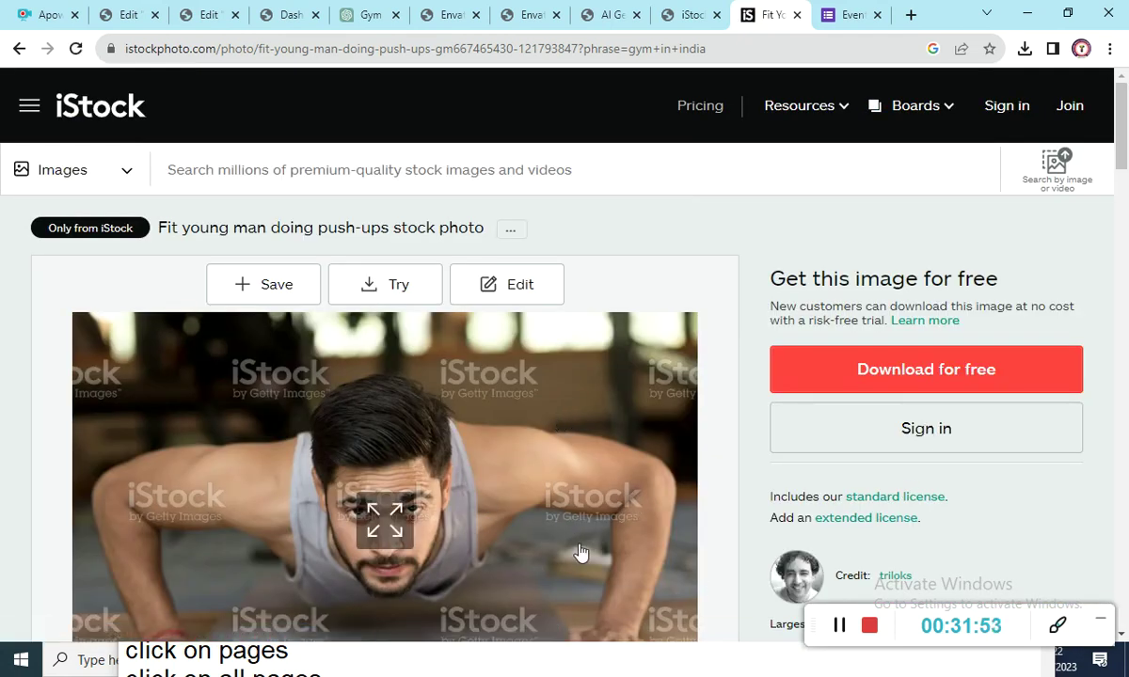
pyautogui.click(722, 47)
pyautogui.moveTo(721, 47); pyautogui.dragTo(3, 83)
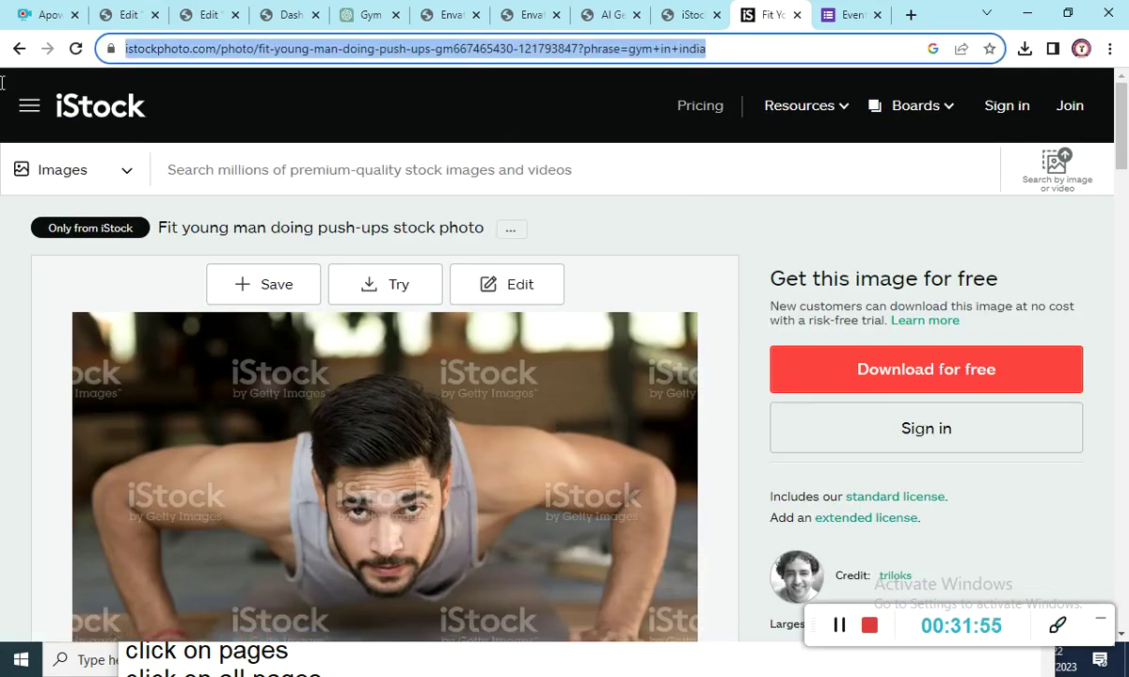
pyautogui.rightClick(370, 63)
pyautogui.click(430, 186)
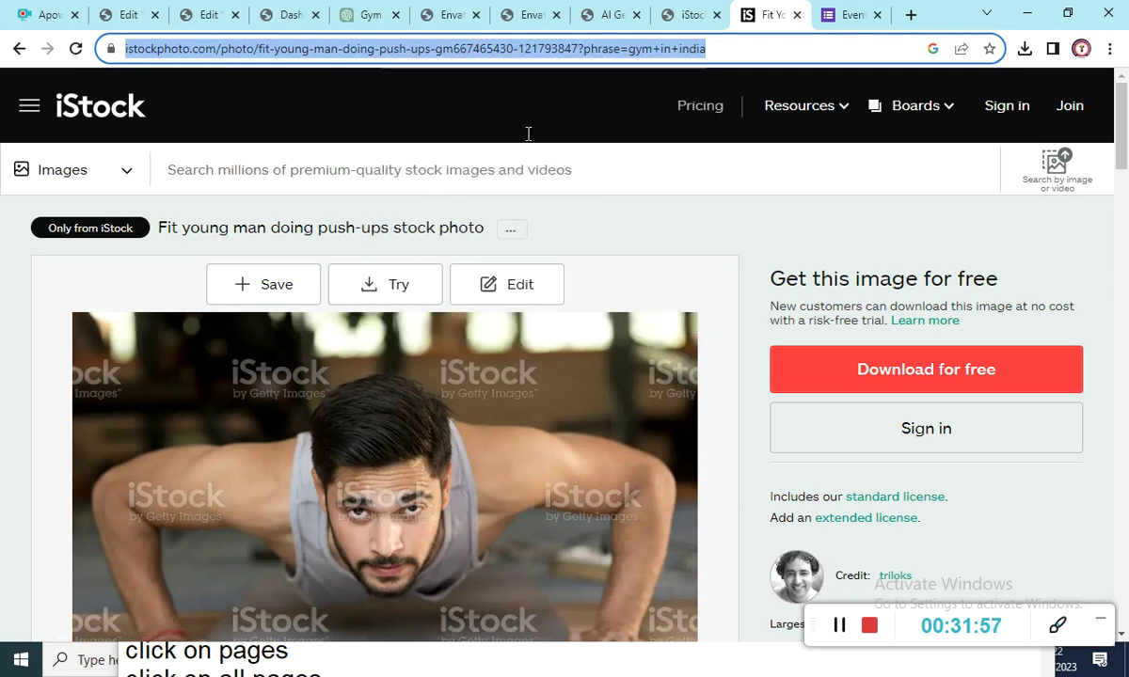
# Switch to the iStock Images & Videos Downloader, paste the photo's address, download the push-ups image and check the recent downloads
pyautogui.click(684, 9)
pyautogui.click(522, 232)
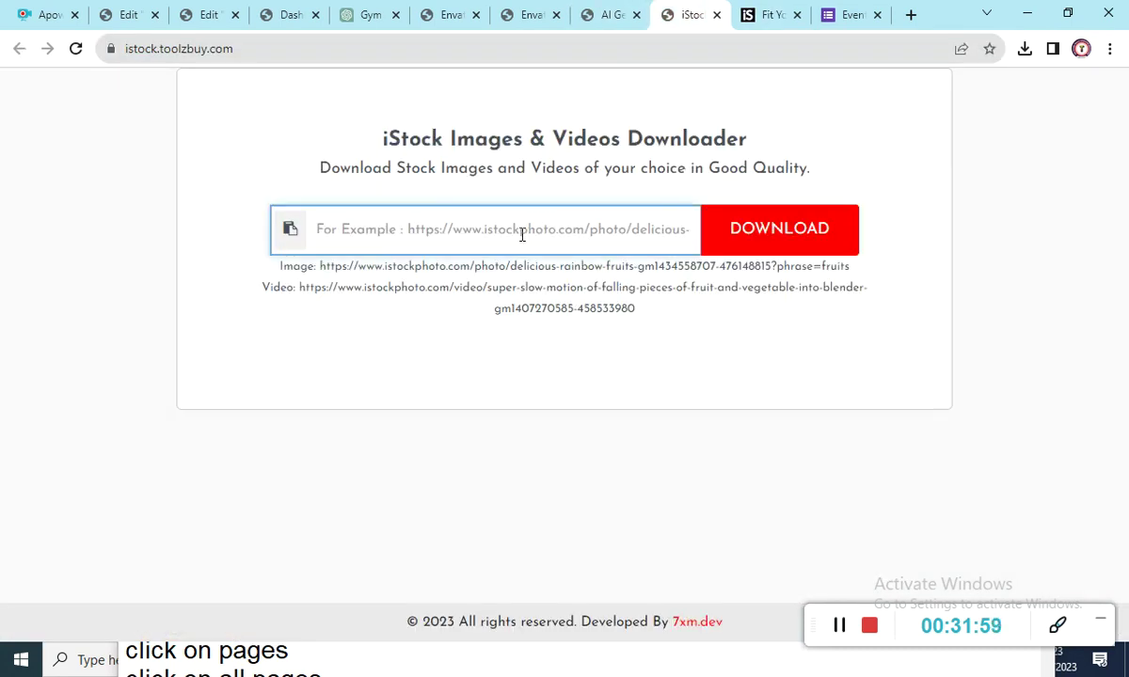
pyautogui.hotkey('ctrl', 'v')
pyautogui.click(746, 247)
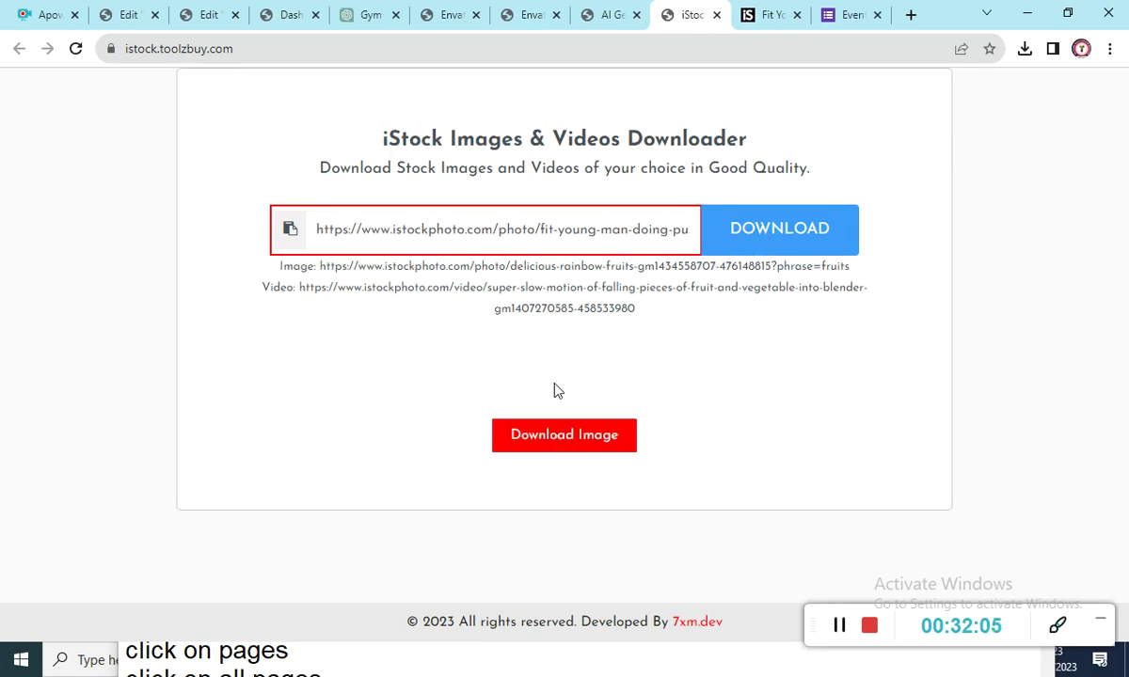
pyautogui.click(539, 450)
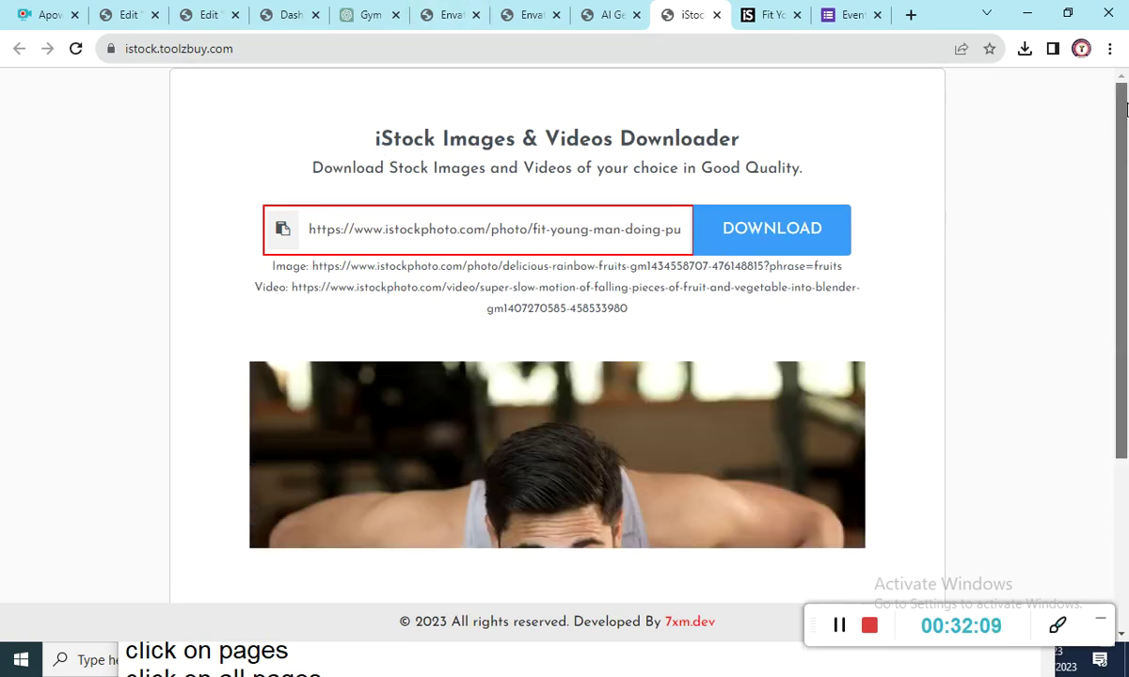
pyautogui.moveTo(1125, 106); pyautogui.dragTo(1125, 188)
pyautogui.scroll(-2, 737, 455)
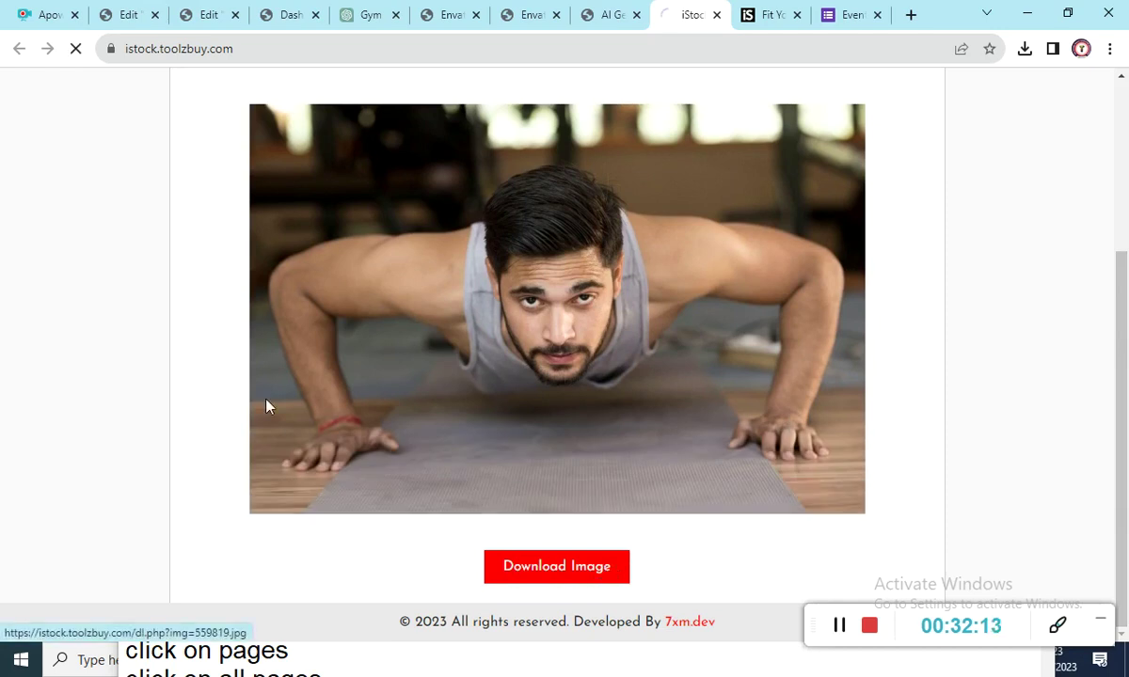
pyautogui.click(1025, 48)
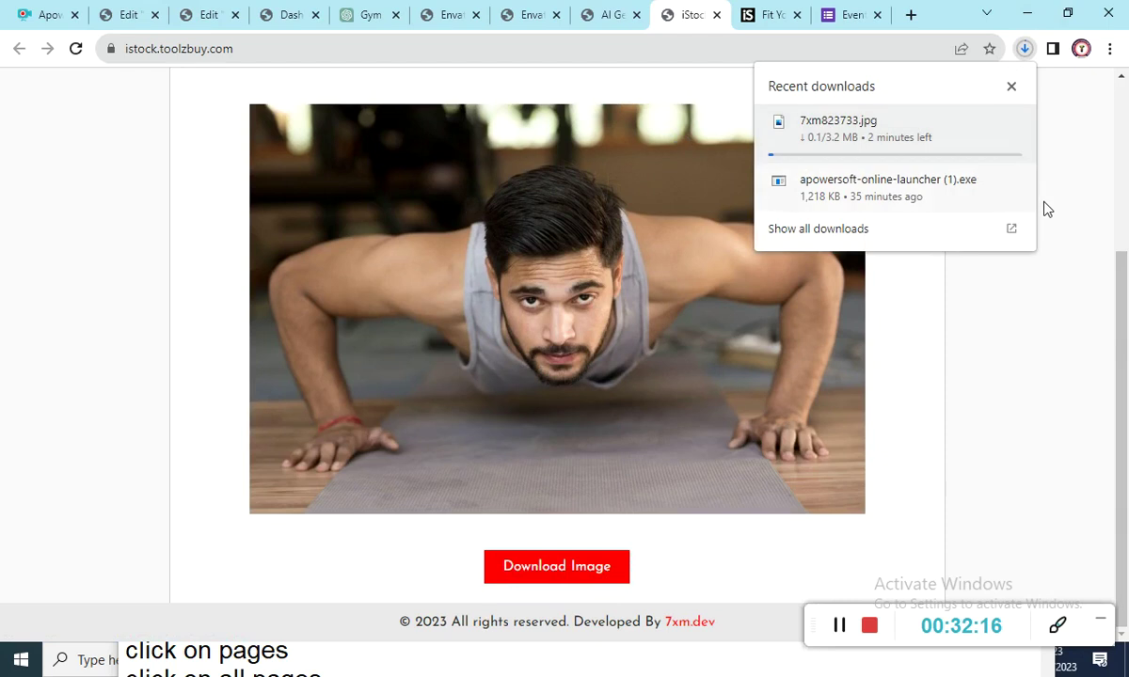